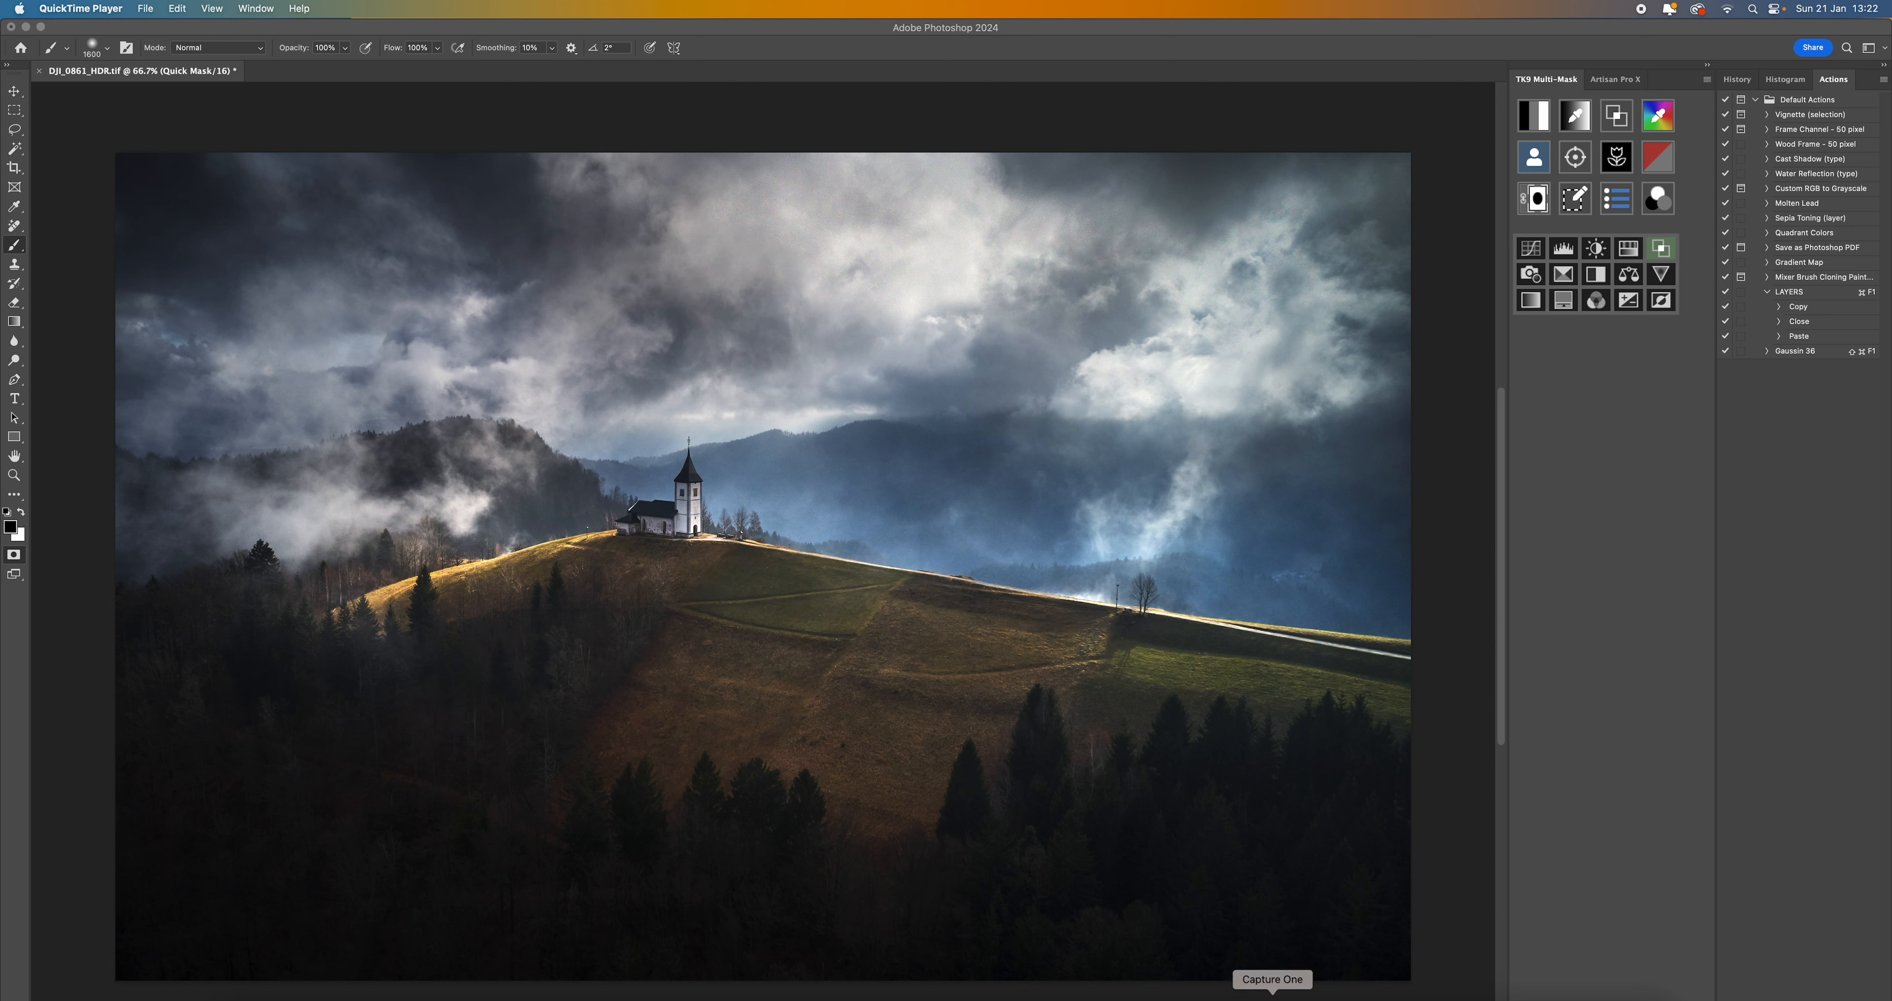
# - Switch to Capture One and review the bracketed church exposures DJI_0857, DJI_0858 and DJI_0859
pyautogui.click(1272, 997)
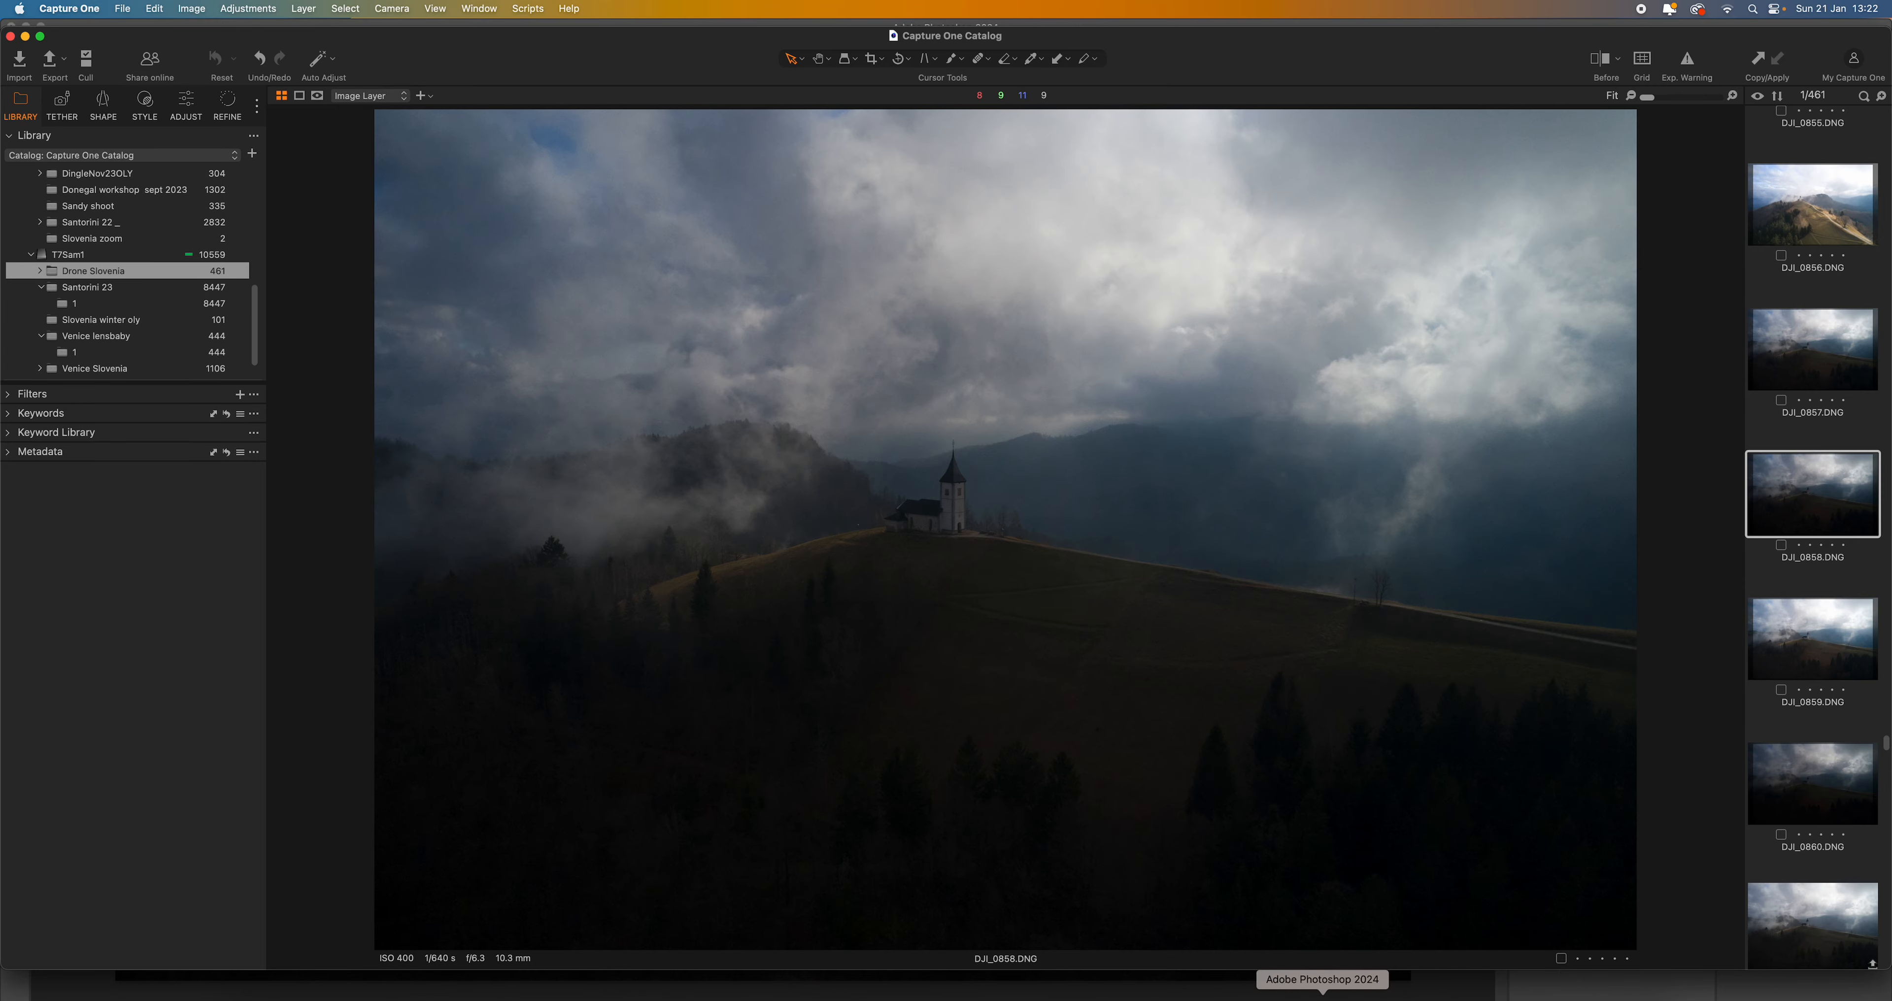
pyautogui.click(1322, 997)
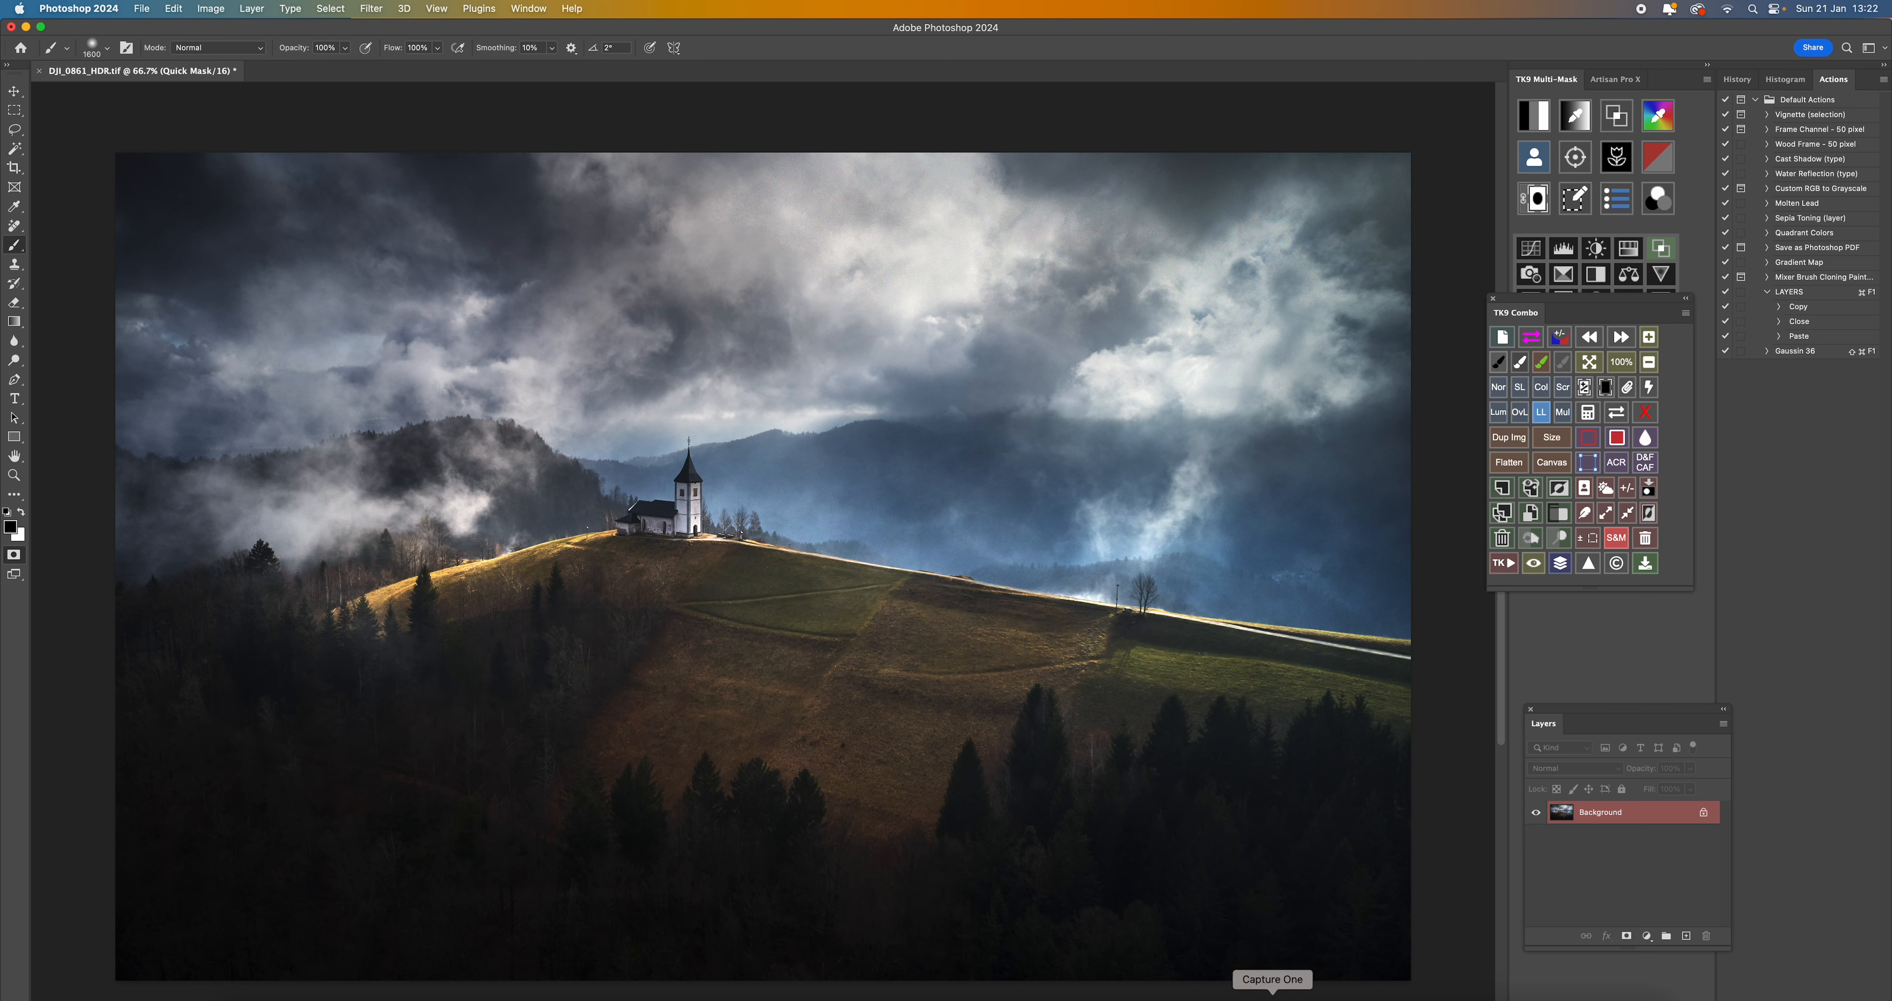
pyautogui.click(1272, 997)
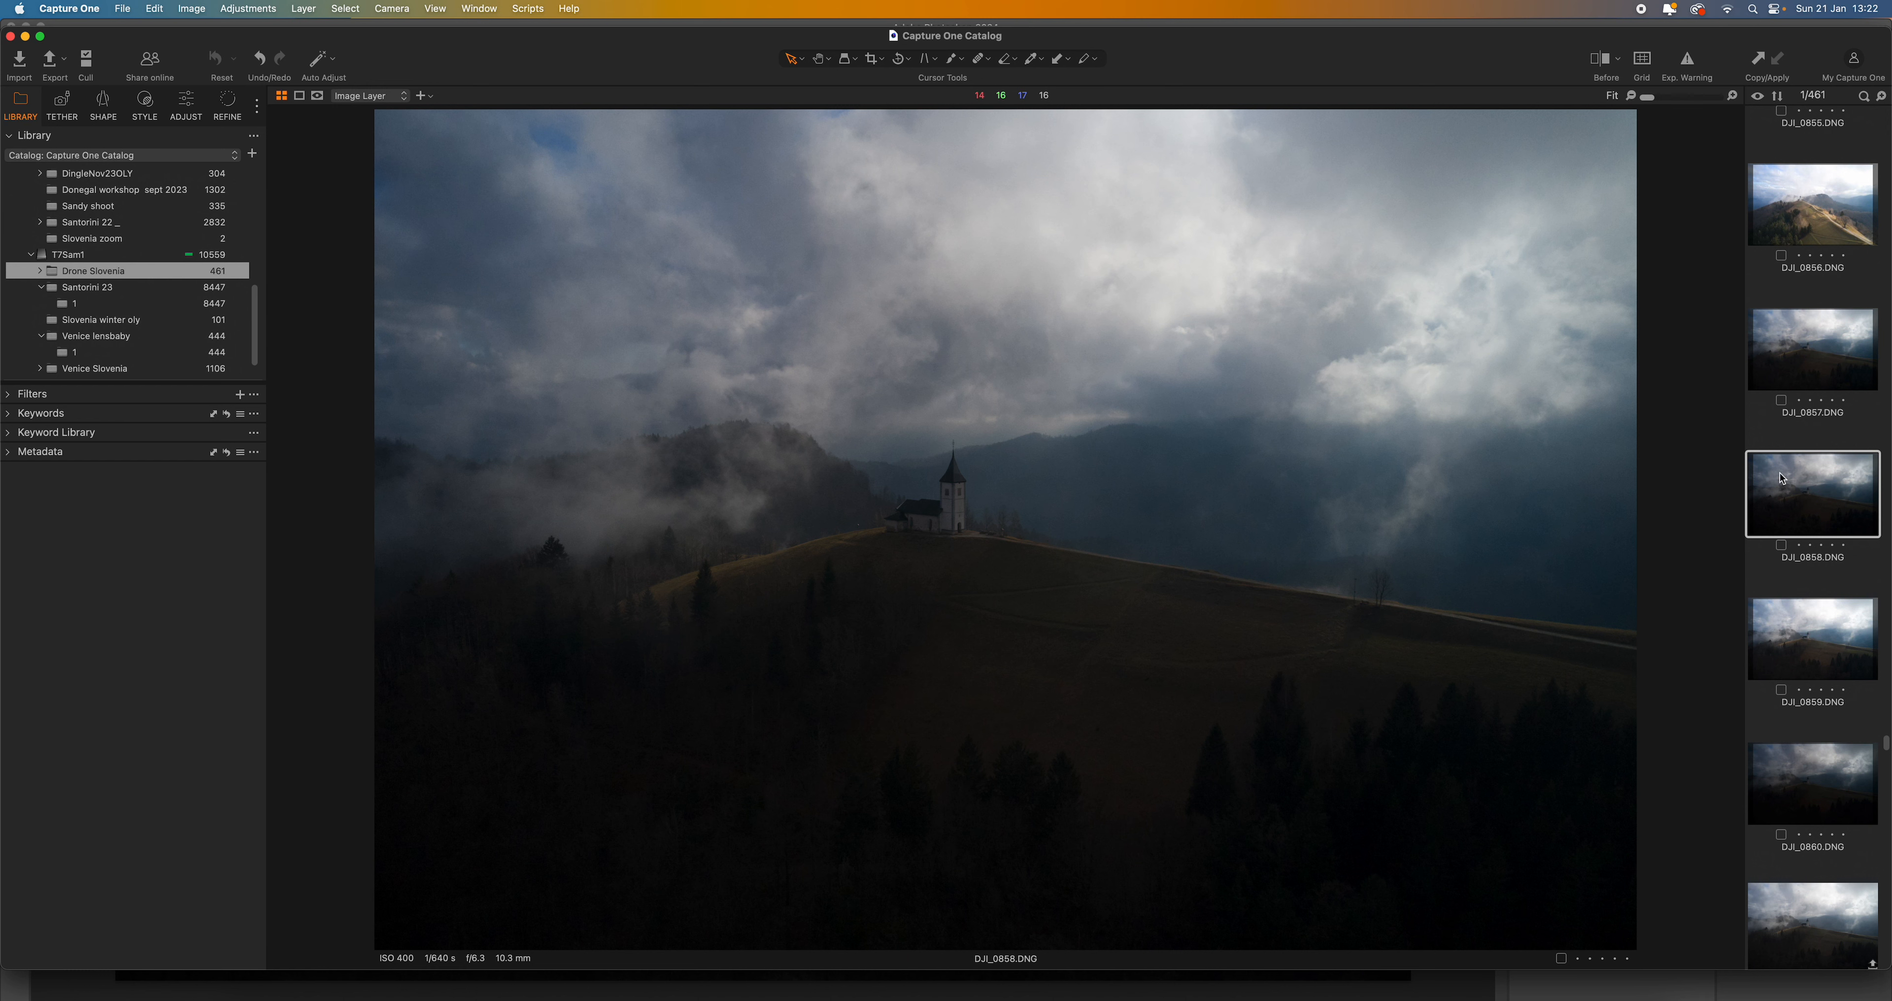
pyautogui.click(1829, 659)
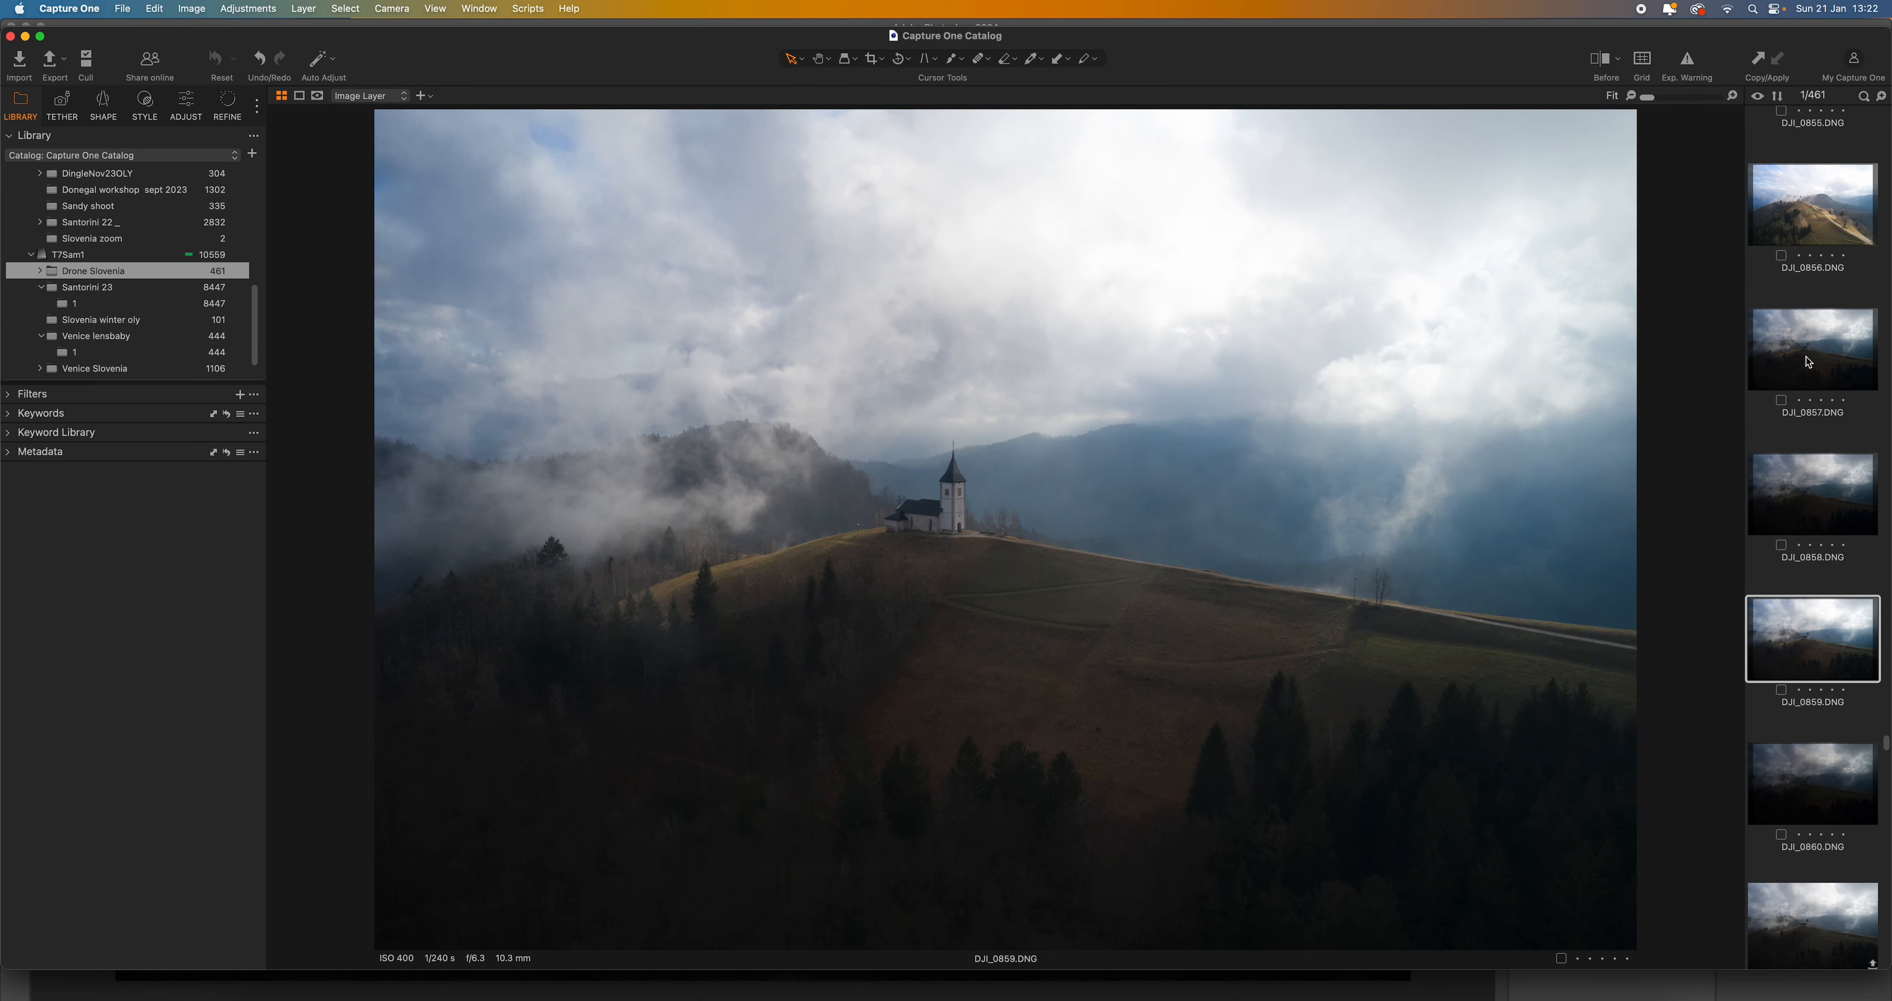
pyautogui.click(1828, 493)
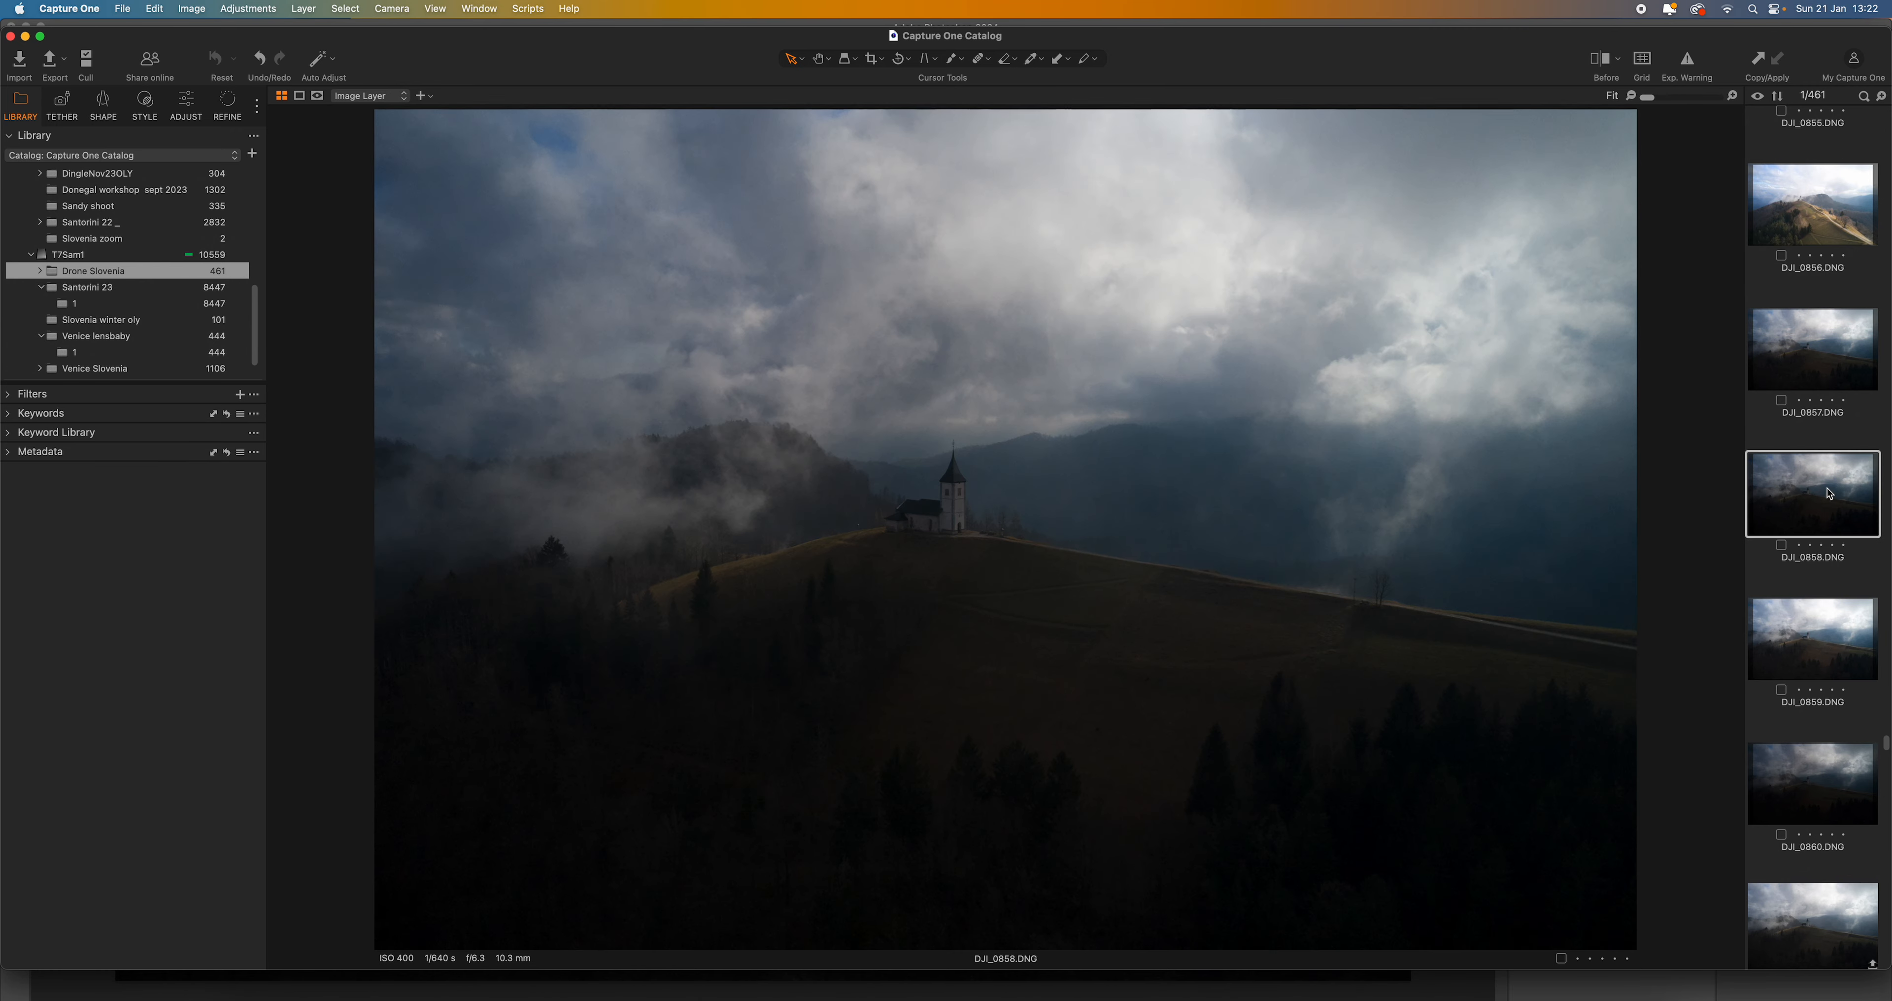
pyautogui.click(1817, 362)
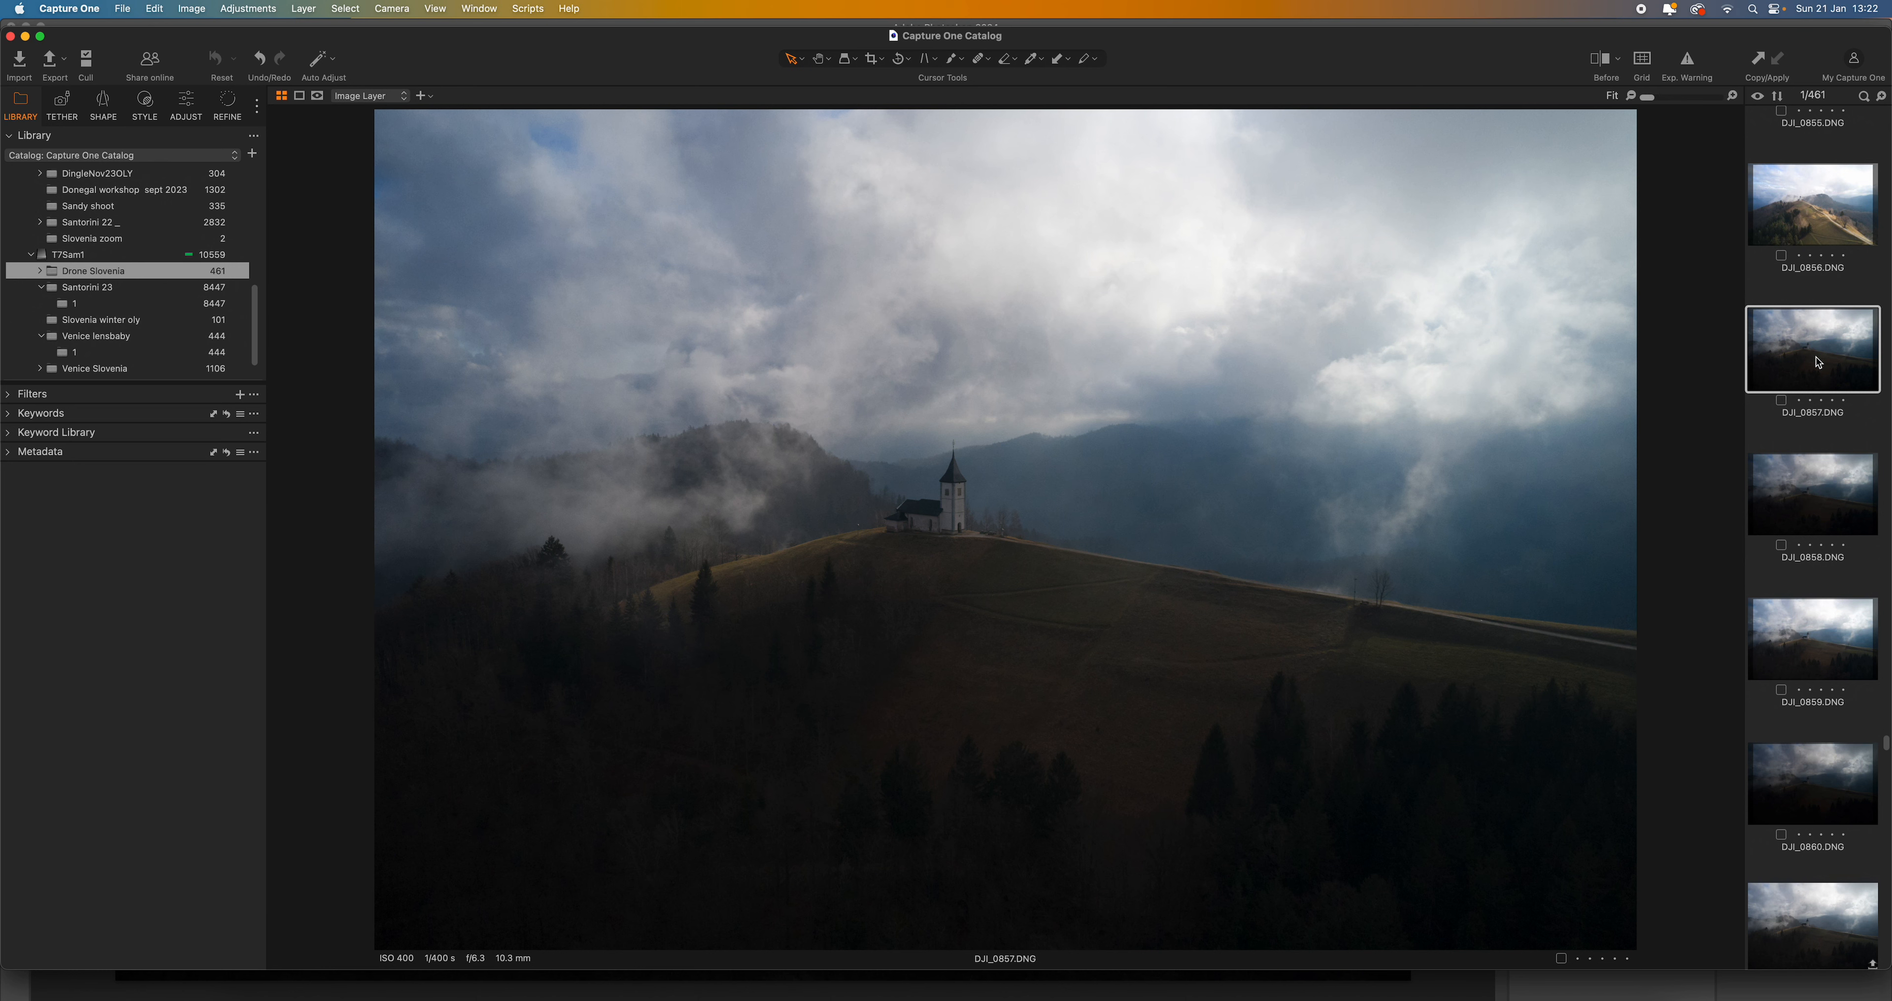
# - Merge the exposures DJI_0857, DJI_0858 and DJI_0859 to HDR with Auto Adjust and Auto Align enabled
pyautogui.click(1800, 509)
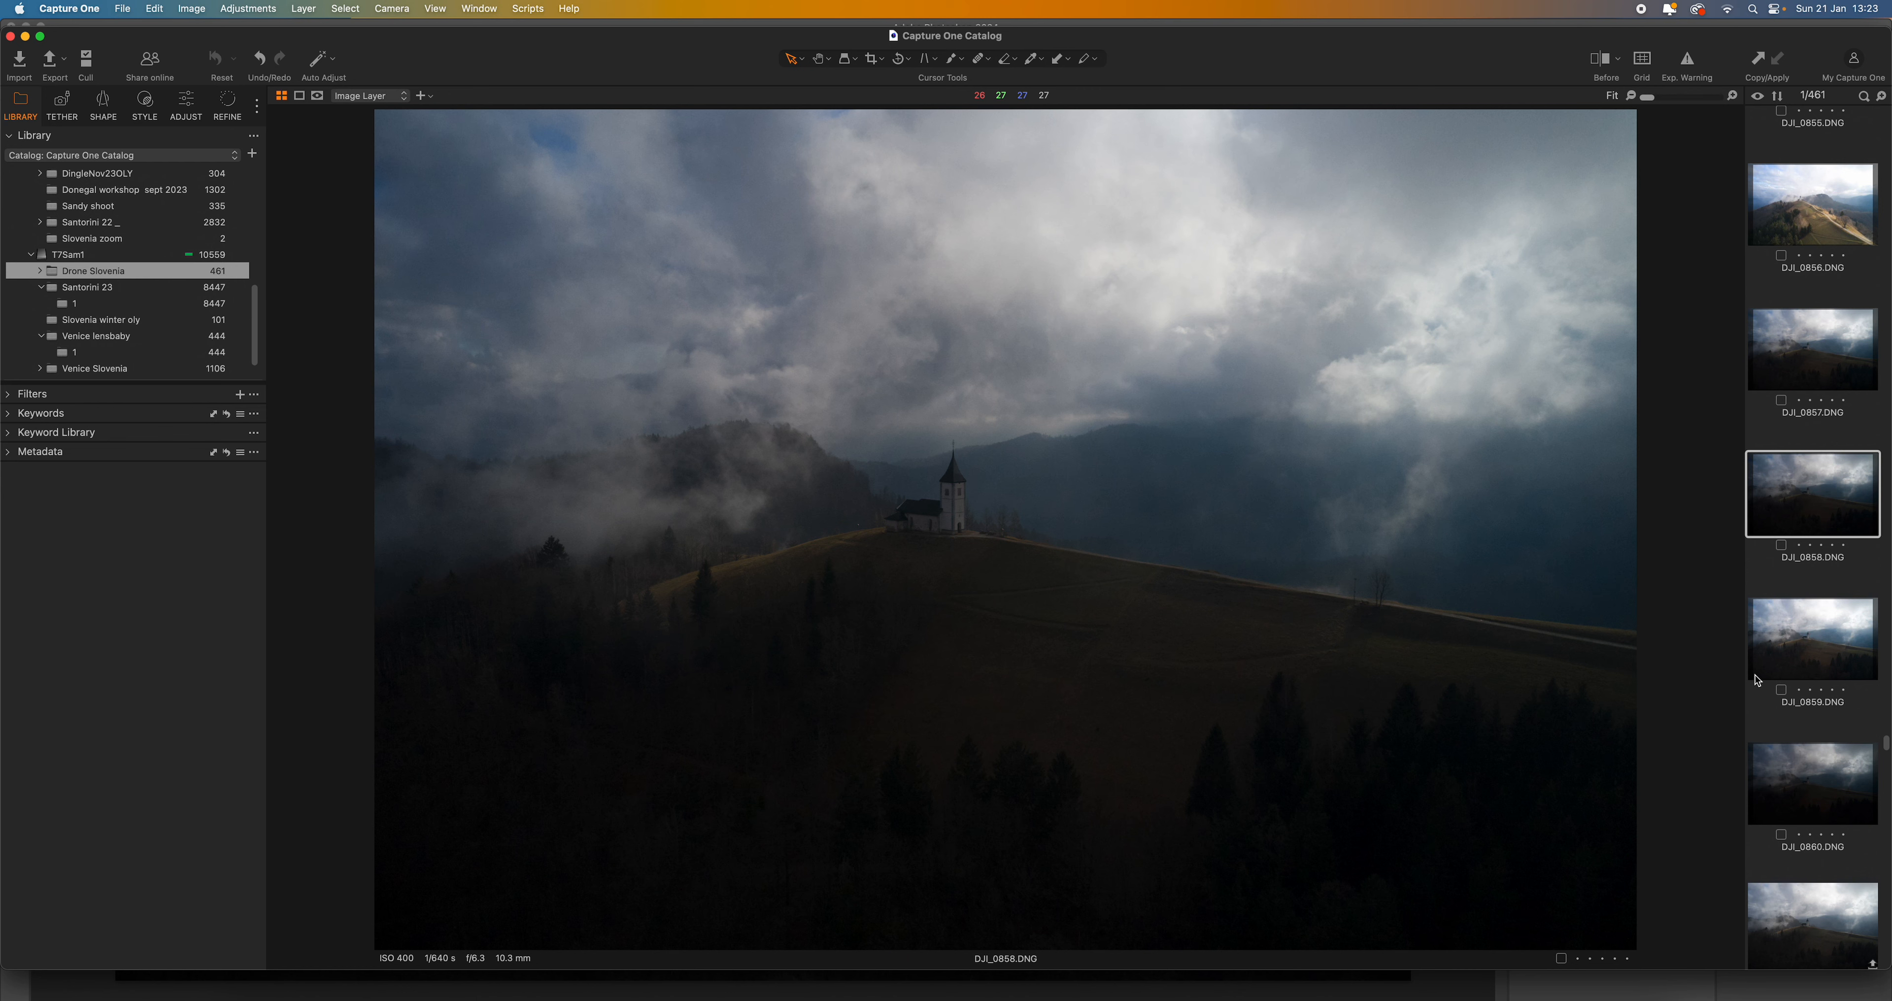
pyautogui.keyDown('super'); pyautogui.click(1834, 369); pyautogui.keyUp('super')
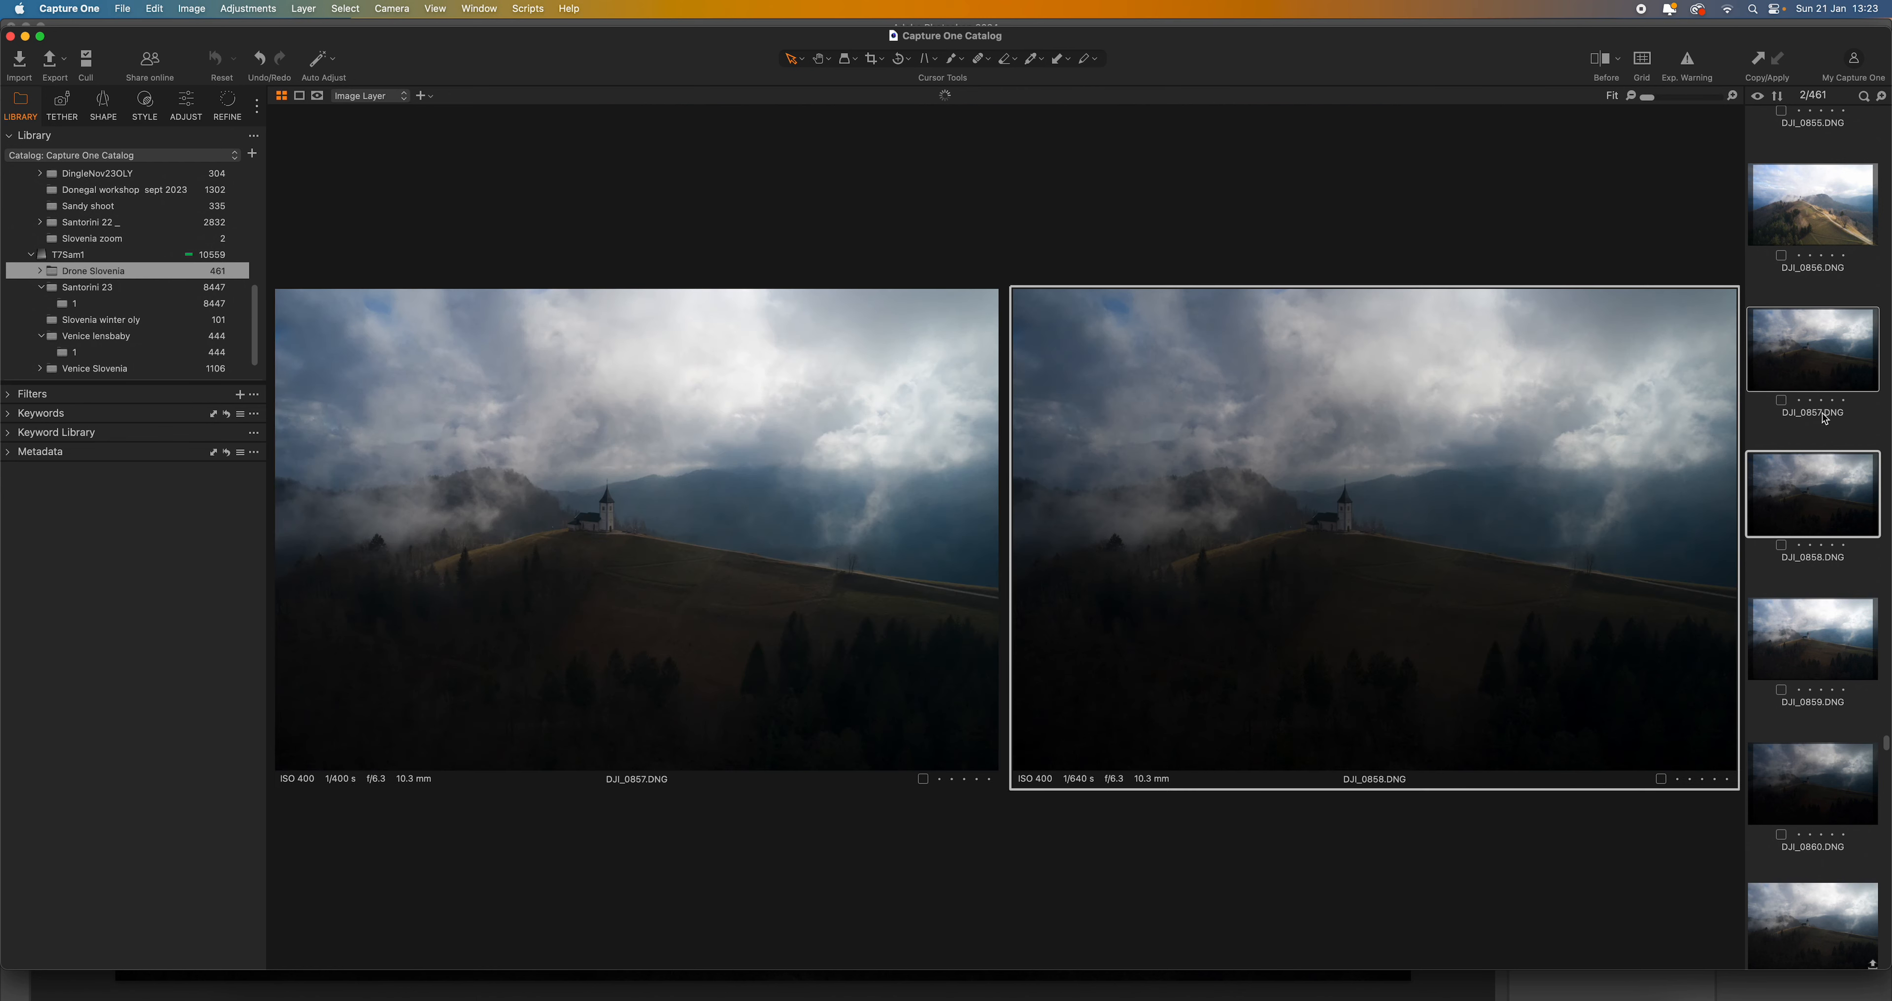
pyautogui.keyDown('super'); pyautogui.click(1809, 649); pyautogui.keyUp('super')
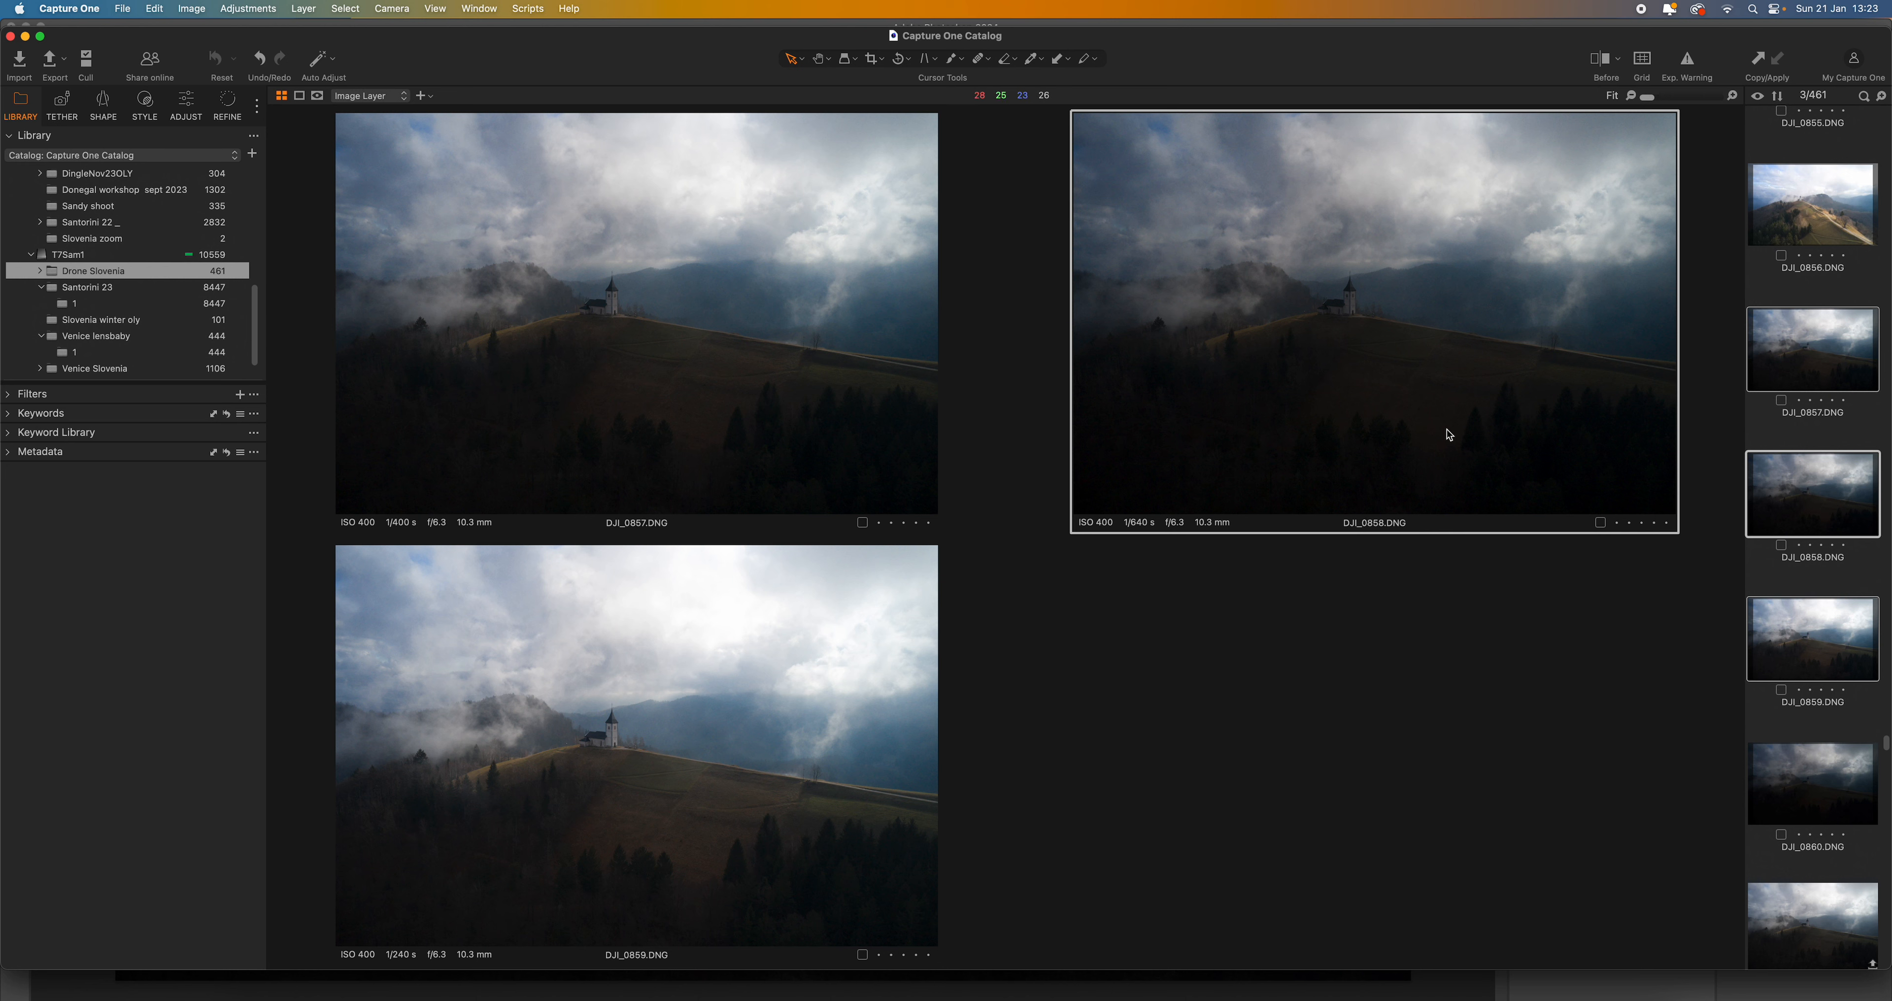
pyautogui.rightClick(1784, 506)
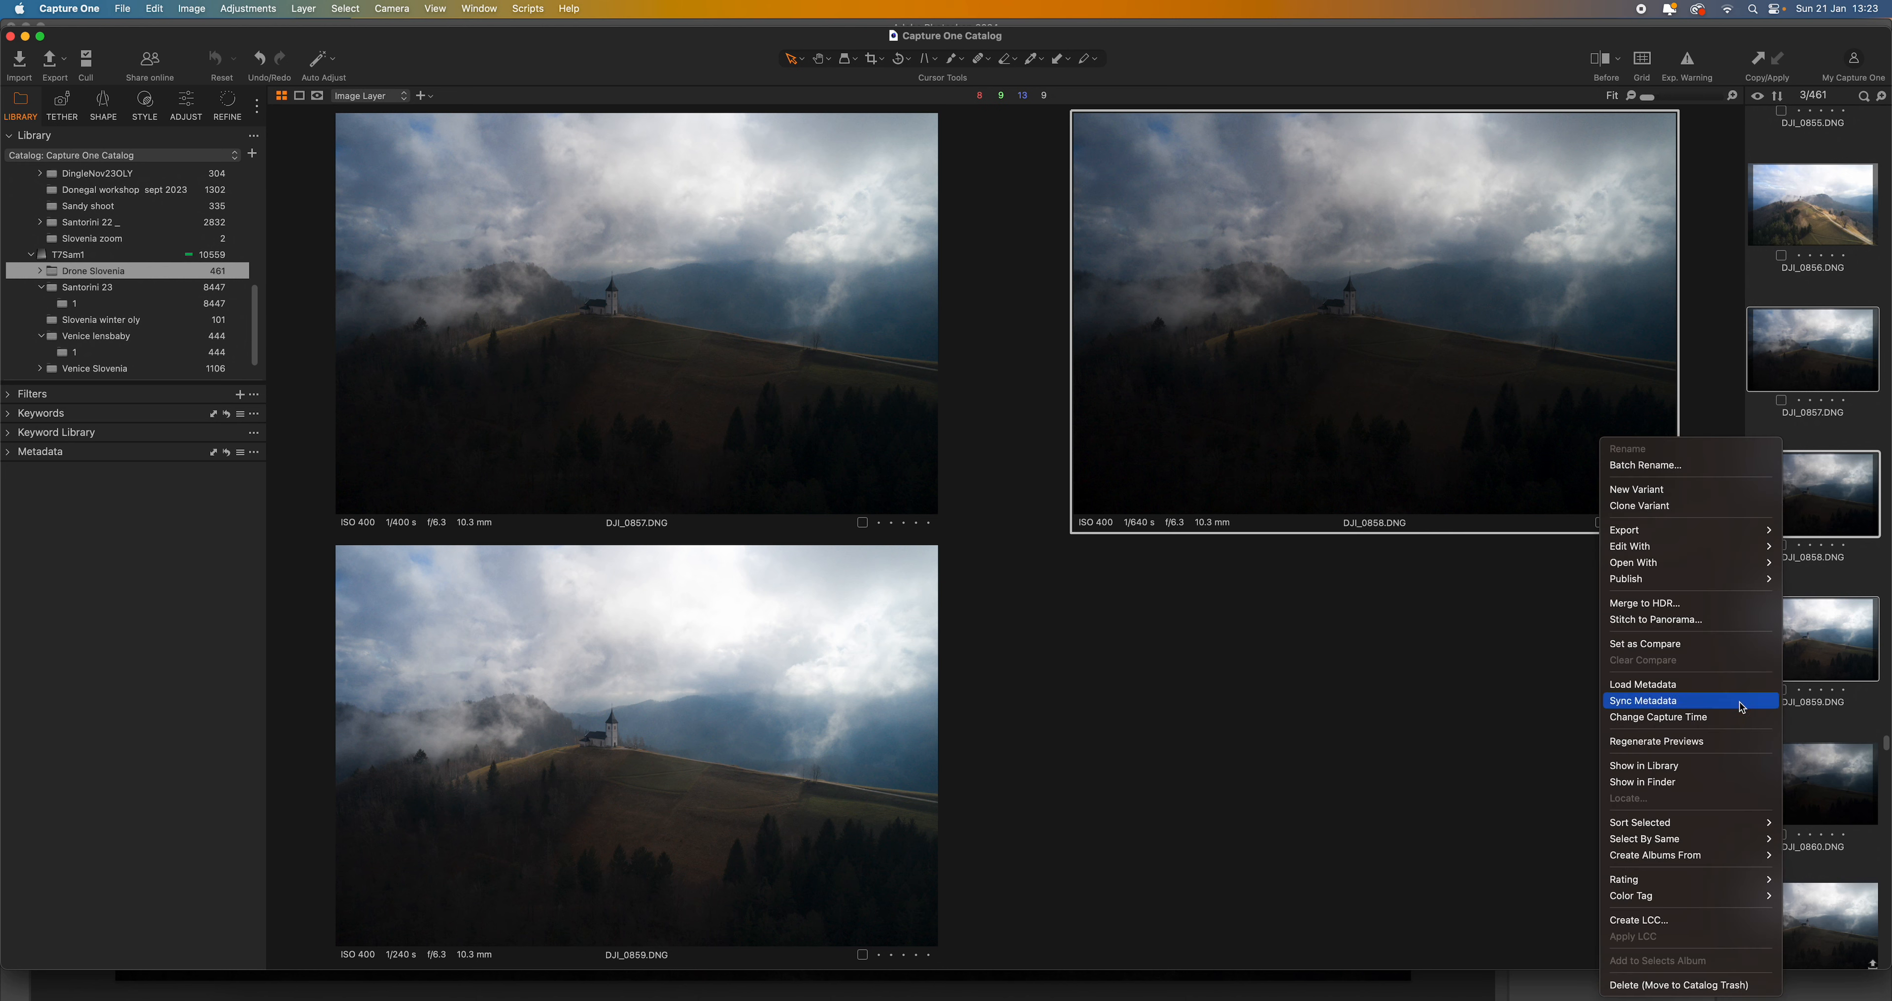
pyautogui.click(1701, 609)
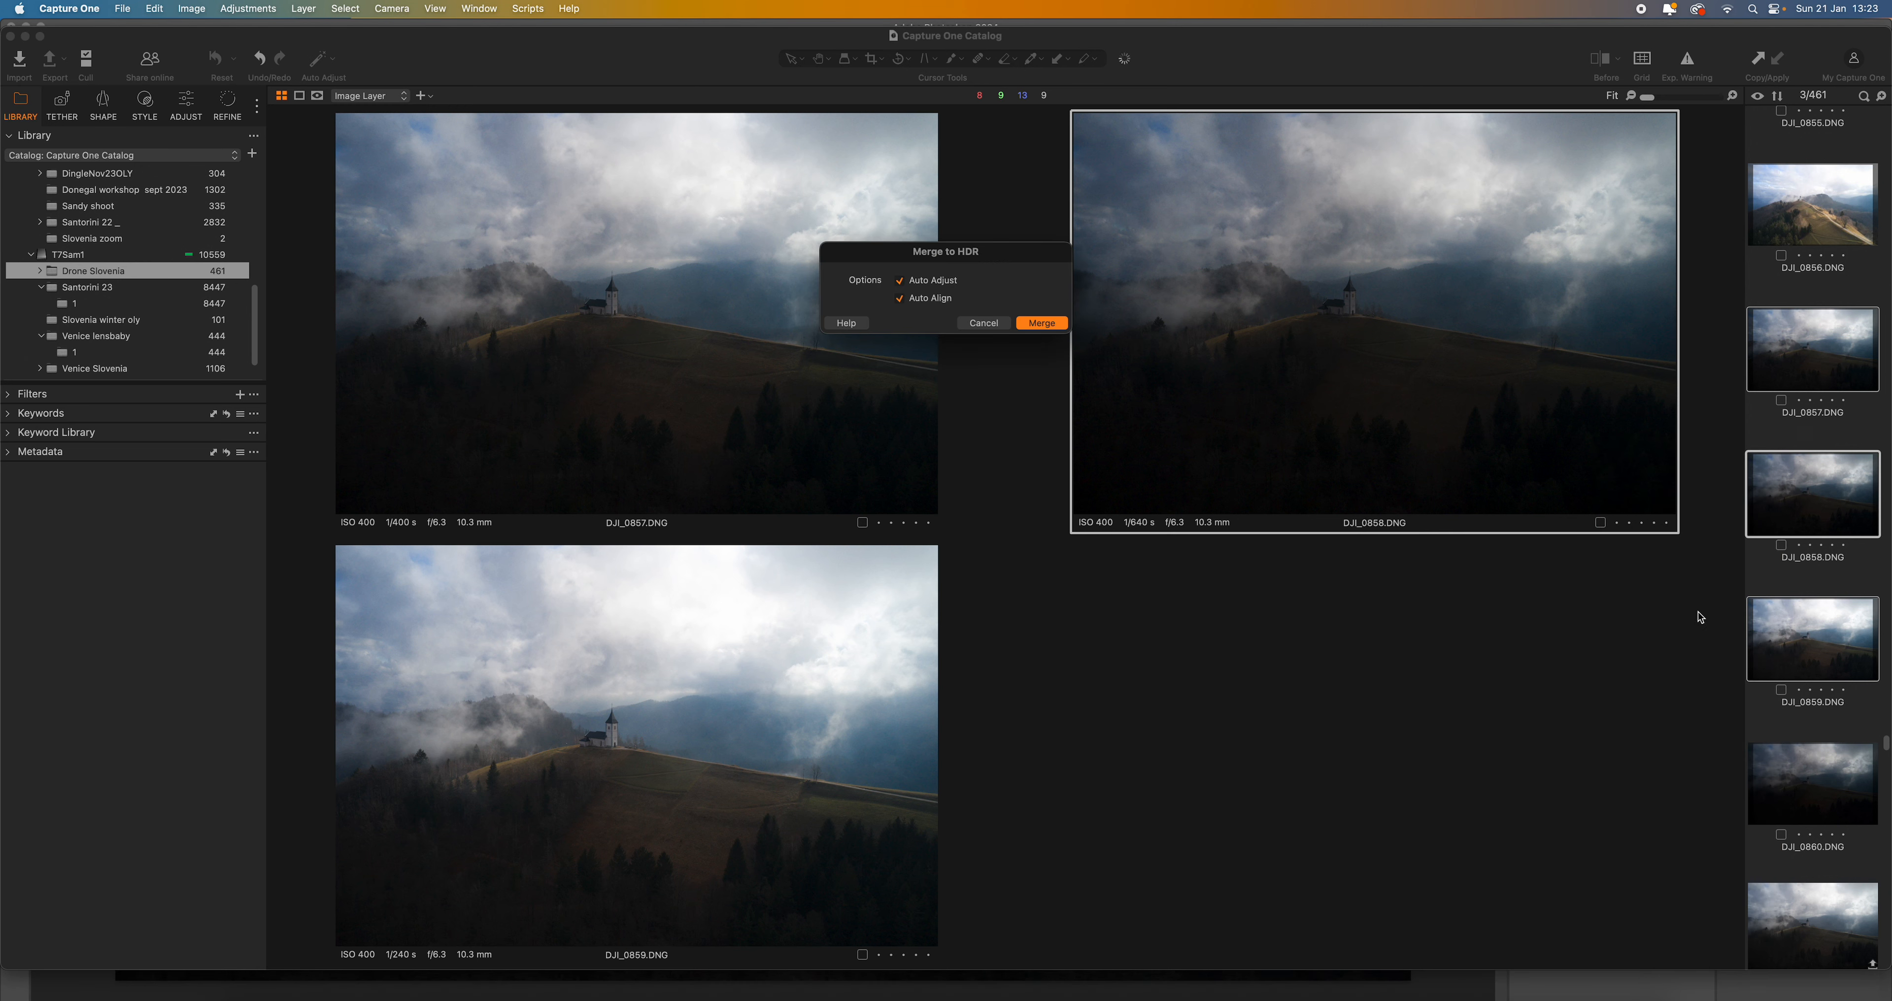
pyautogui.click(1041, 324)
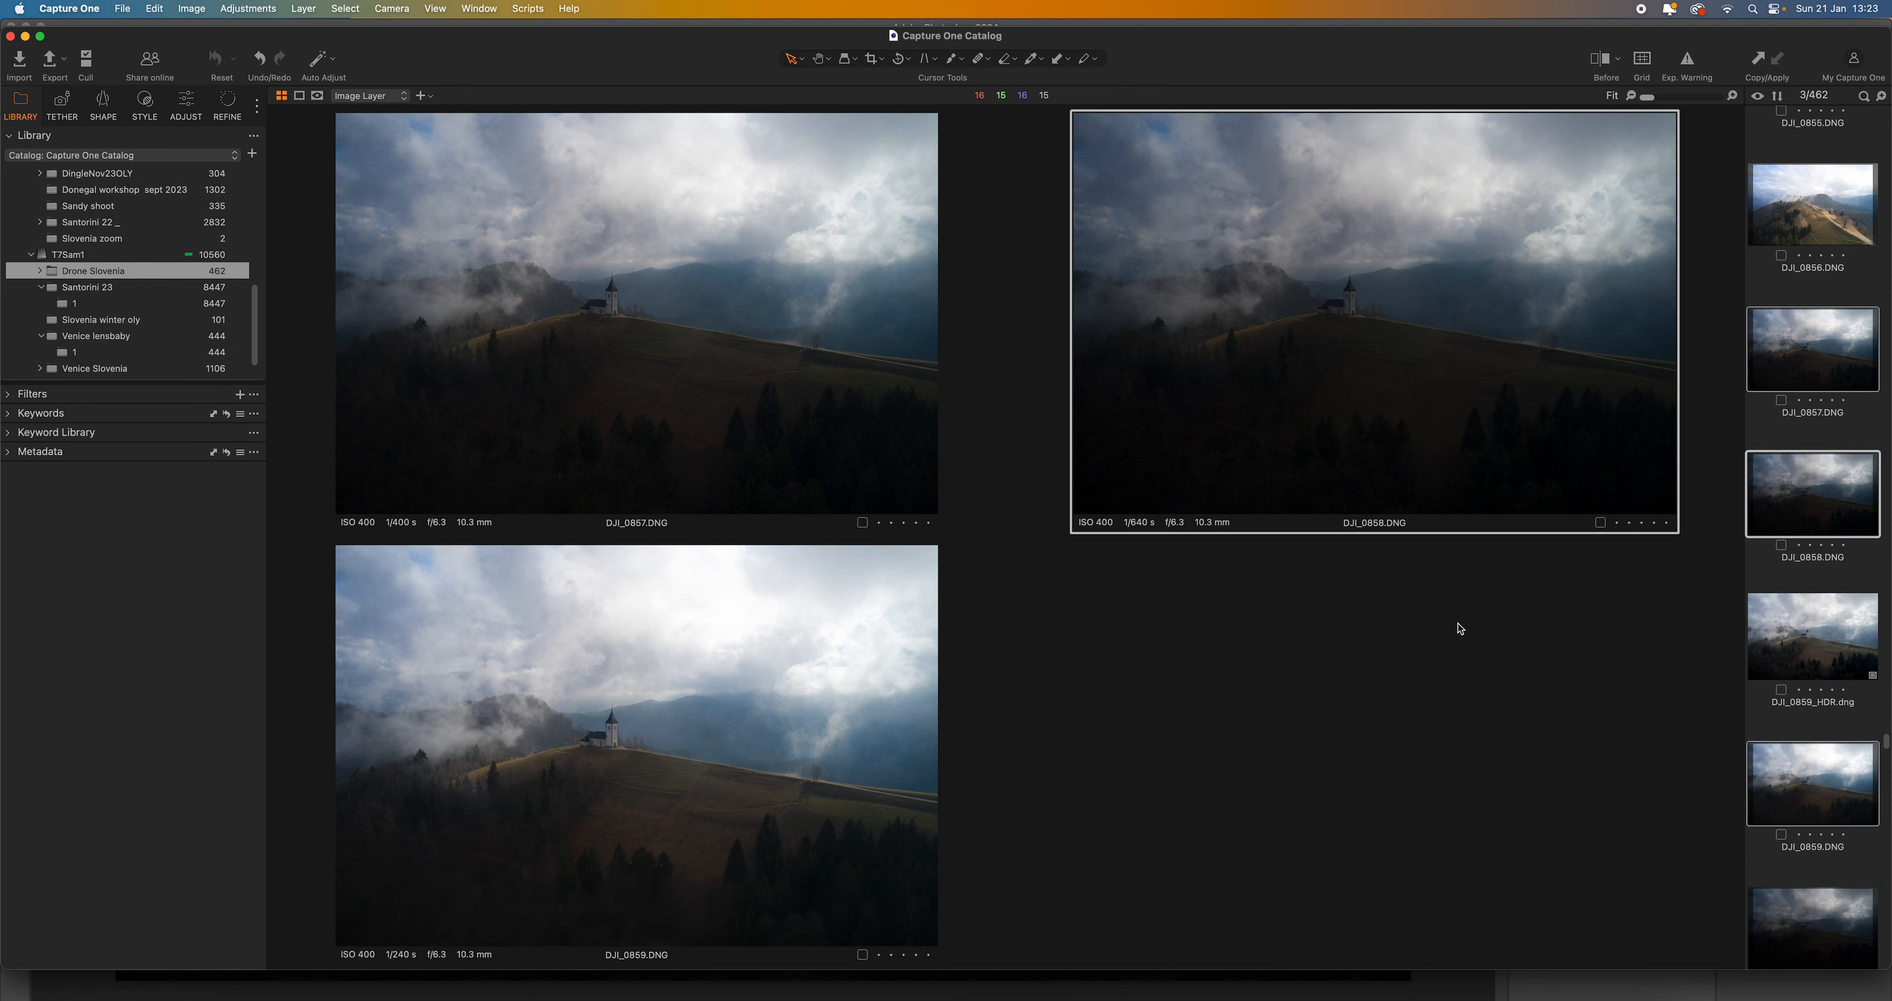
# - Create a cloned variant of the merged image DJI_0859_HDR.dng
pyautogui.click(1829, 633)
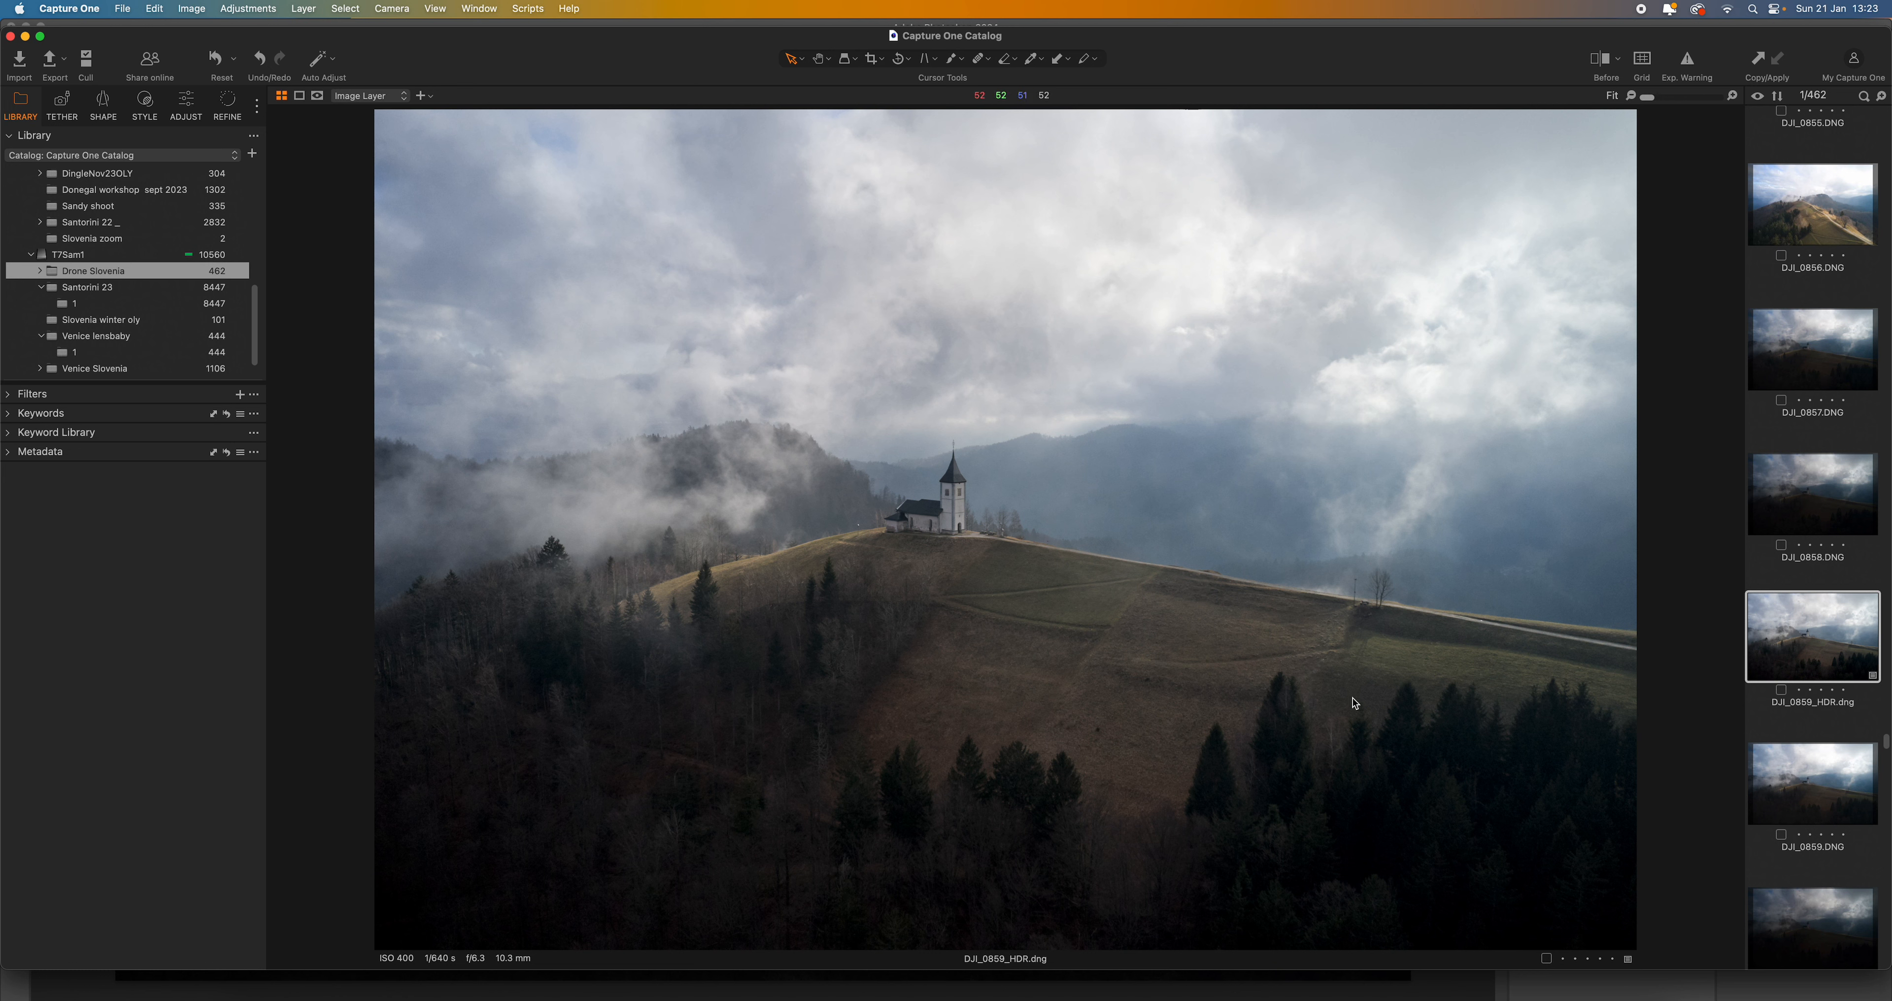
pyautogui.rightClick(1824, 637)
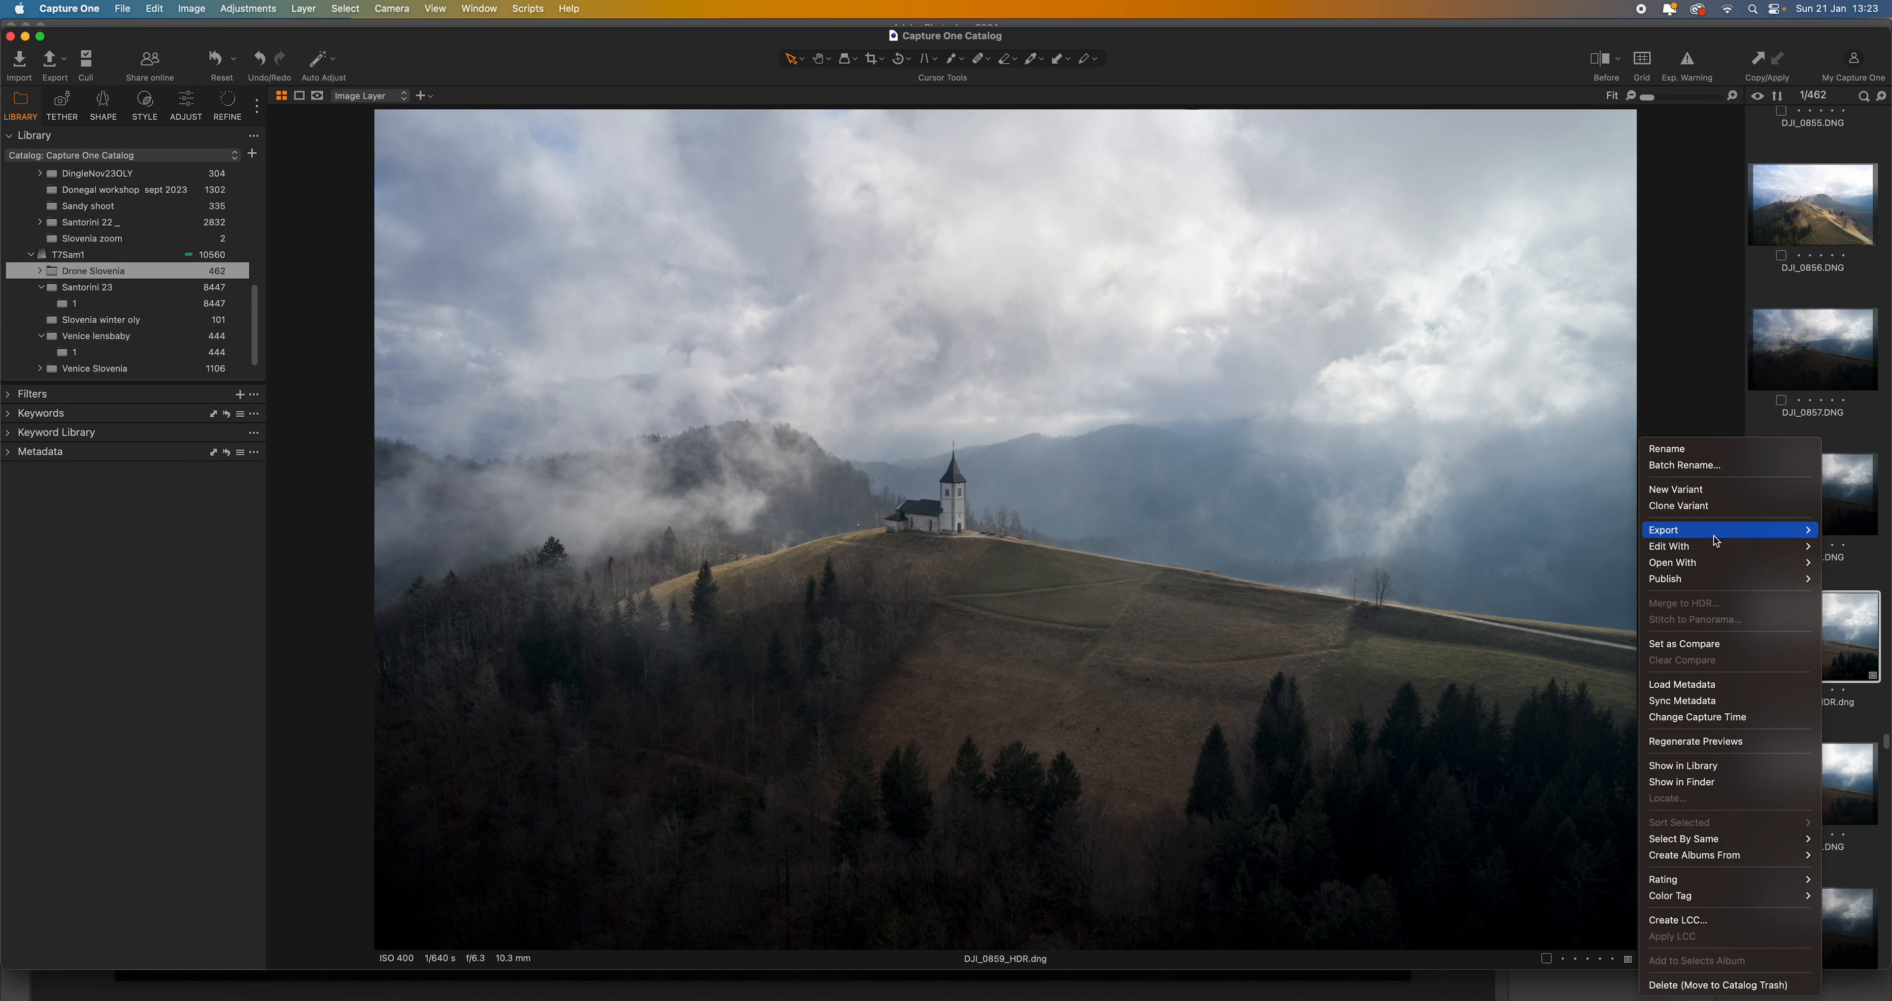
pyautogui.moveTo(1715, 541)
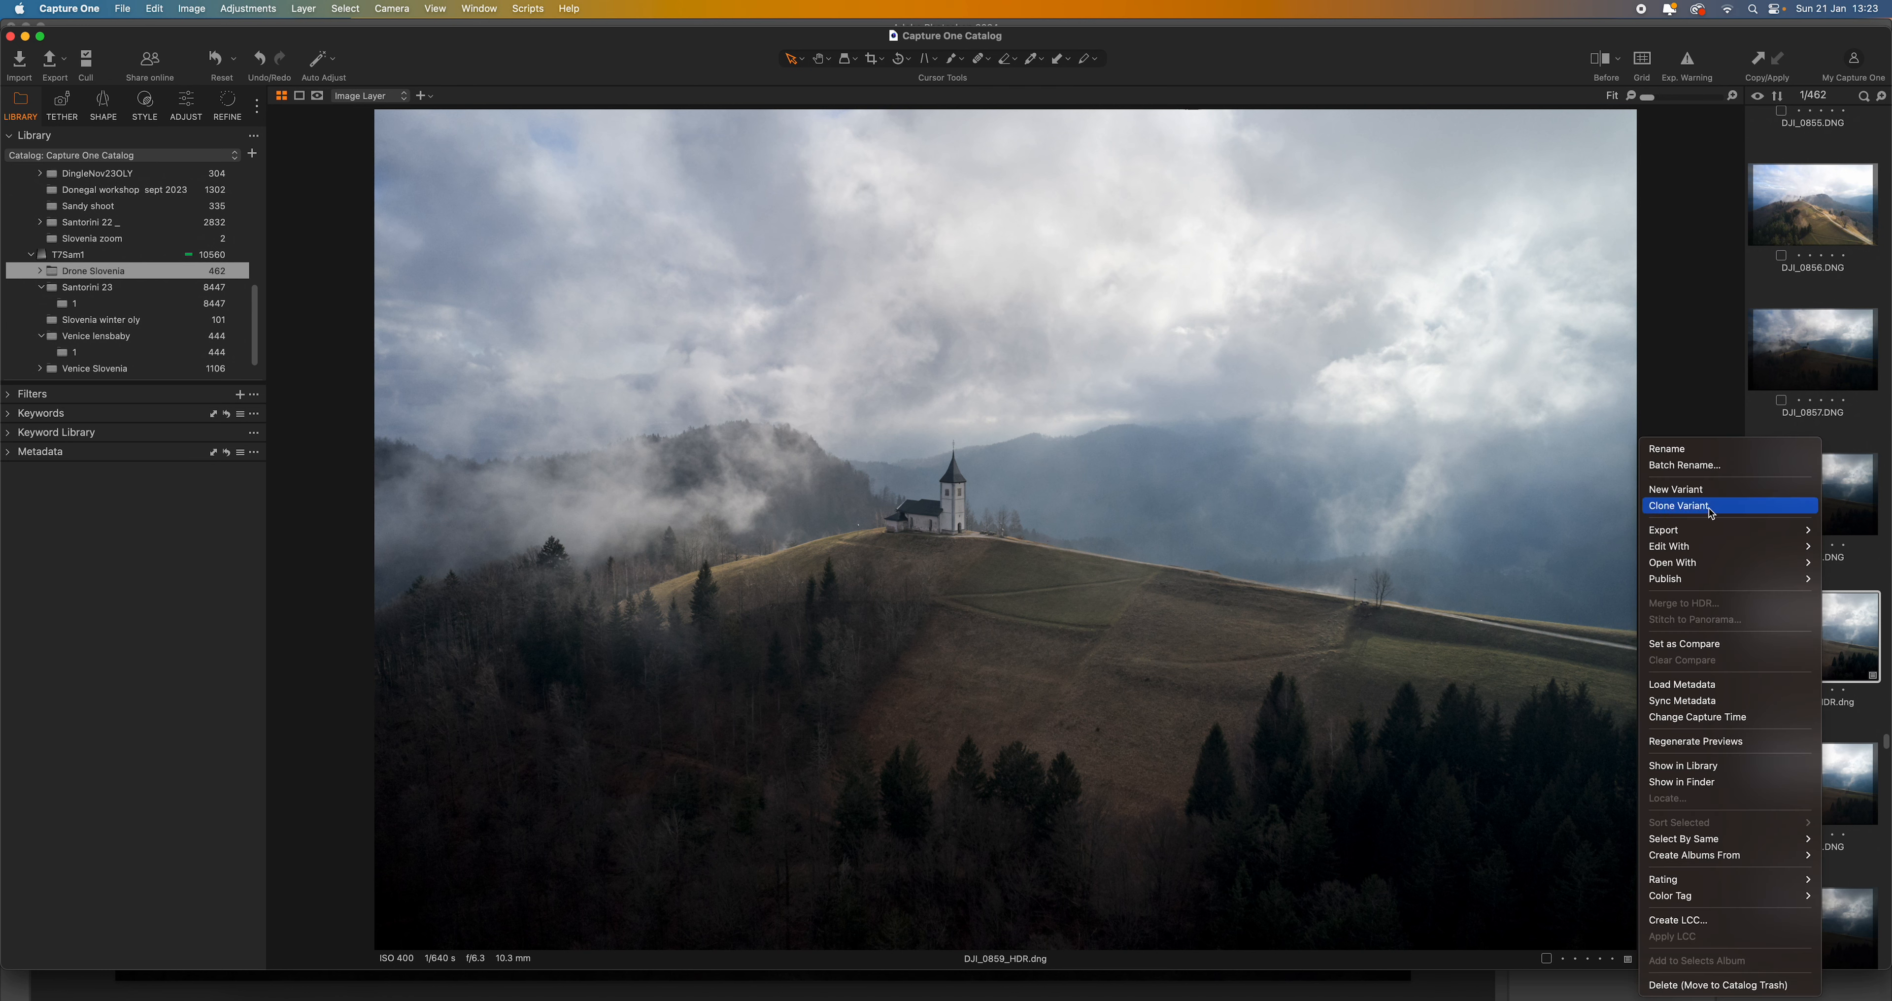
pyautogui.click(1711, 513)
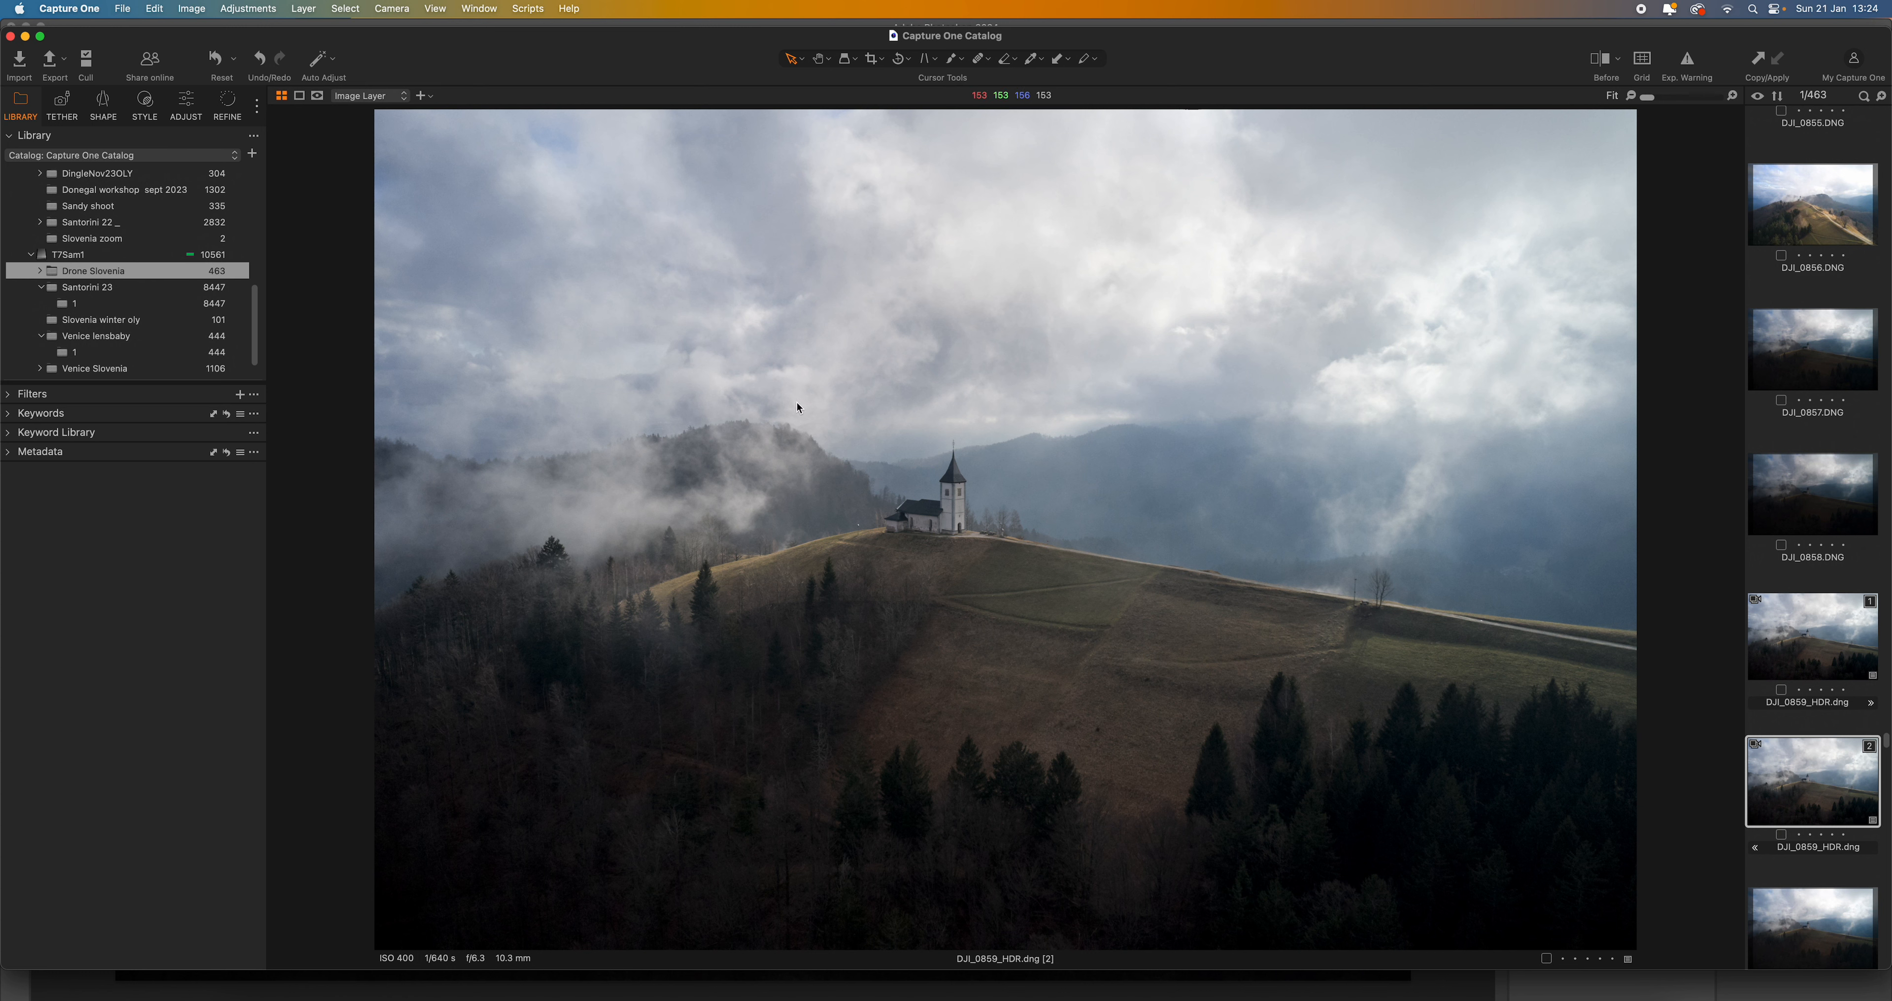
# - Reset the automatic adjustments on both variants of the HDR image
pyautogui.click(185, 109)
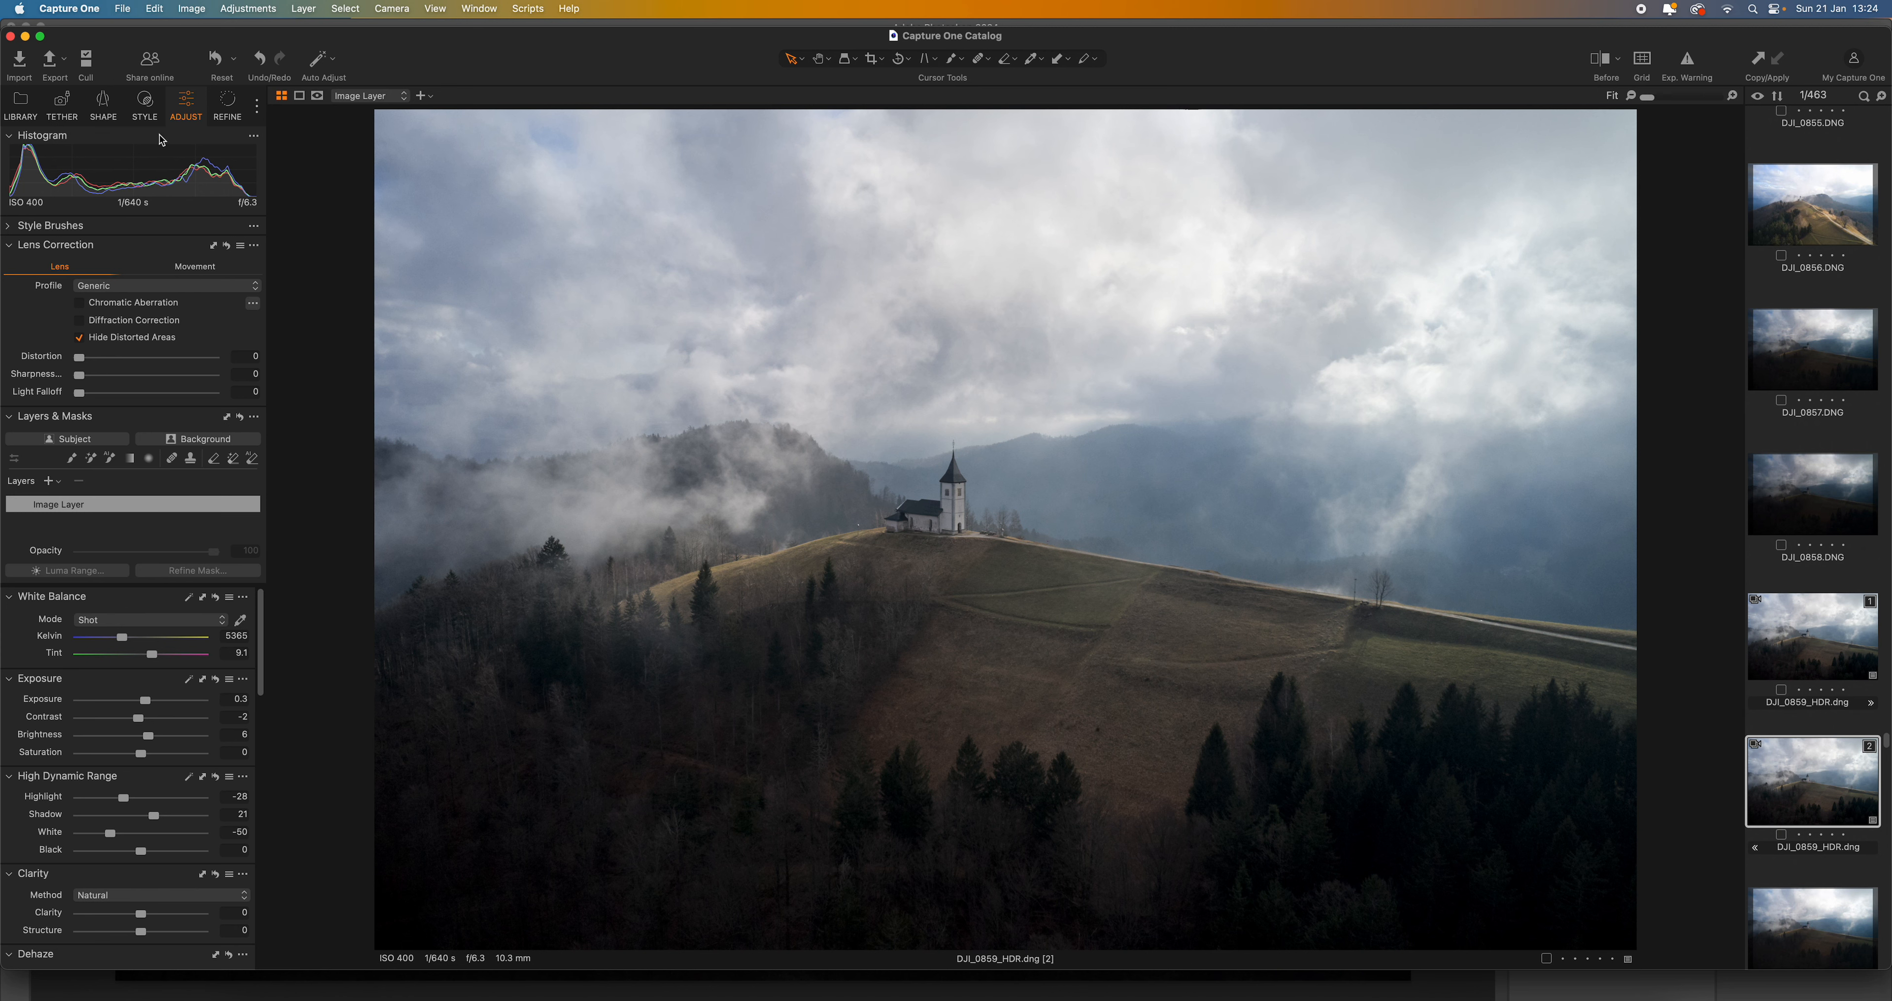
pyautogui.click(222, 67)
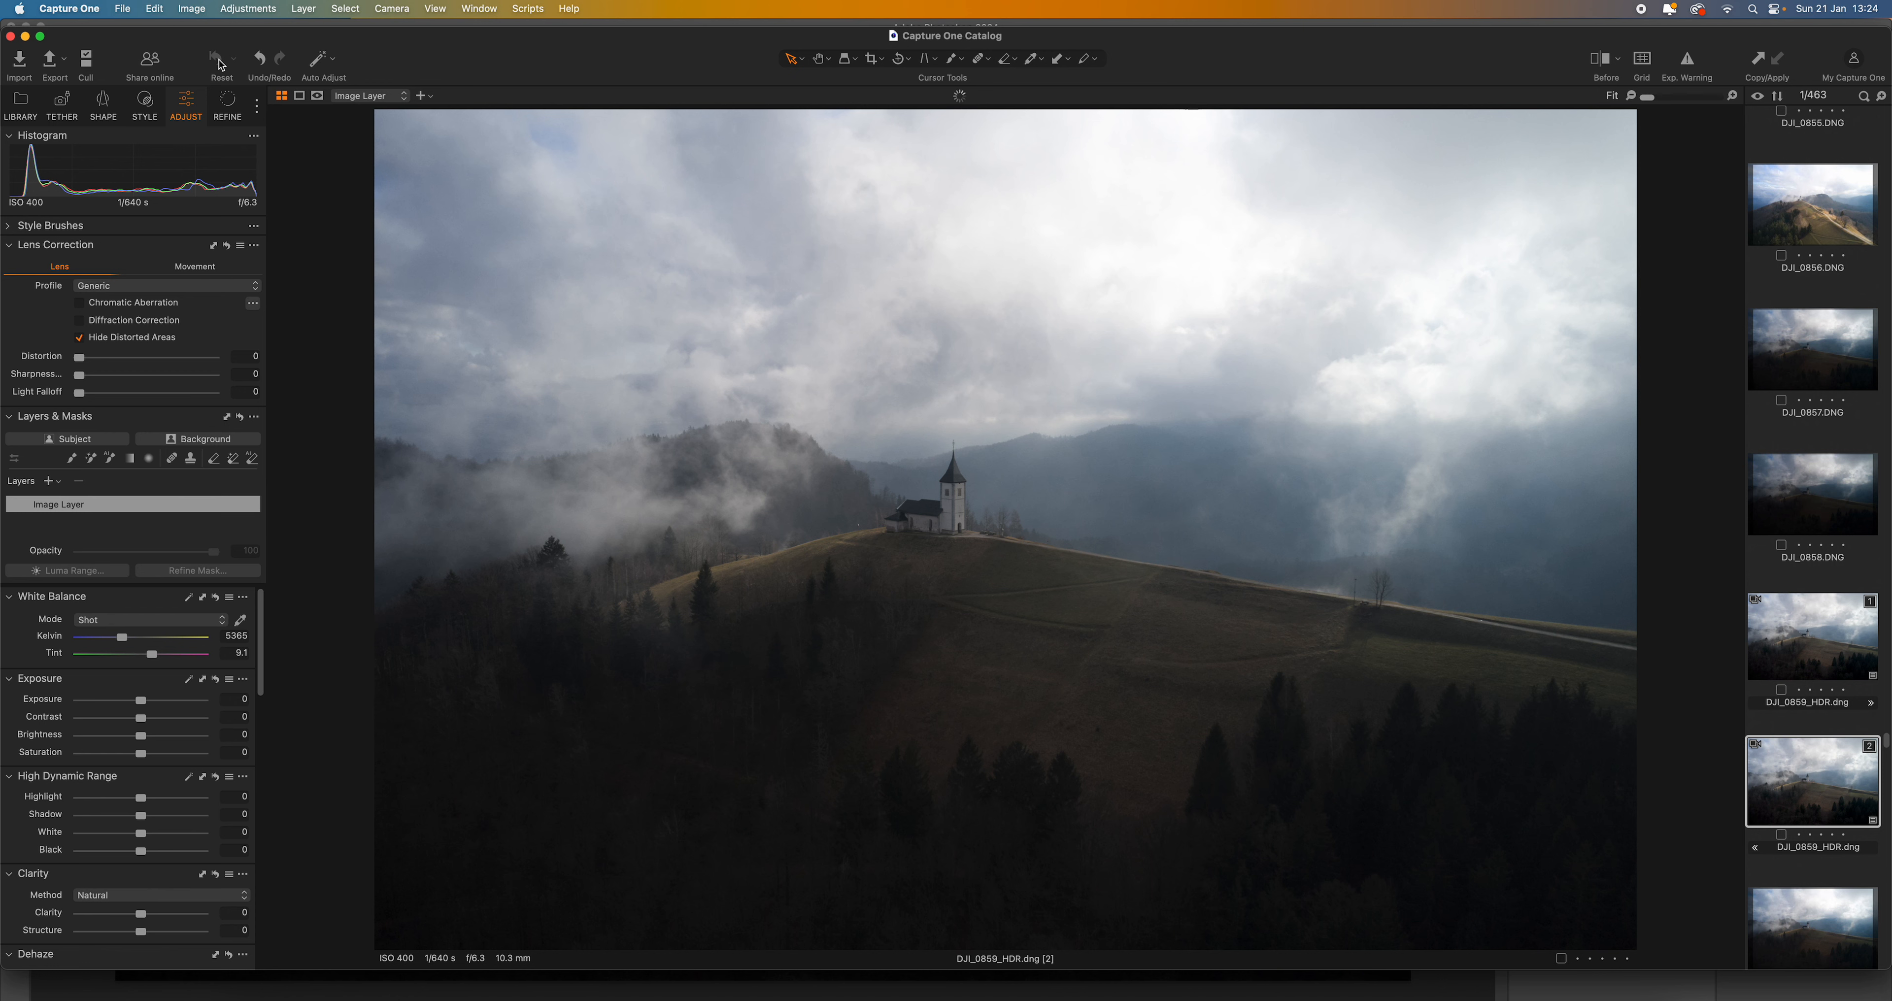
pyautogui.click(1823, 649)
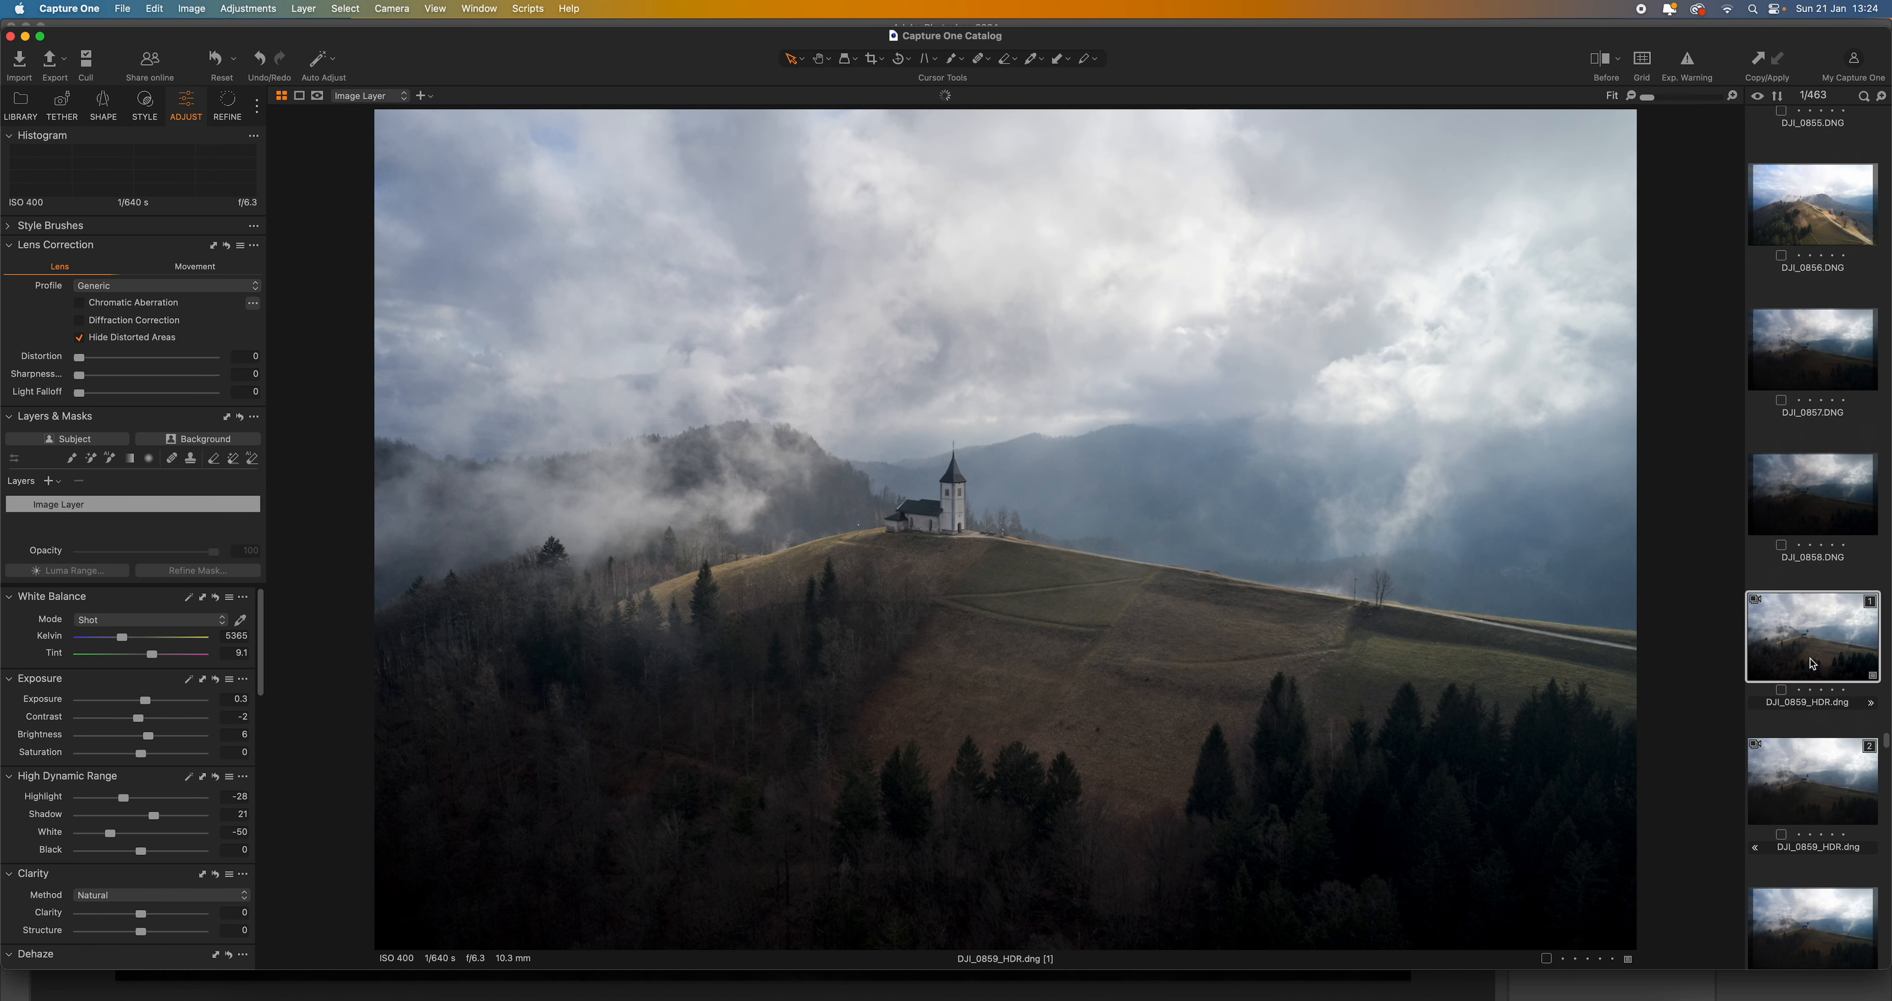
pyautogui.click(217, 64)
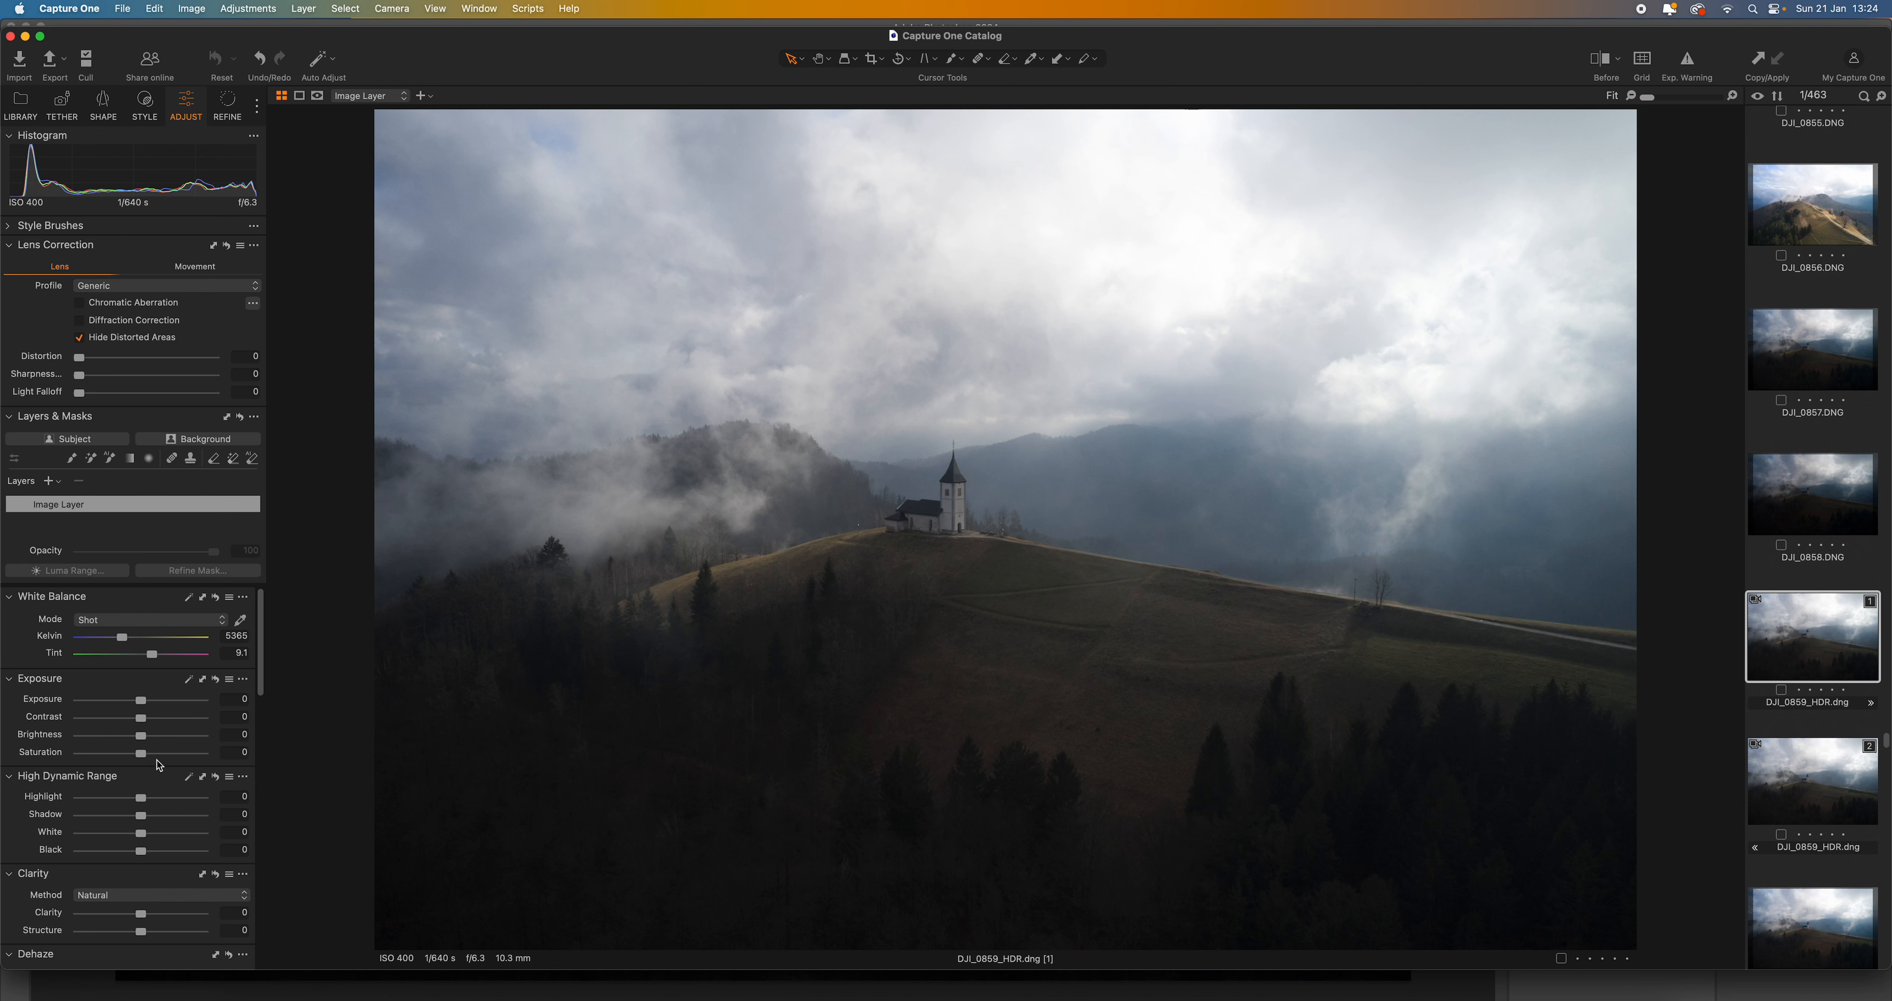
# - On the first HDR variant, set exposure to -0.54, contrast 19, saturation 15, highlight -77, shadow 16 and clarity 28
pyautogui.moveTo(142, 721); pyautogui.dragTo(143, 720)
pyautogui.moveTo(143, 720); pyautogui.dragTo(165, 727)
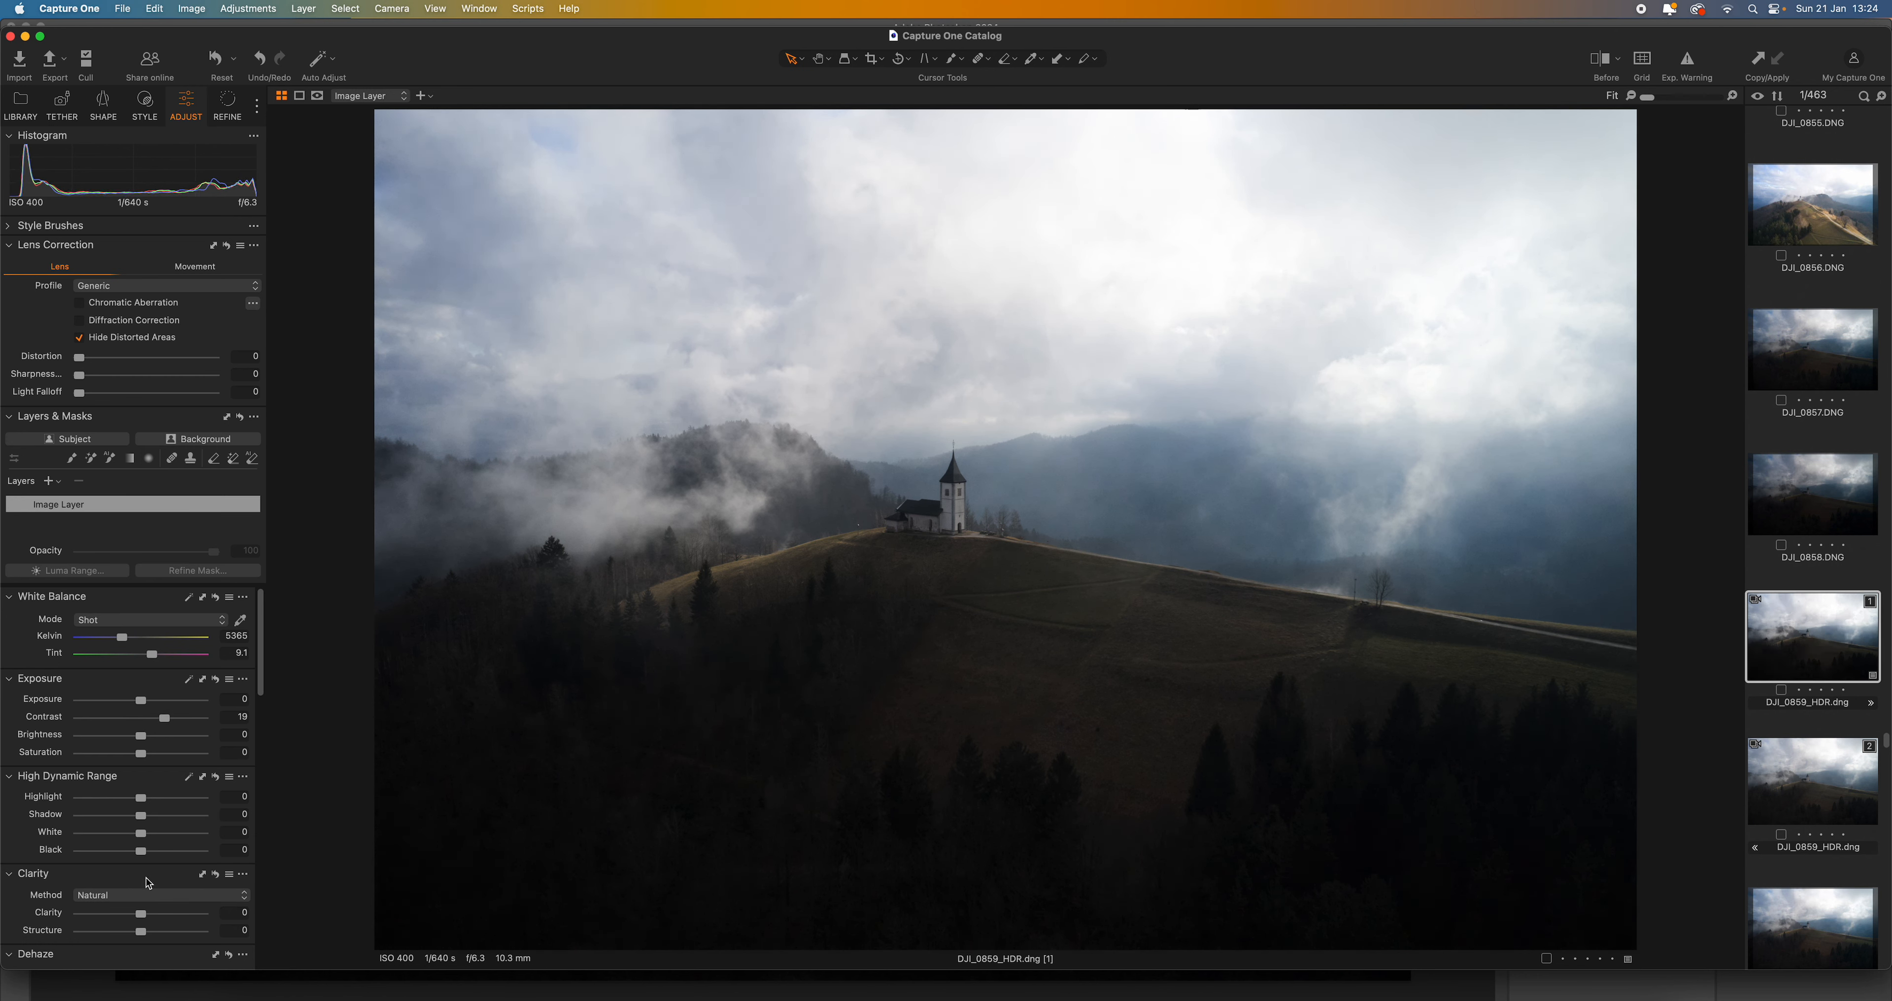
pyautogui.moveTo(141, 797)
pyautogui.mouseDown()
pyautogui.moveTo(102, 807)
pyautogui.moveTo(154, 823)
pyautogui.mouseUp()
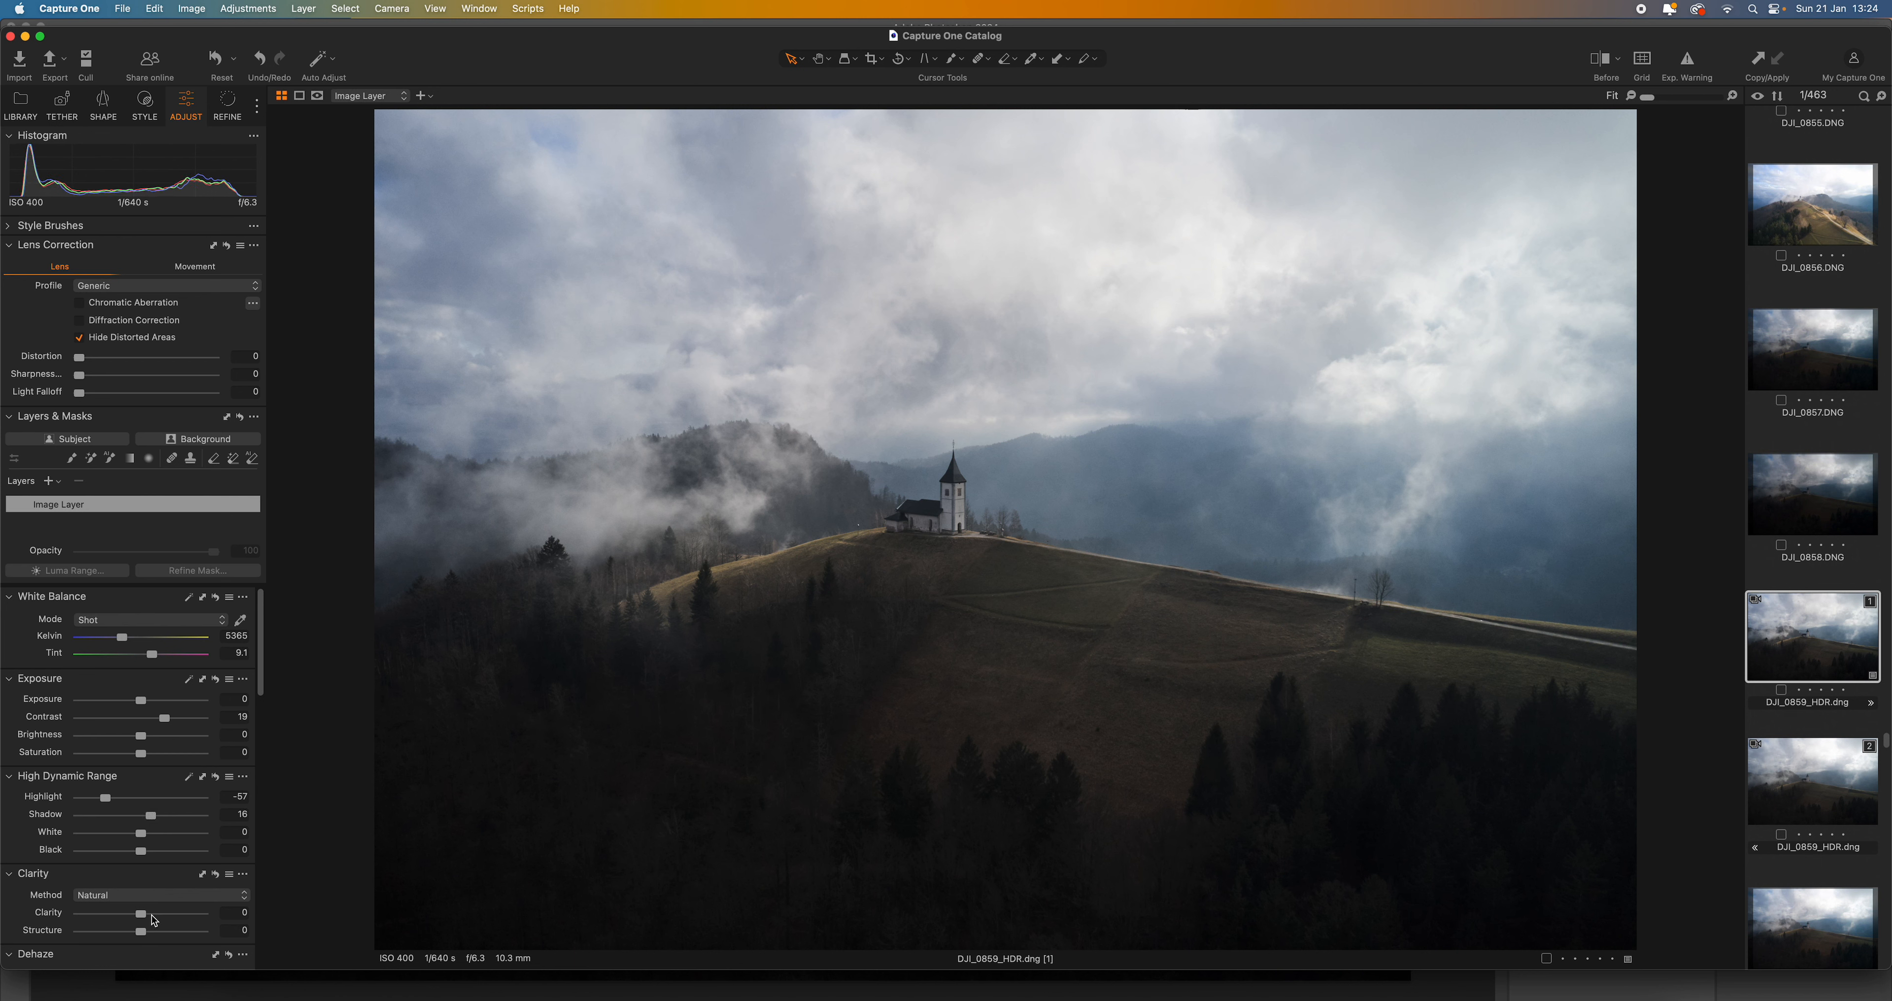
pyautogui.moveTo(141, 914); pyautogui.dragTo(162, 920)
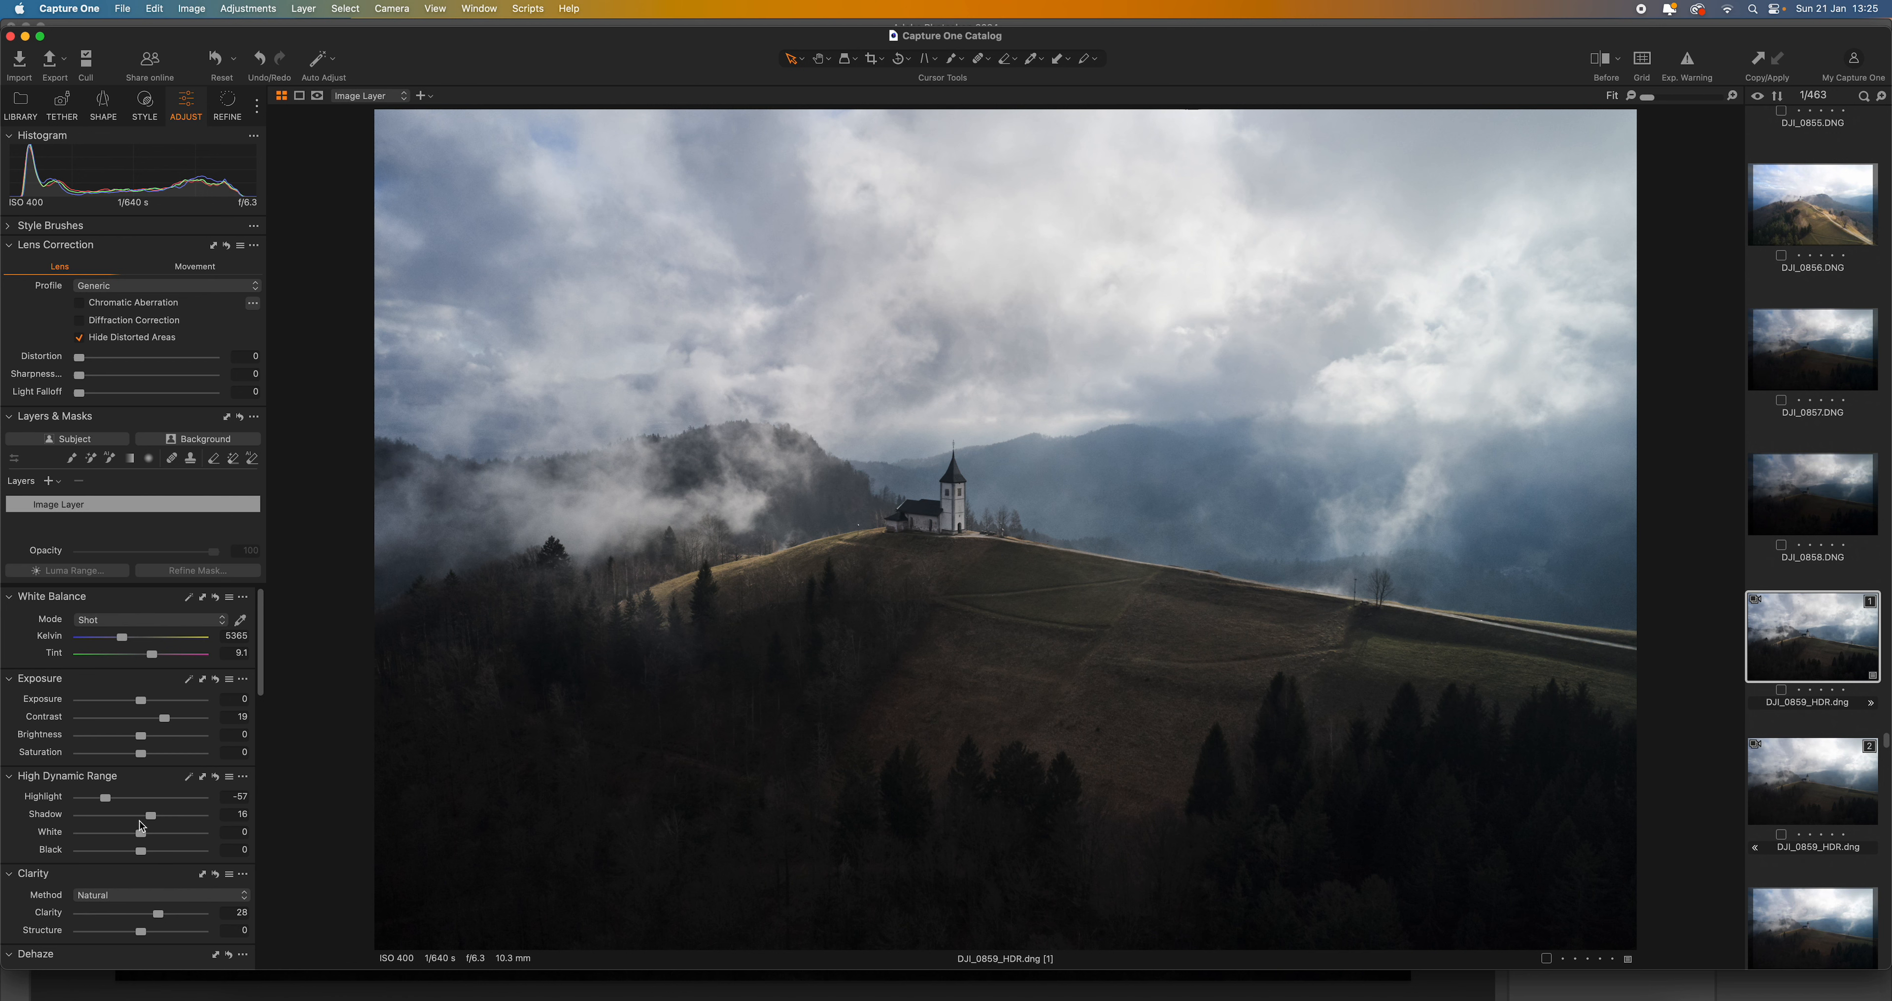
pyautogui.moveTo(139, 758); pyautogui.dragTo(149, 760)
pyautogui.moveTo(111, 798); pyautogui.dragTo(99, 802)
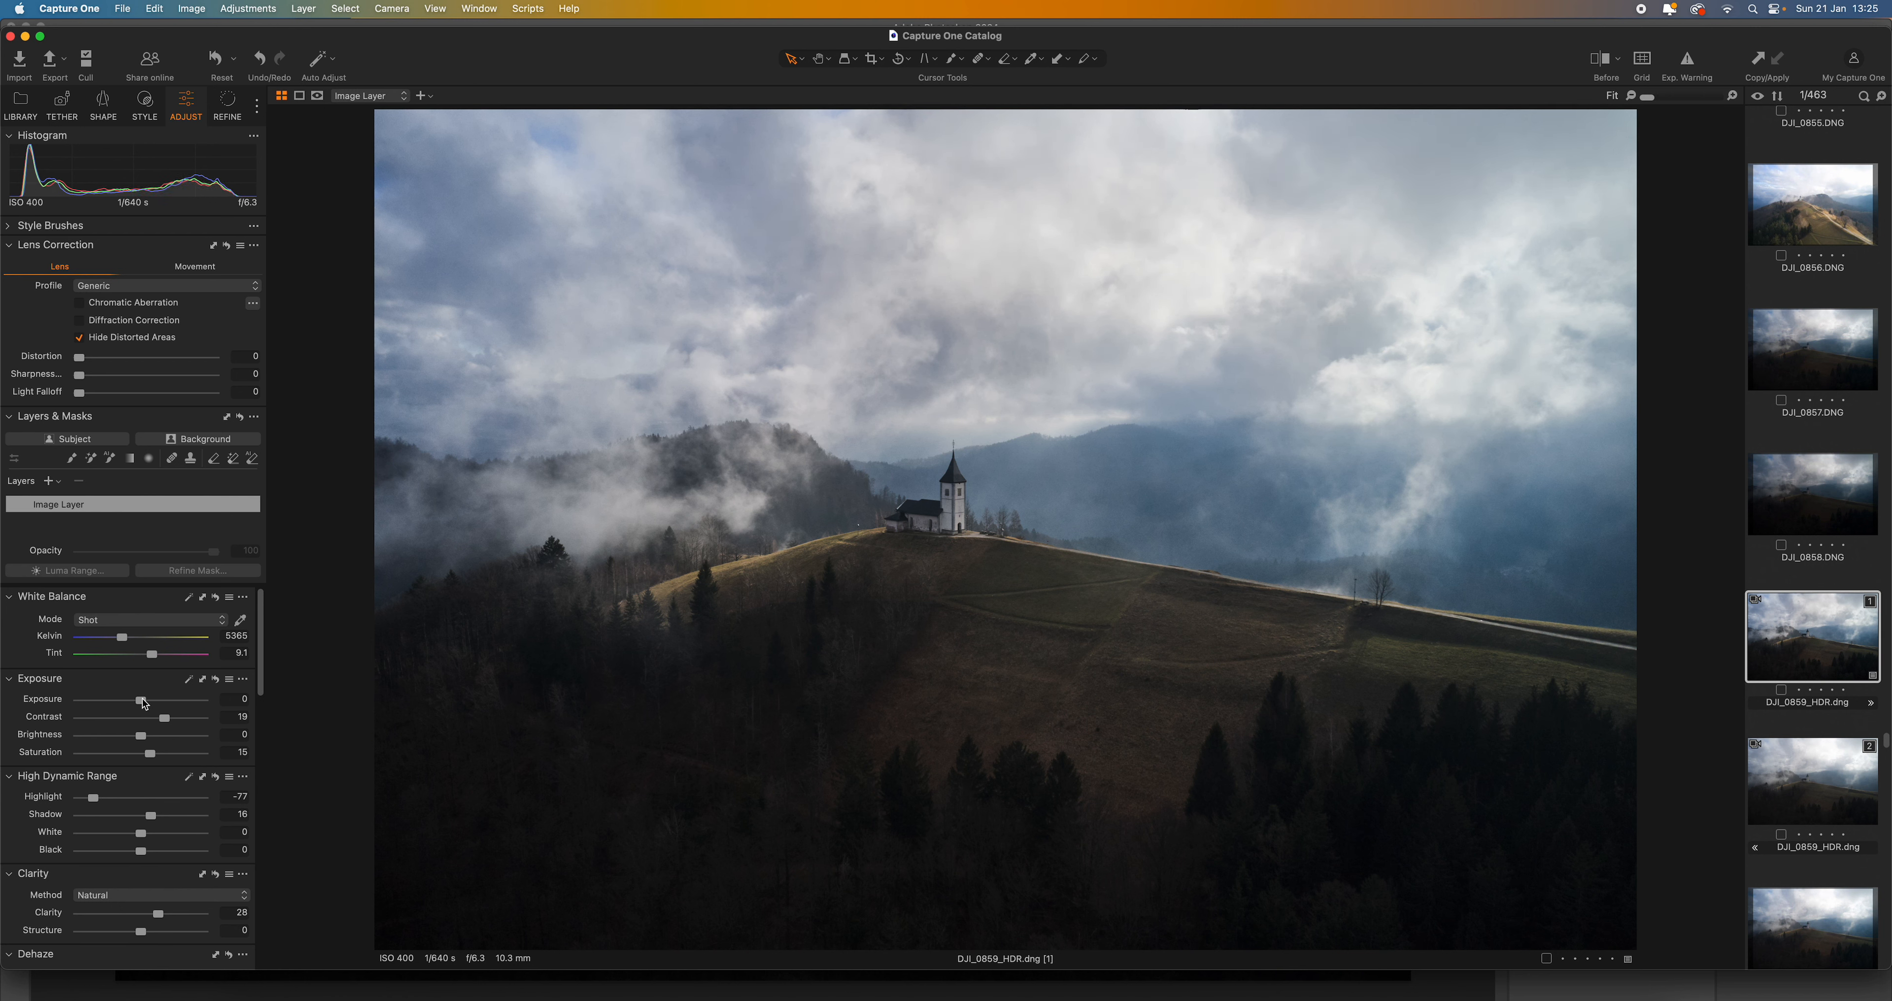
pyautogui.moveTo(142, 701); pyautogui.dragTo(136, 706)
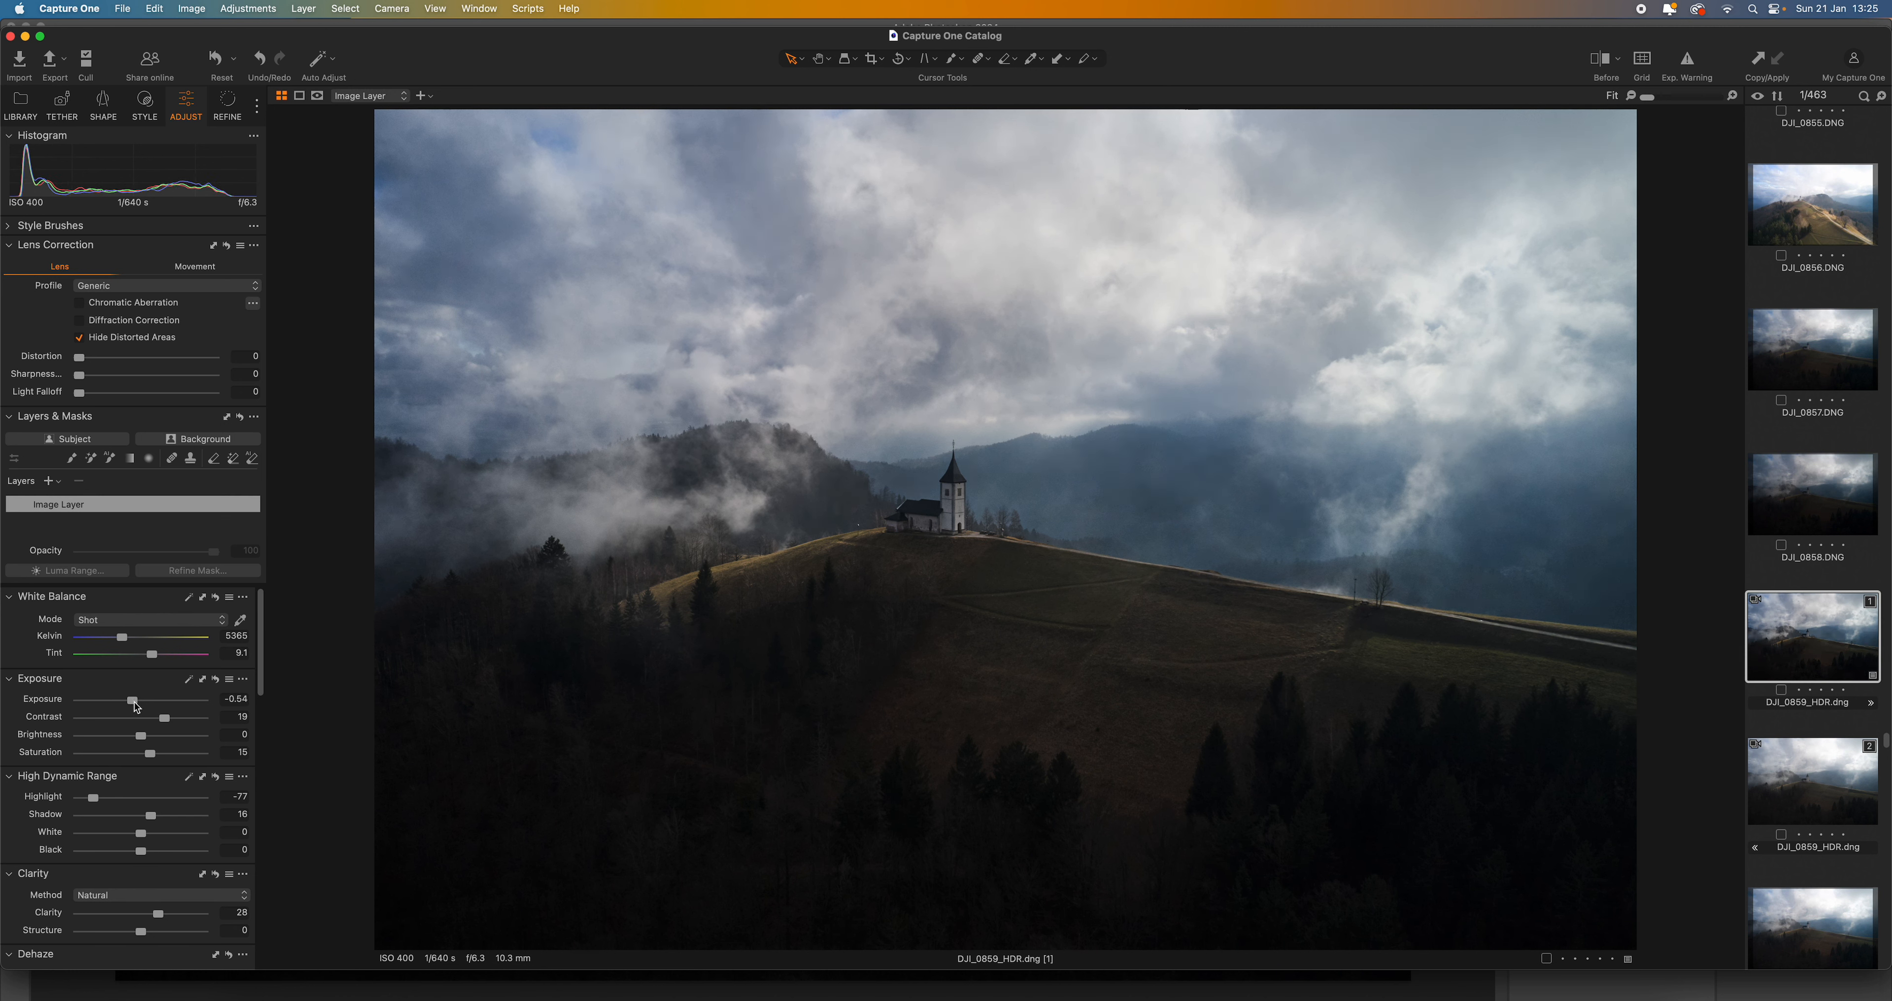
# - On the second HDR variant, set exposure to 0.25, contrast 14, brightness 18, saturation 18 and highlight -37
pyautogui.click(1824, 743)
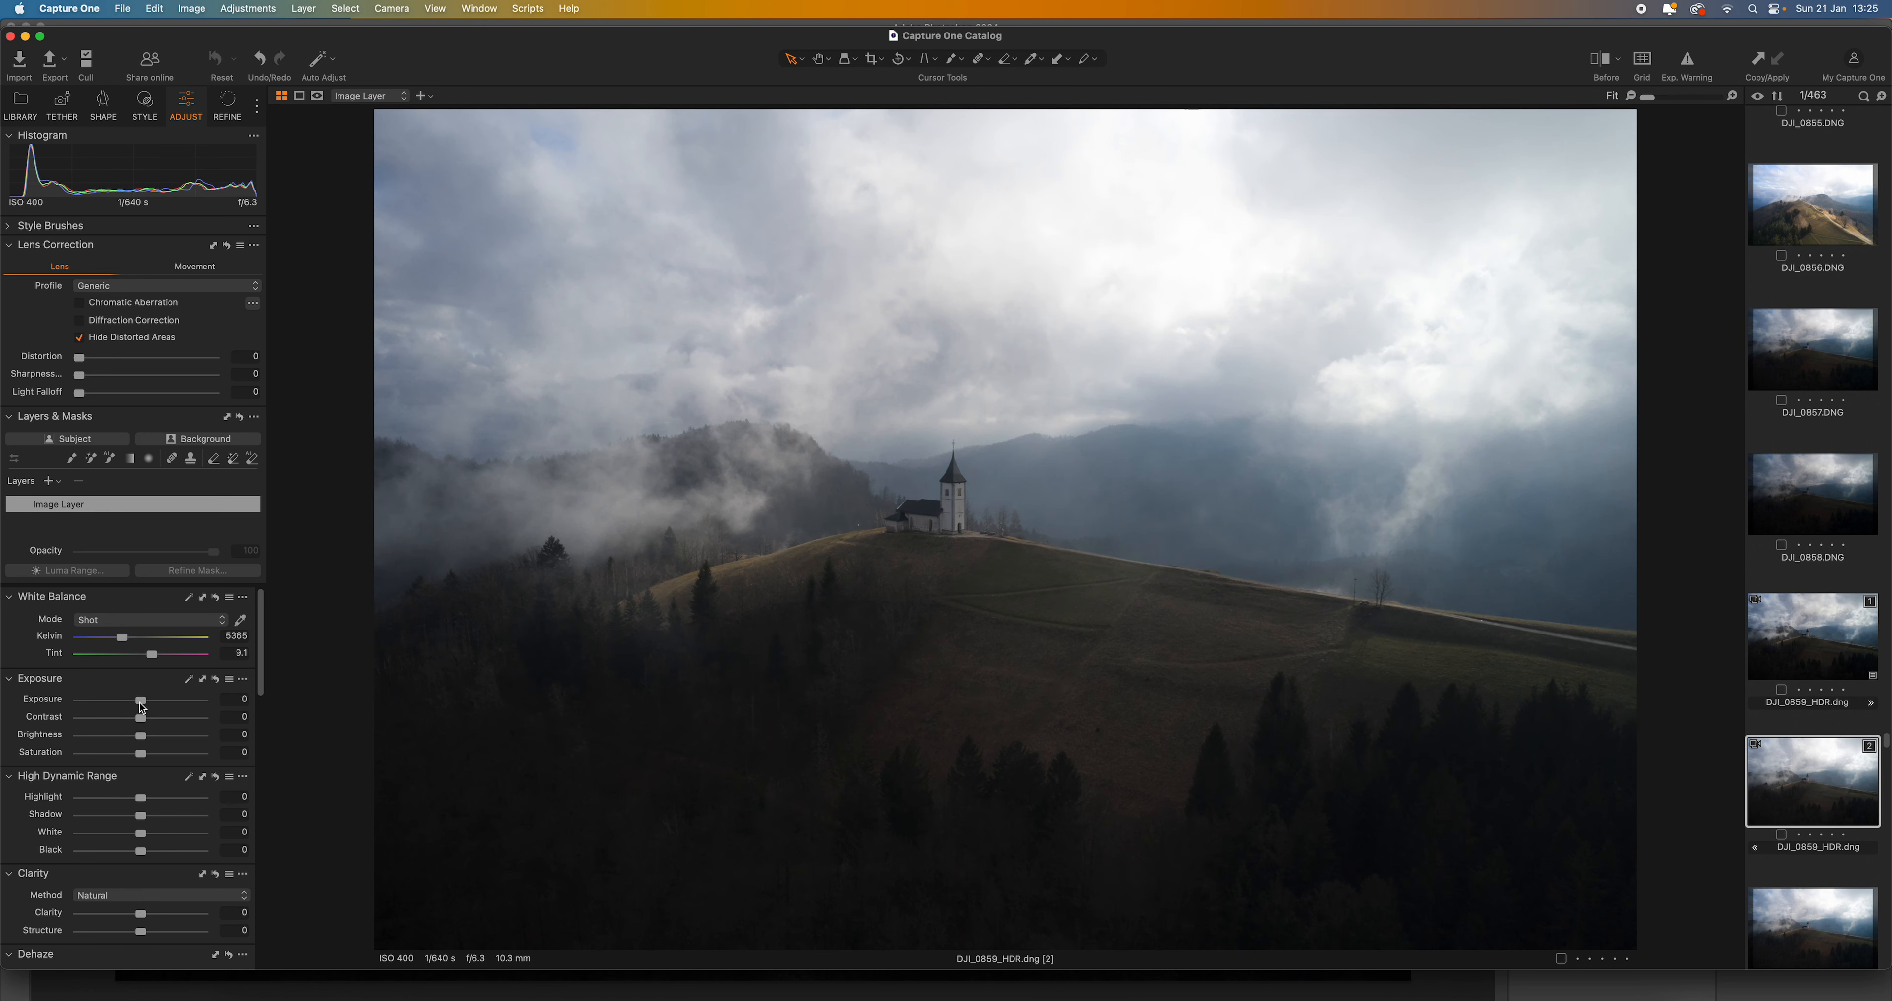
pyautogui.moveTo(141, 701); pyautogui.dragTo(145, 701)
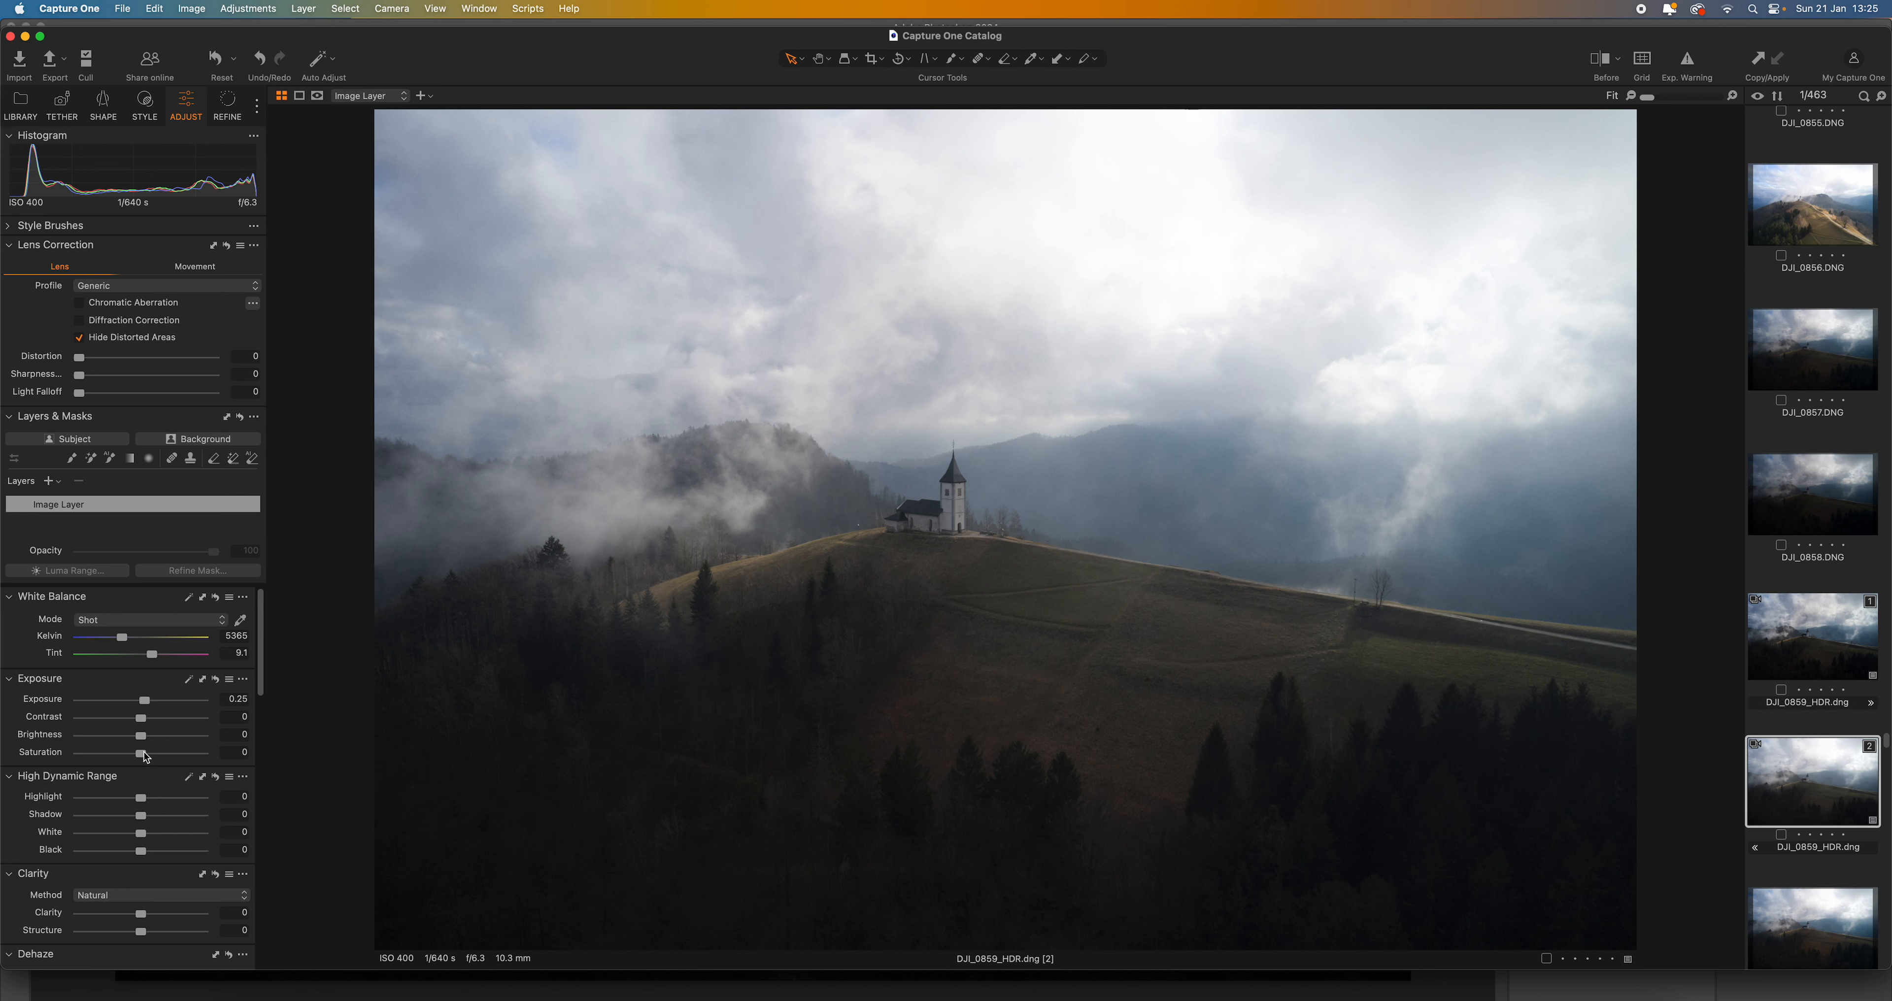
pyautogui.moveTo(139, 726); pyautogui.dragTo(158, 727)
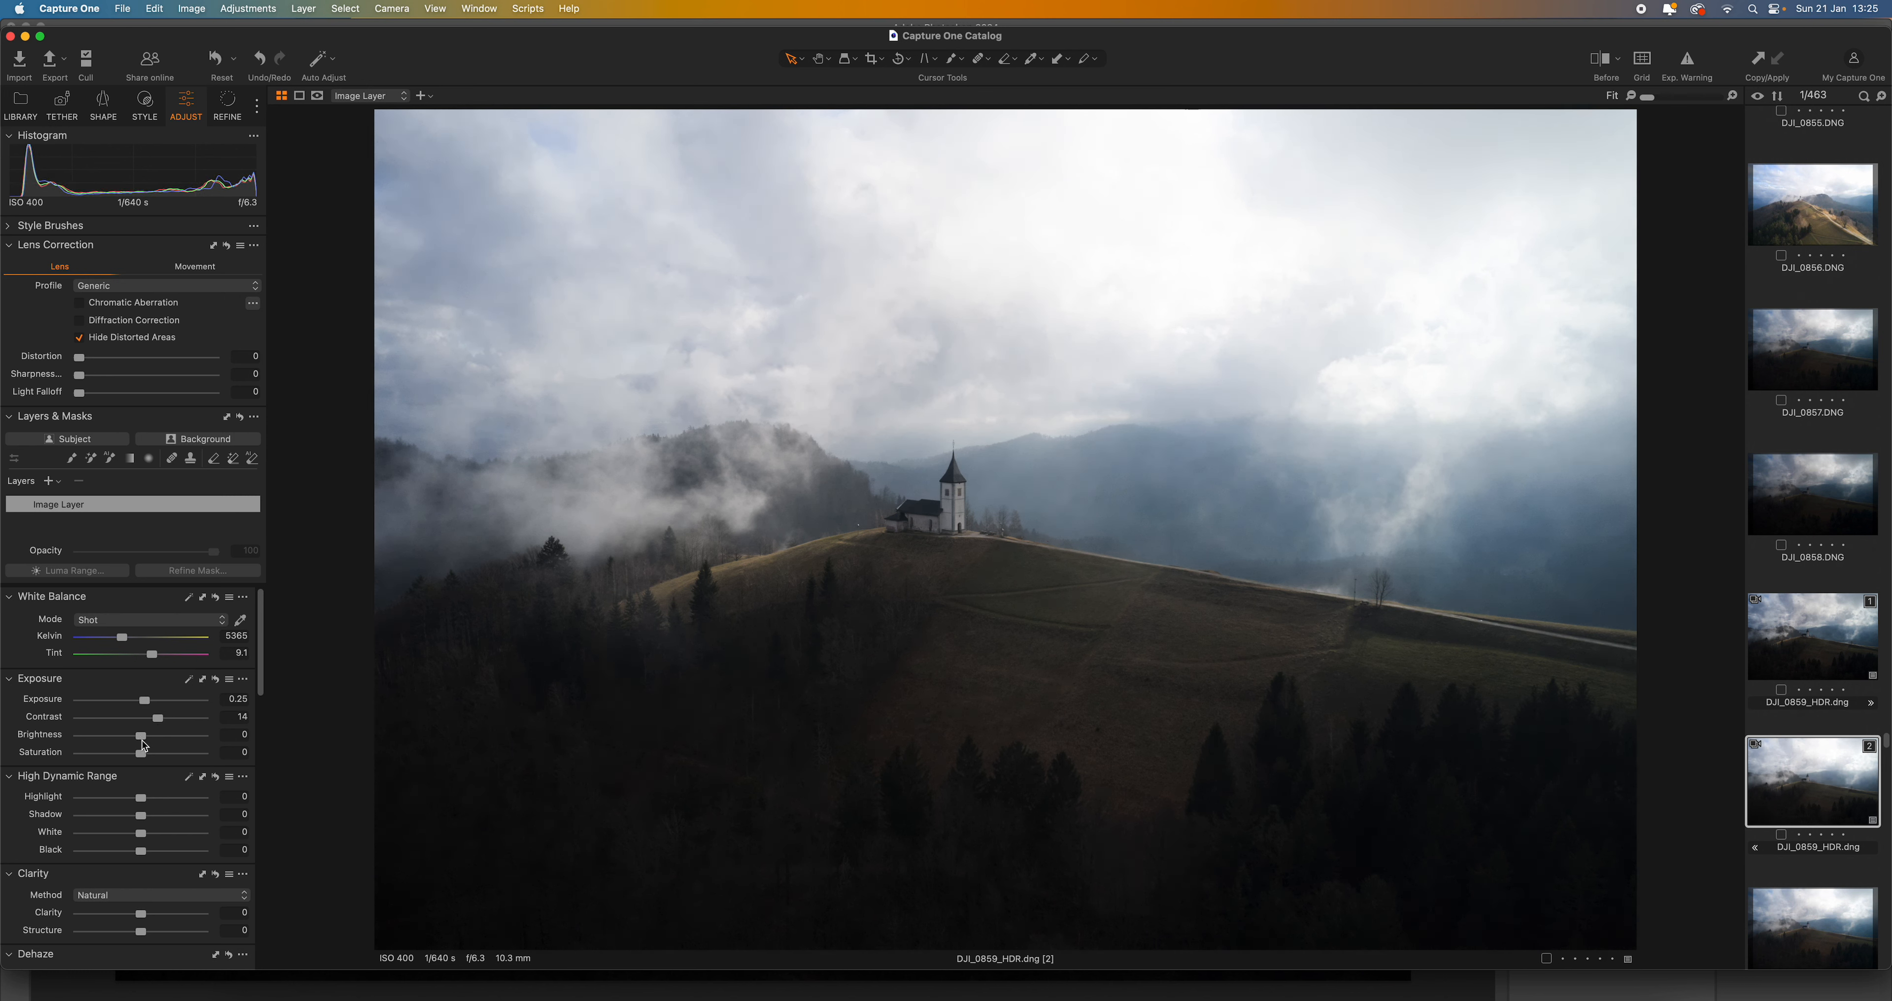
pyautogui.moveTo(144, 745); pyautogui.dragTo(124, 805)
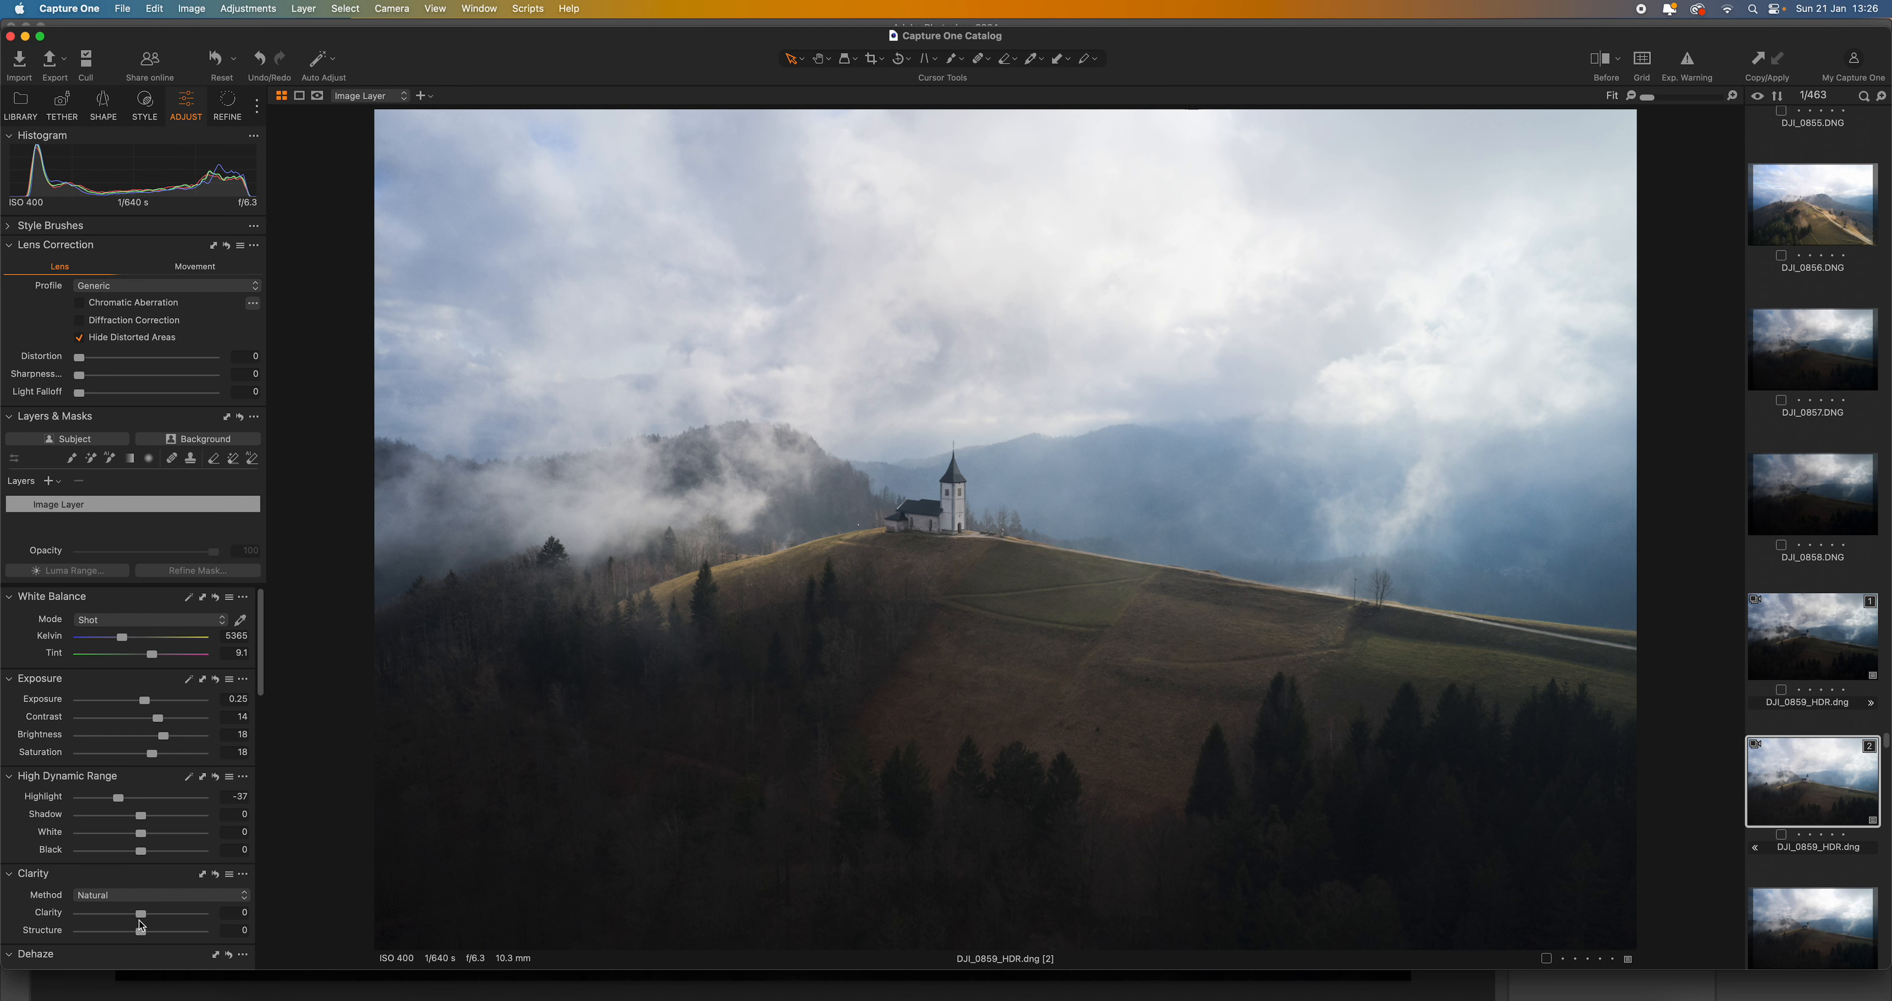
# - Refine the second HDR variant with clarity 28, structure 12, shadow 13, contrast 24 and black -14
pyautogui.moveTo(141, 915)
pyautogui.mouseDown()
pyautogui.moveTo(159, 917)
pyautogui.moveTo(147, 932)
pyautogui.mouseUp()
pyautogui.moveTo(141, 815); pyautogui.dragTo(149, 819)
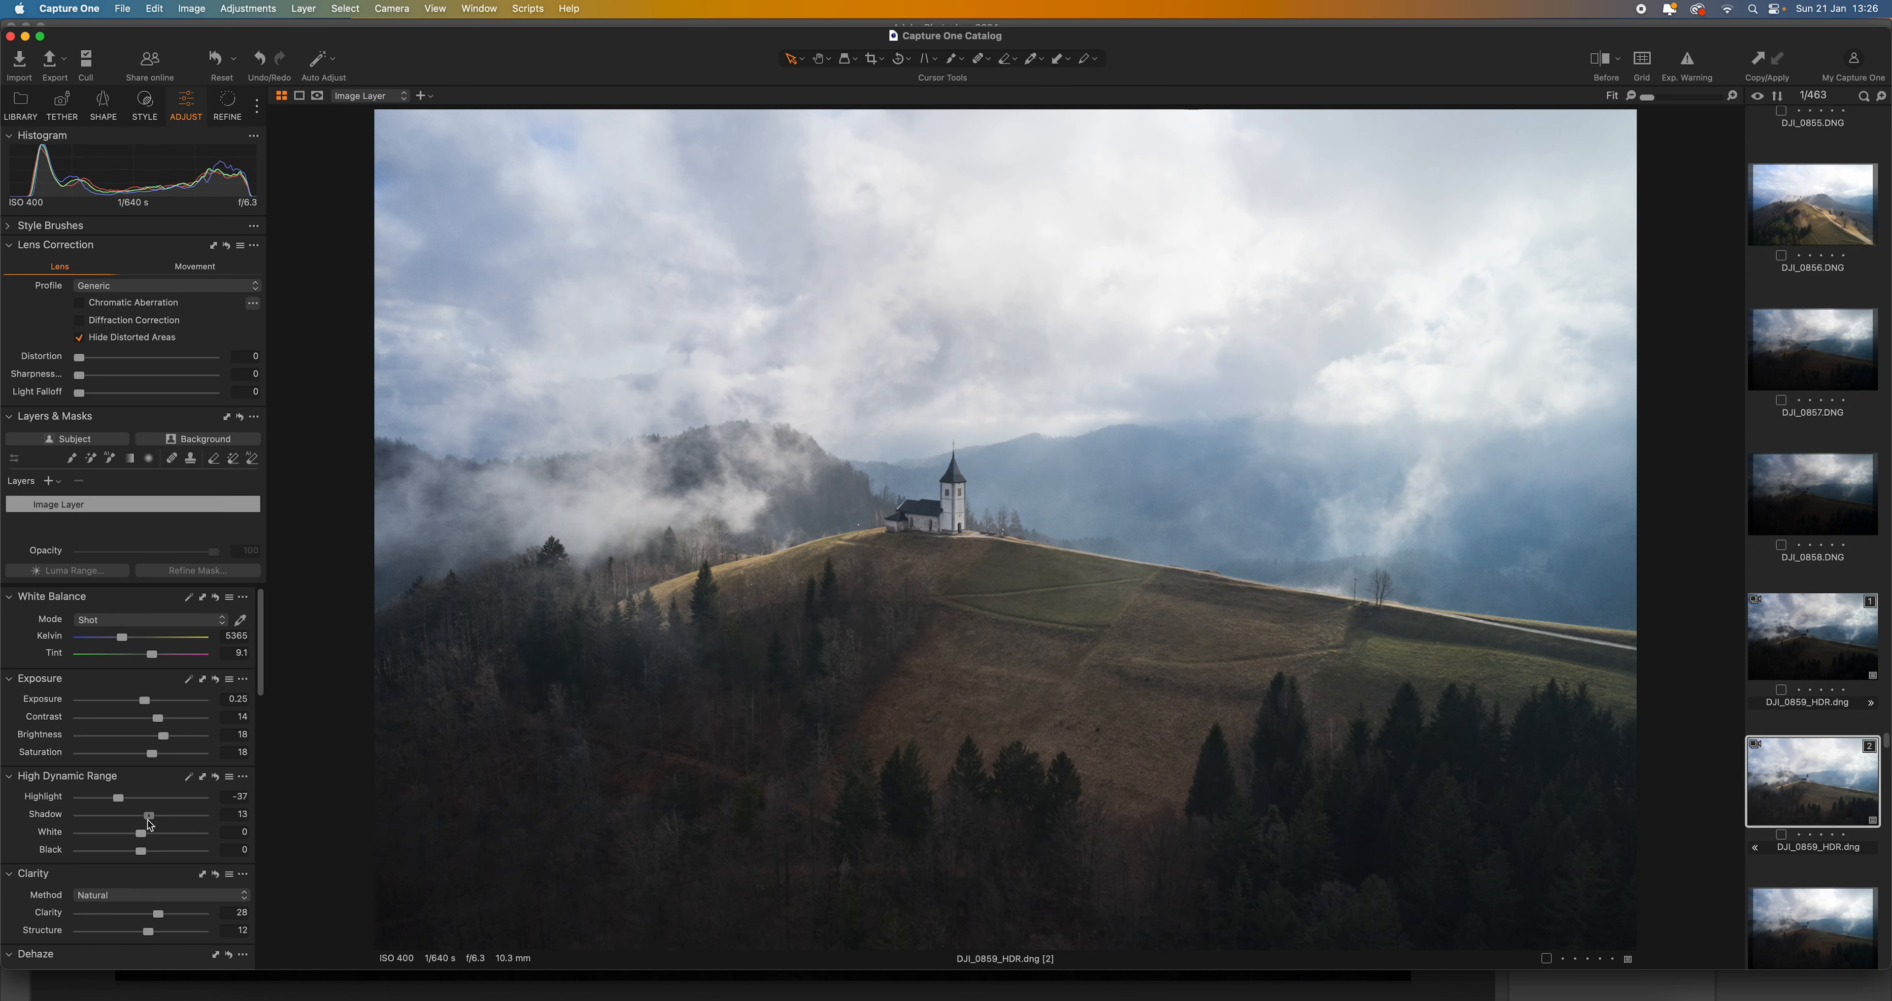
pyautogui.moveTo(161, 722); pyautogui.dragTo(173, 724)
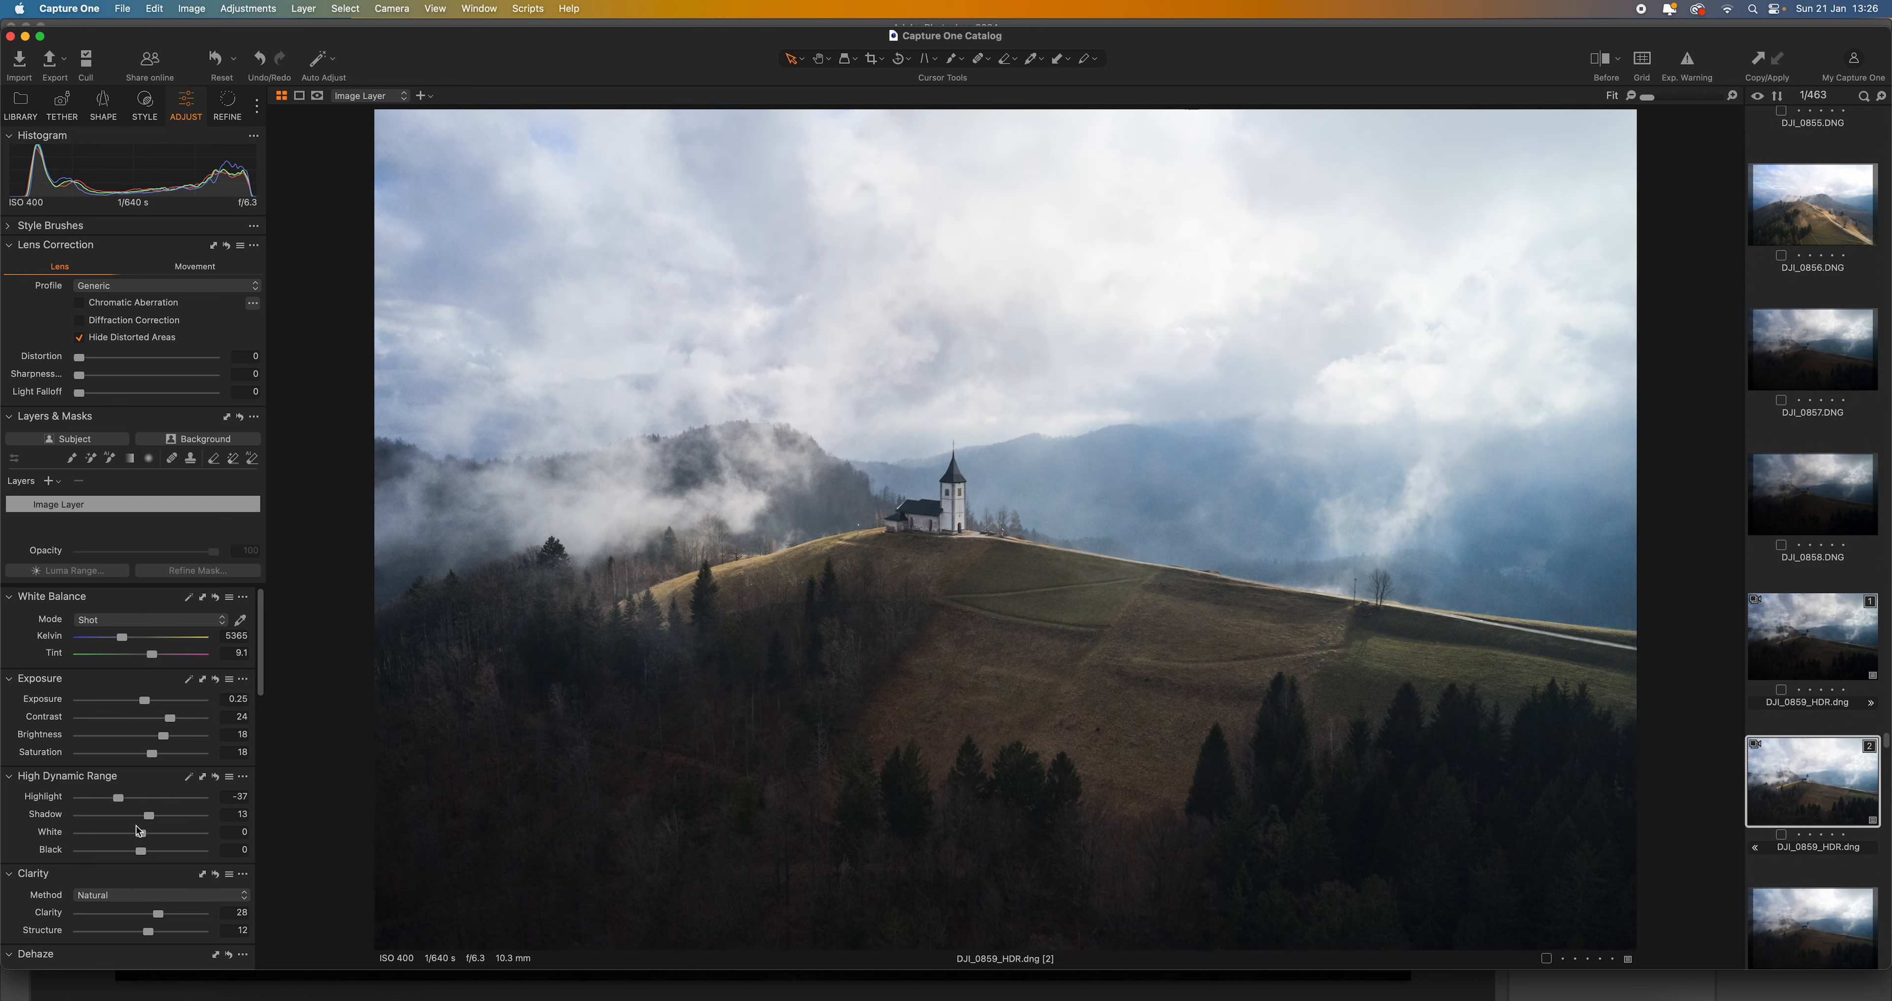
pyautogui.moveTo(139, 852); pyautogui.dragTo(131, 856)
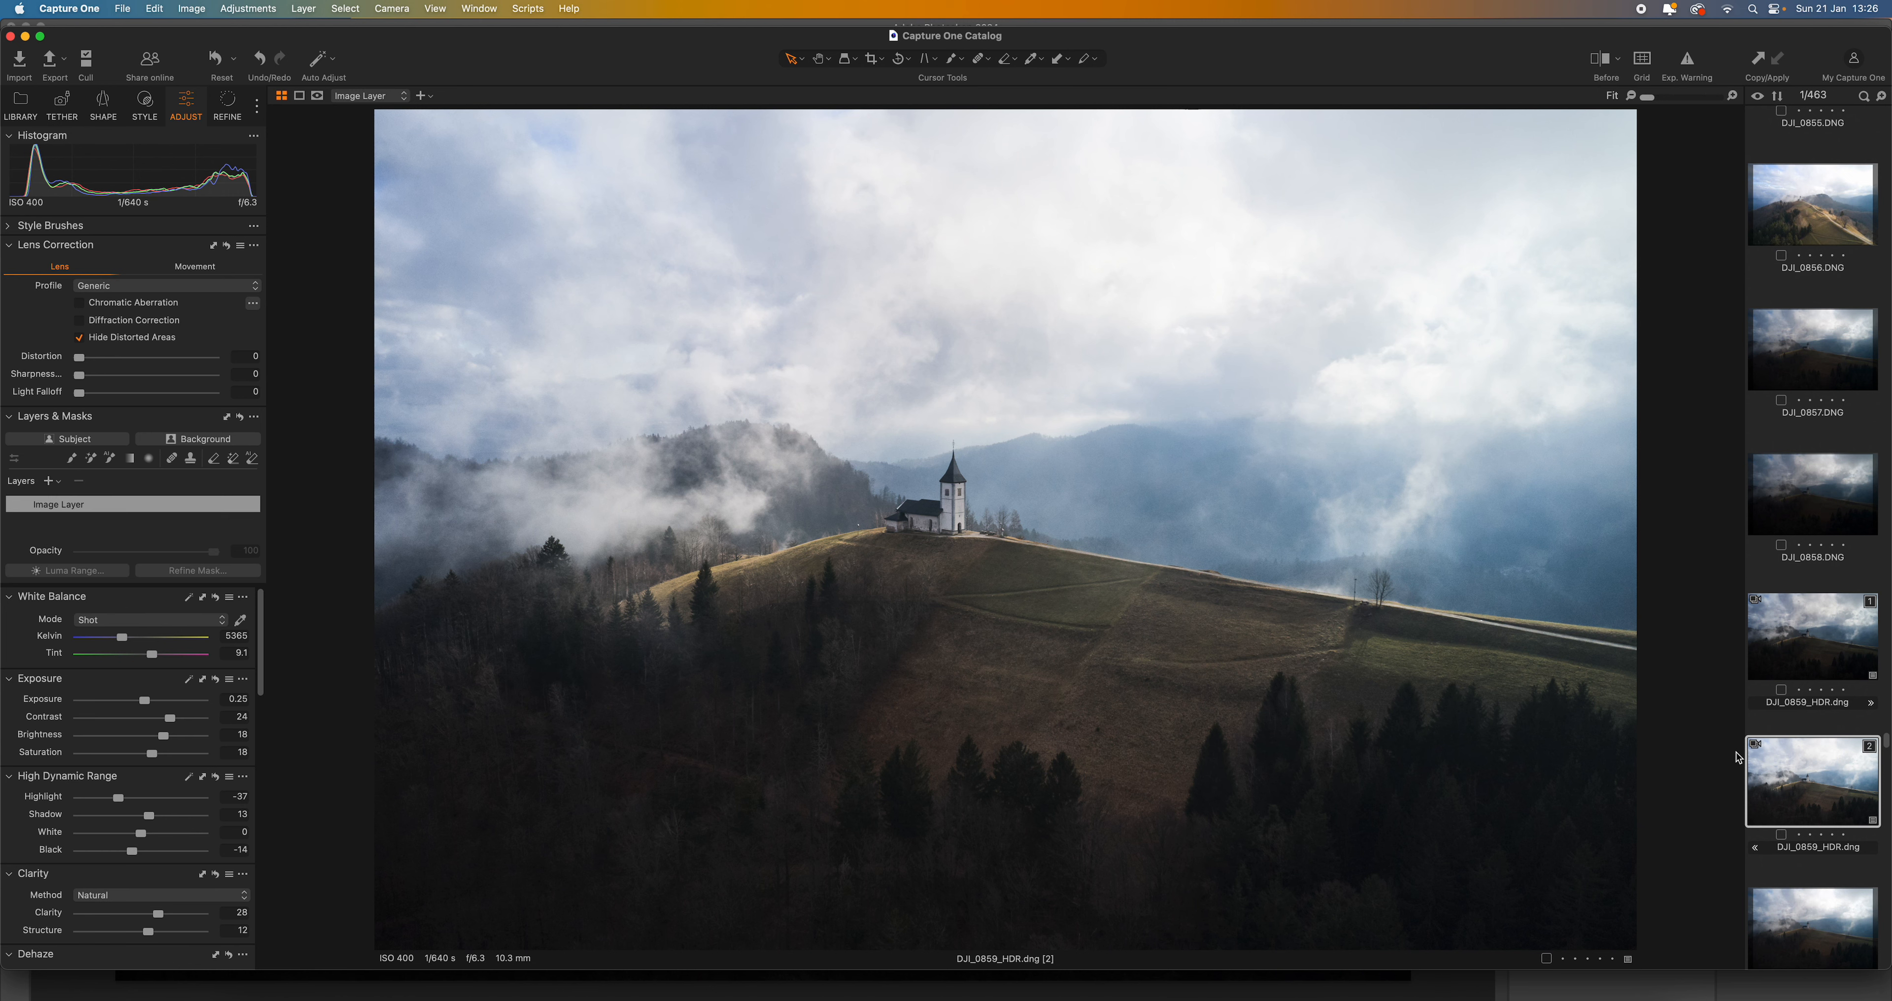
# - Compare the darker first HDR variant with the brighter second one, ending on the first
pyautogui.click(1807, 656)
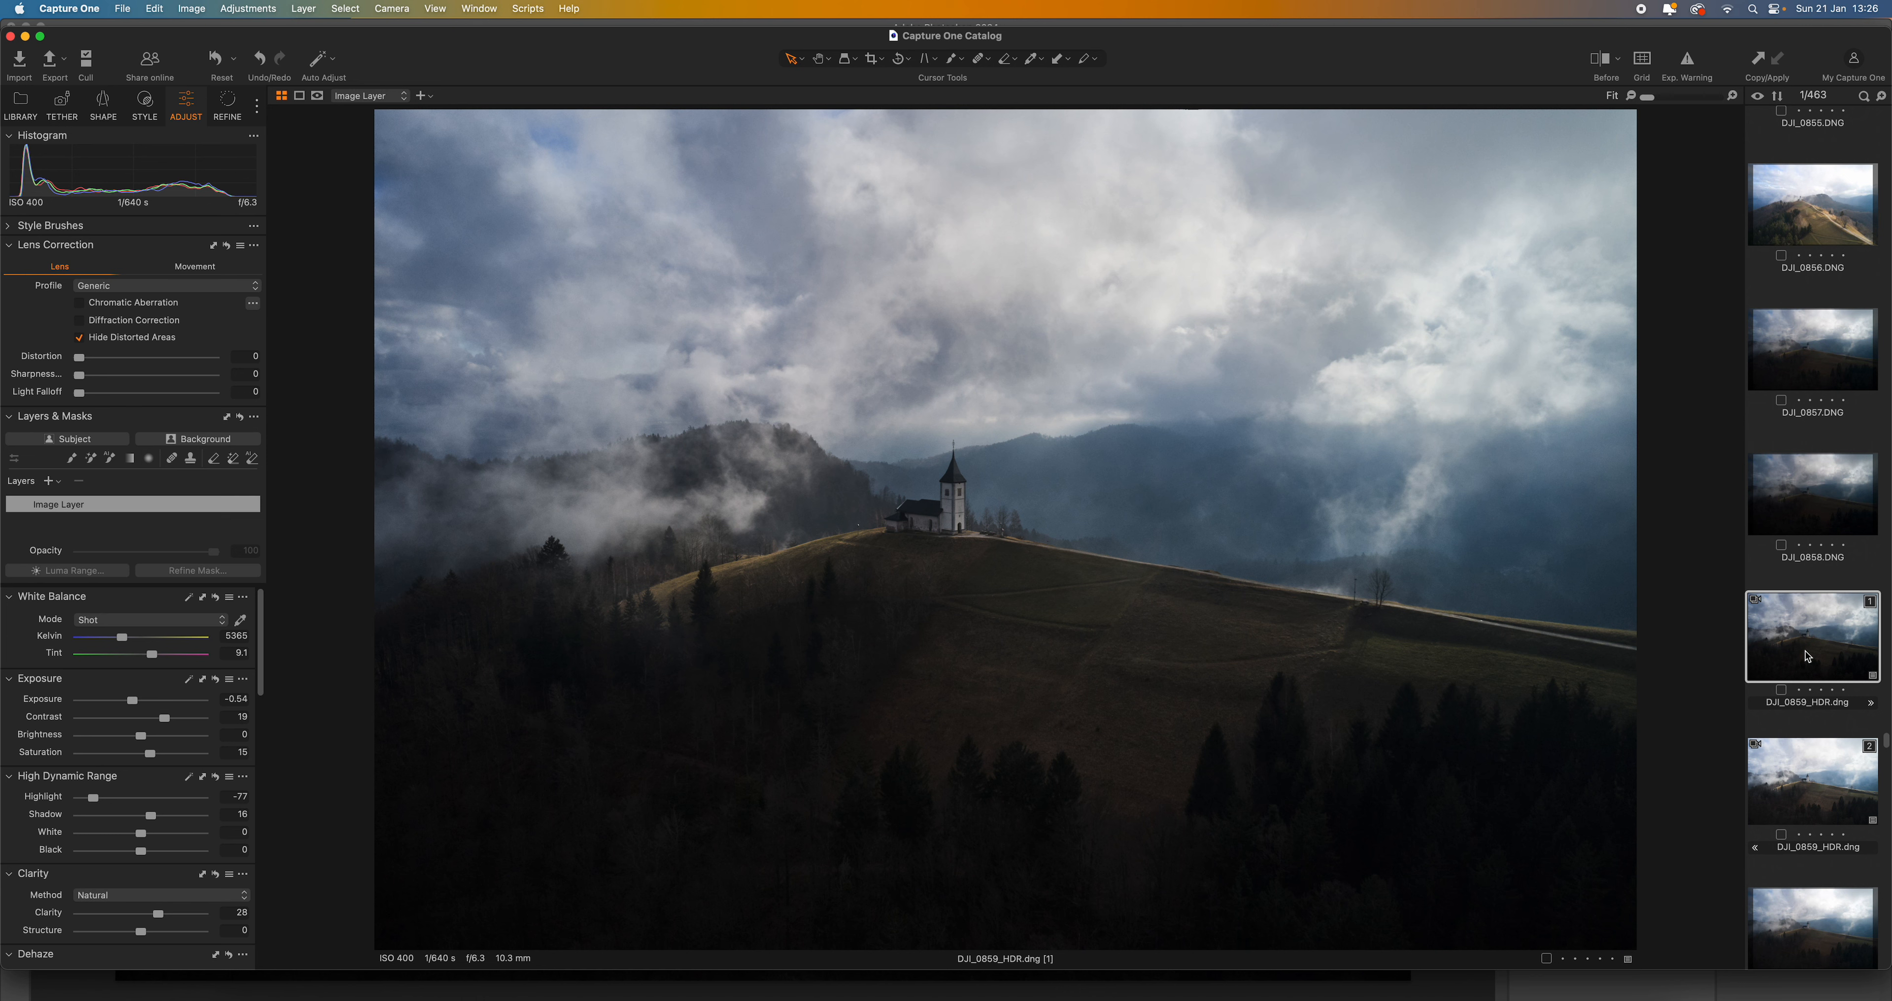
pyautogui.click(1826, 779)
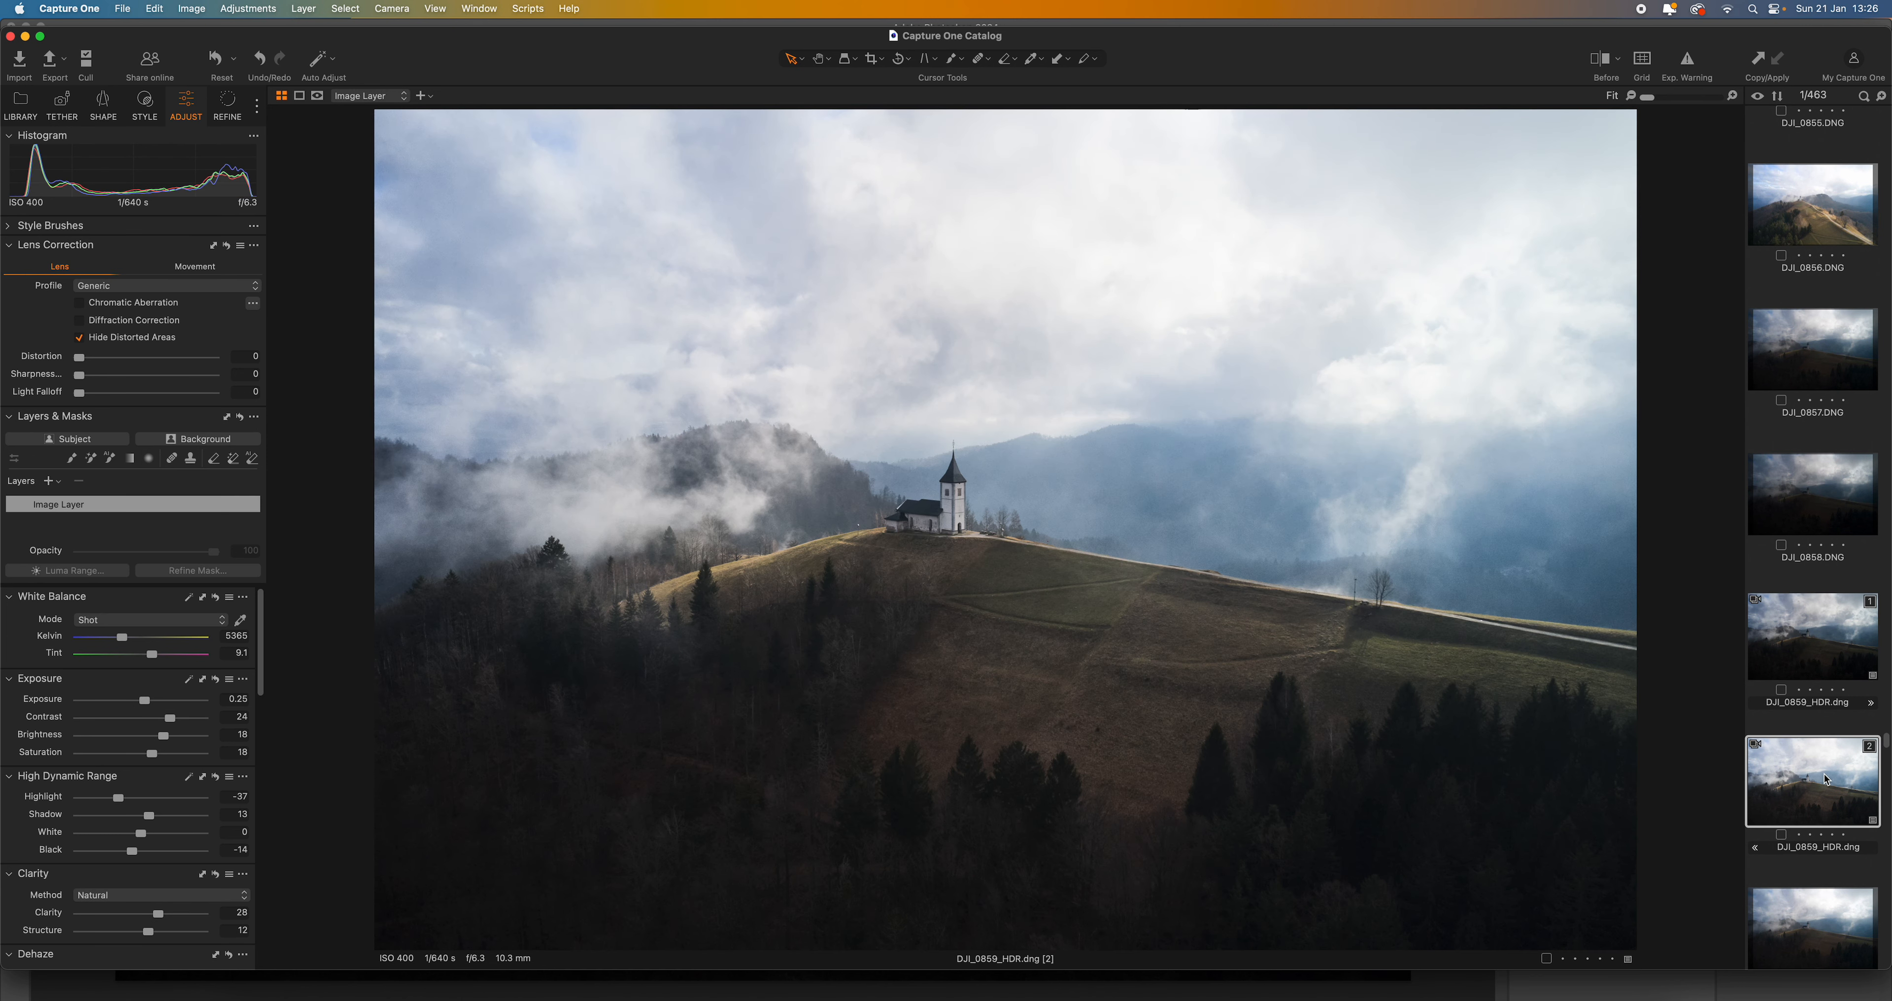
pyautogui.click(1806, 653)
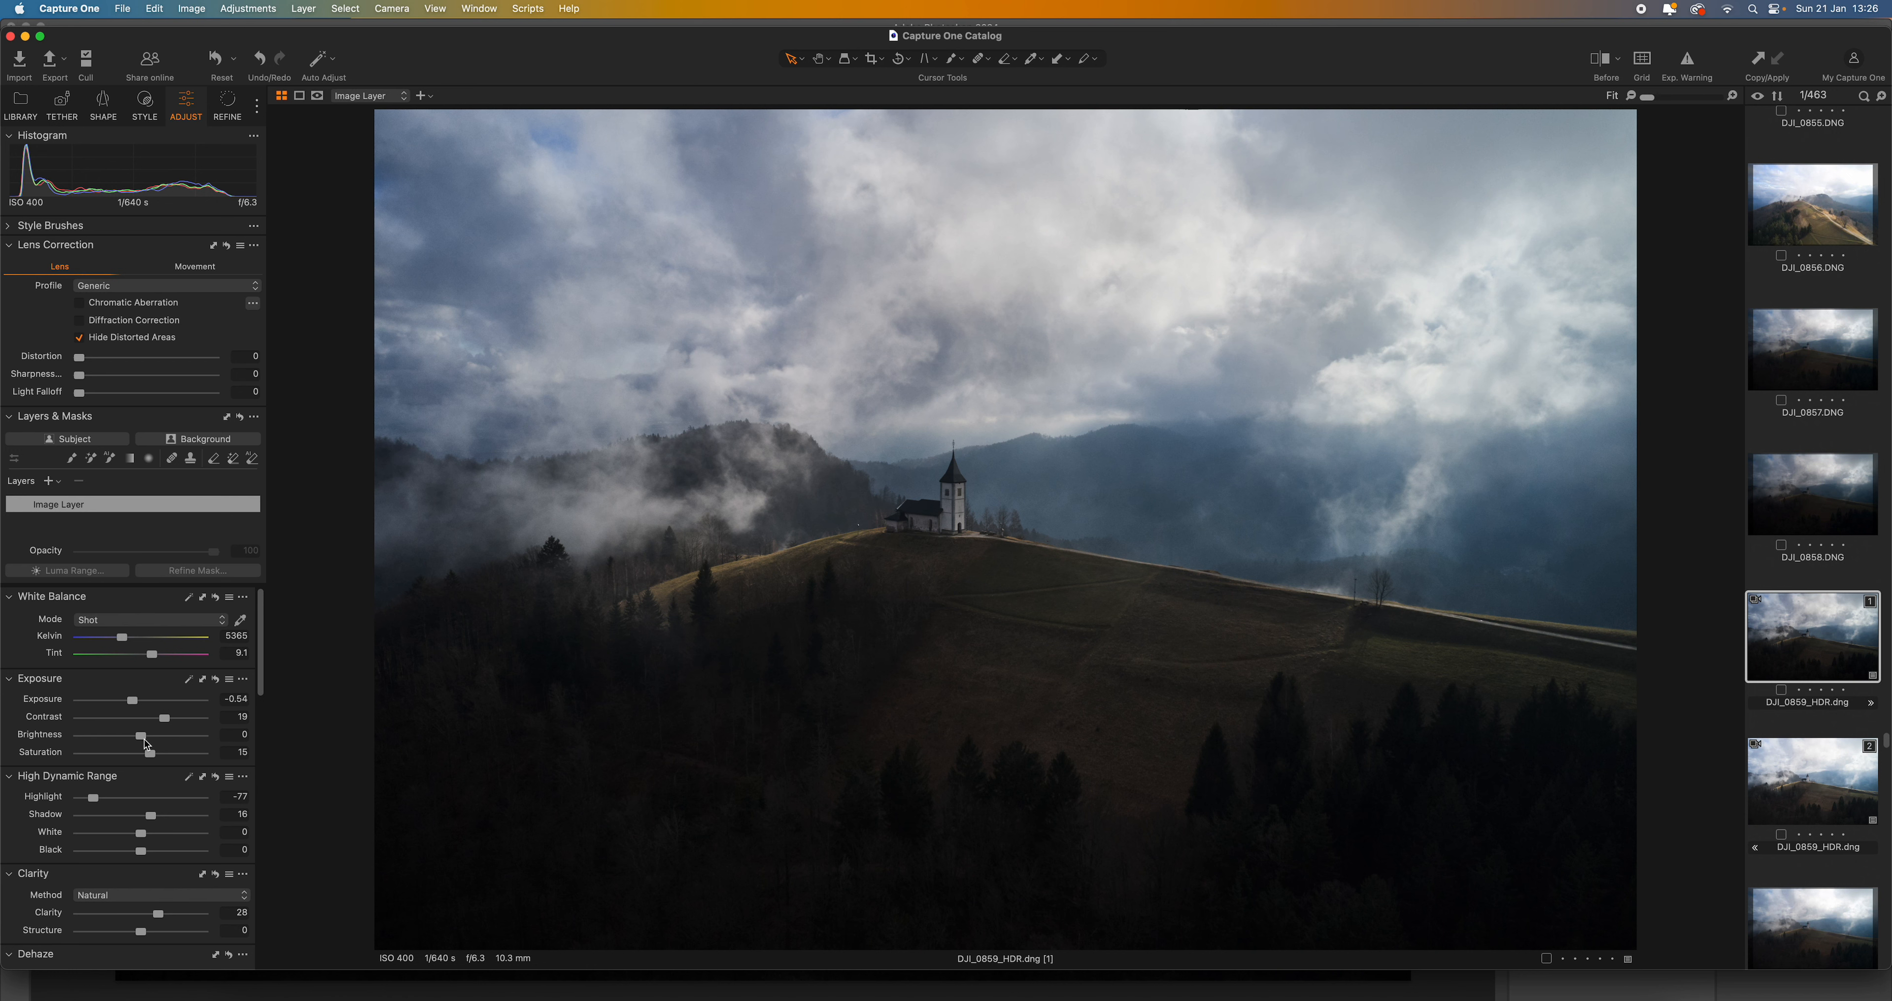
# - Set brightness 3 and shadow 24 on the first HDR variant, and contrast 22 and saturation 29 on the second
pyautogui.moveTo(141, 739); pyautogui.dragTo(145, 738)
pyautogui.moveTo(151, 820); pyautogui.dragTo(156, 820)
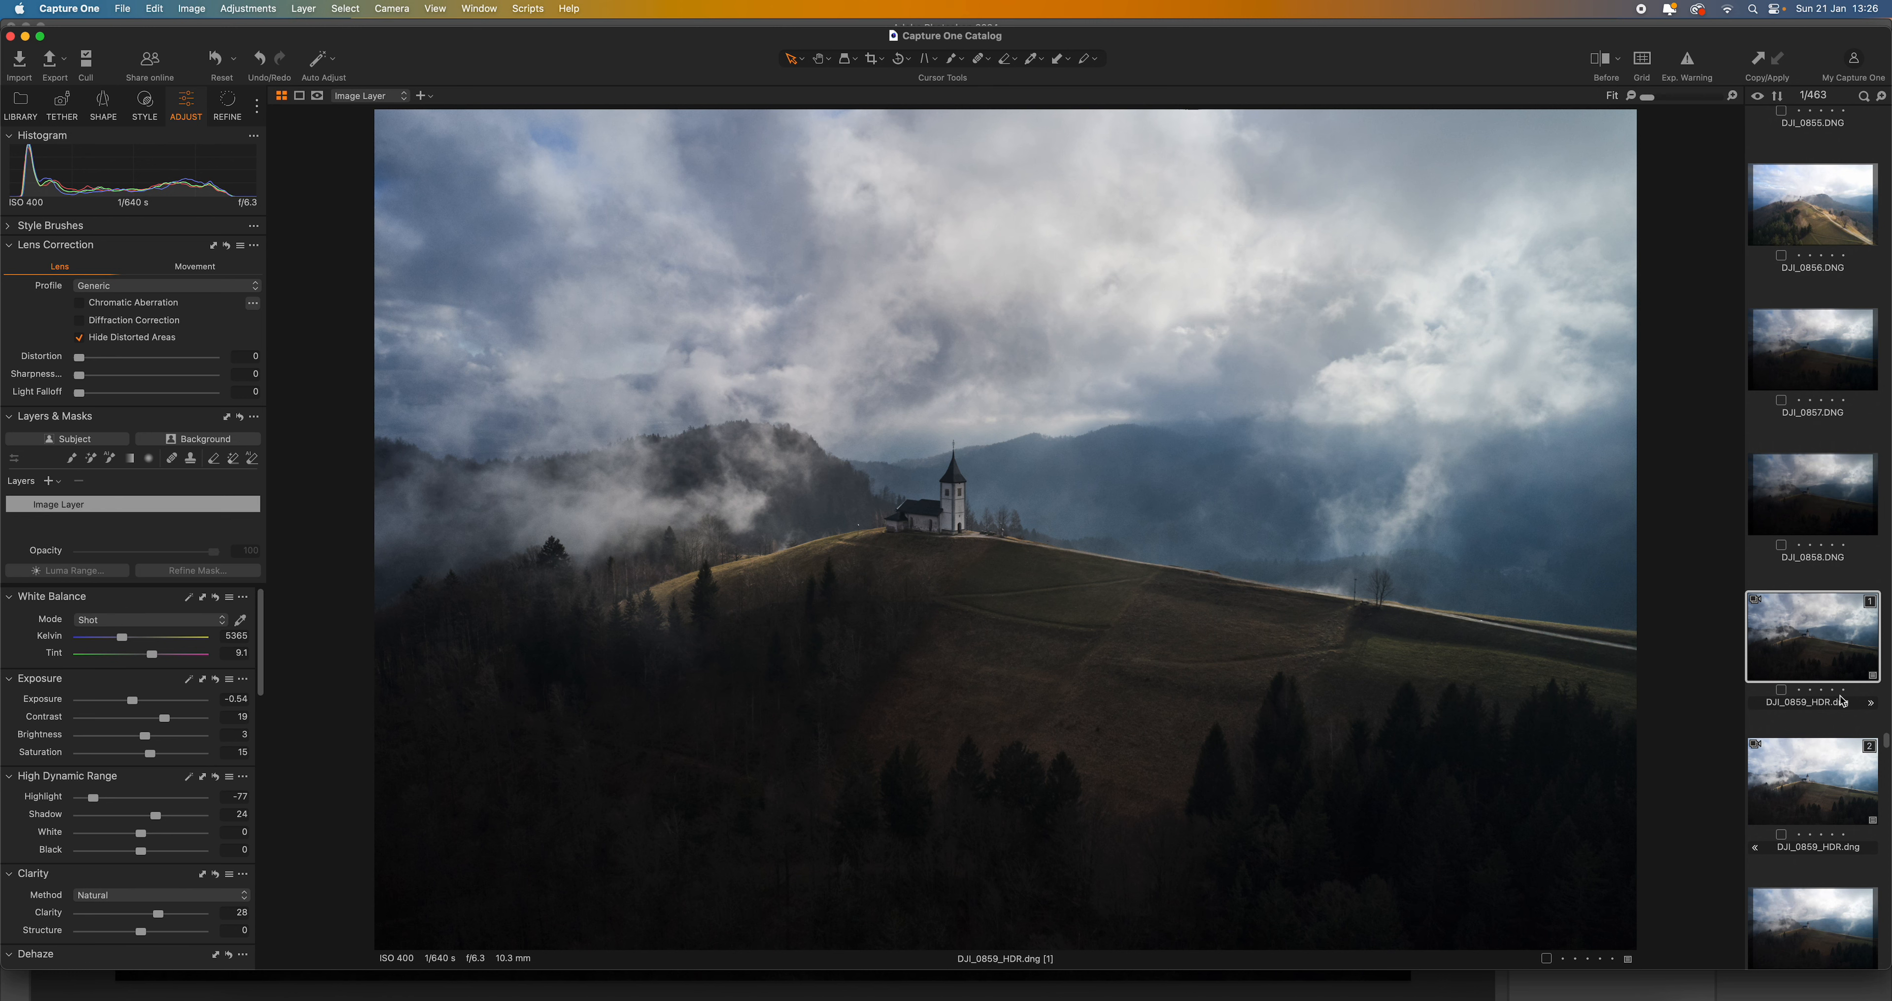
pyautogui.click(1845, 802)
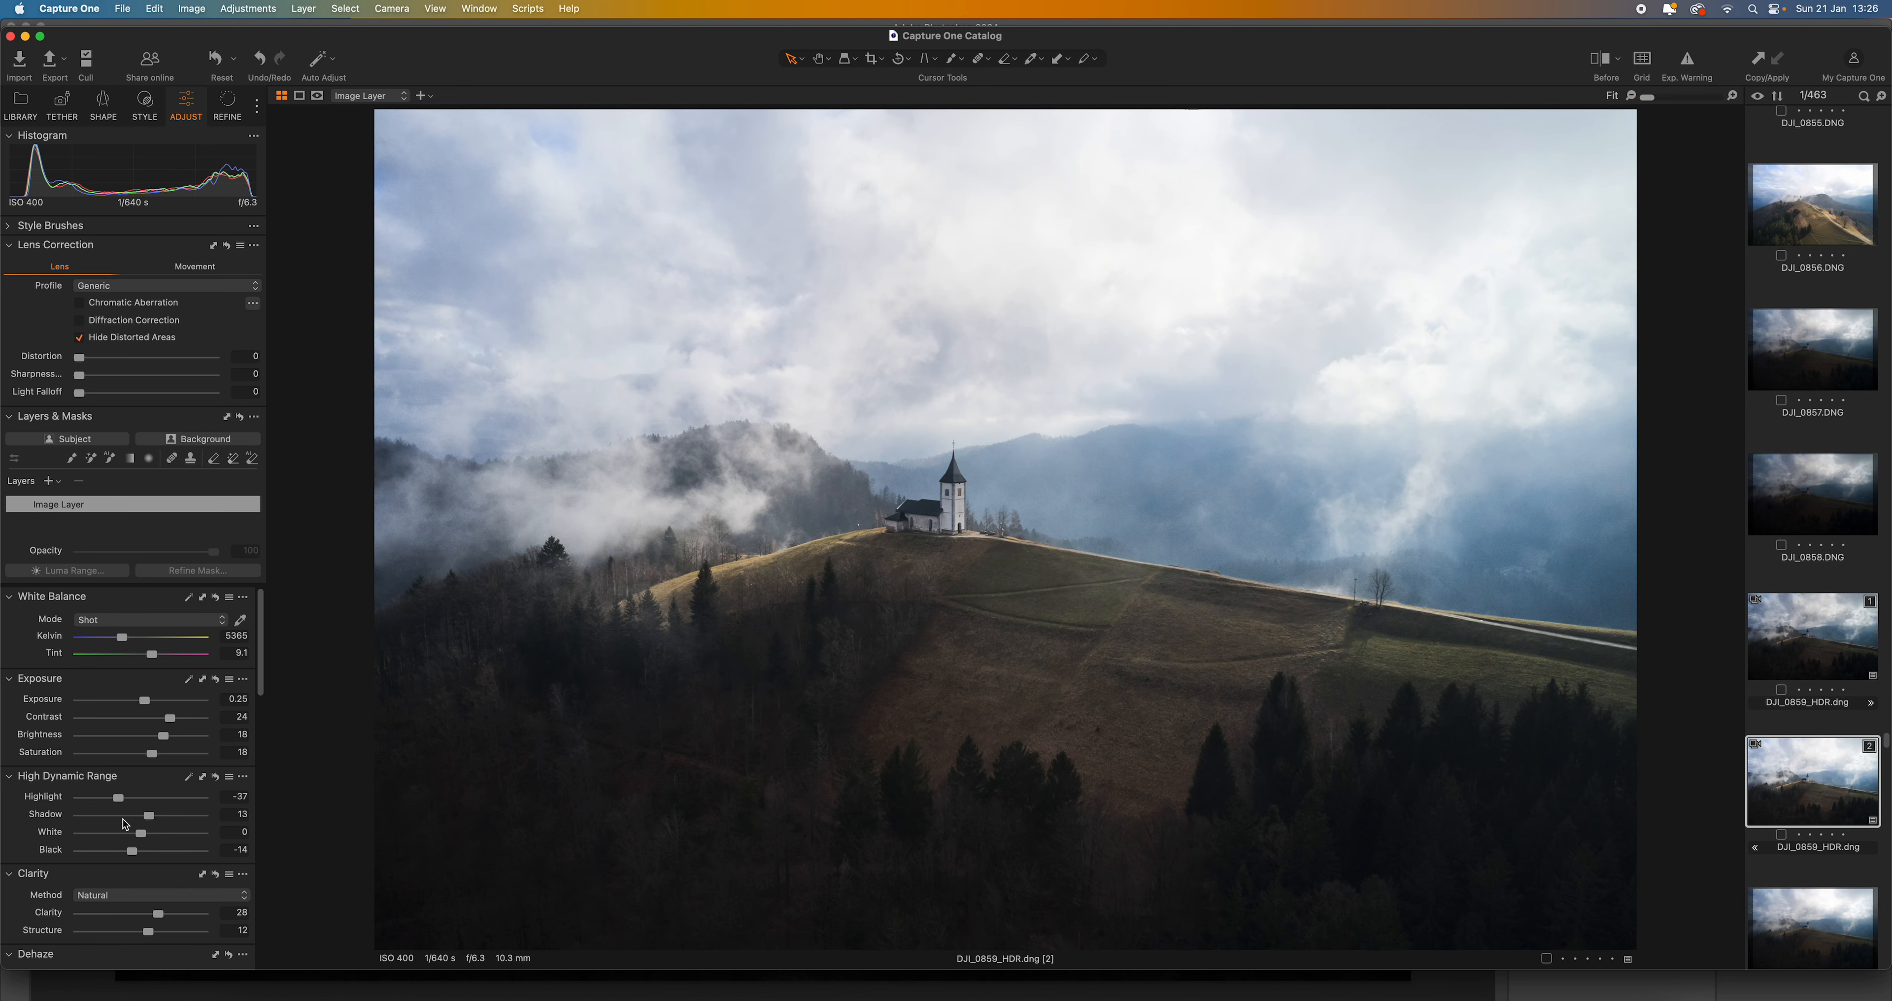
pyautogui.moveTo(170, 721); pyautogui.dragTo(159, 756)
pyautogui.moveTo(263, 625)
pyautogui.mouseDown()
pyautogui.moveTo(260, 758)
pyautogui.moveTo(260, 628)
pyautogui.mouseUp()
# - Send both HDR variants together to Adobe Photoshop 2024 for editing as uncompressed 16-bit TIFFs in Adobe RGB (1998)
pyautogui.keyDown('super'); pyautogui.click(1808, 650); pyautogui.keyUp('super')
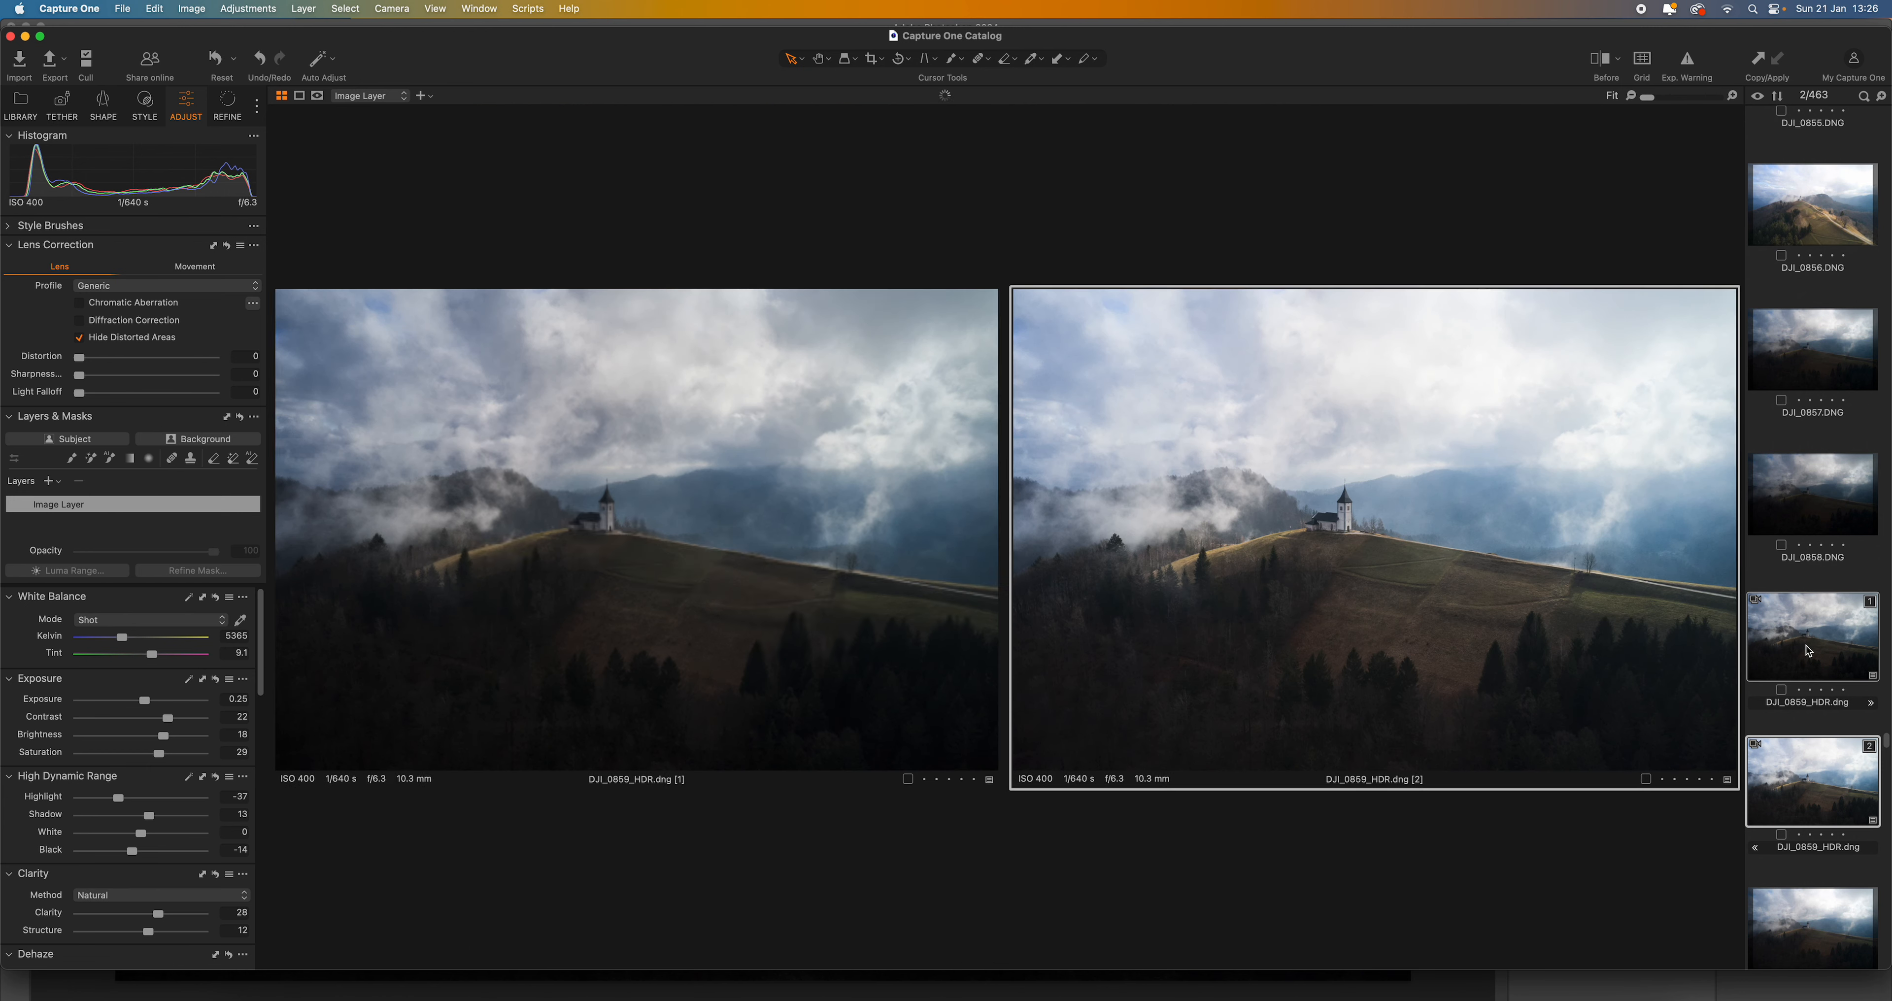
pyautogui.rightClick(1590, 653)
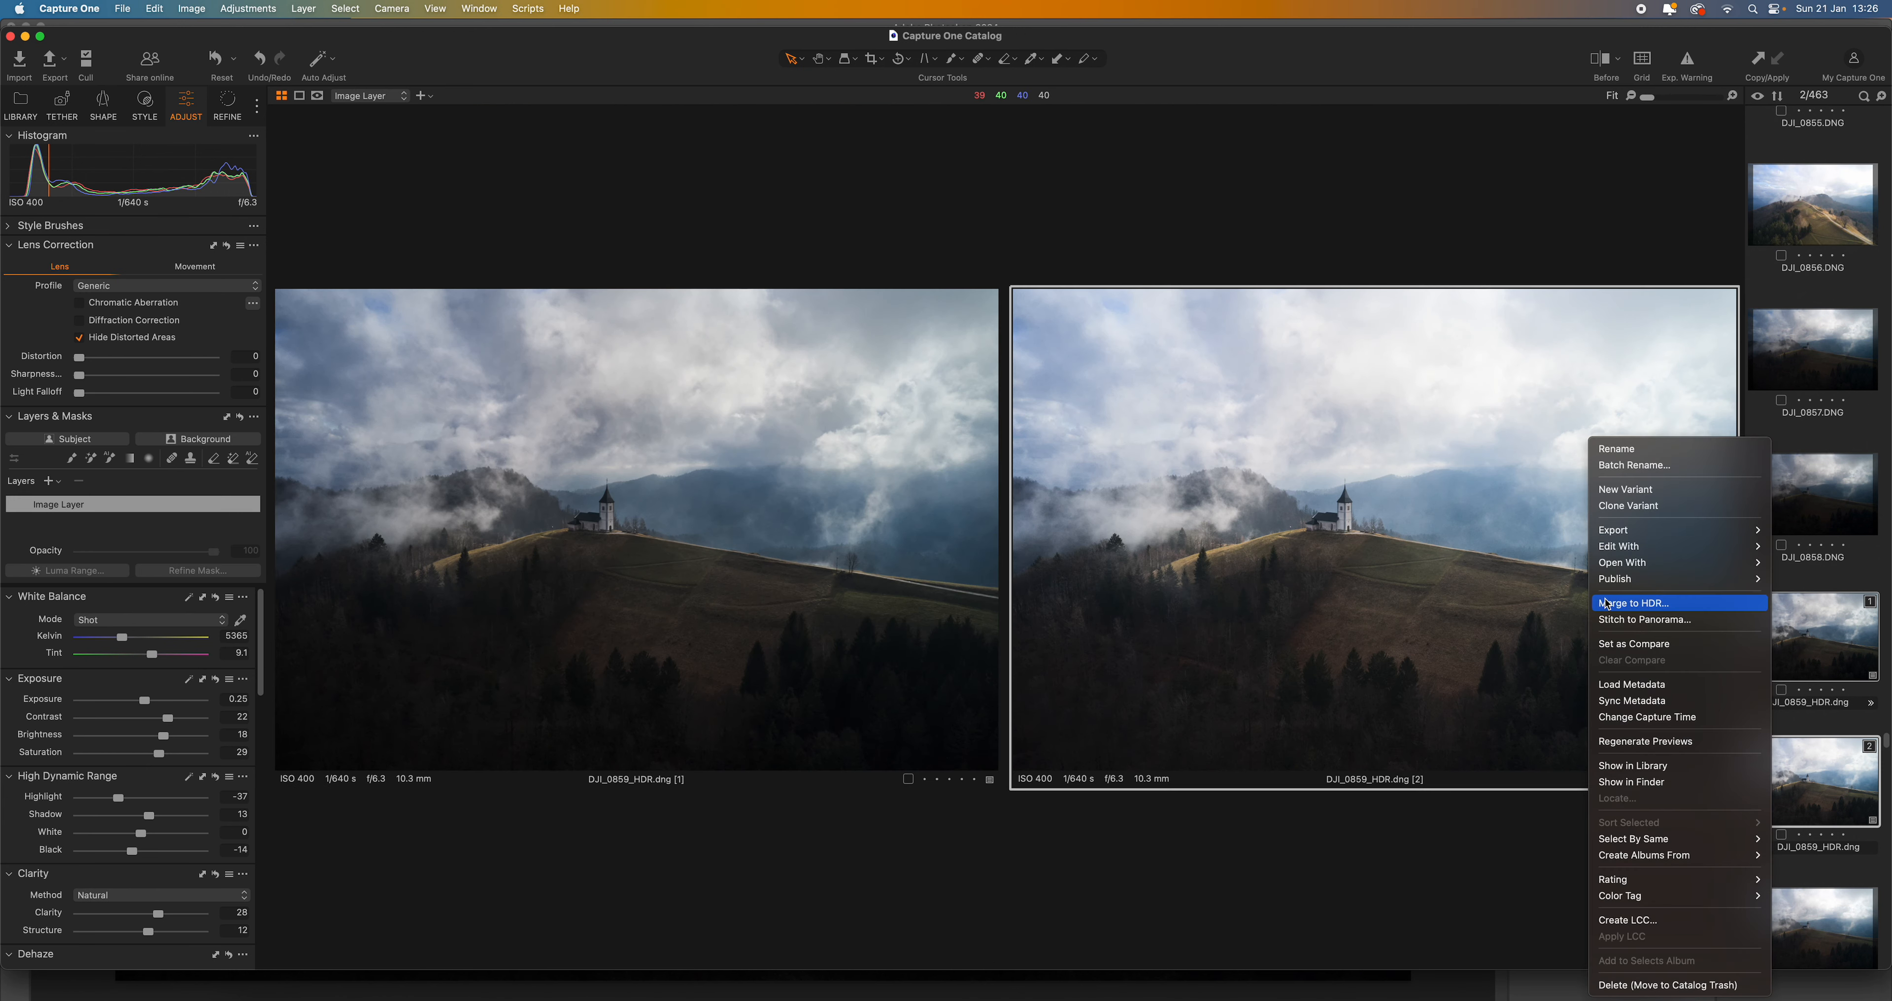
pyautogui.moveTo(1616, 551)
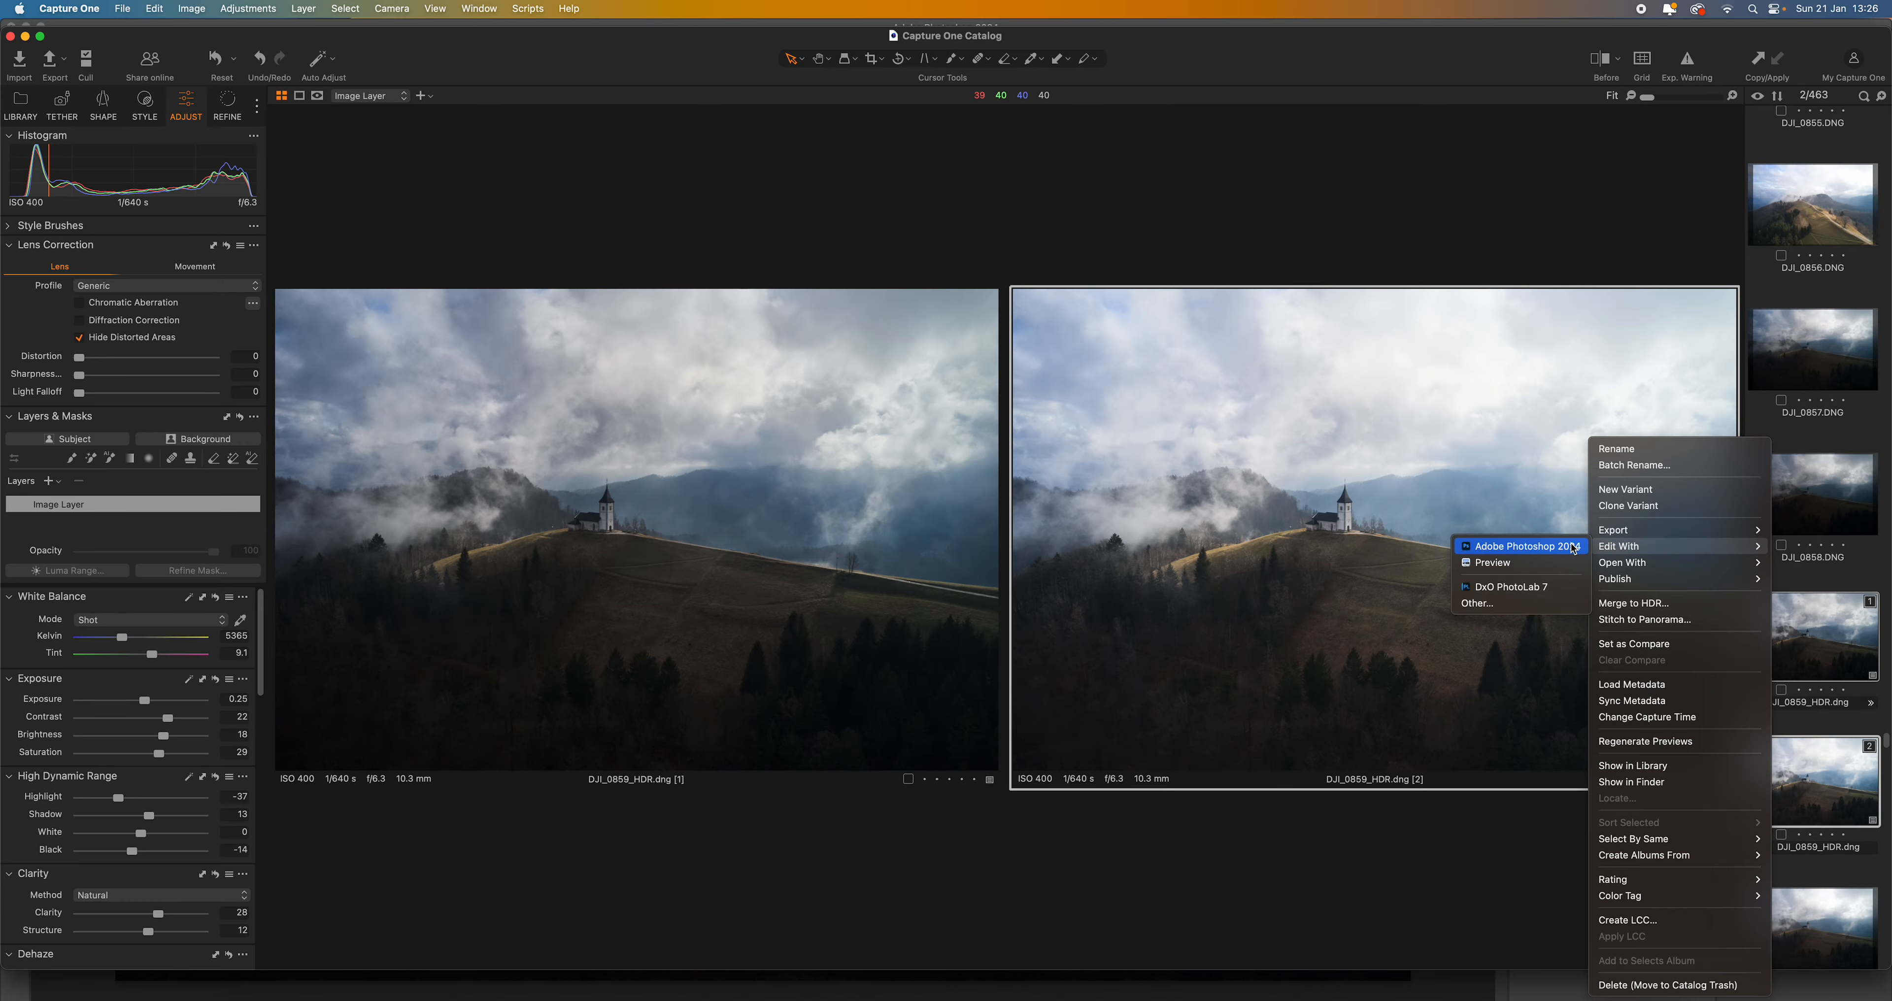
pyautogui.click(1571, 547)
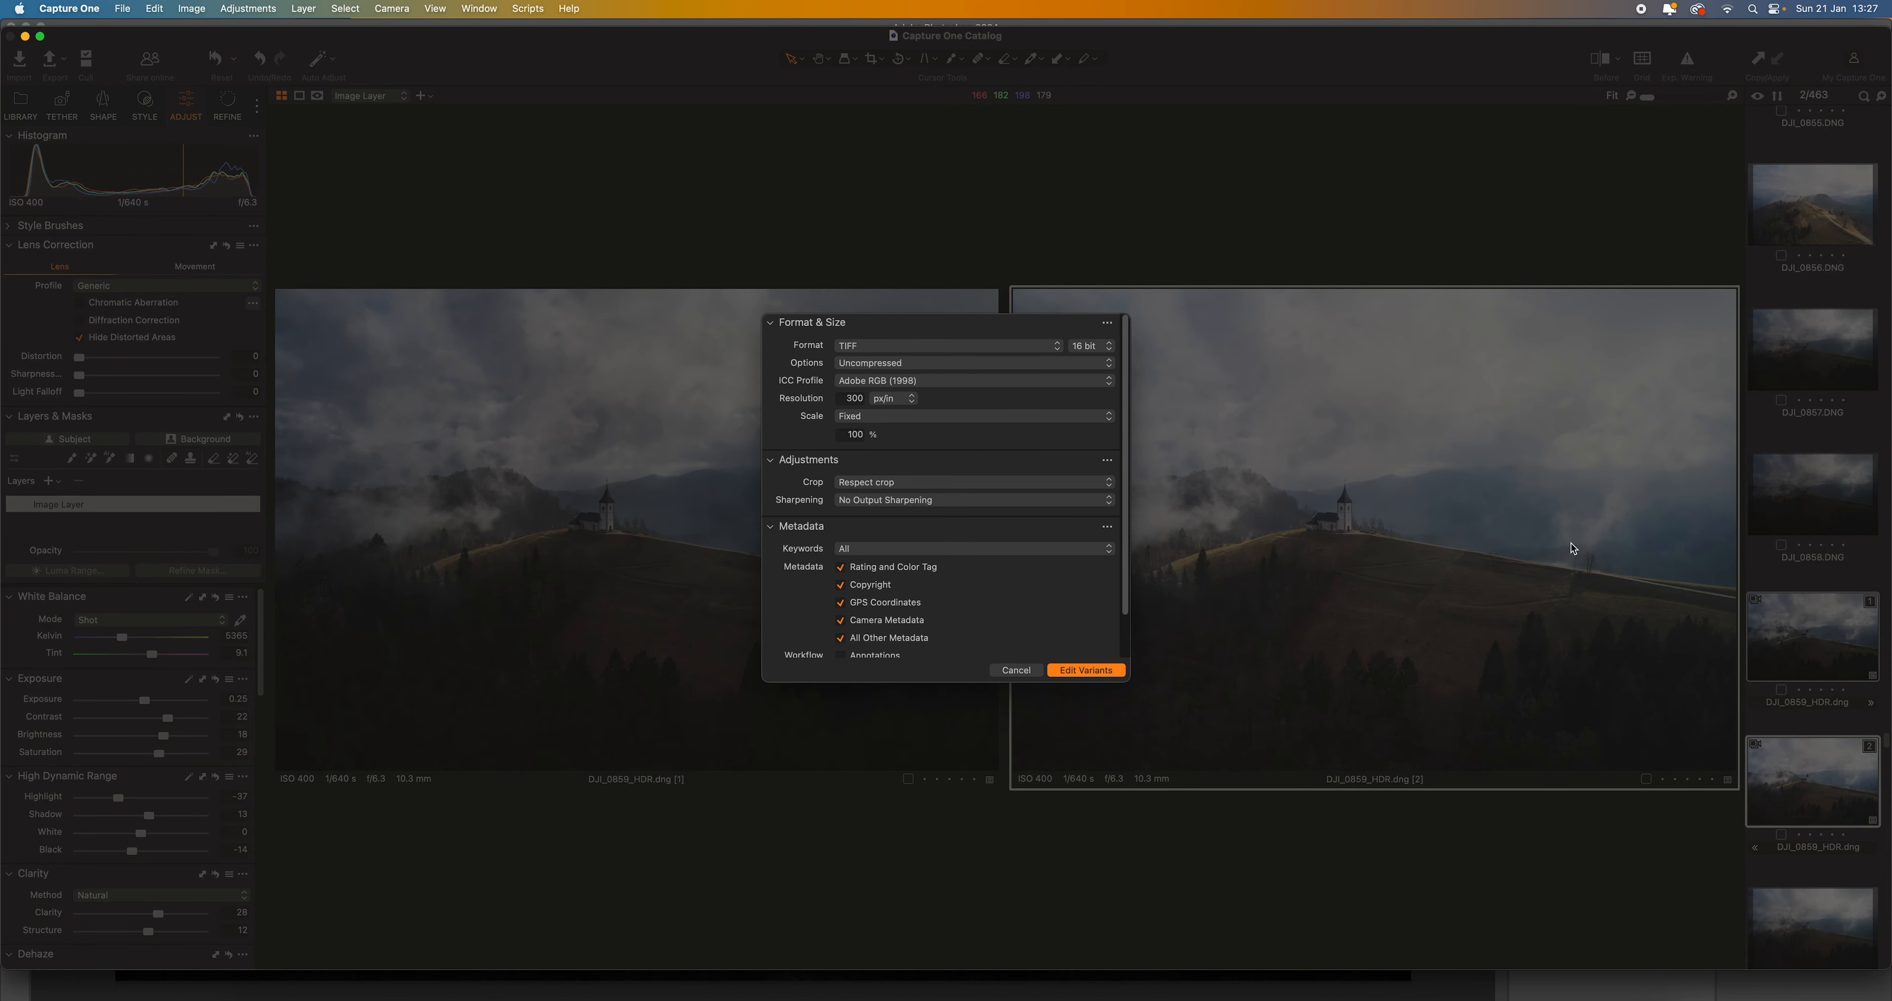
pyautogui.click(1090, 670)
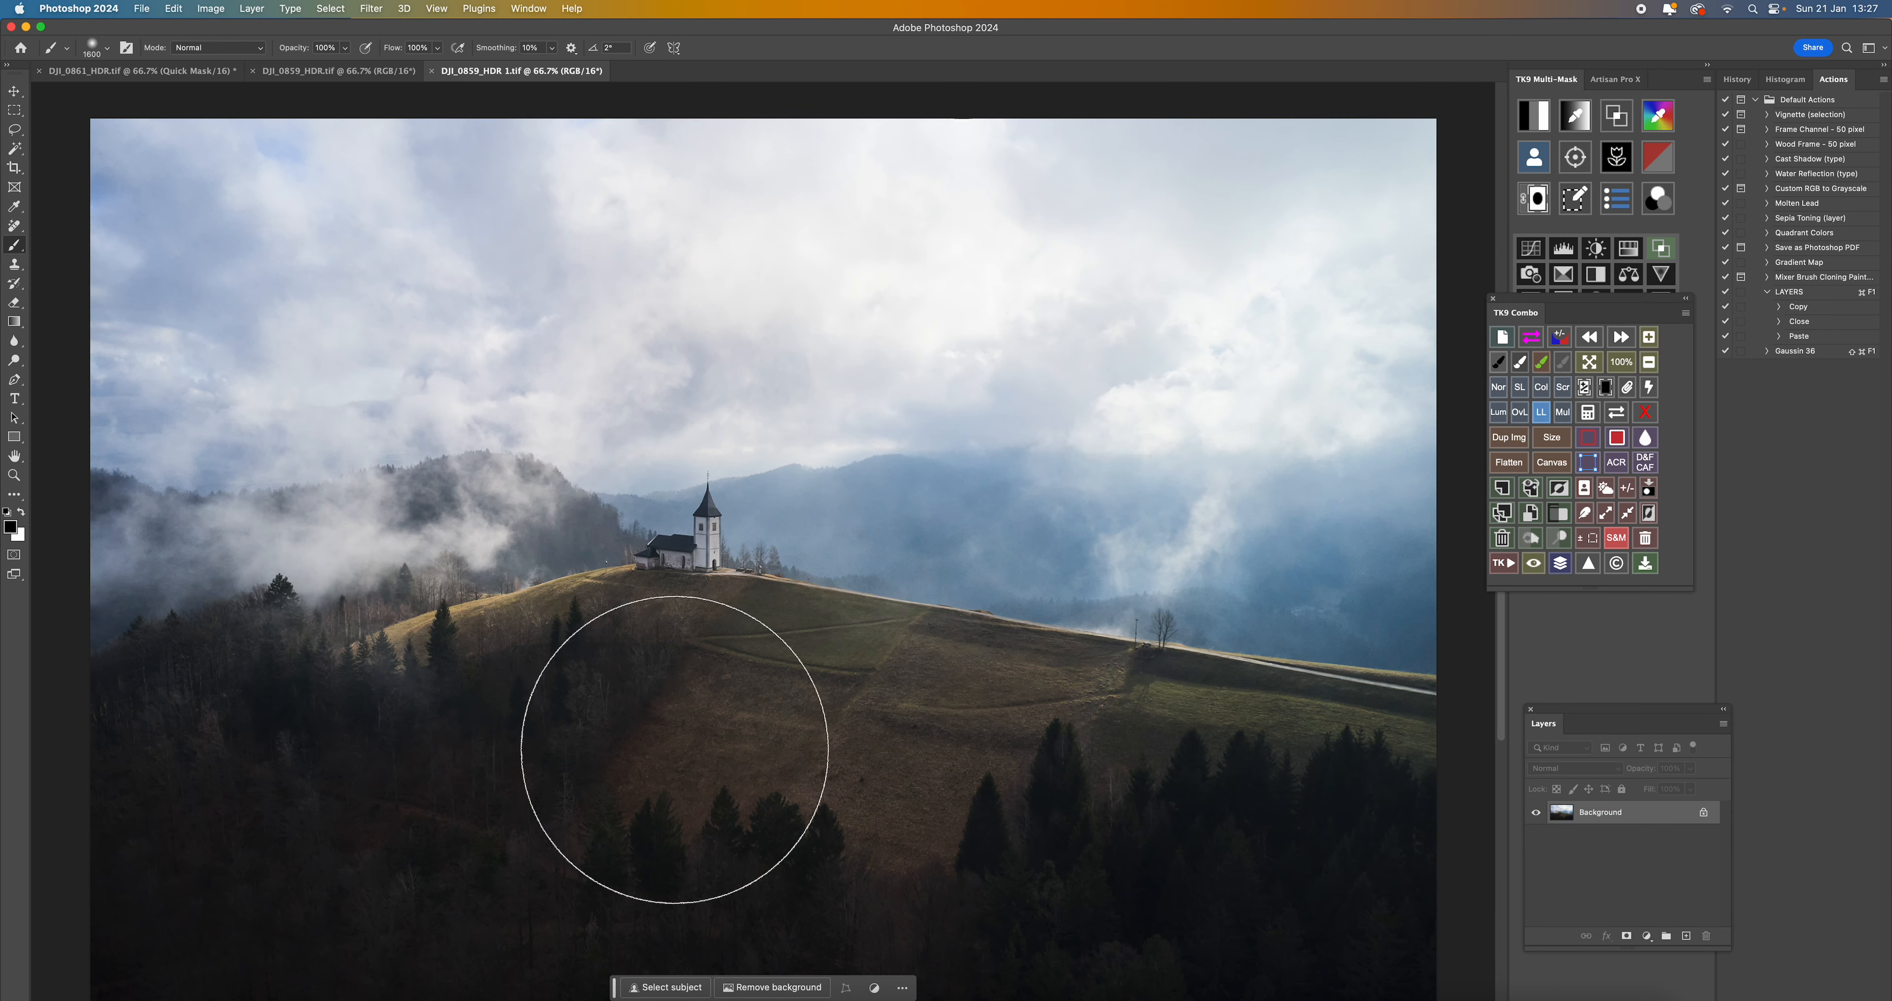
# - Compare the finished DJI_0861_HDR.tif with the dark and bright DJI_0859 images, ending on the bright one
pyautogui.click(123, 73)
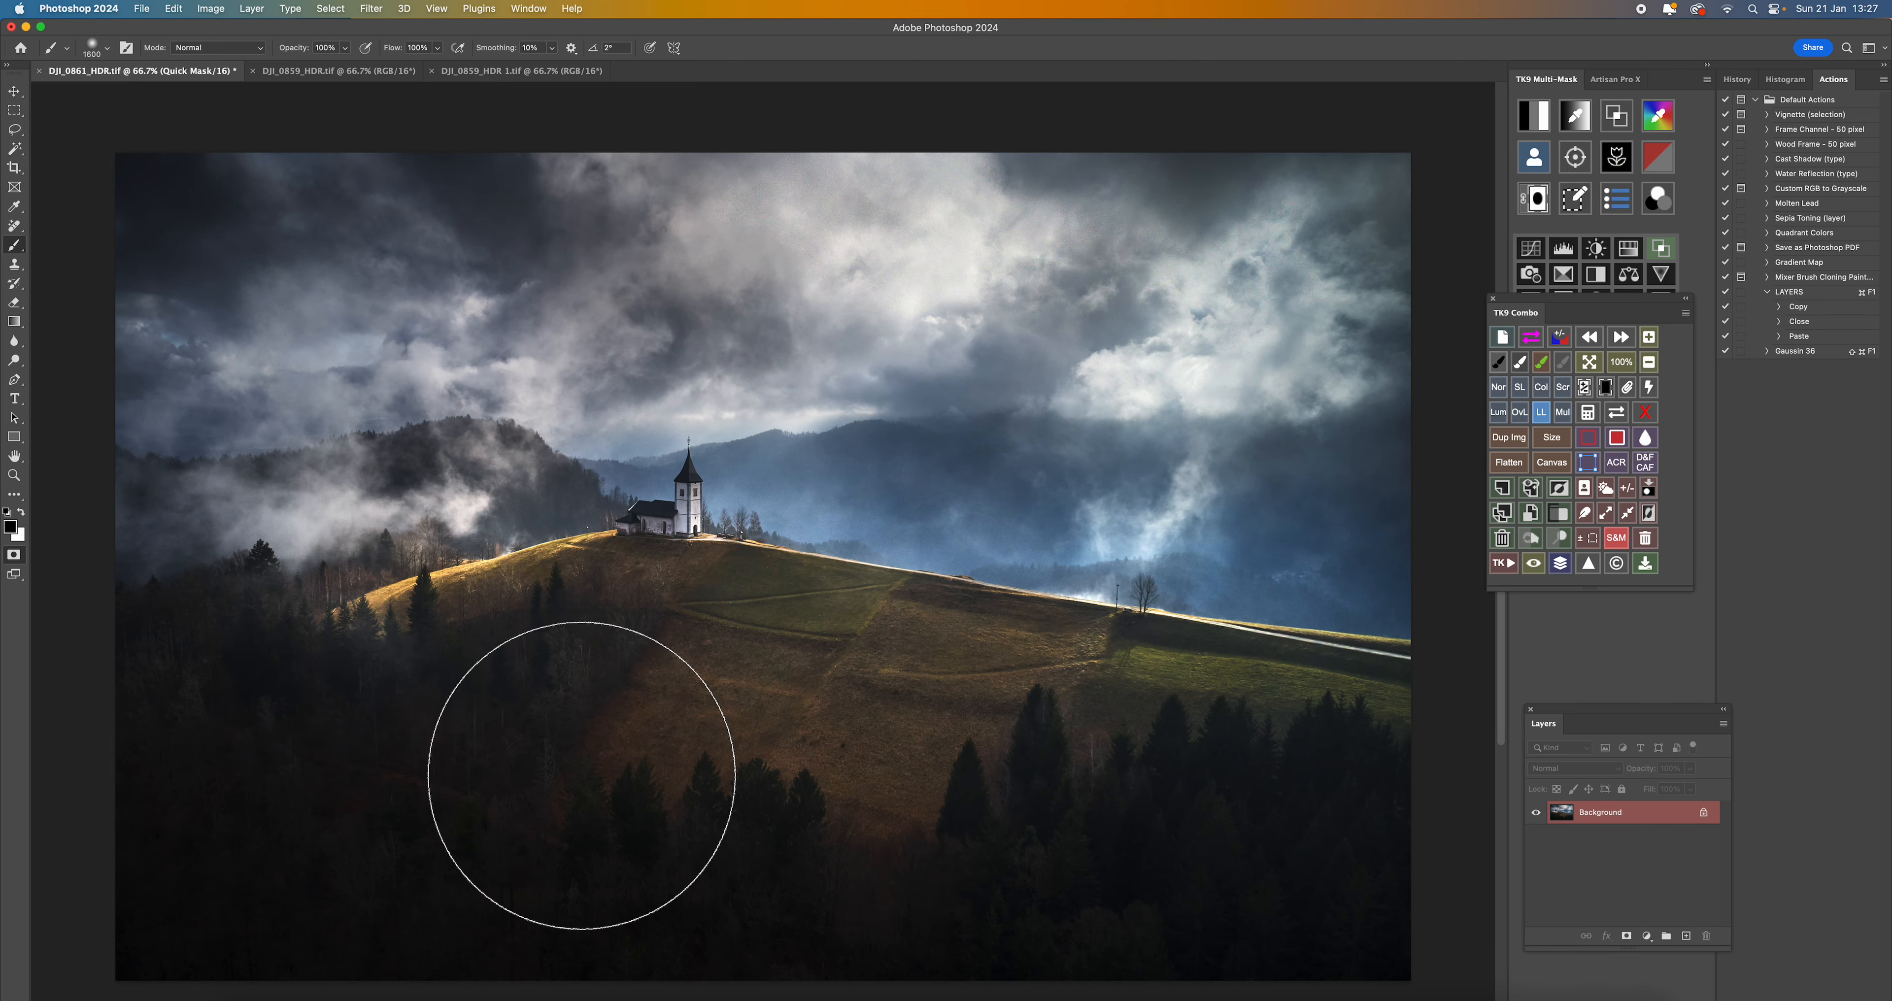
pyautogui.click(306, 74)
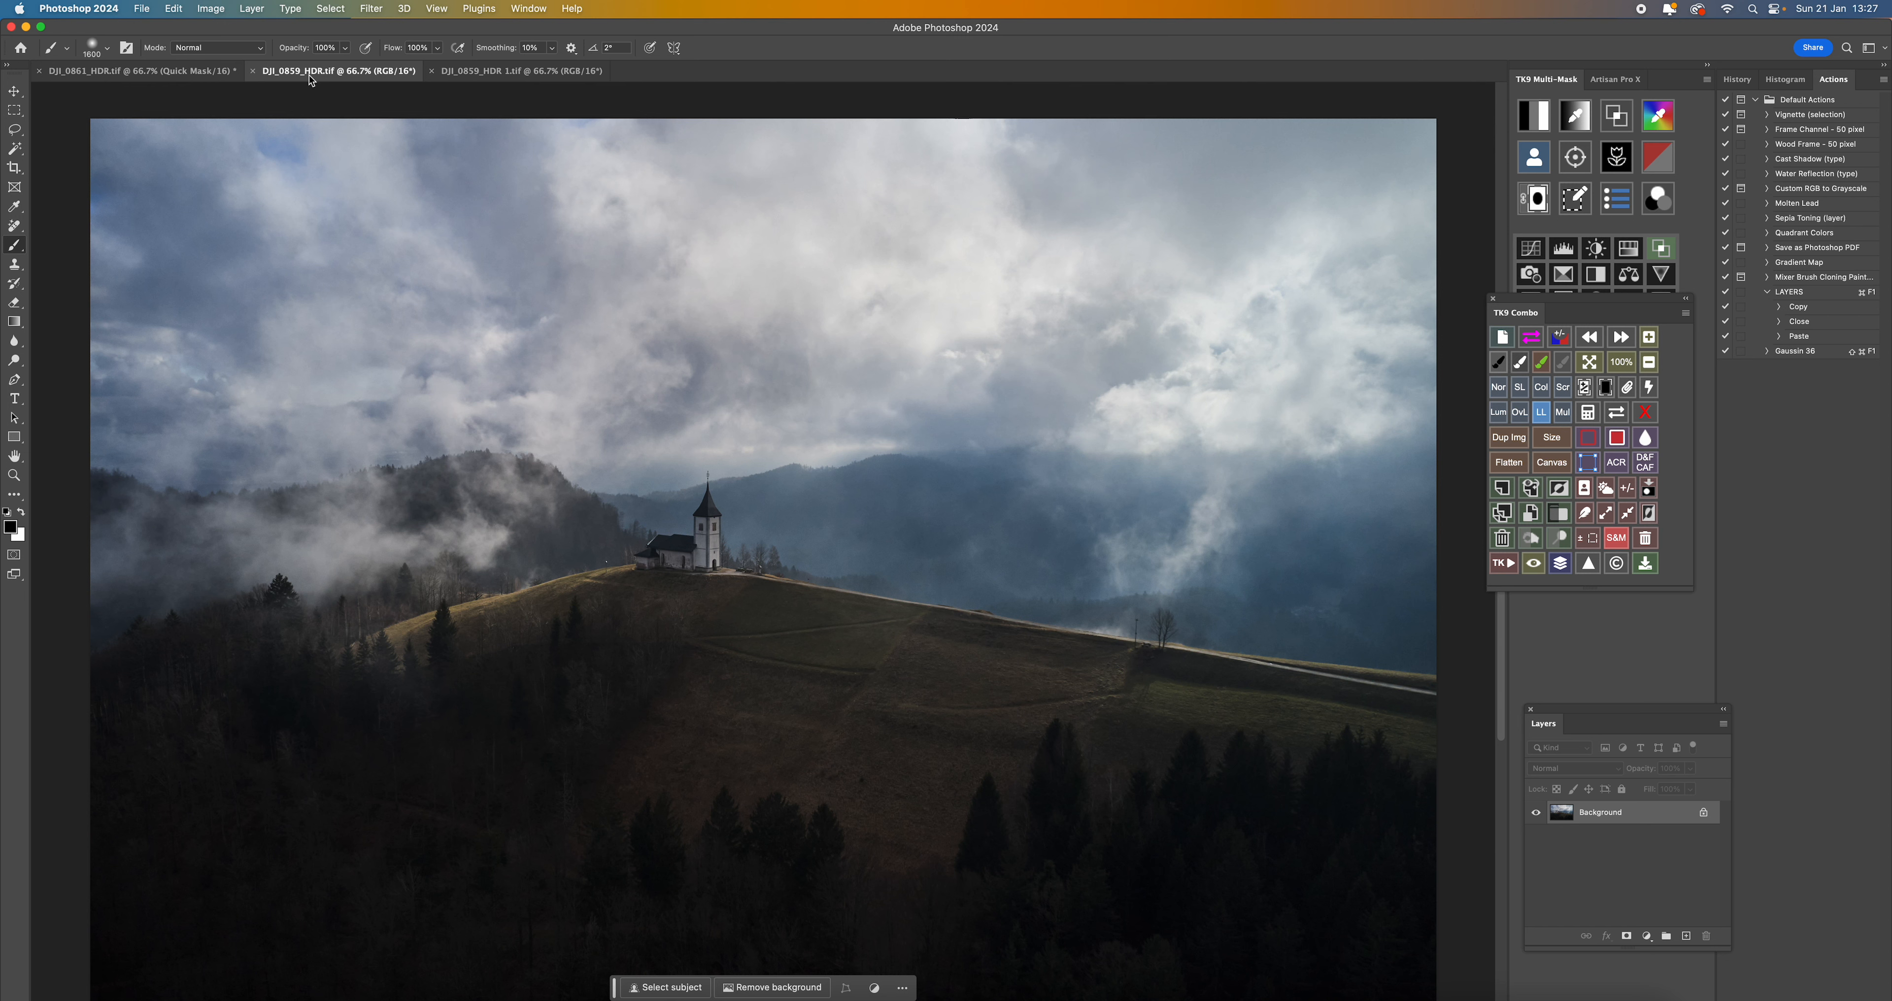
pyautogui.click(127, 74)
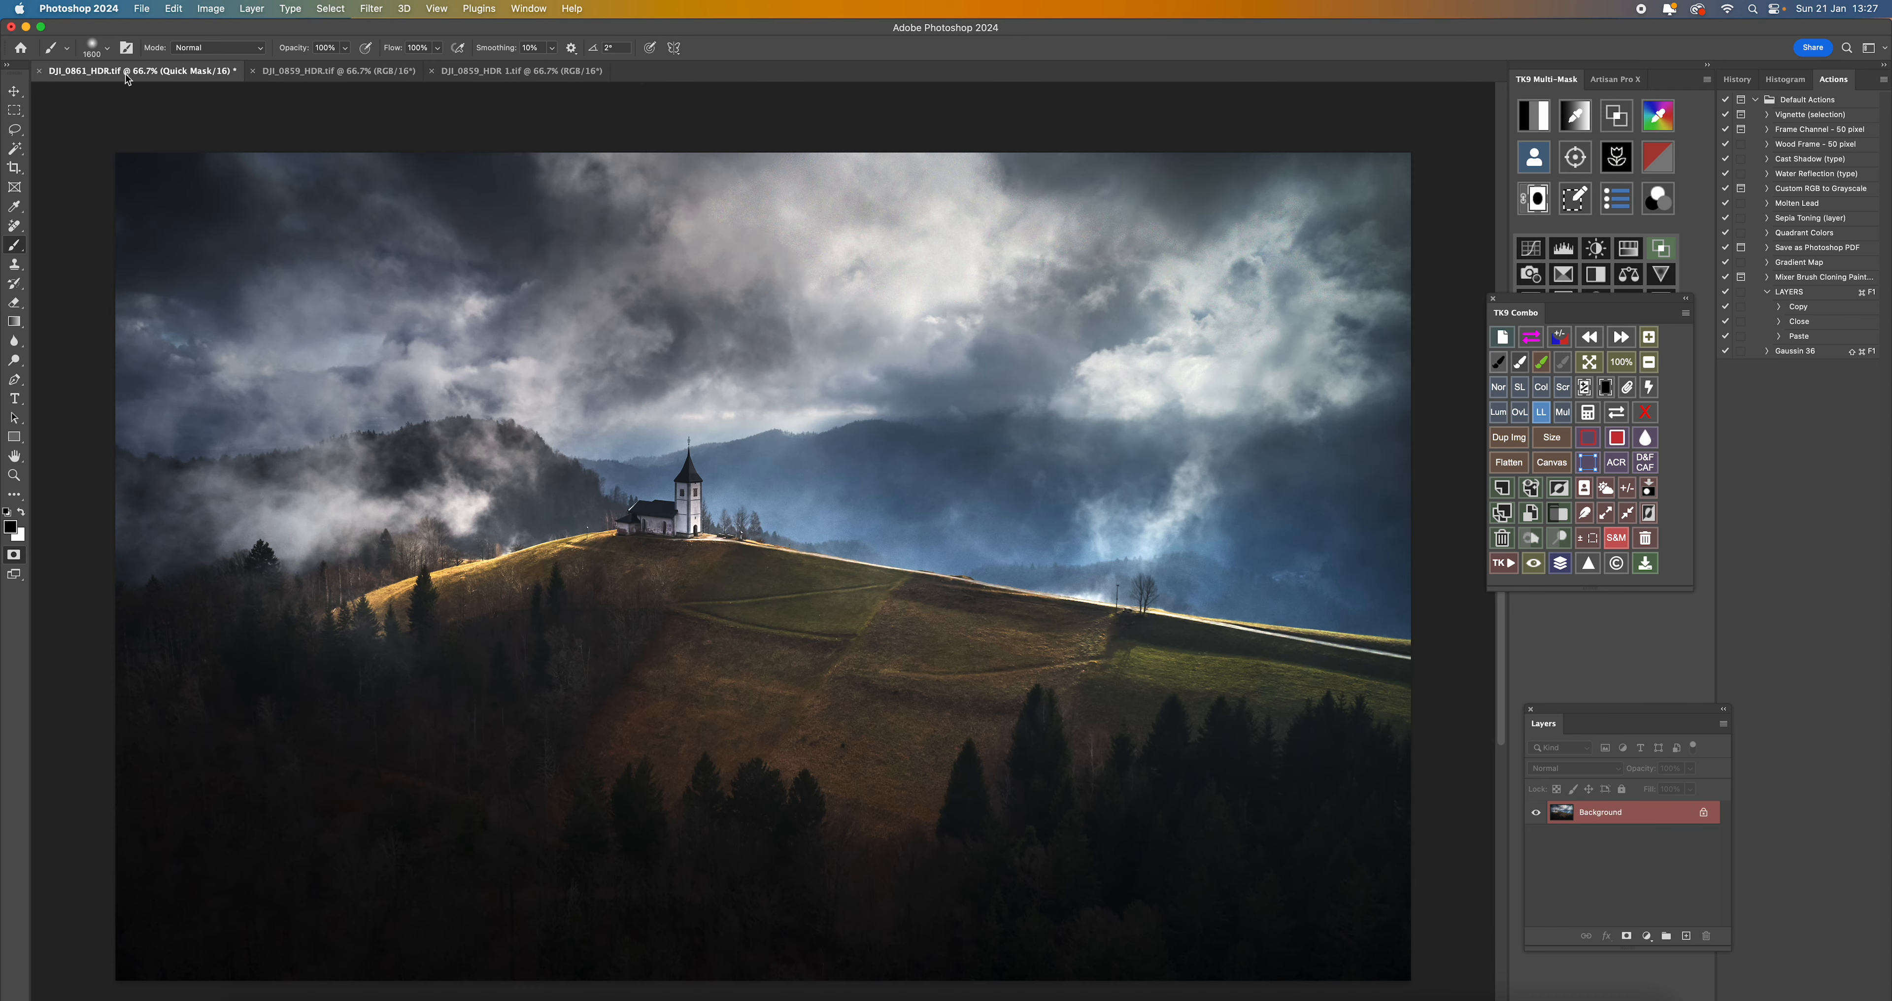
pyautogui.click(335, 72)
pyautogui.click(500, 78)
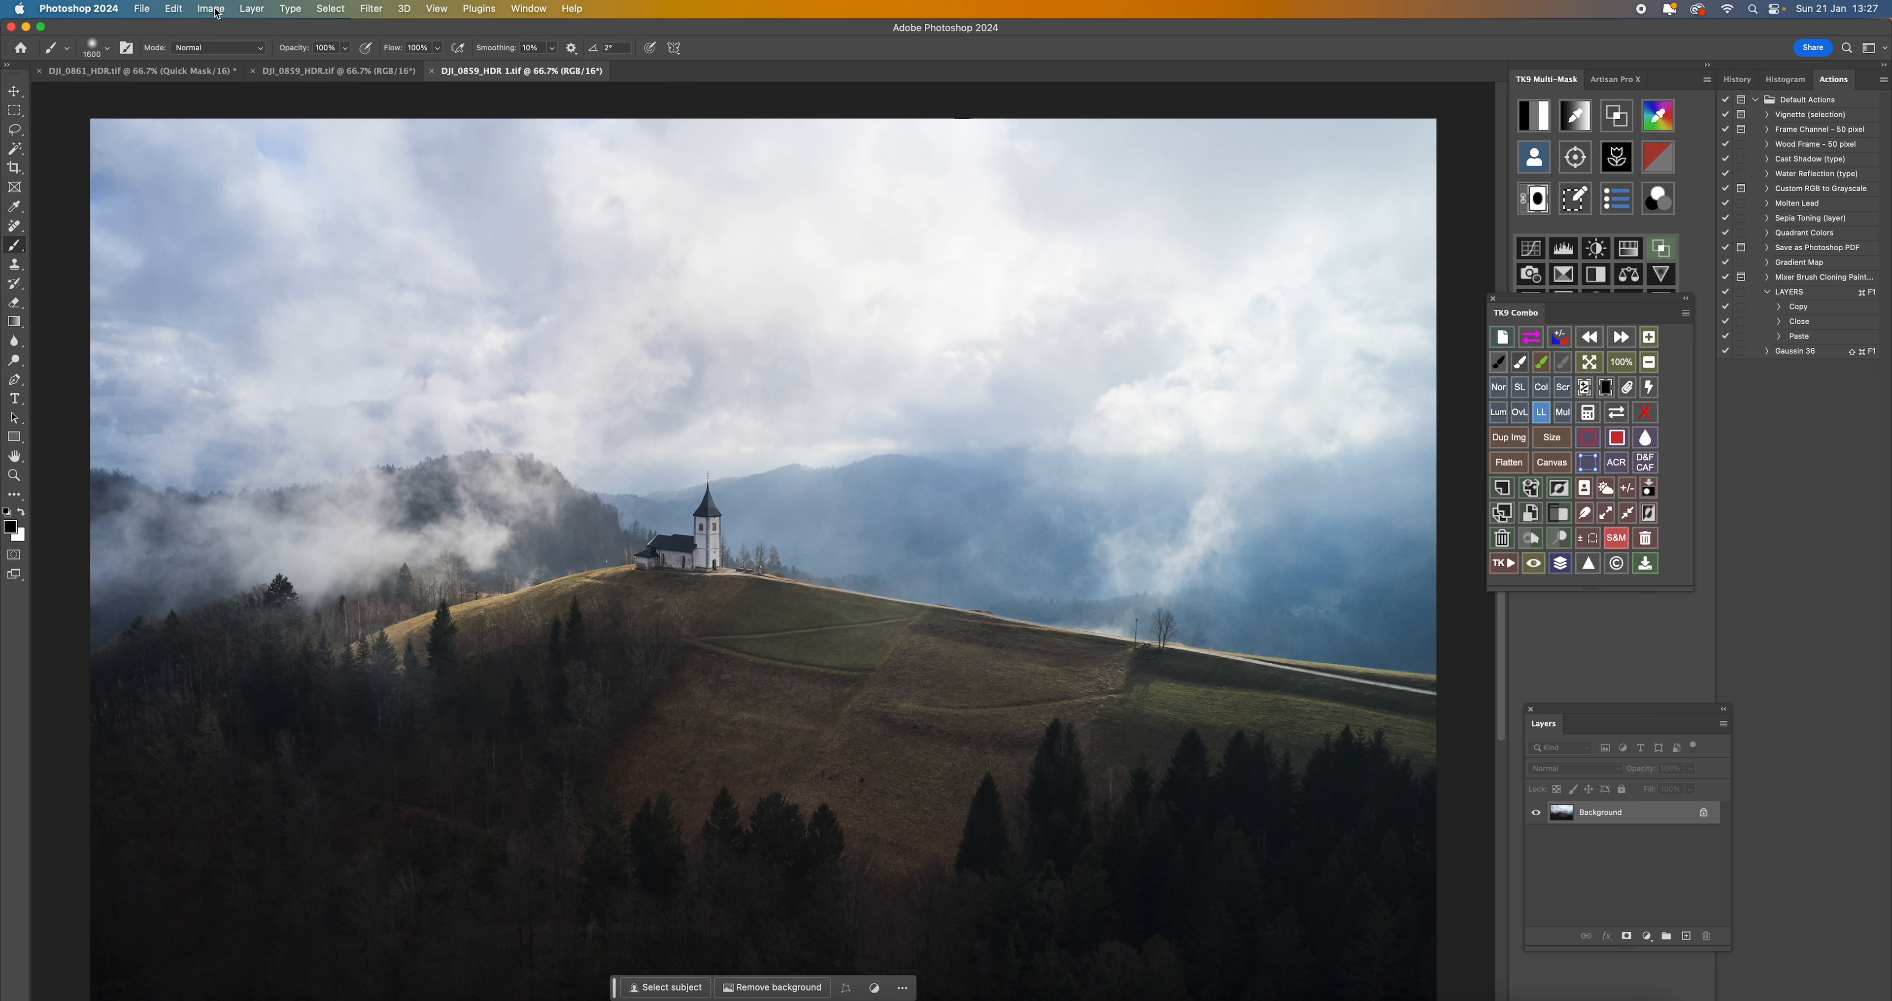
# - Copy the entire bright image, close its document, and paste it as a layer into the dark DJI_0859_HDR.tif
pyautogui.click(324, 12)
pyautogui.click(331, 29)
pyautogui.click(174, 8)
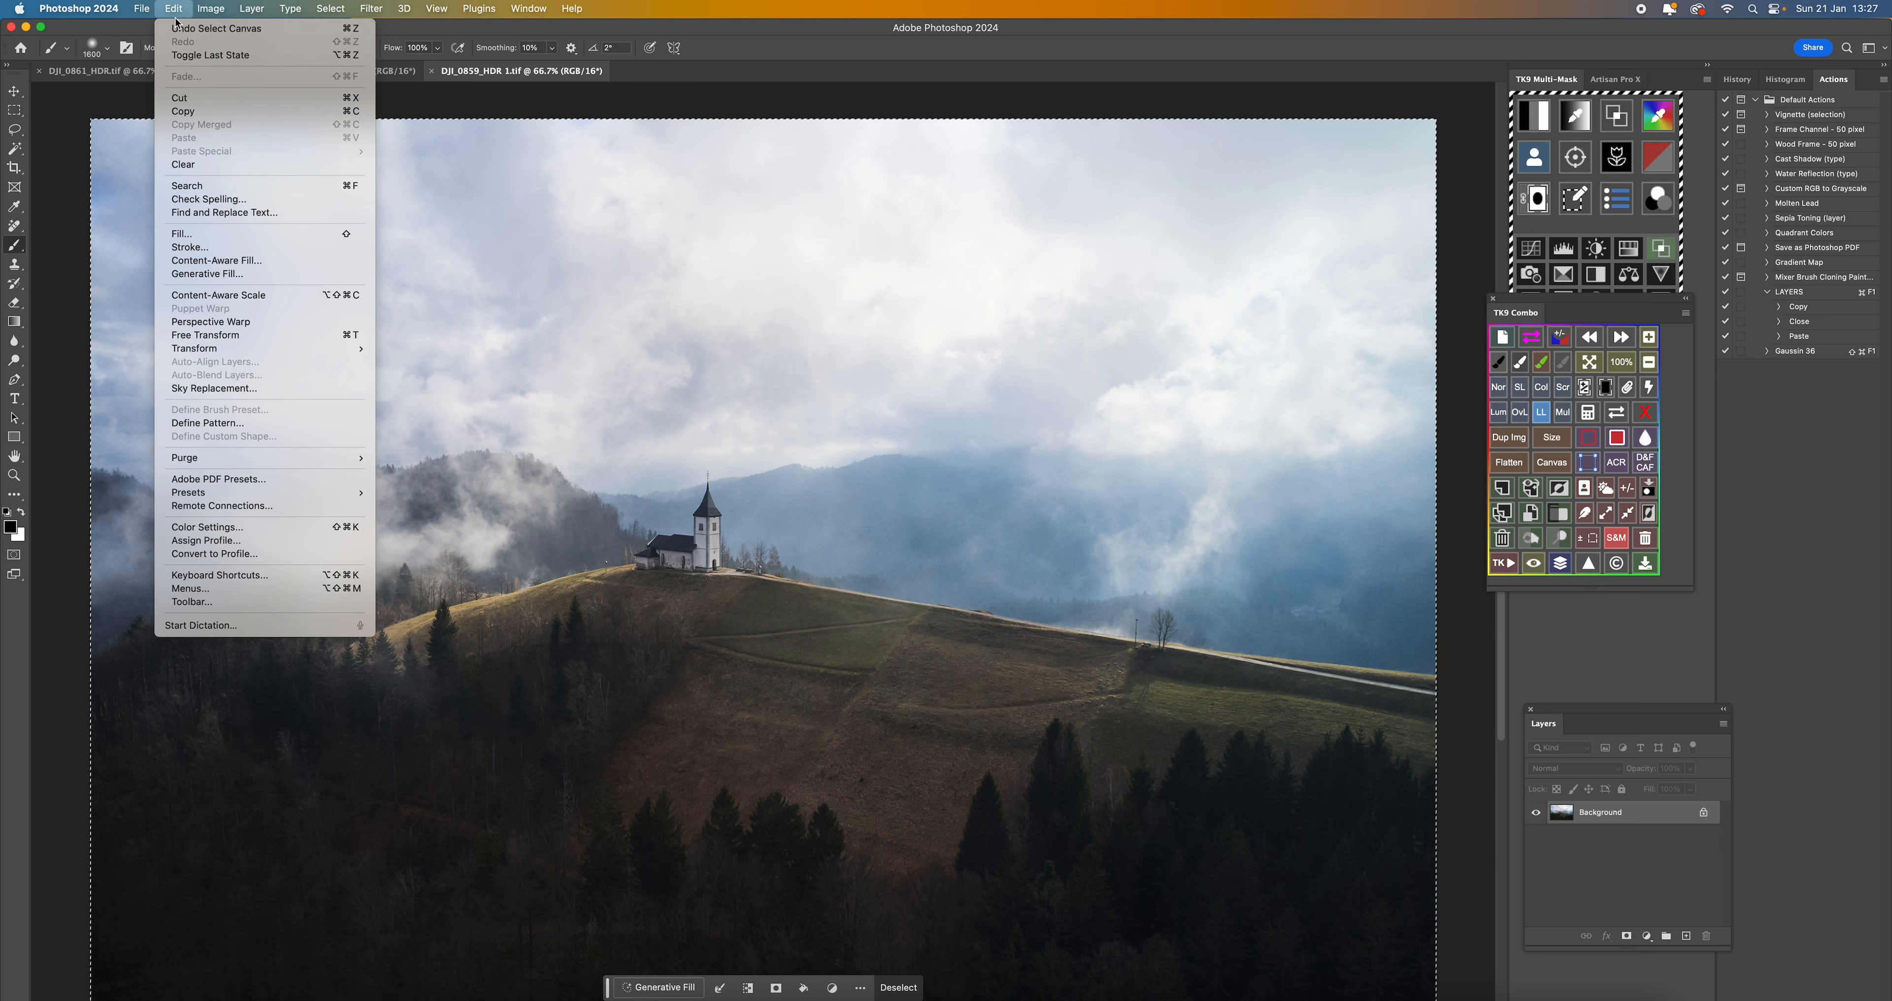
pyautogui.click(194, 112)
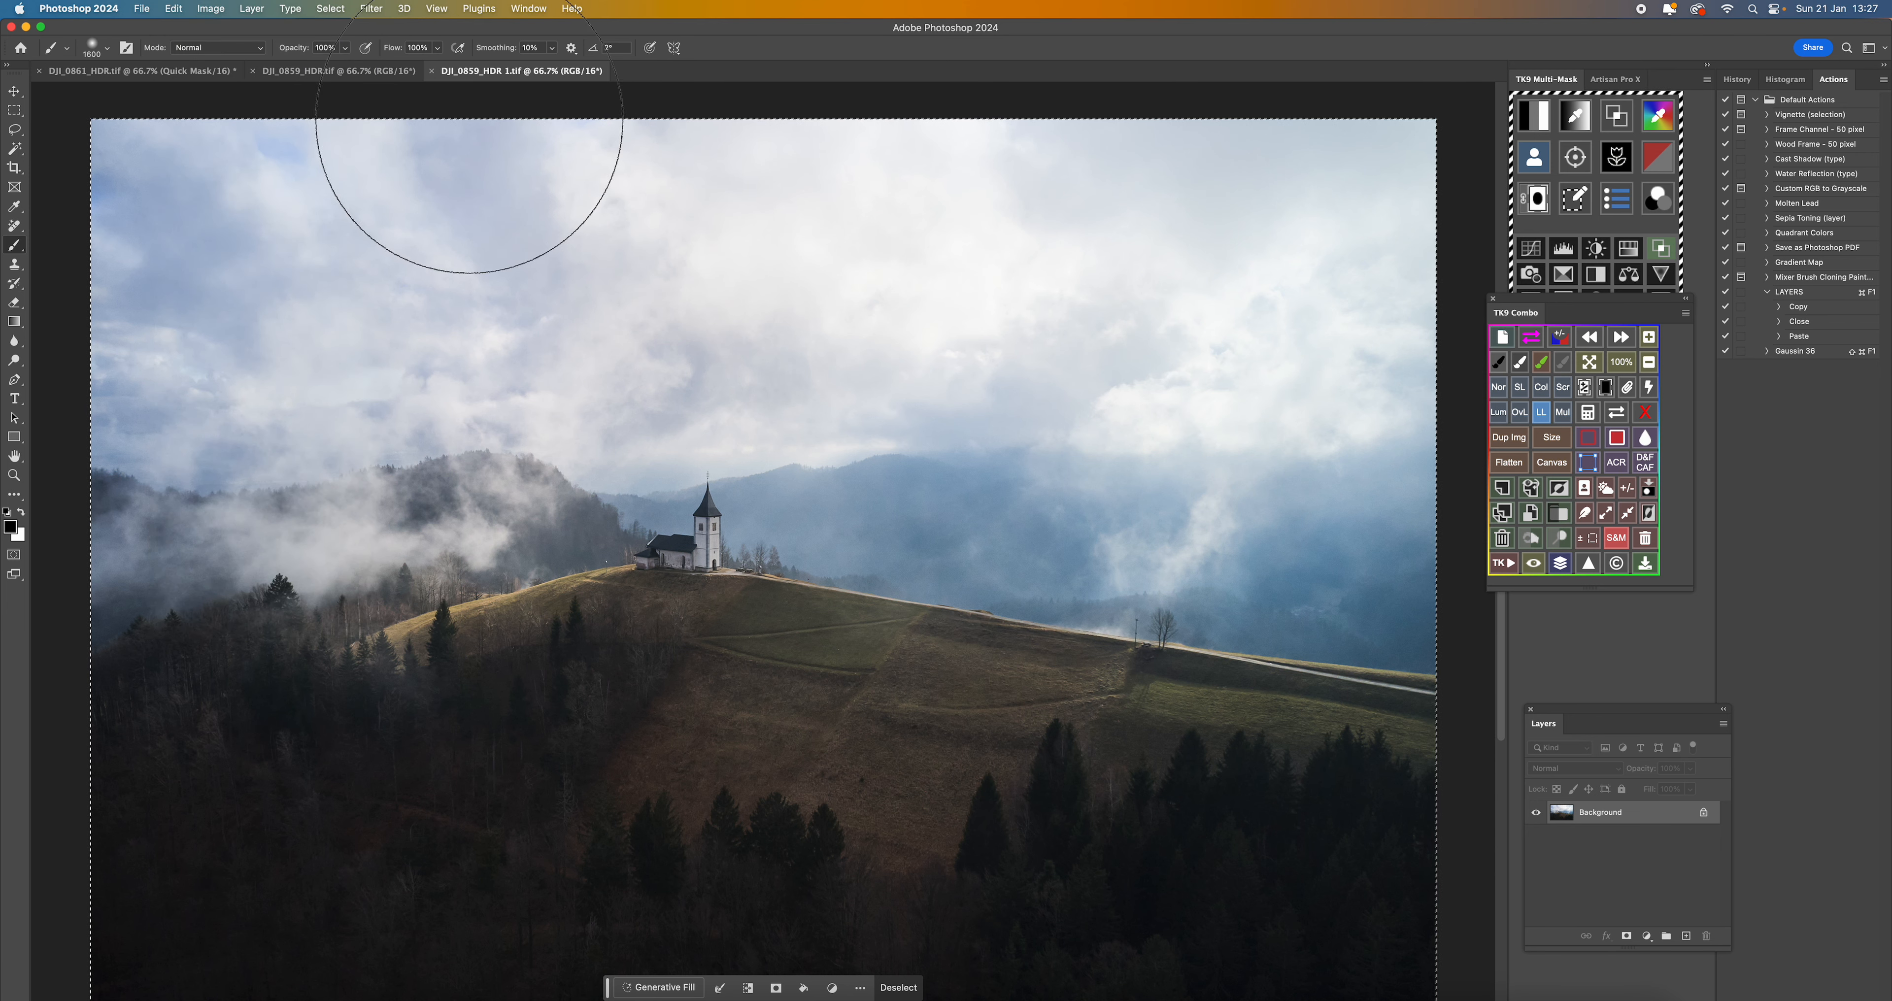
pyautogui.click(433, 72)
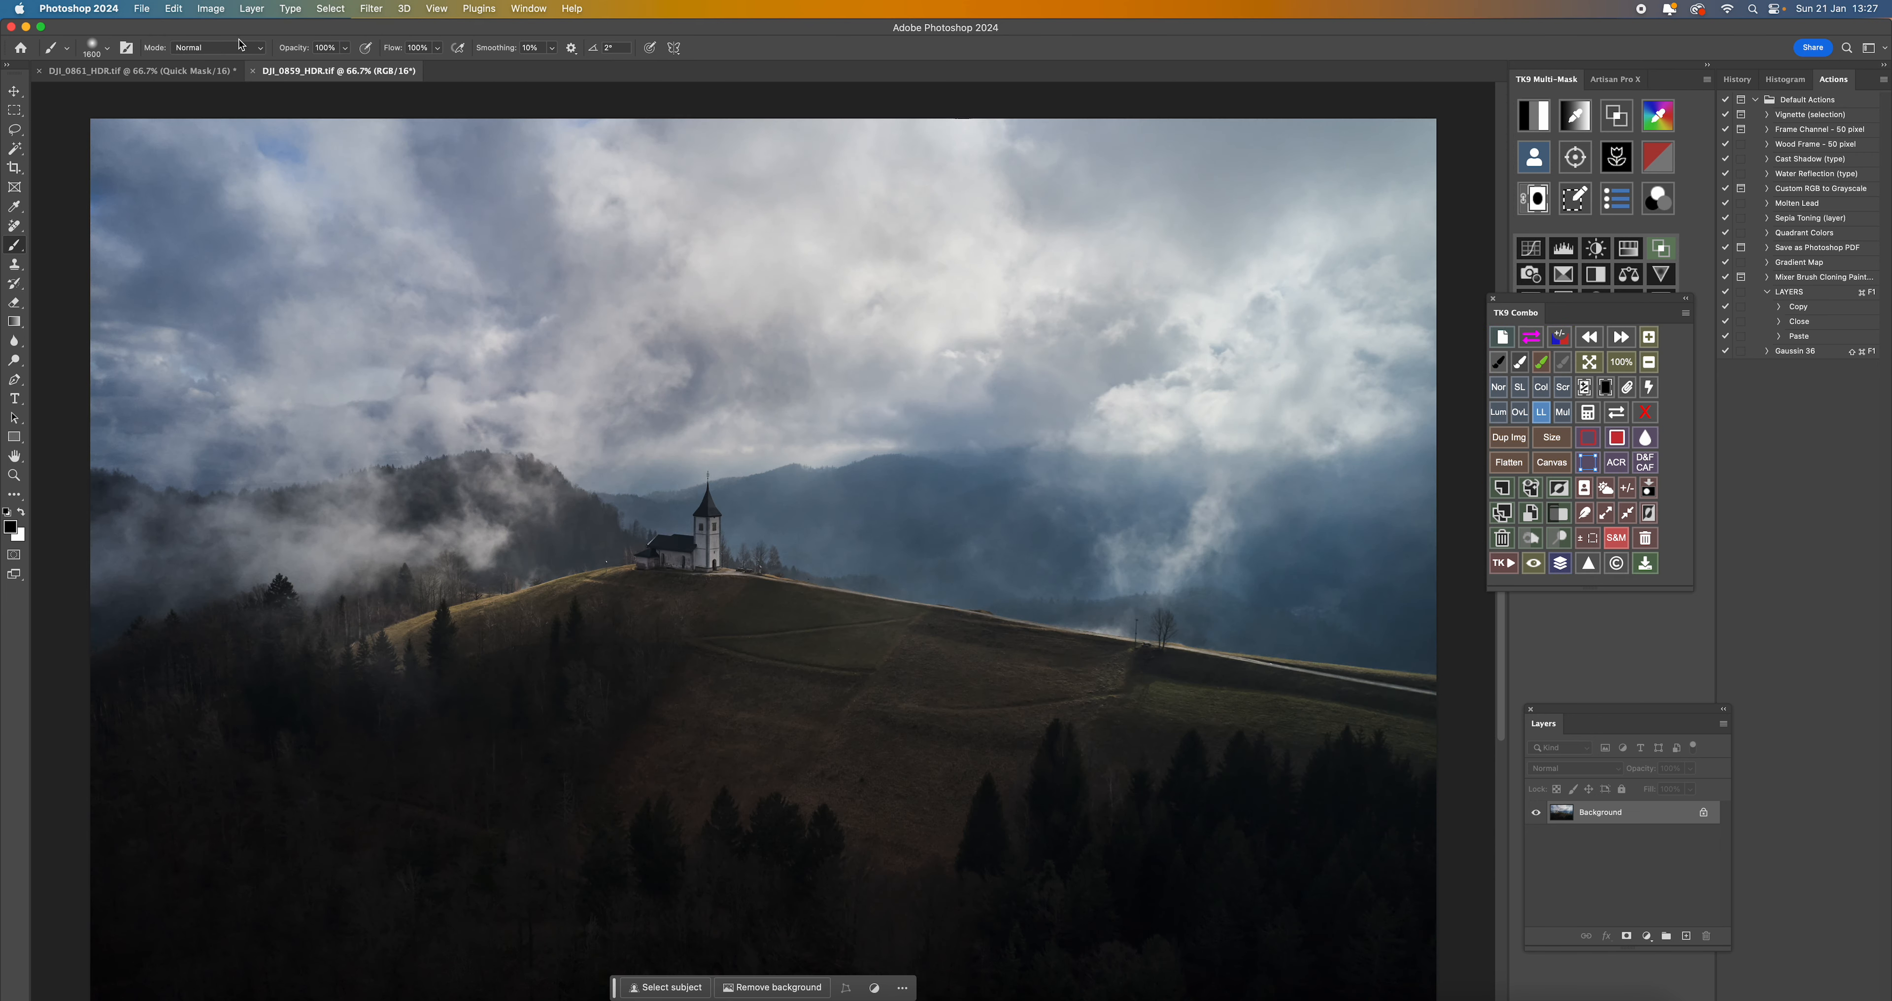
pyautogui.click(175, 8)
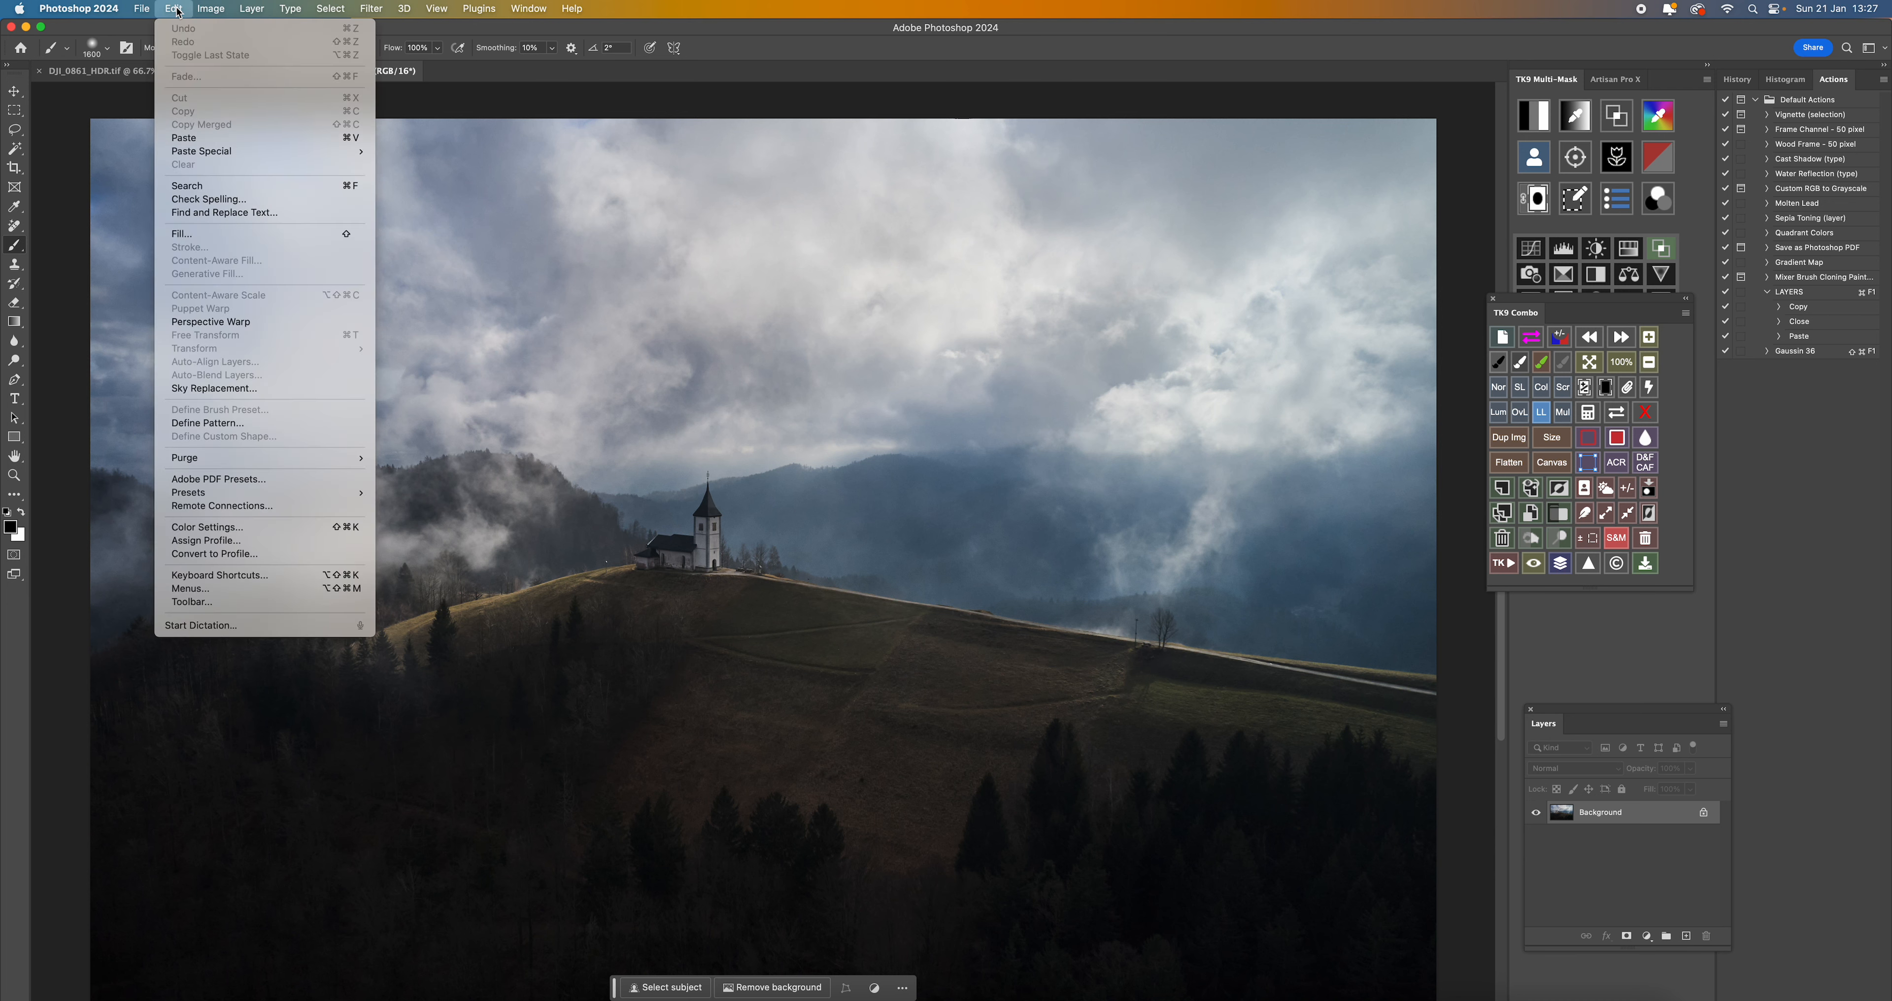
pyautogui.click(184, 138)
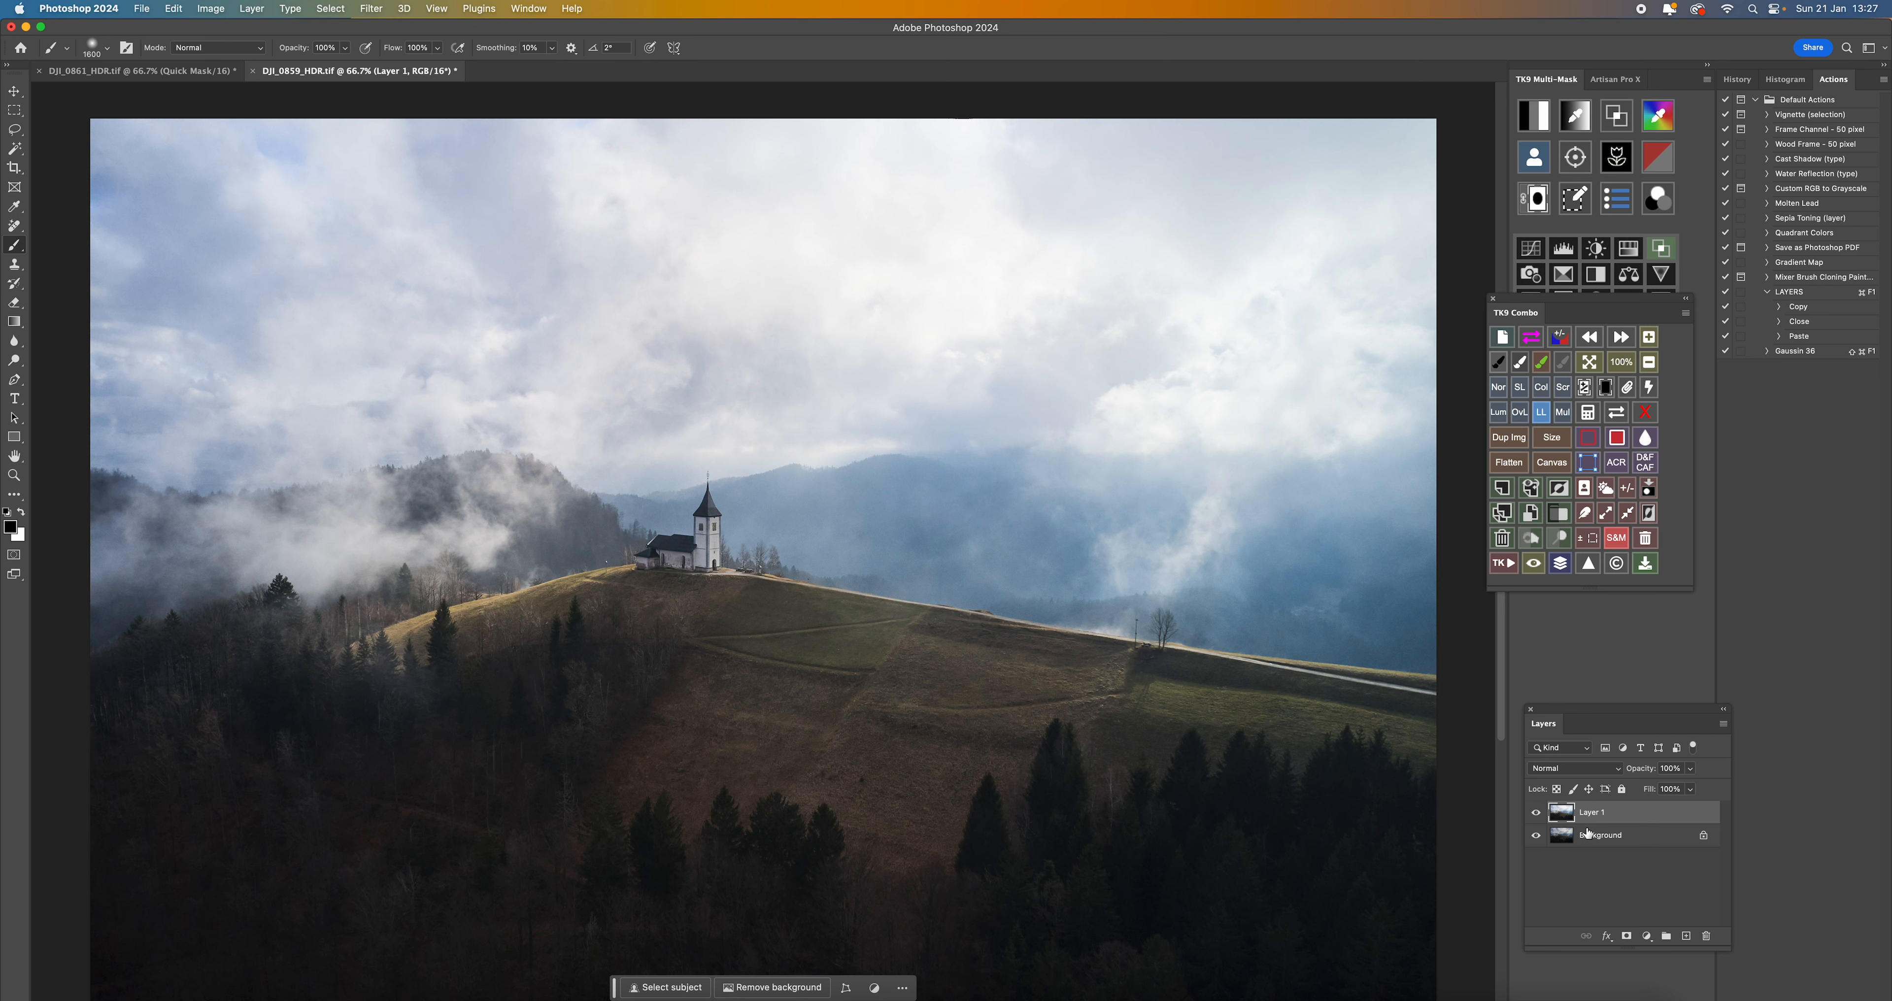
# - Convert the dark background into a regular layer named Layer 0 and place the bright layer beneath it
pyautogui.click(1536, 814)
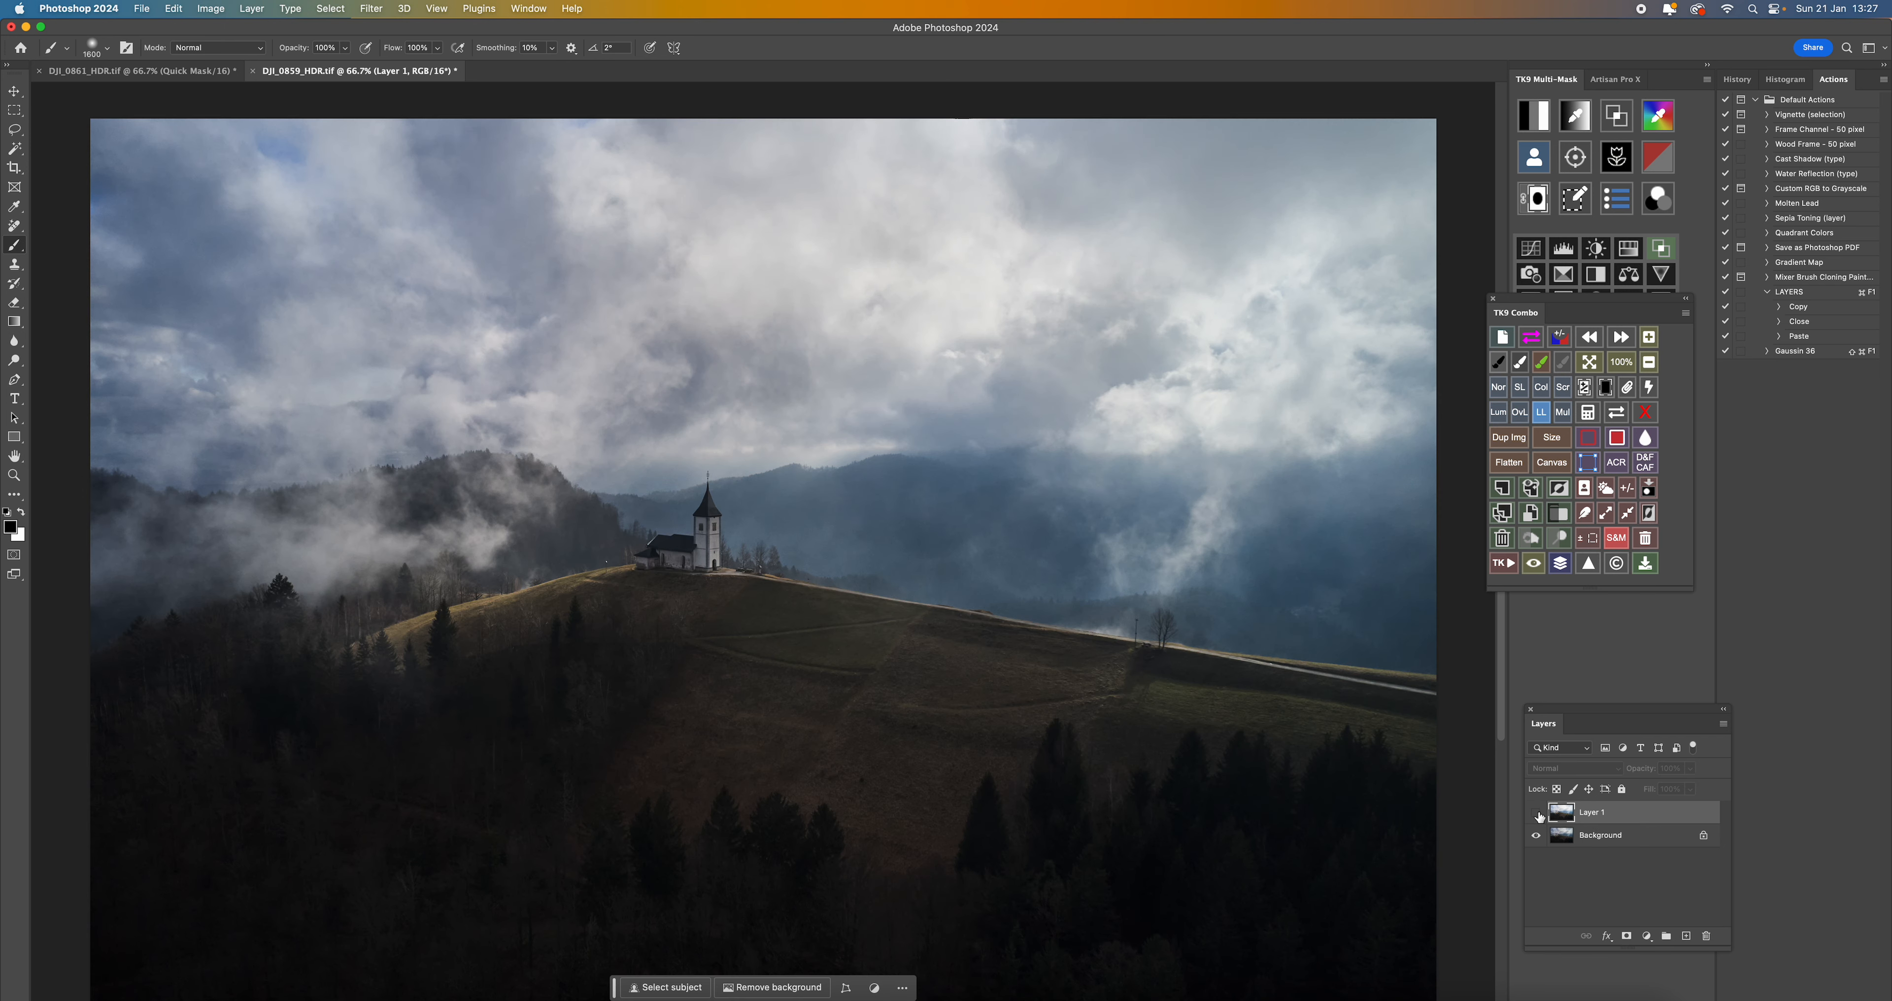
pyautogui.click(1536, 814)
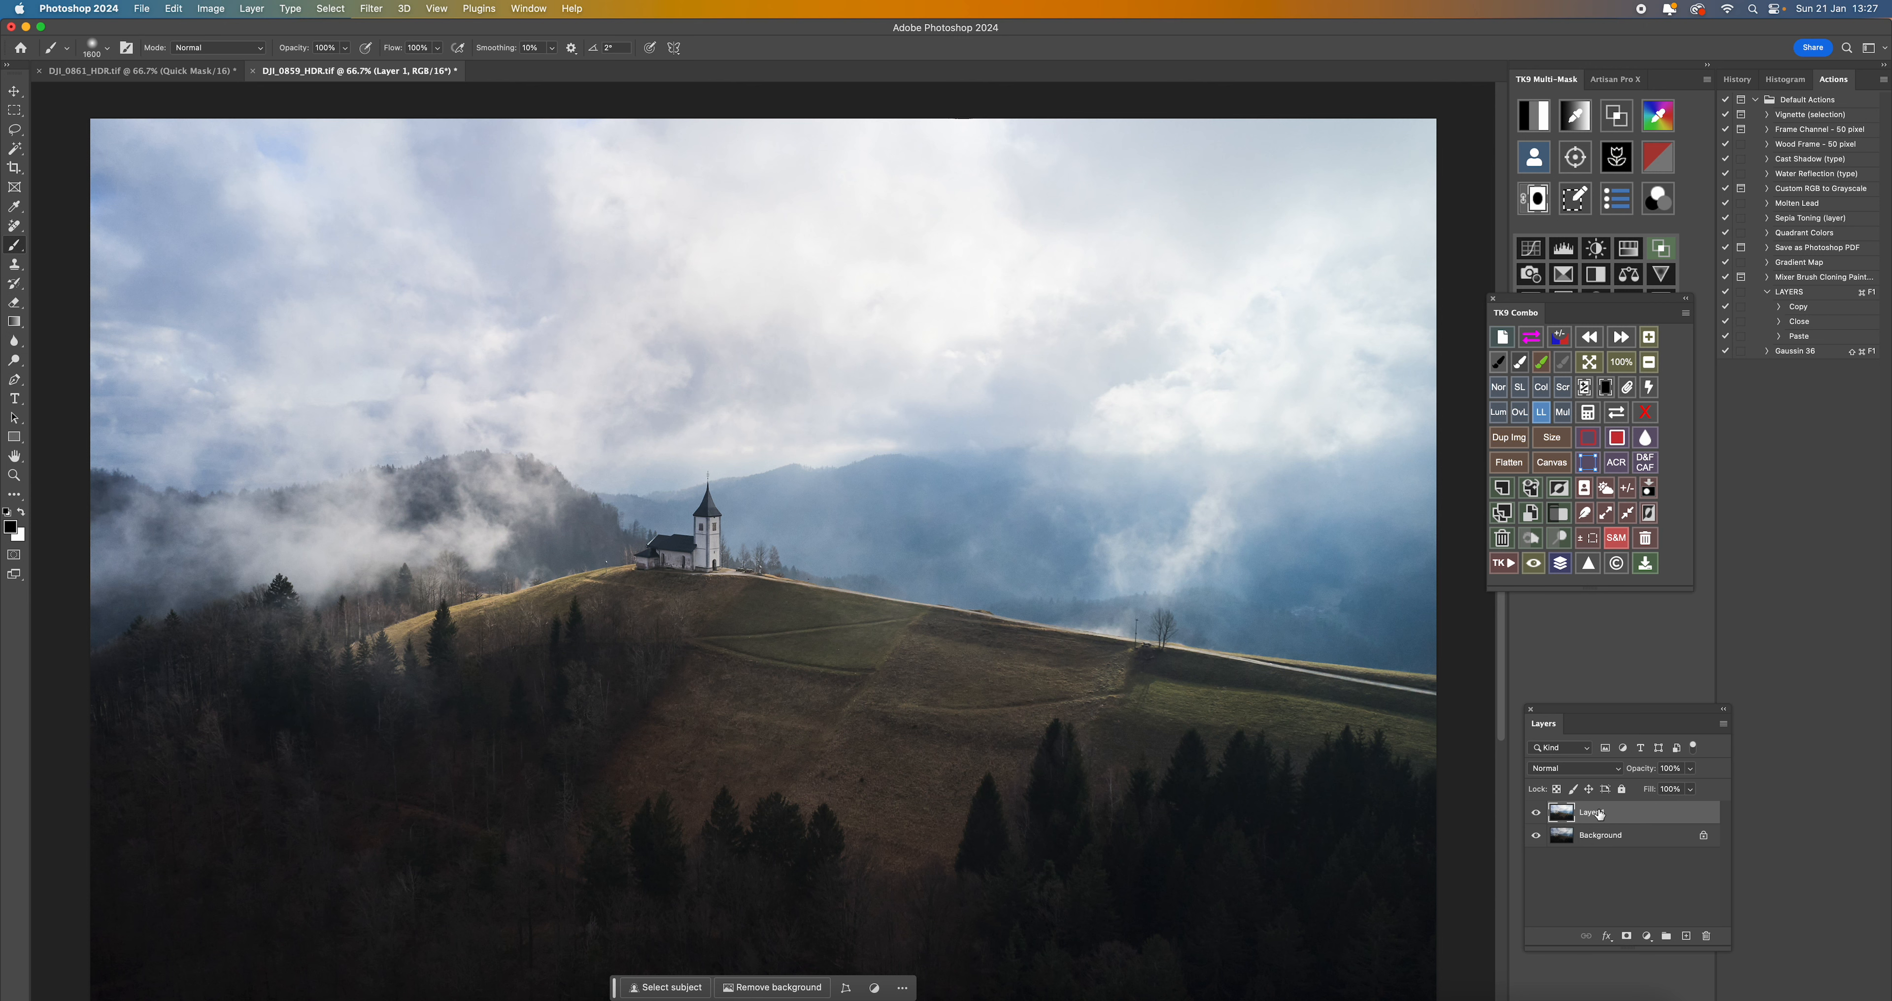
pyautogui.doubleClick(1605, 835)
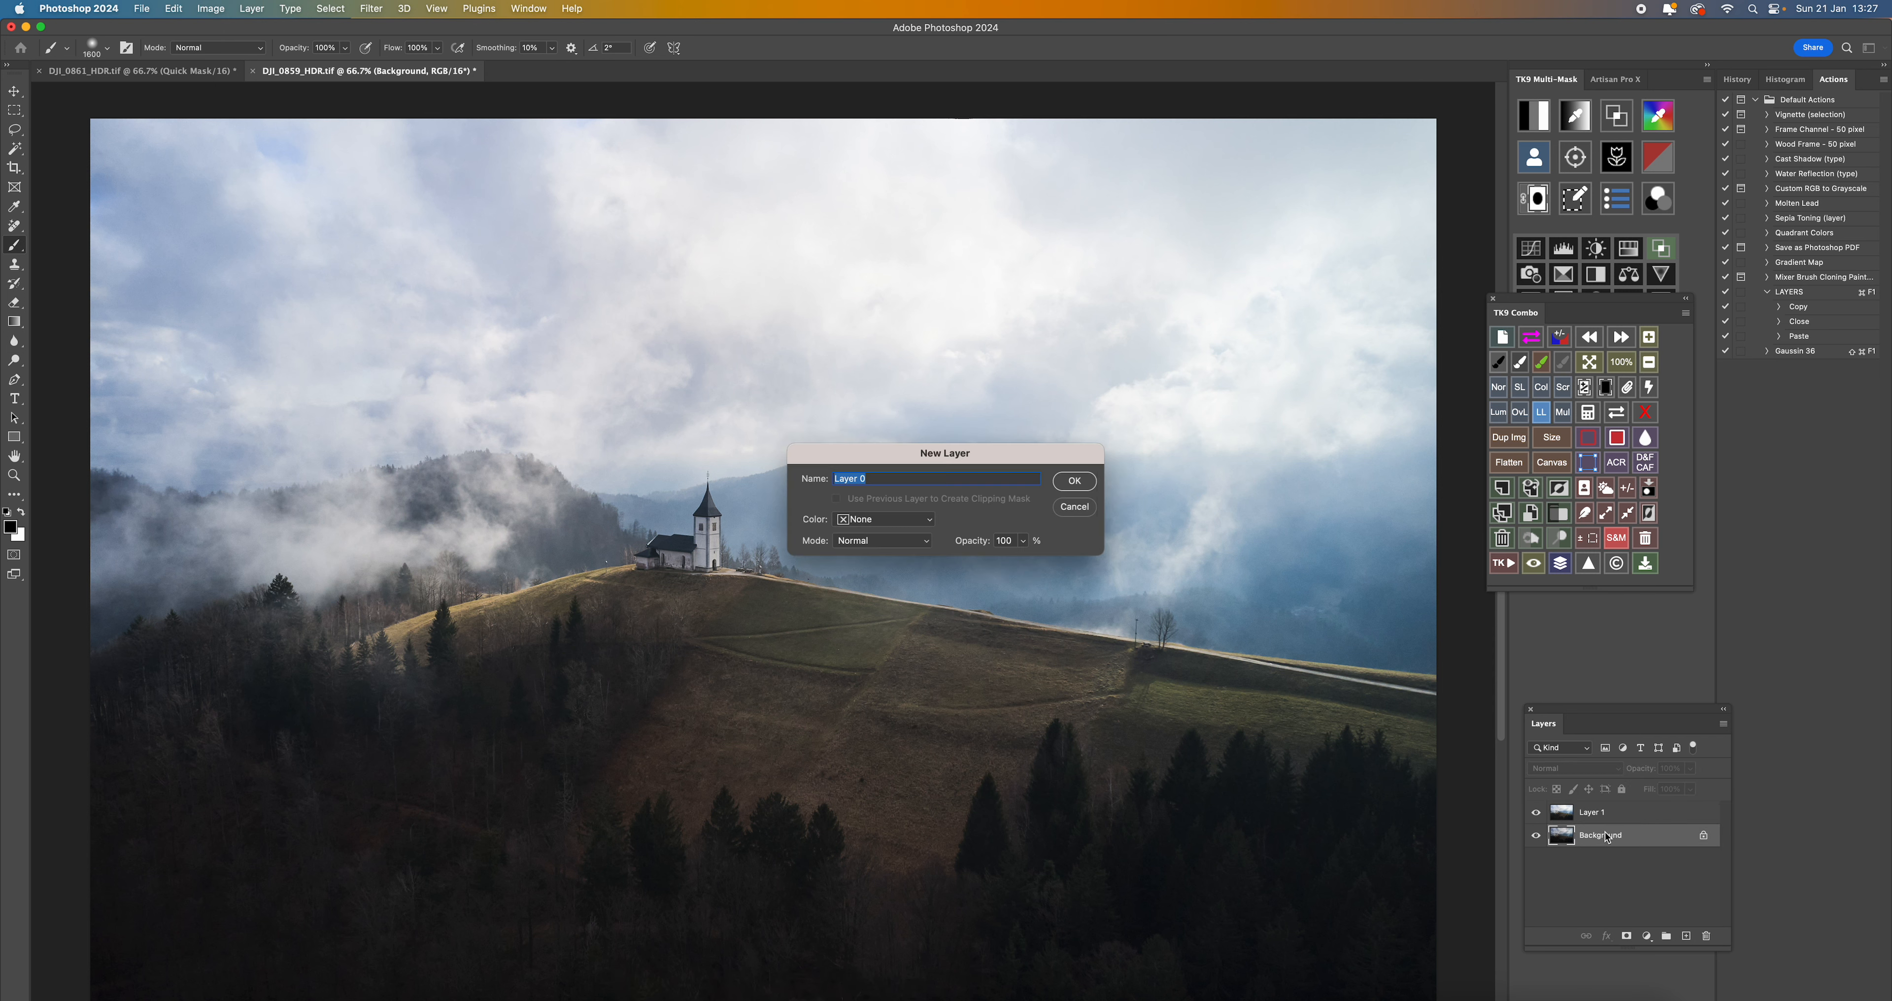
pyautogui.click(1067, 483)
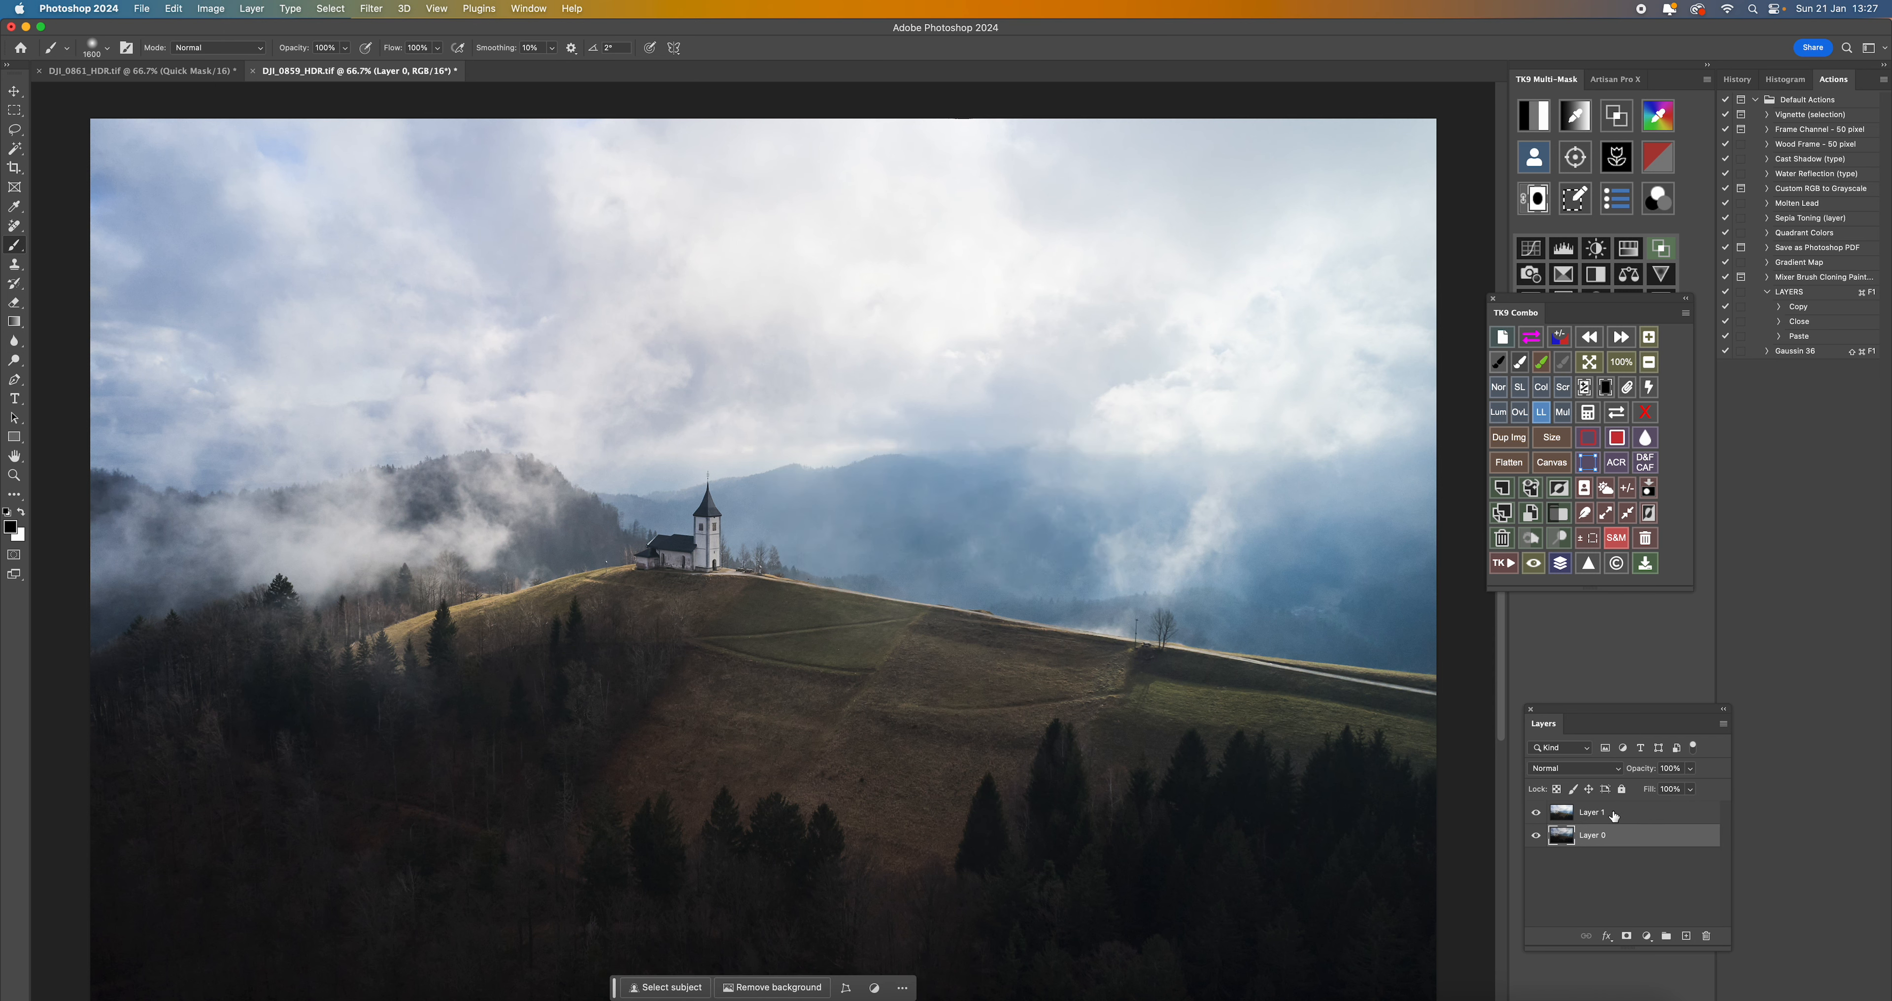
pyautogui.moveTo(1614, 816); pyautogui.dragTo(1613, 845)
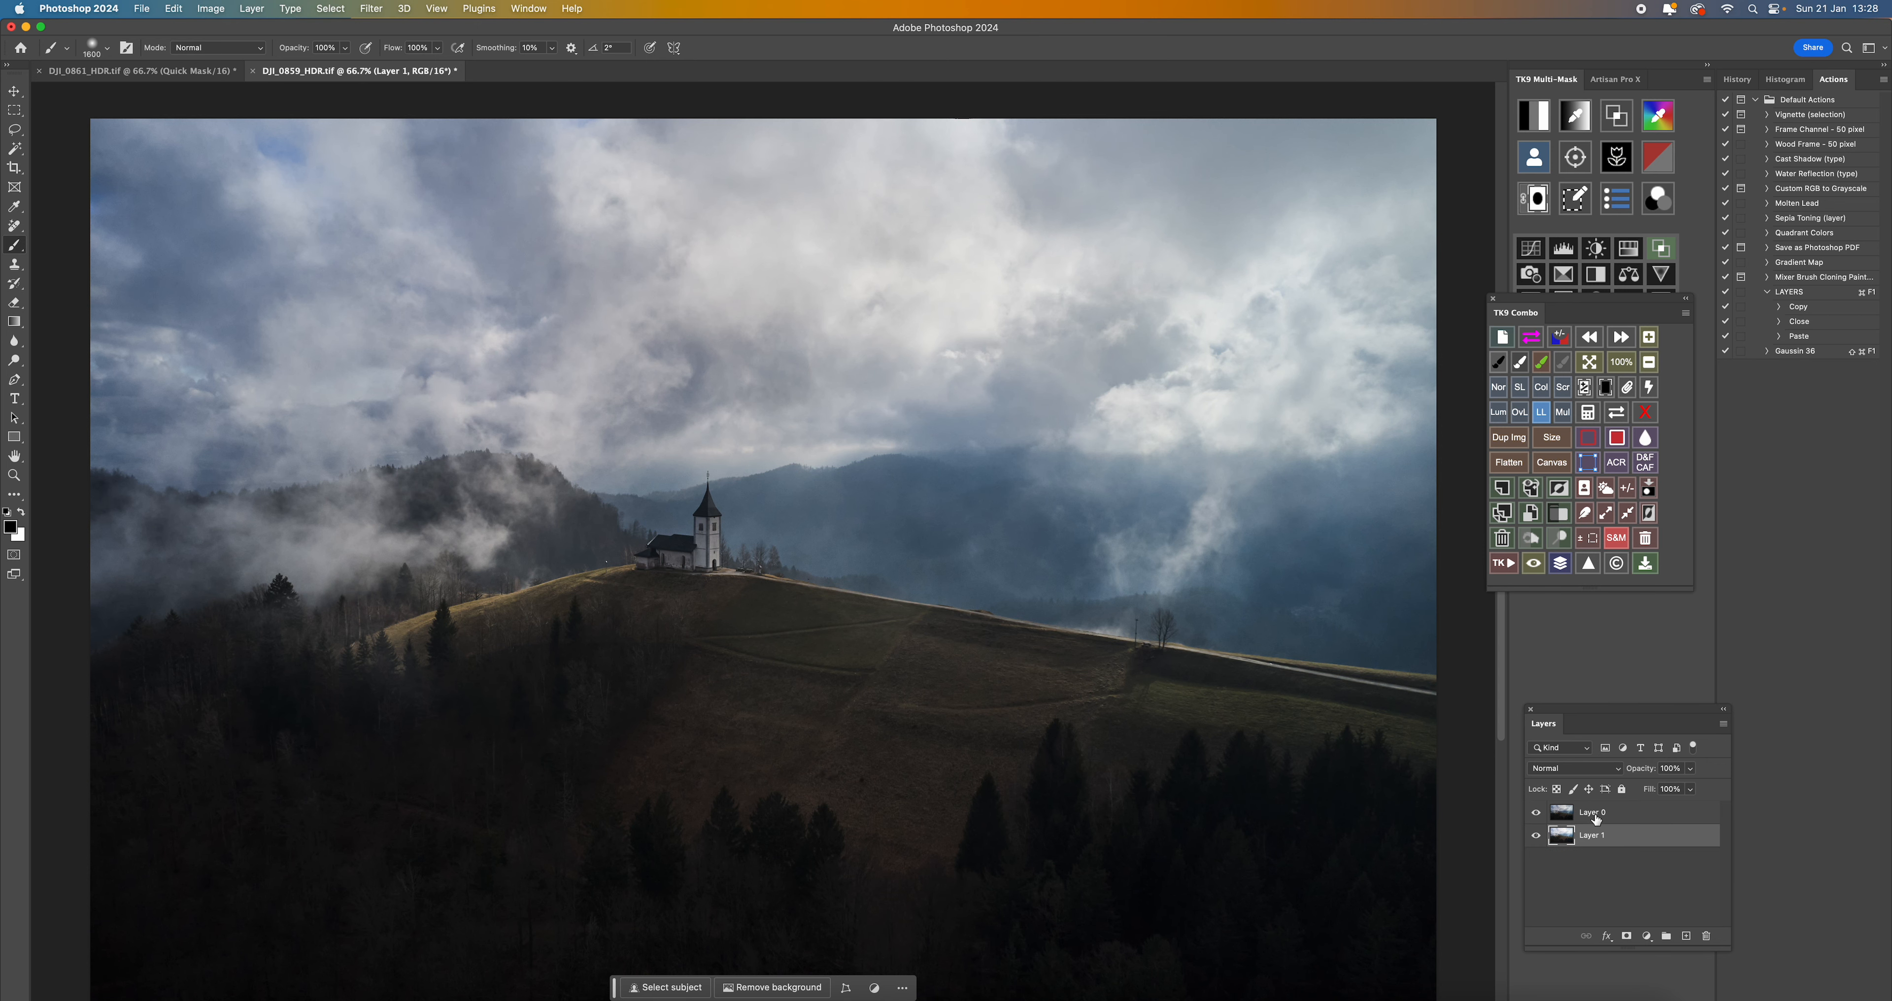
pyautogui.click(1534, 814)
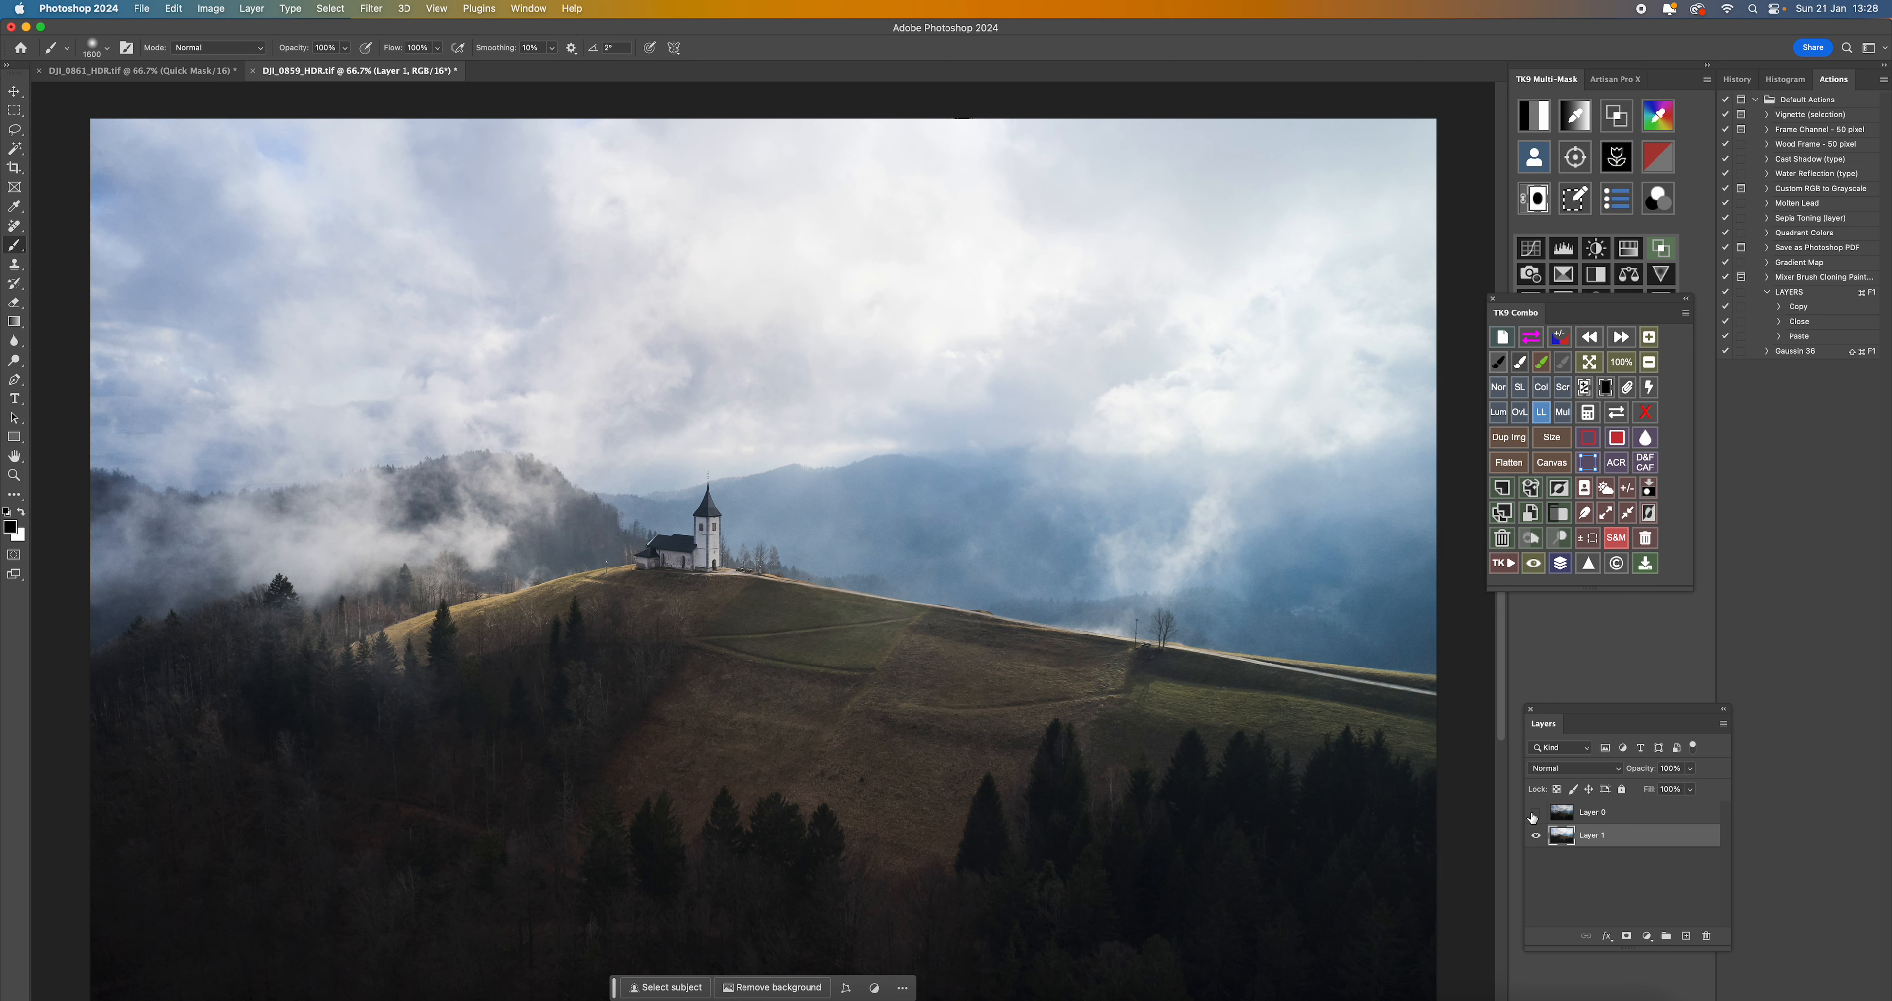
pyautogui.click(1534, 815)
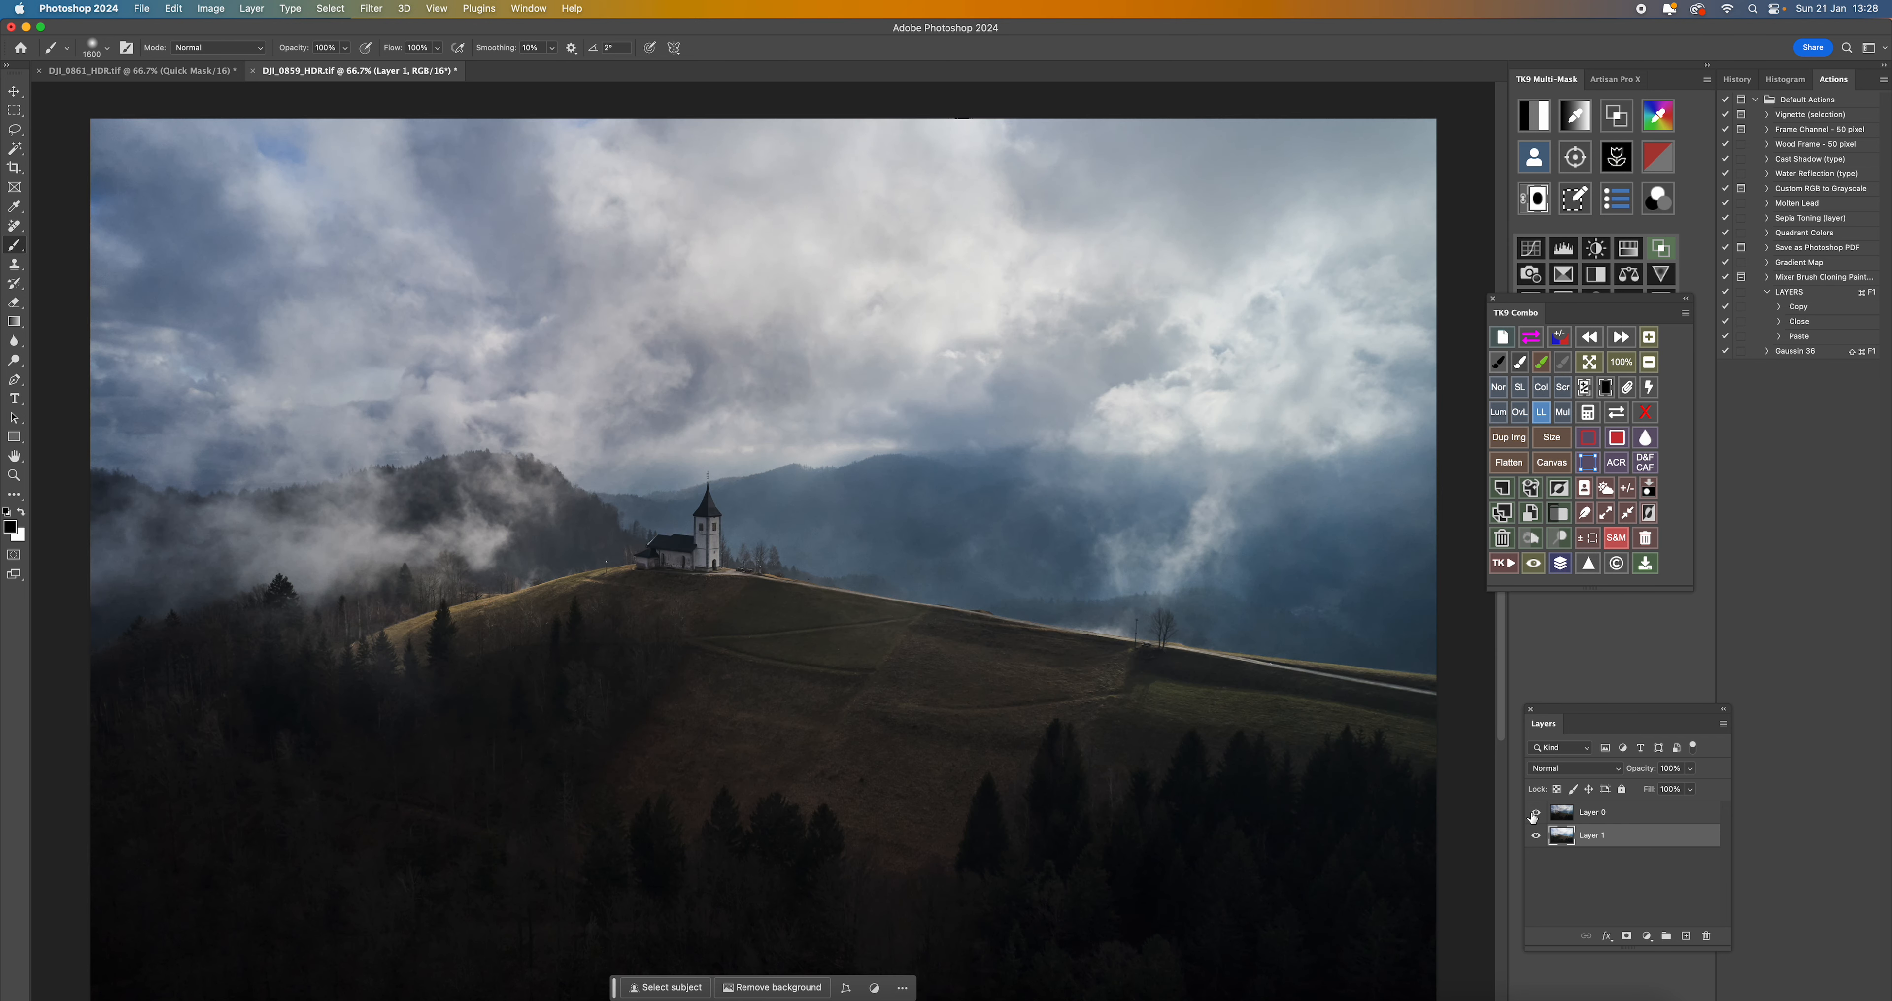
# - Add a mask to the dark layer and fade out its foreground with black Foreground to Transparent linear gradients from the hillside up into the sky
pyautogui.click(1602, 816)
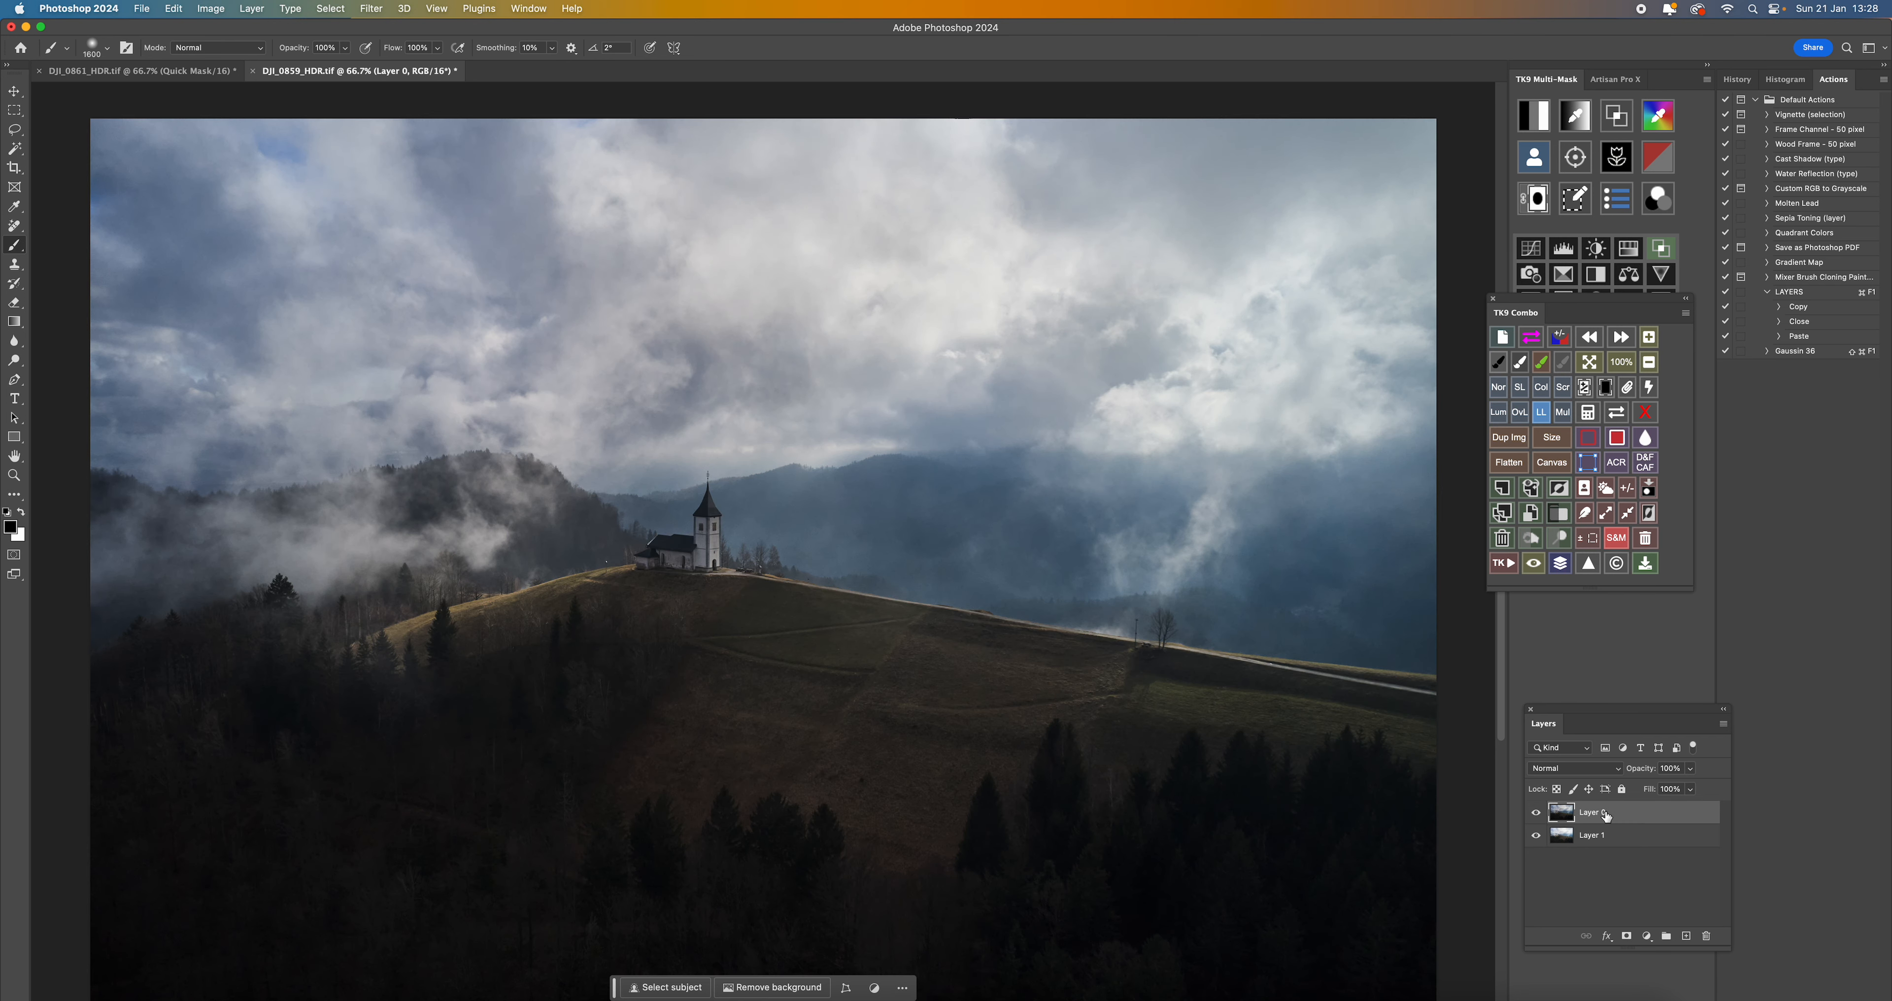
pyautogui.click(1627, 936)
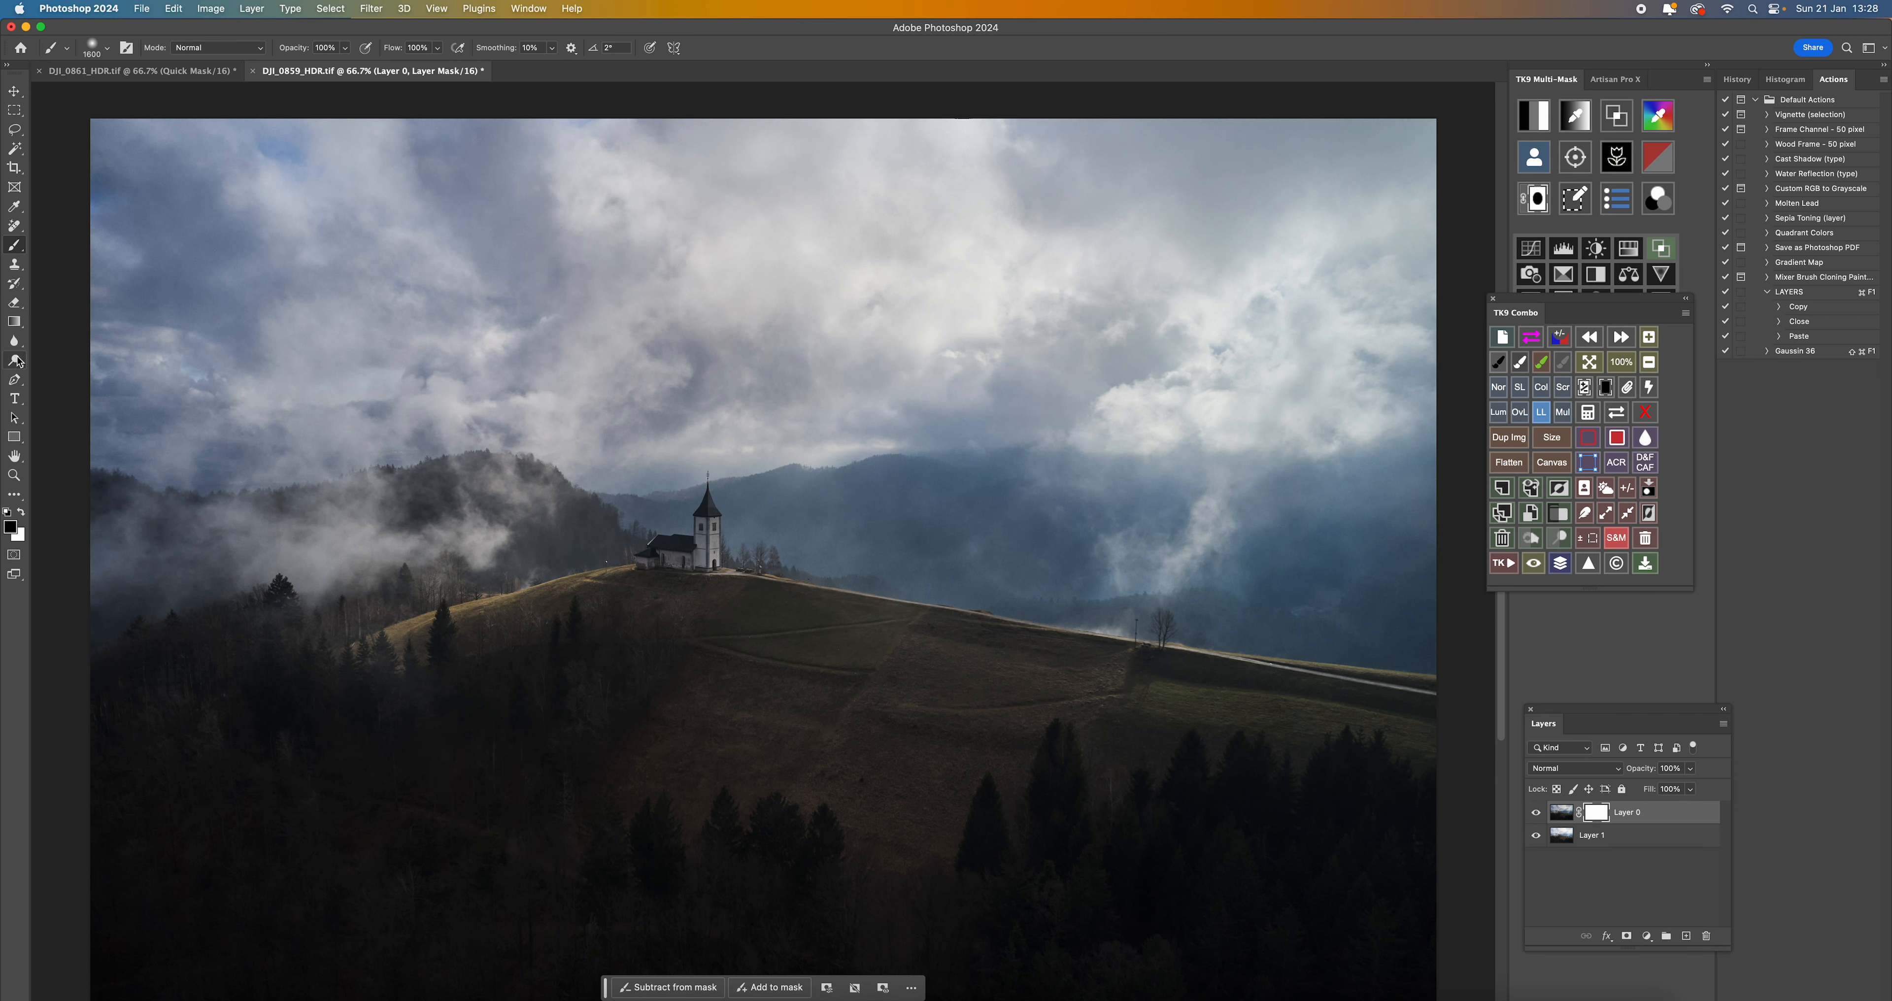
pyautogui.click(14, 322)
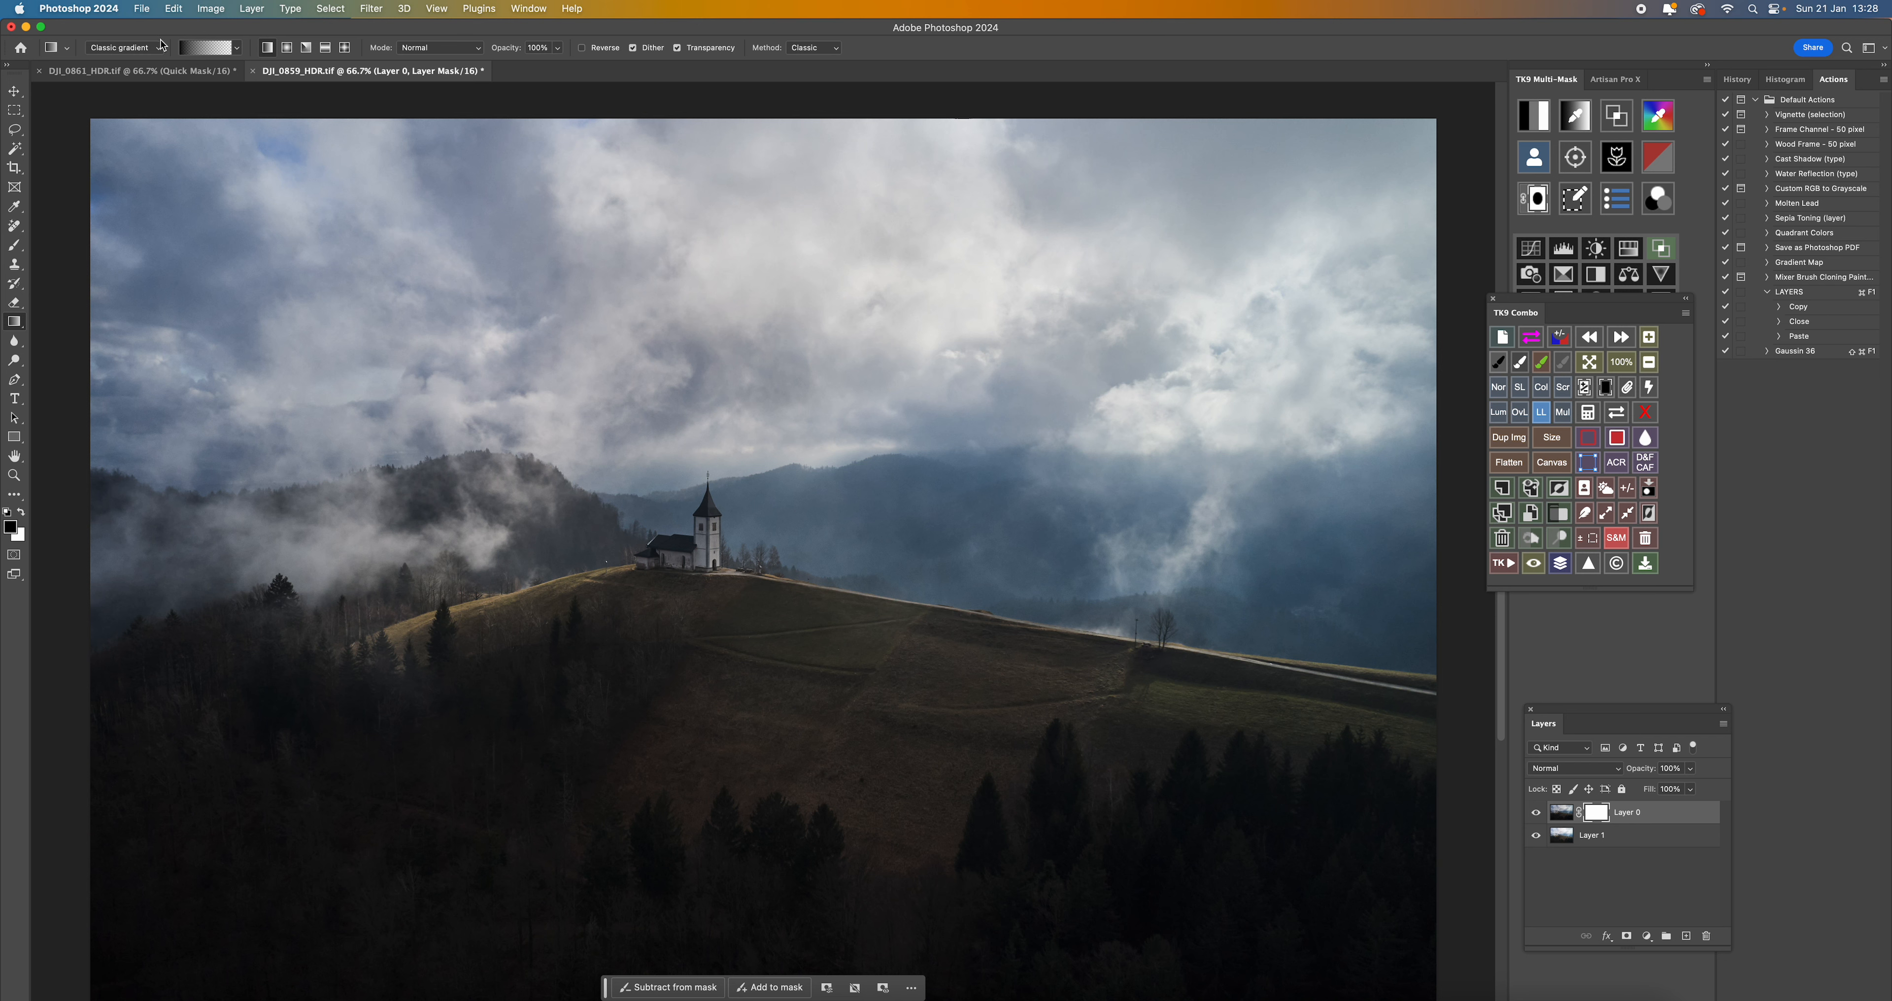
pyautogui.click(193, 51)
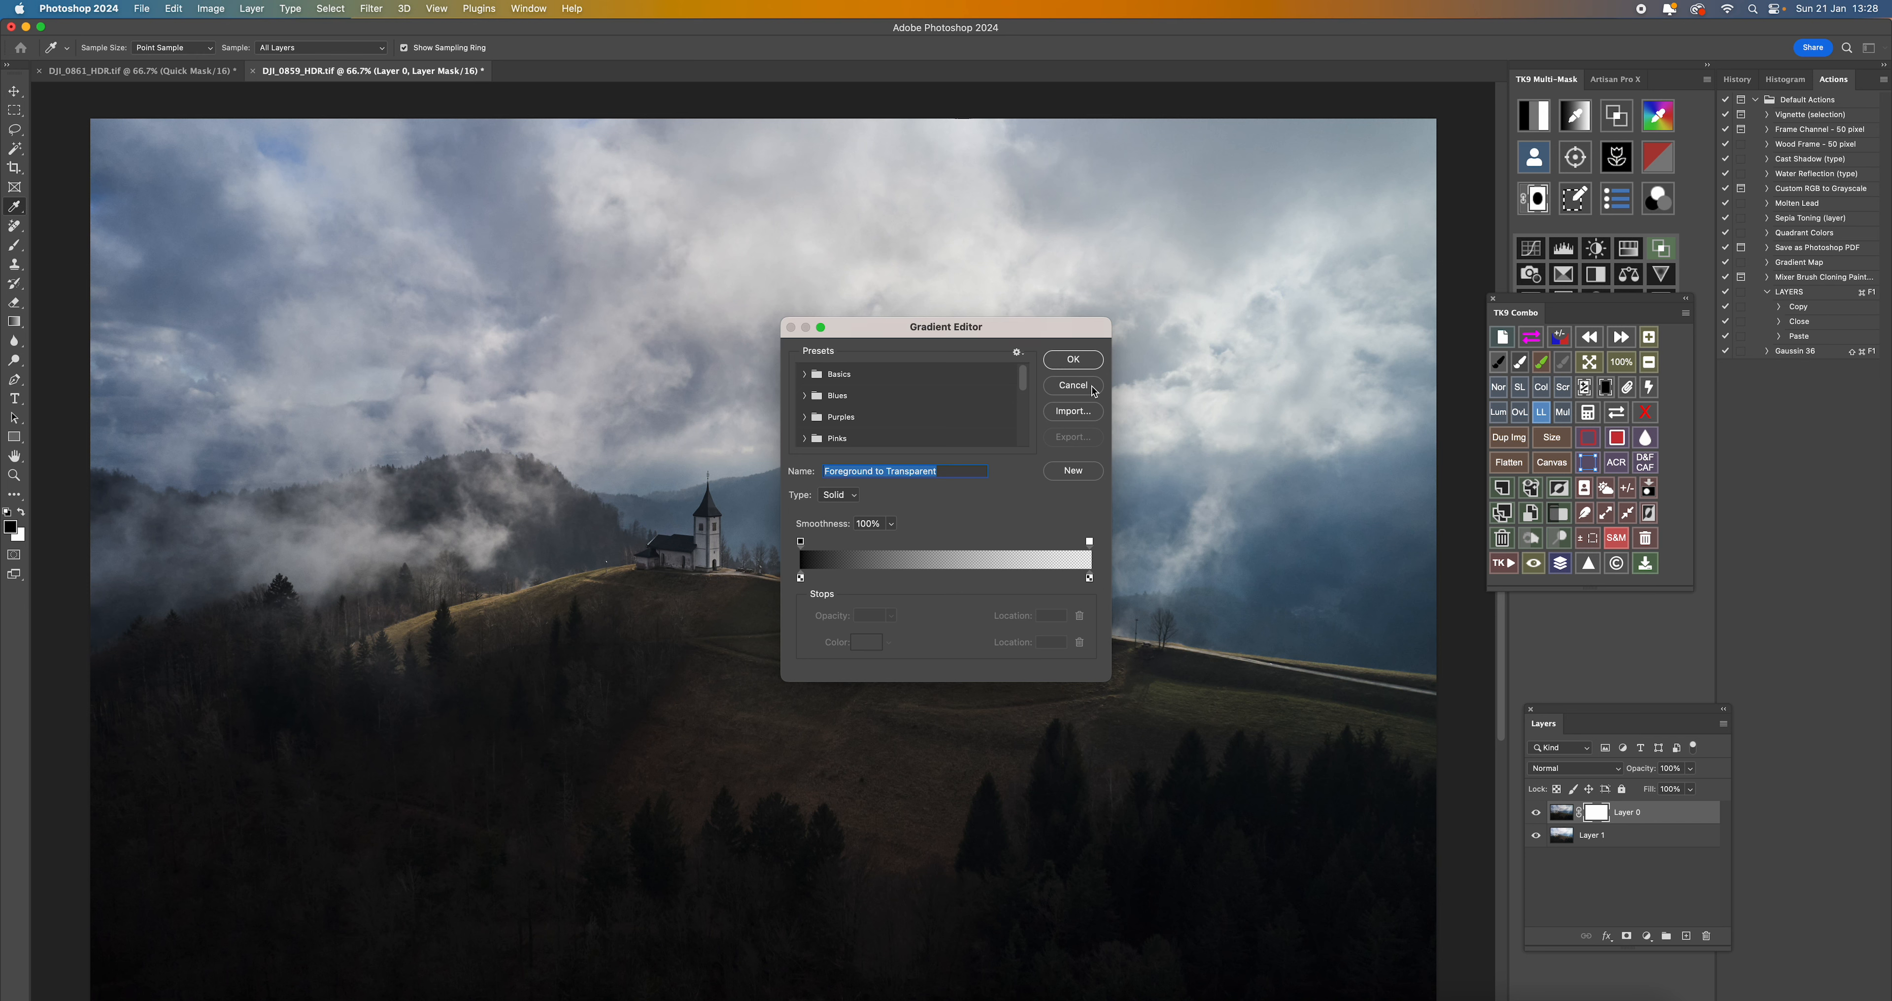
pyautogui.click(1088, 364)
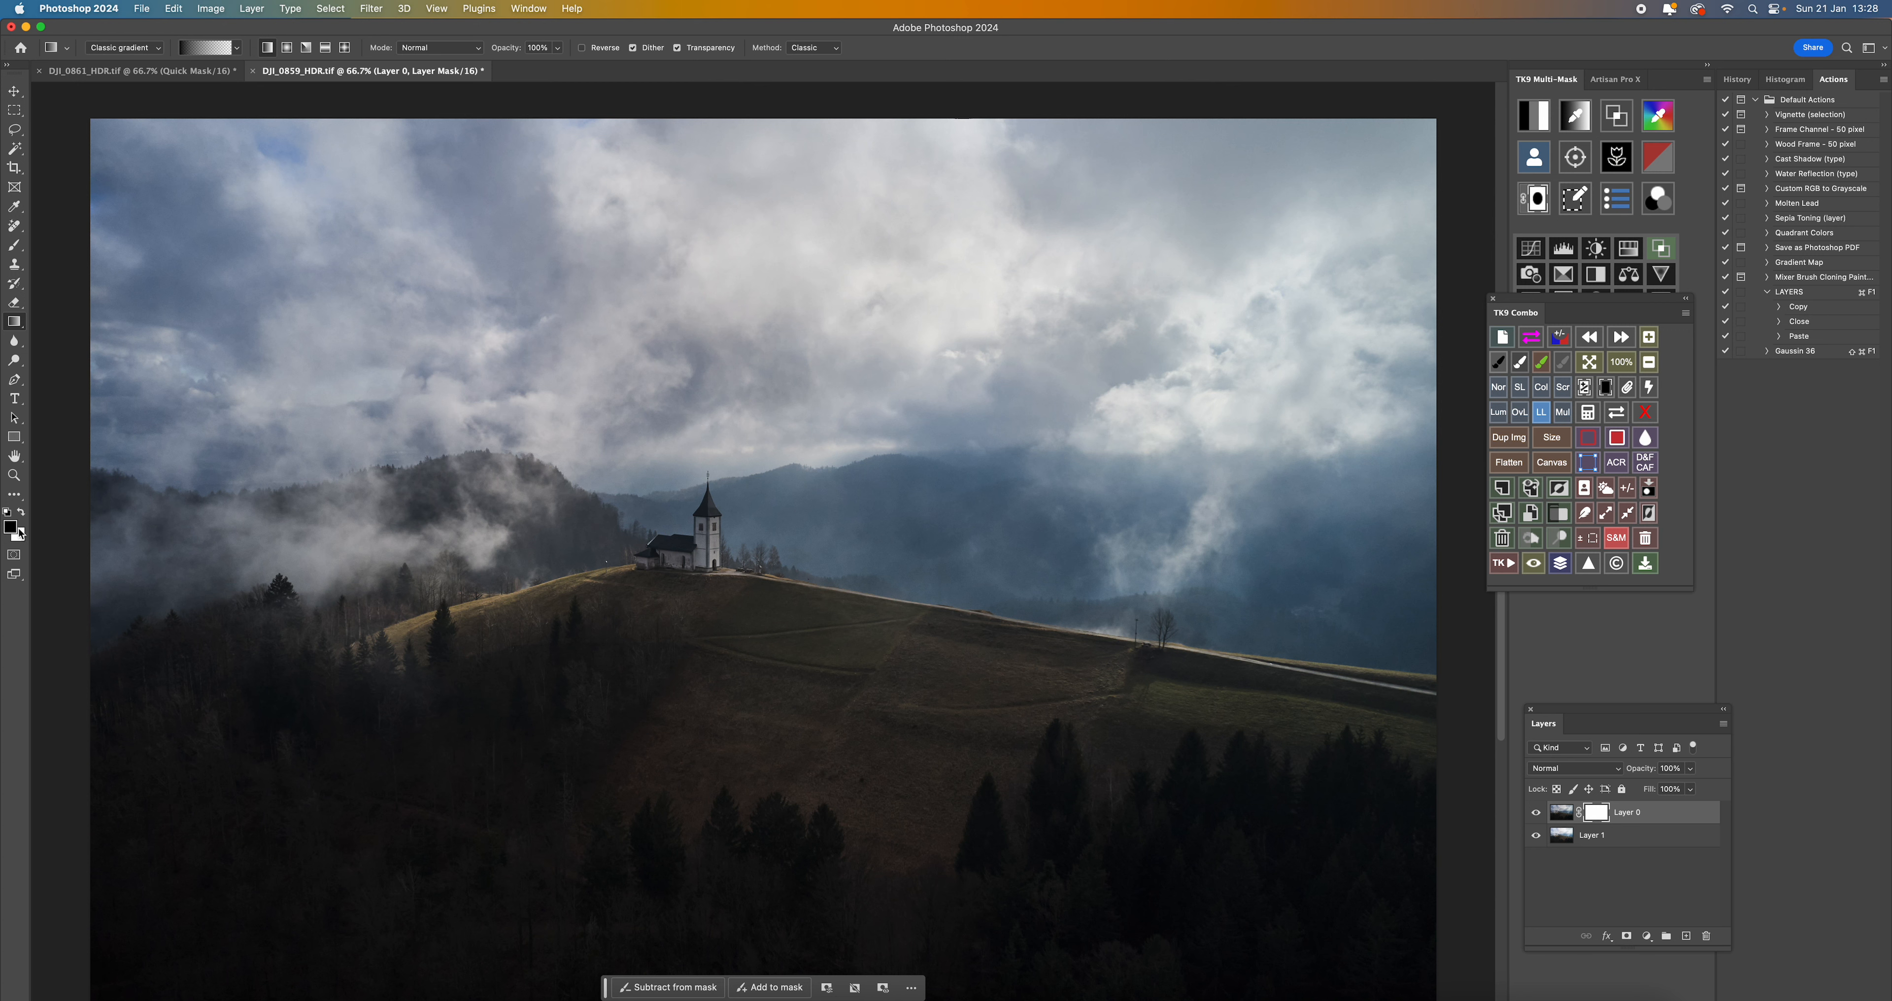
pyautogui.moveTo(748, 742); pyautogui.dragTo(780, 448)
pyautogui.moveTo(788, 783); pyautogui.dragTo(814, 417)
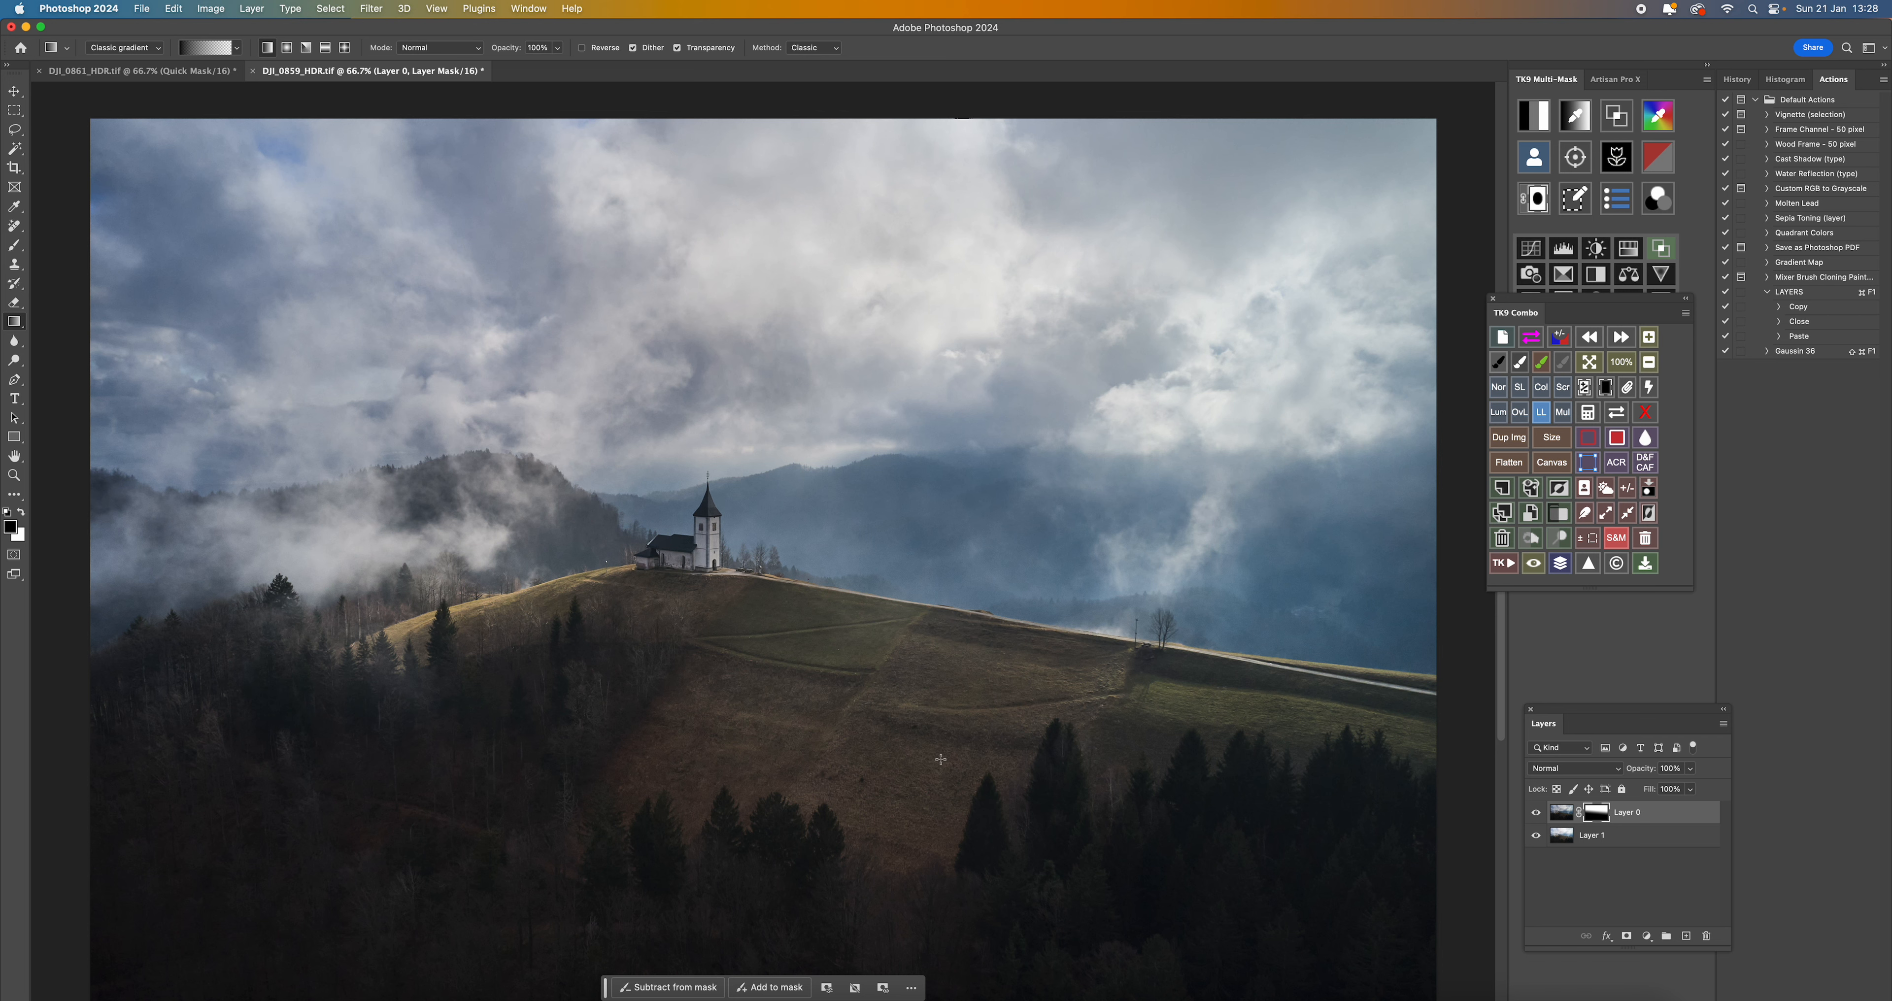
# - Check the blend with the dark layer hidden and shown, and inspect its gradient mask on its own
pyautogui.click(1538, 813)
pyautogui.click(1537, 812)
pyautogui.keyDown('alt'); pyautogui.click(1600, 815); pyautogui.keyUp('alt')
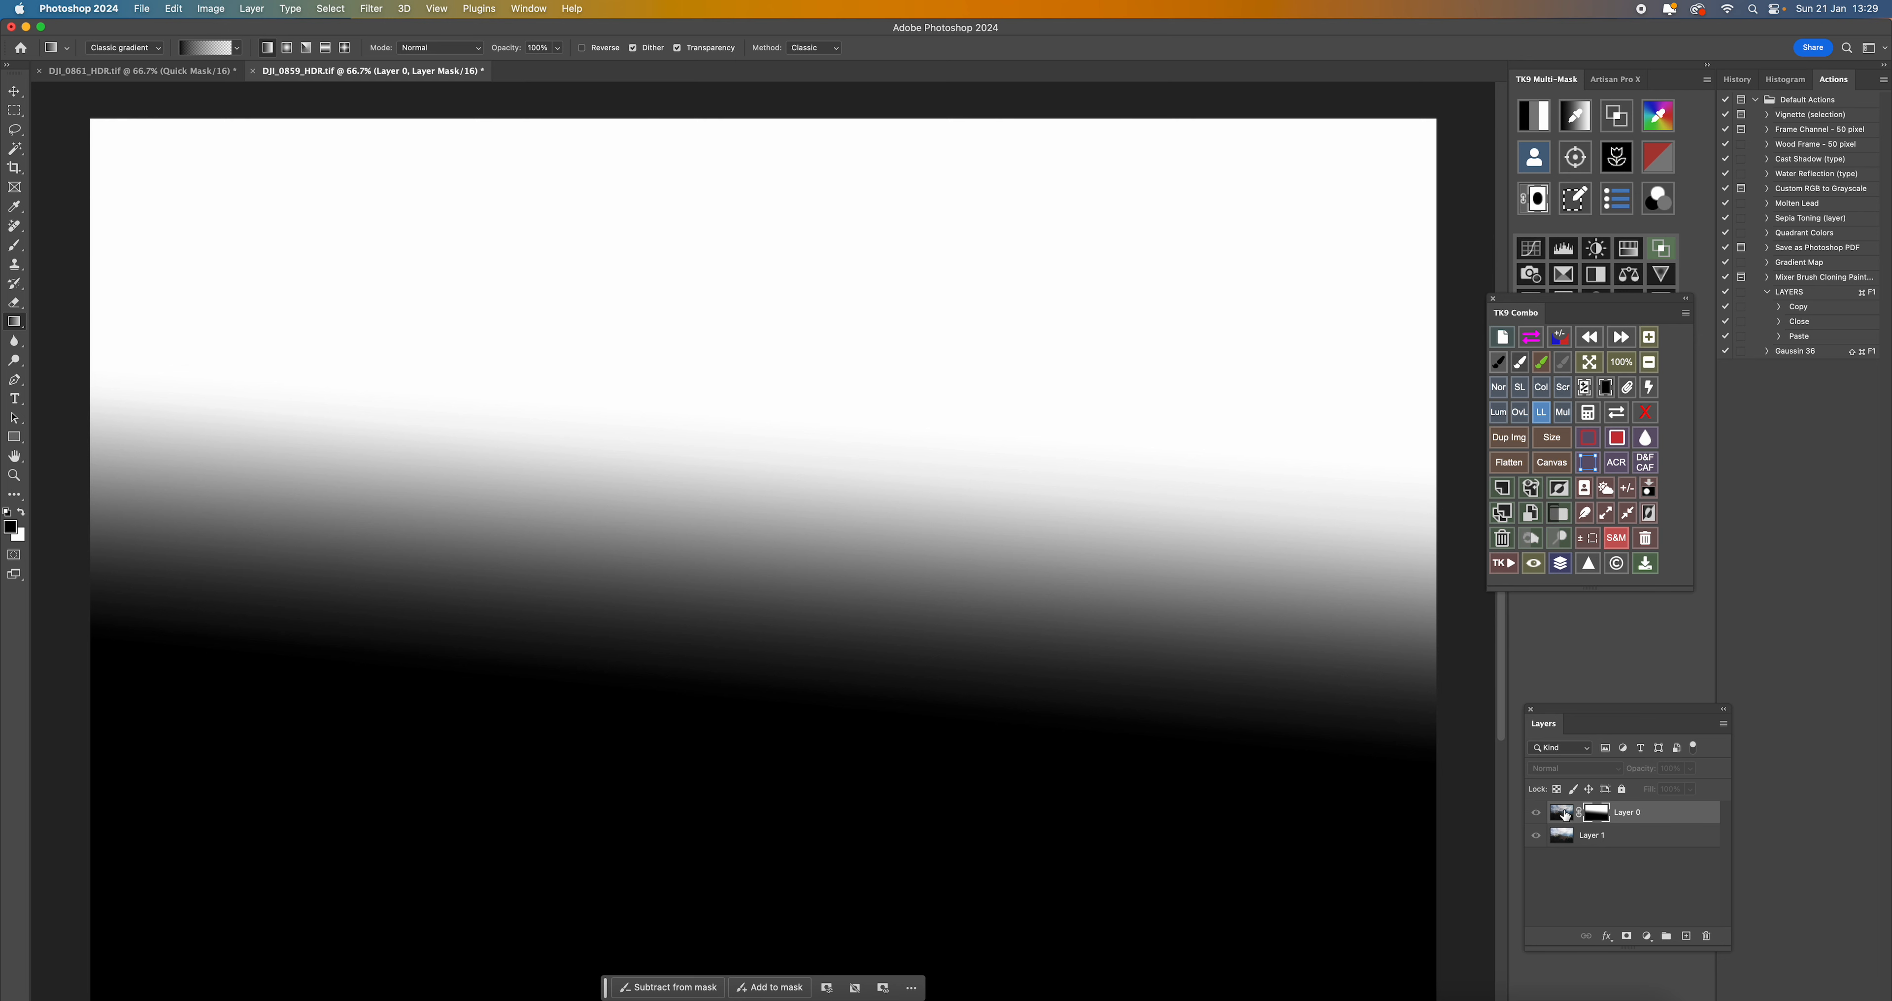
pyautogui.keyDown('alt'); pyautogui.click(1588, 818); pyautogui.keyUp('alt')
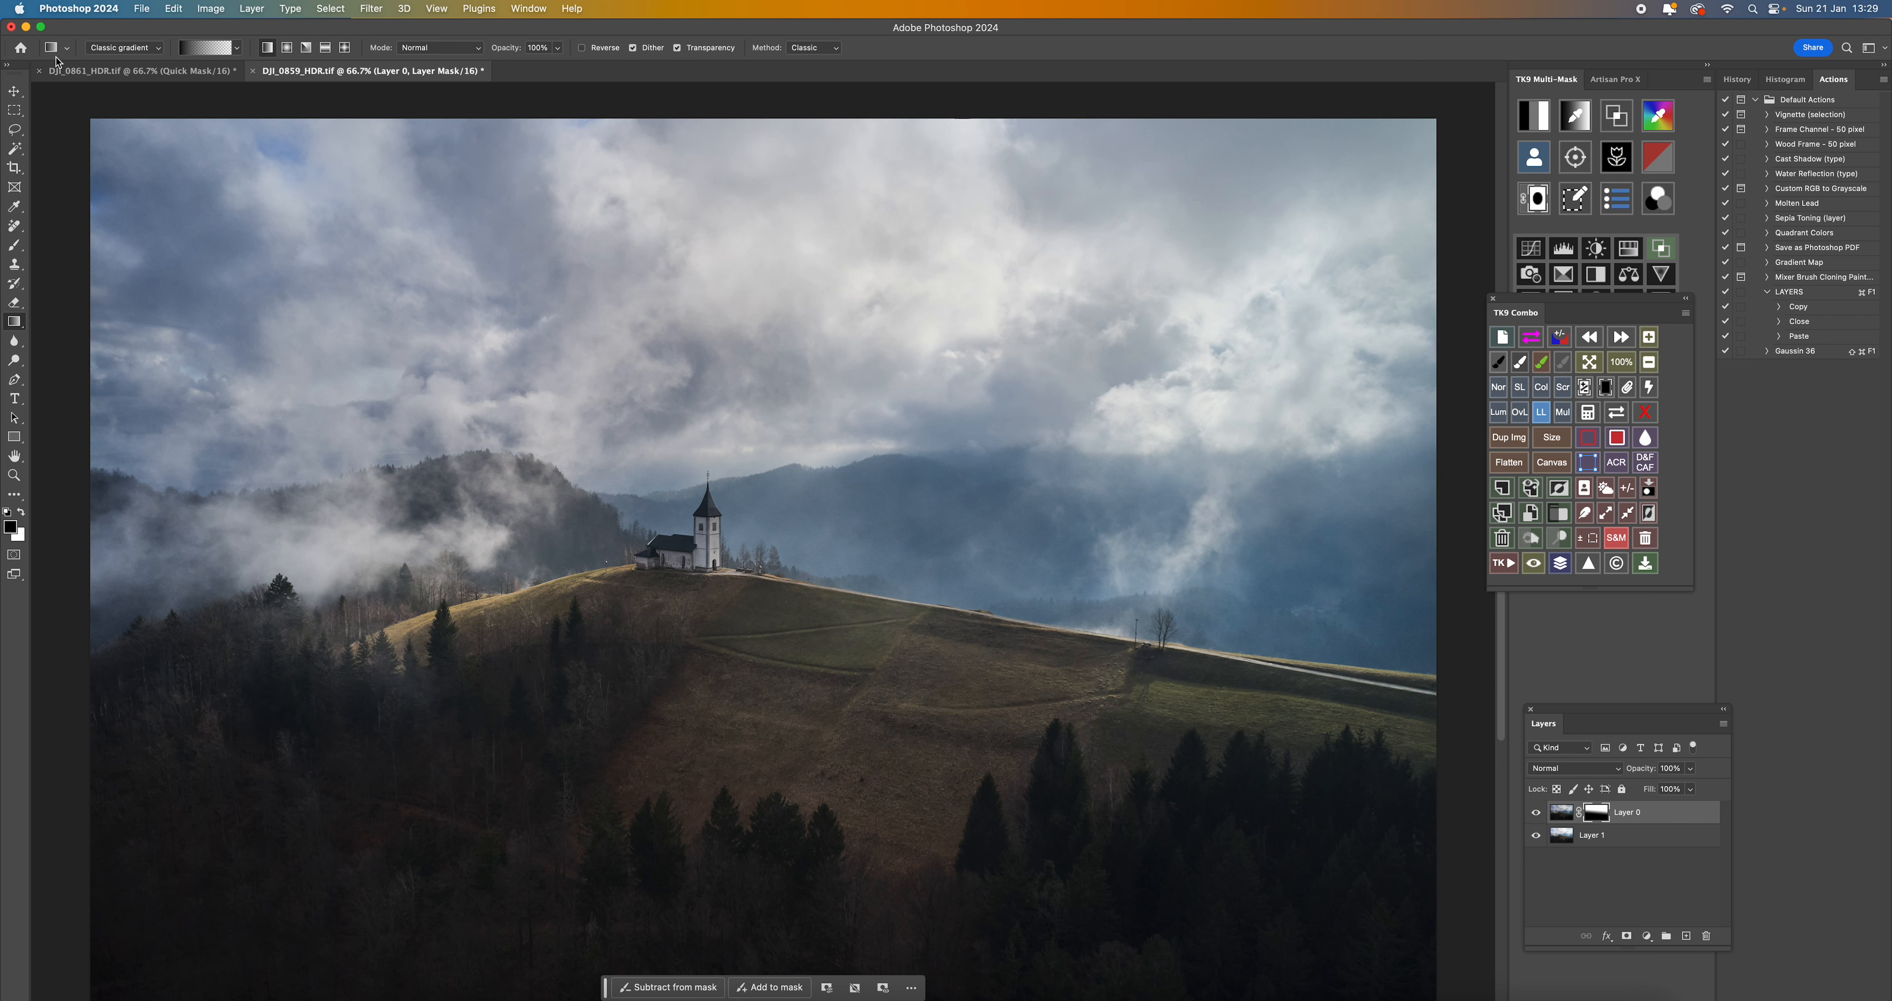
# - Compare the blend with the finished DJI_0861_HDR.tif, and flatten DJI_0859_HDR.tif into a single background layer
pyautogui.click(83, 72)
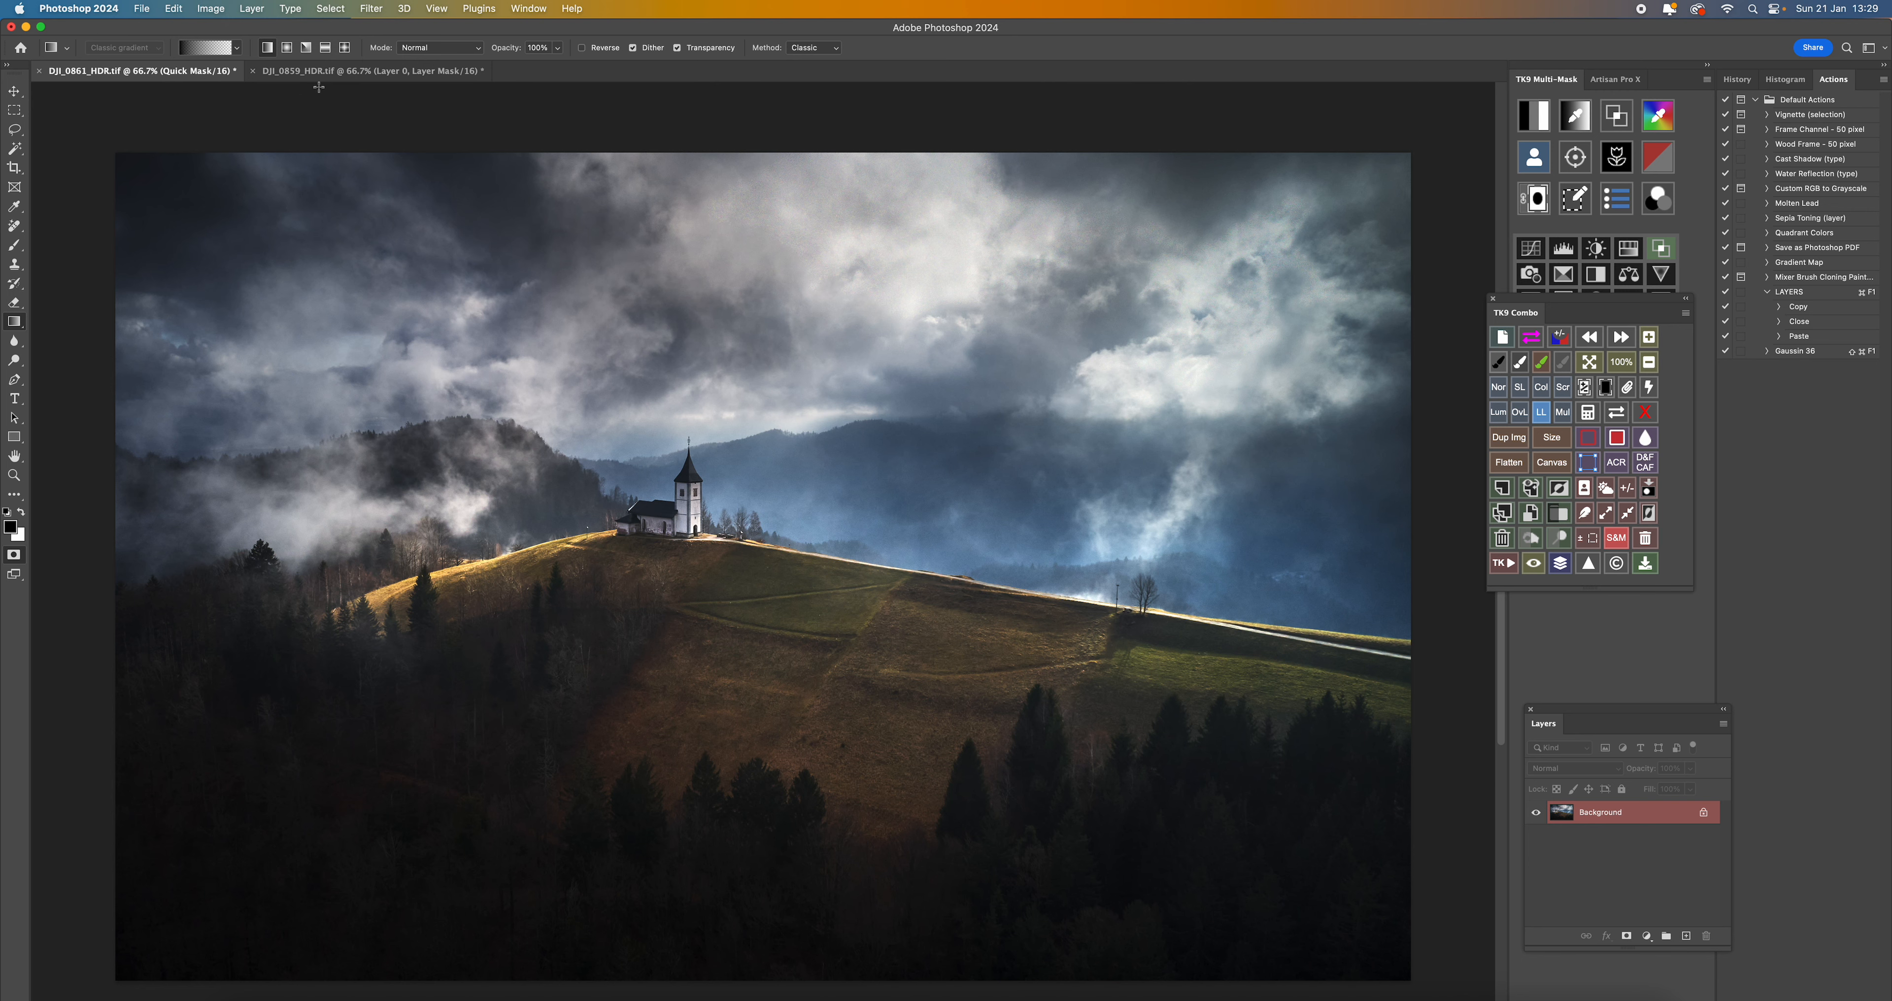
pyautogui.click(334, 72)
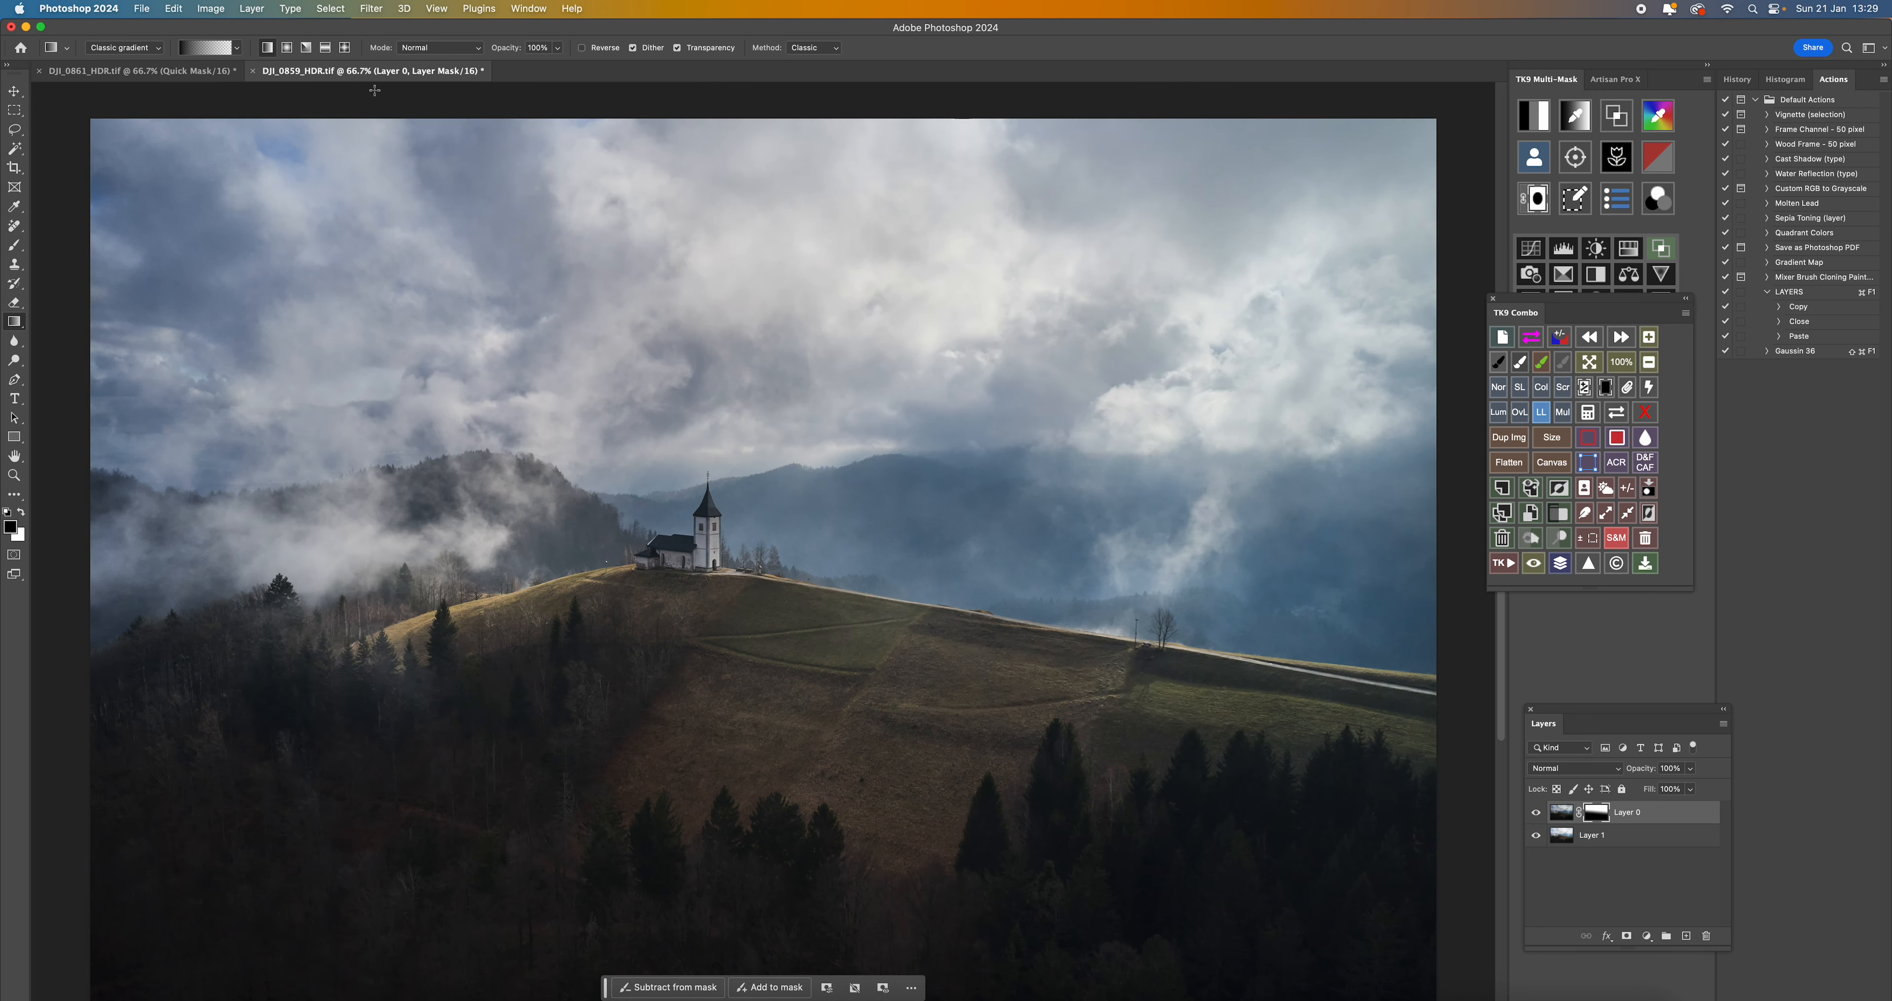
pyautogui.rightClick(1635, 820)
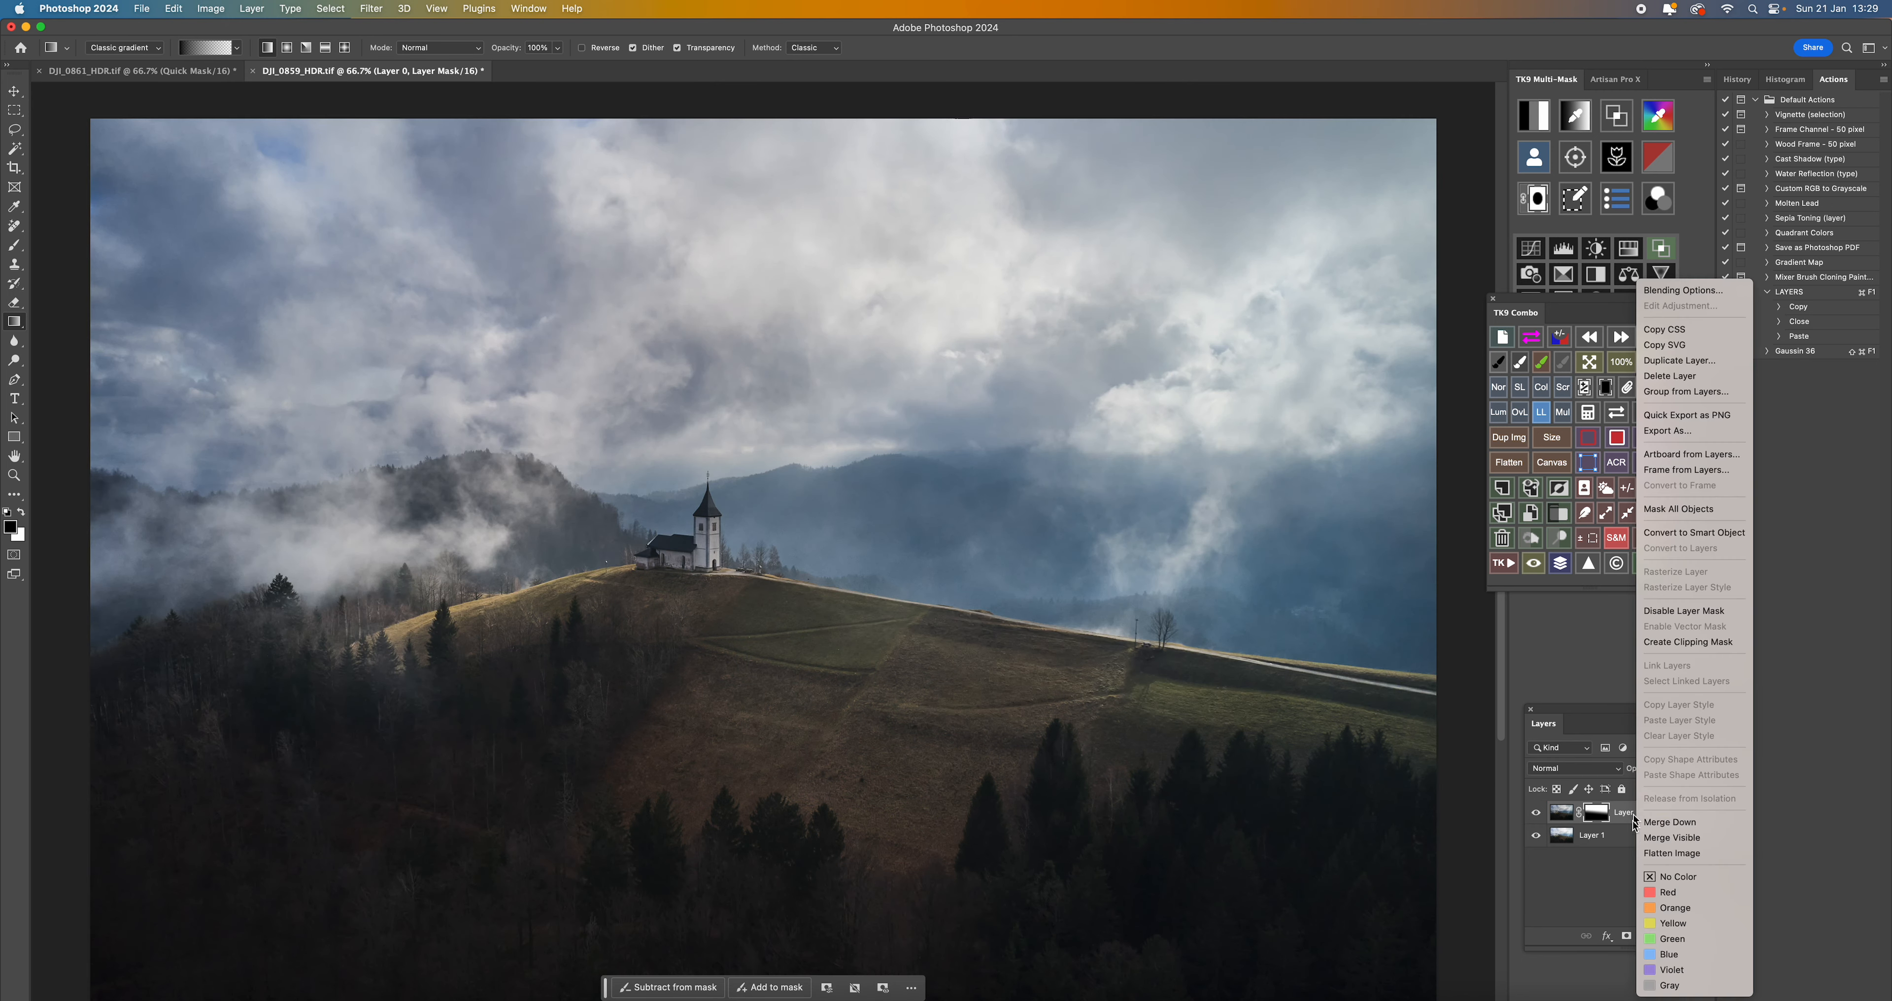
pyautogui.click(1672, 853)
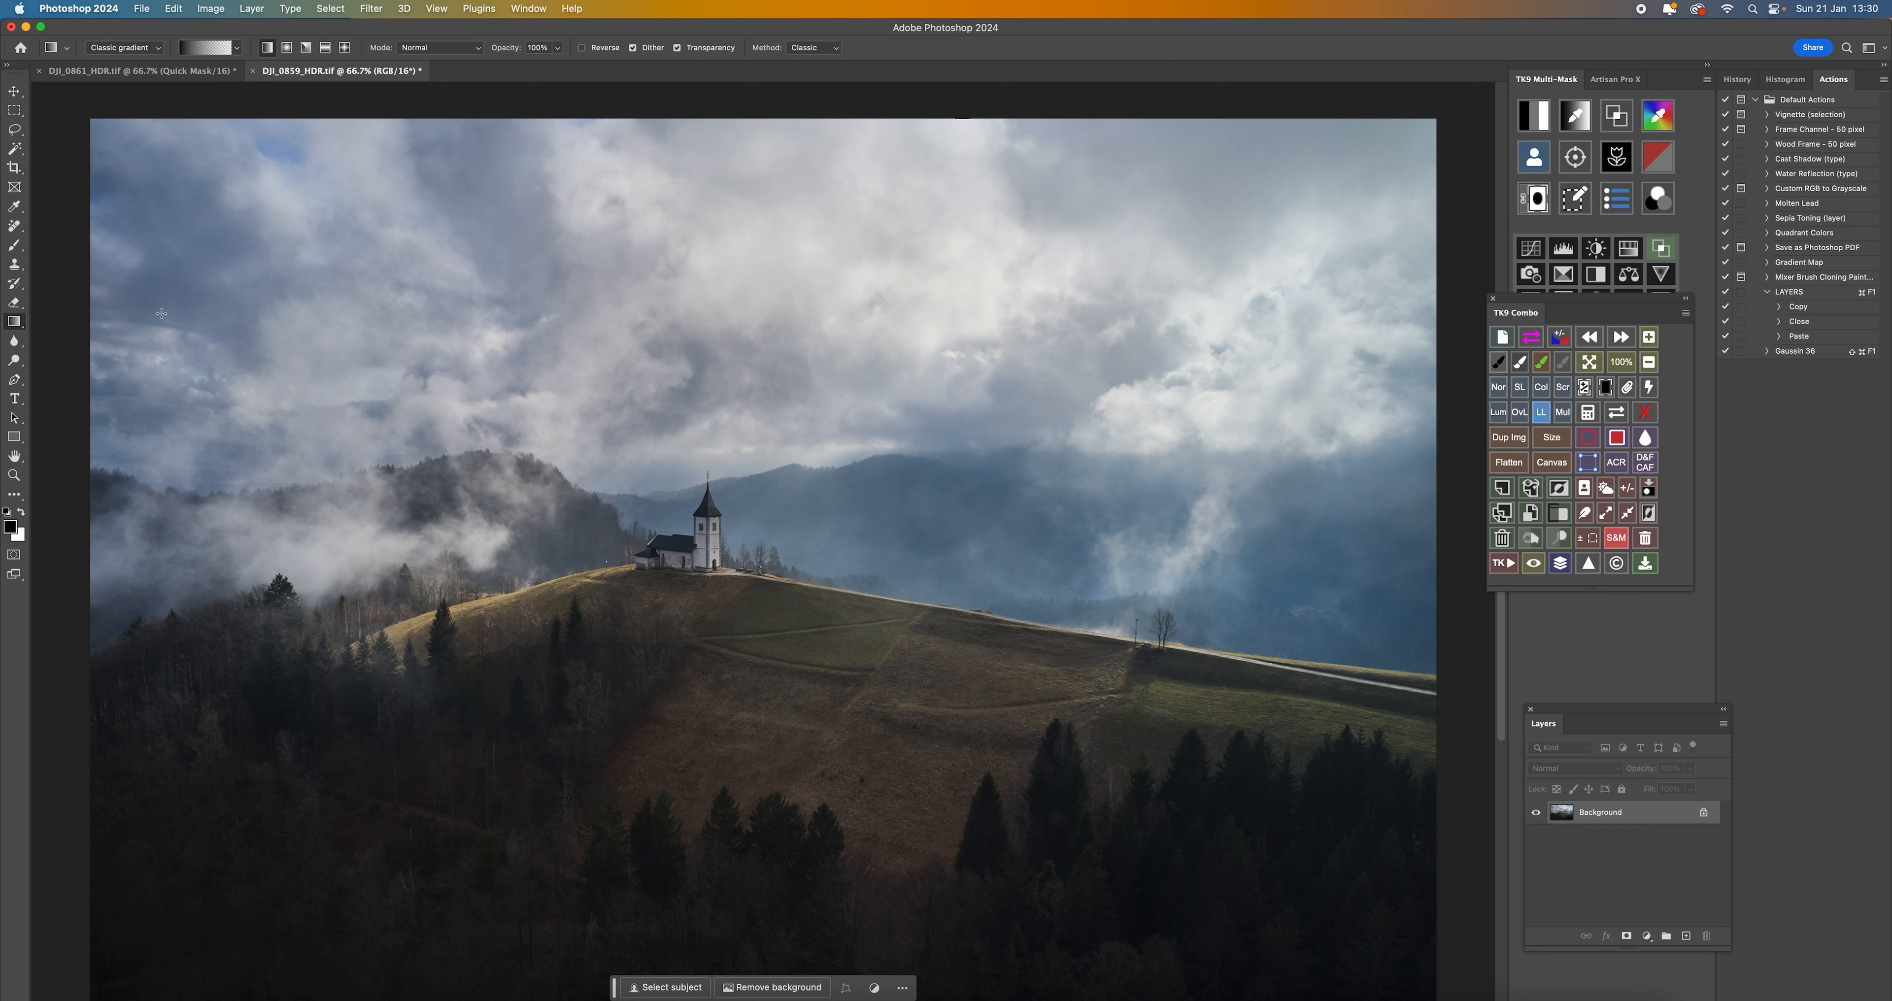
# - Compare the flattened image with the finished DJI_0861_HDR.tif, and open DJI_0859_HDR.tif in the Camera Raw filter
pyautogui.click(157, 72)
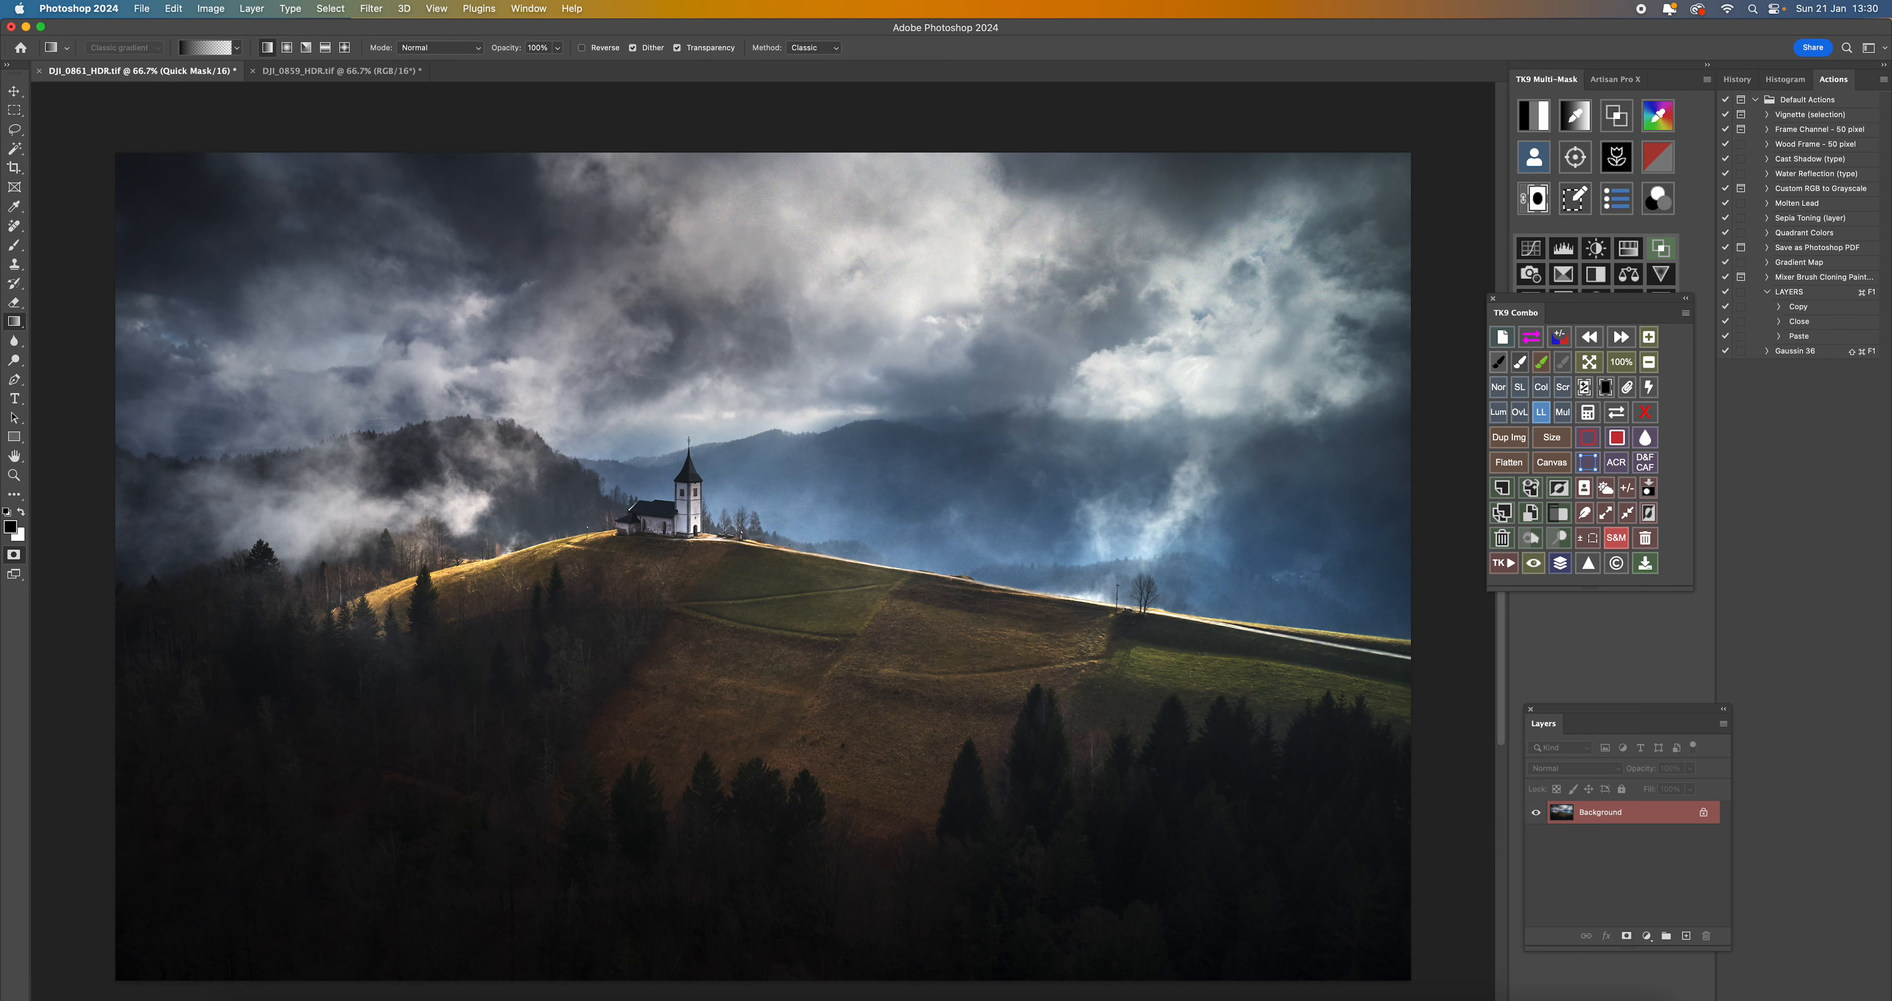
pyautogui.click(360, 72)
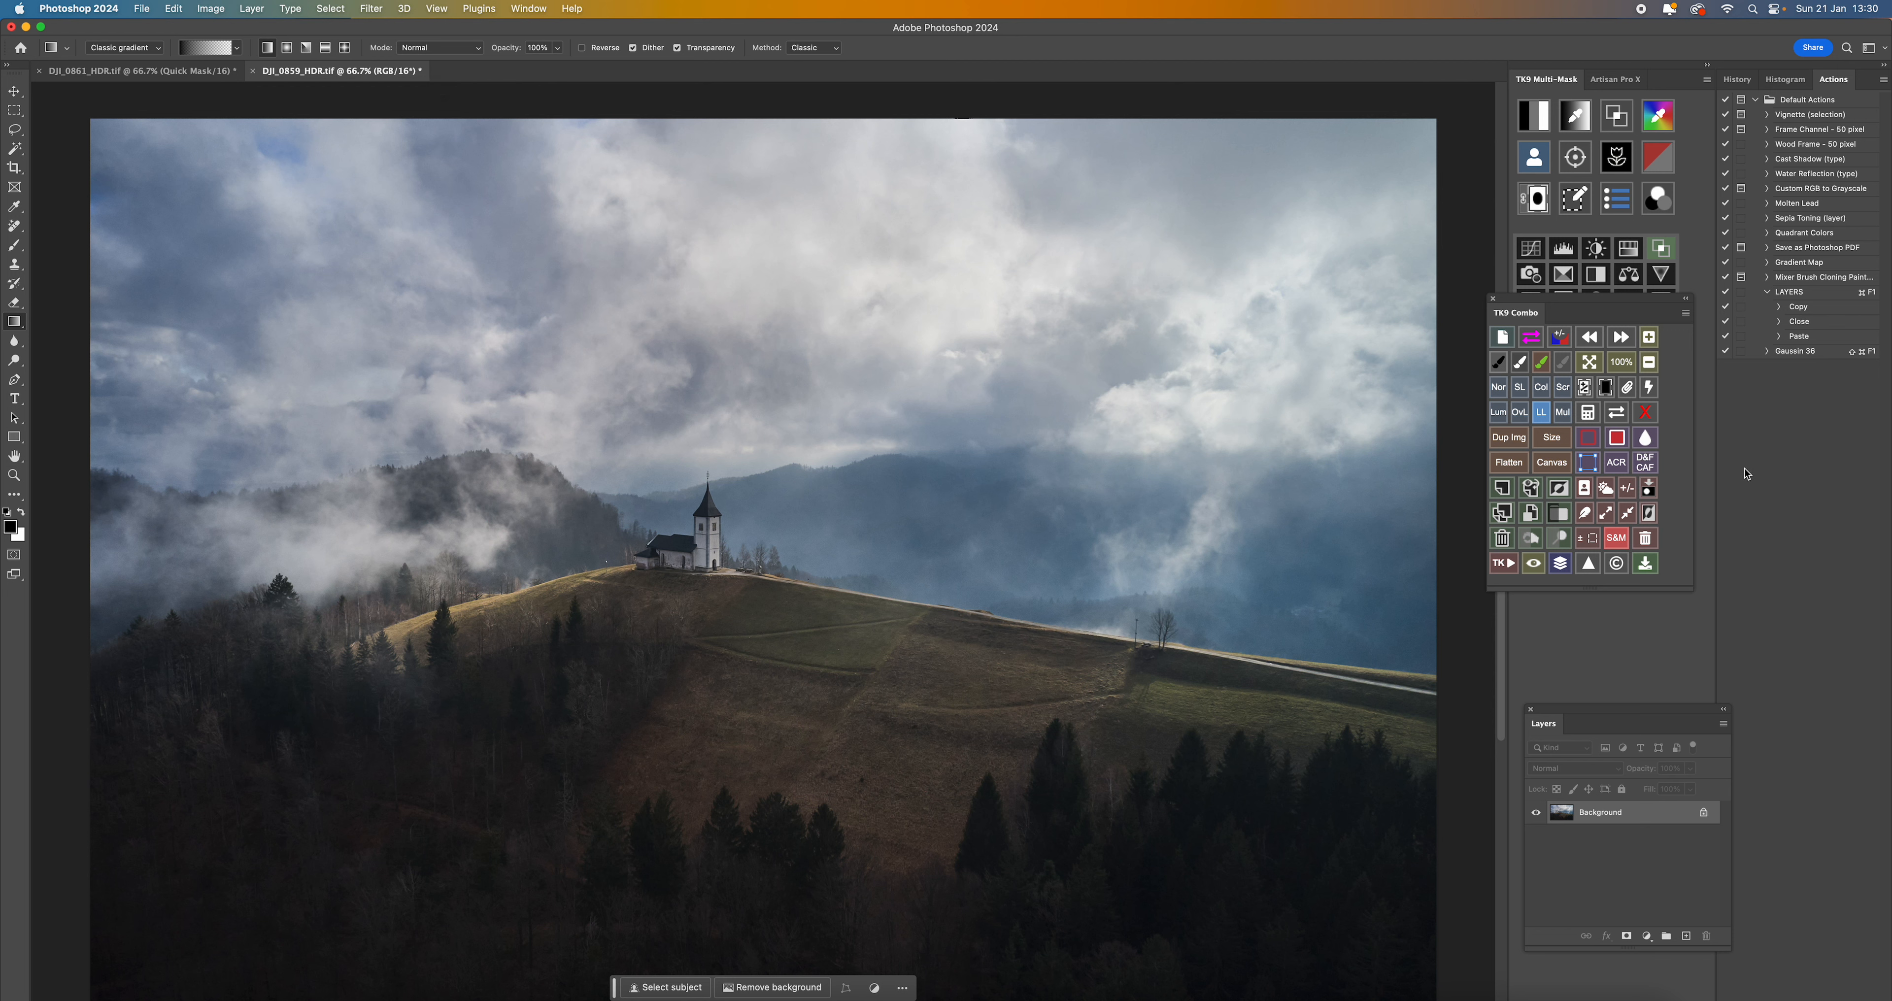
pyautogui.click(1621, 469)
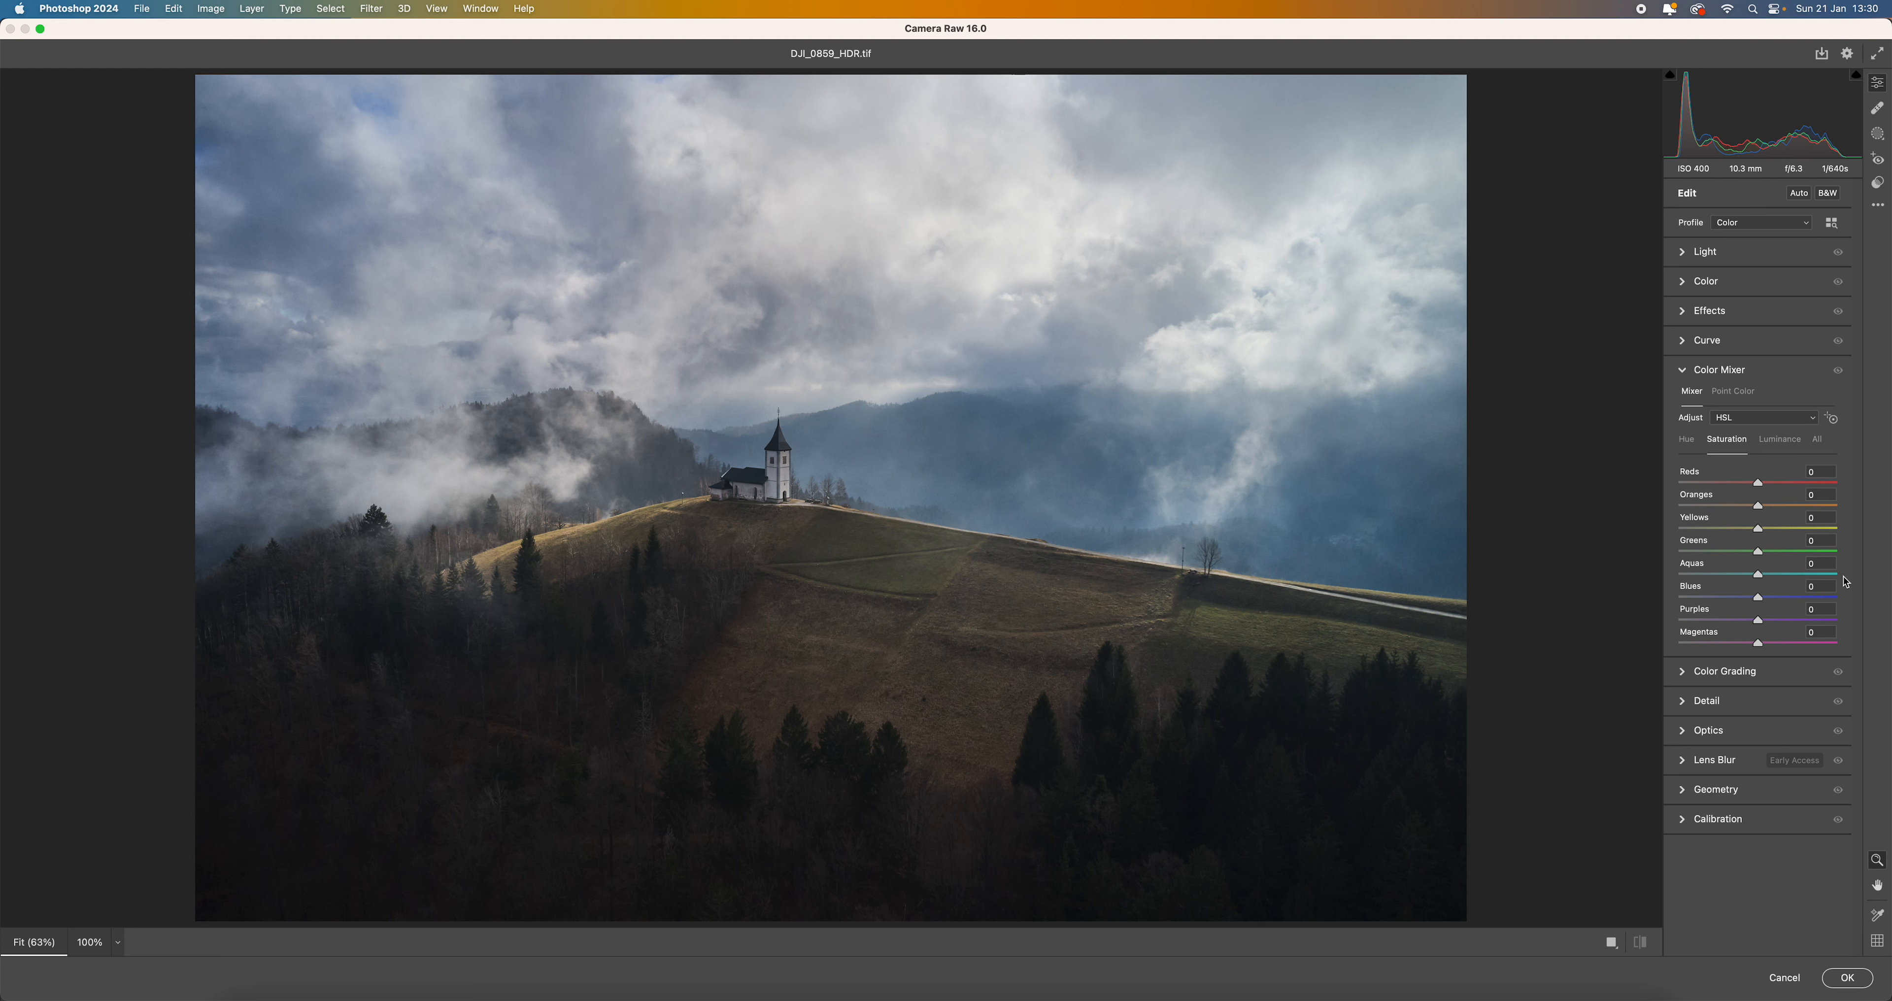
# - Add a wide radial gradient mask over the church and hillside, tilted to follow the slope of the hill
pyautogui.click(1878, 137)
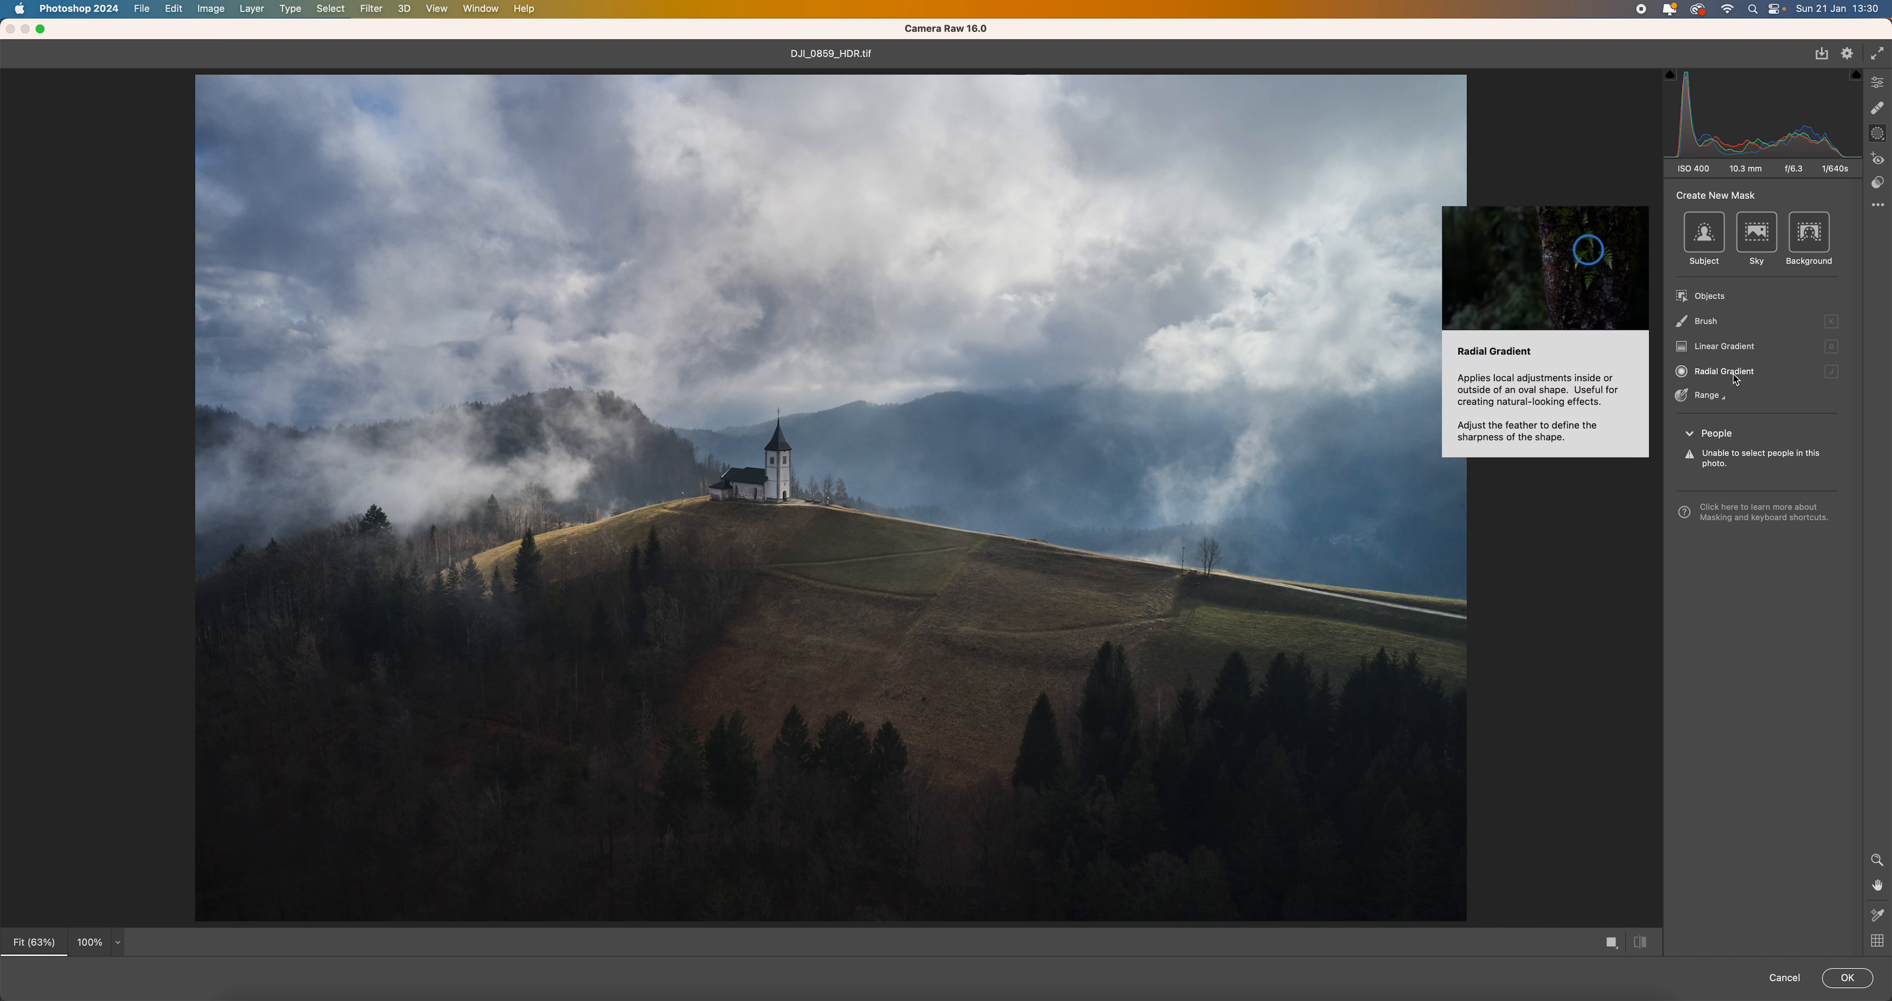
pyautogui.click(1736, 379)
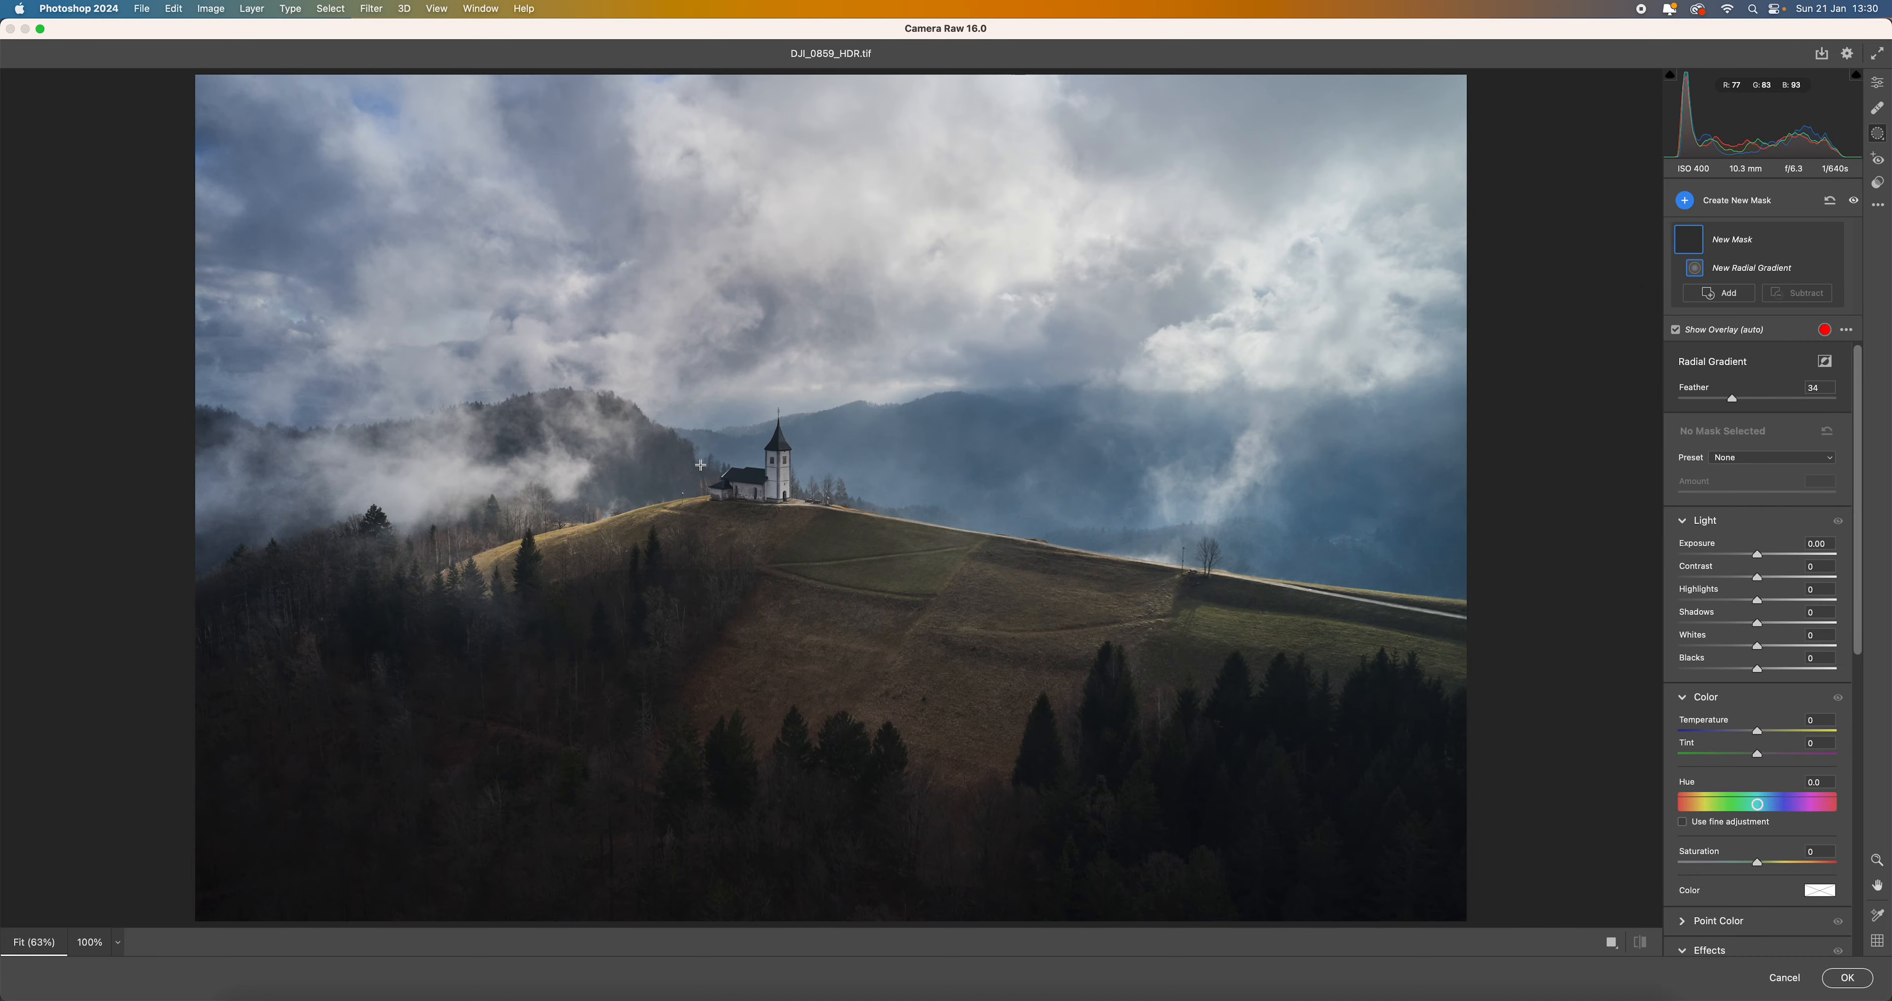
pyautogui.moveTo(700, 465); pyautogui.dragTo(1375, 687)
pyautogui.moveTo(1366, 293); pyautogui.dragTo(1380, 369)
pyautogui.moveTo(485, 410); pyautogui.dragTo(637, 513)
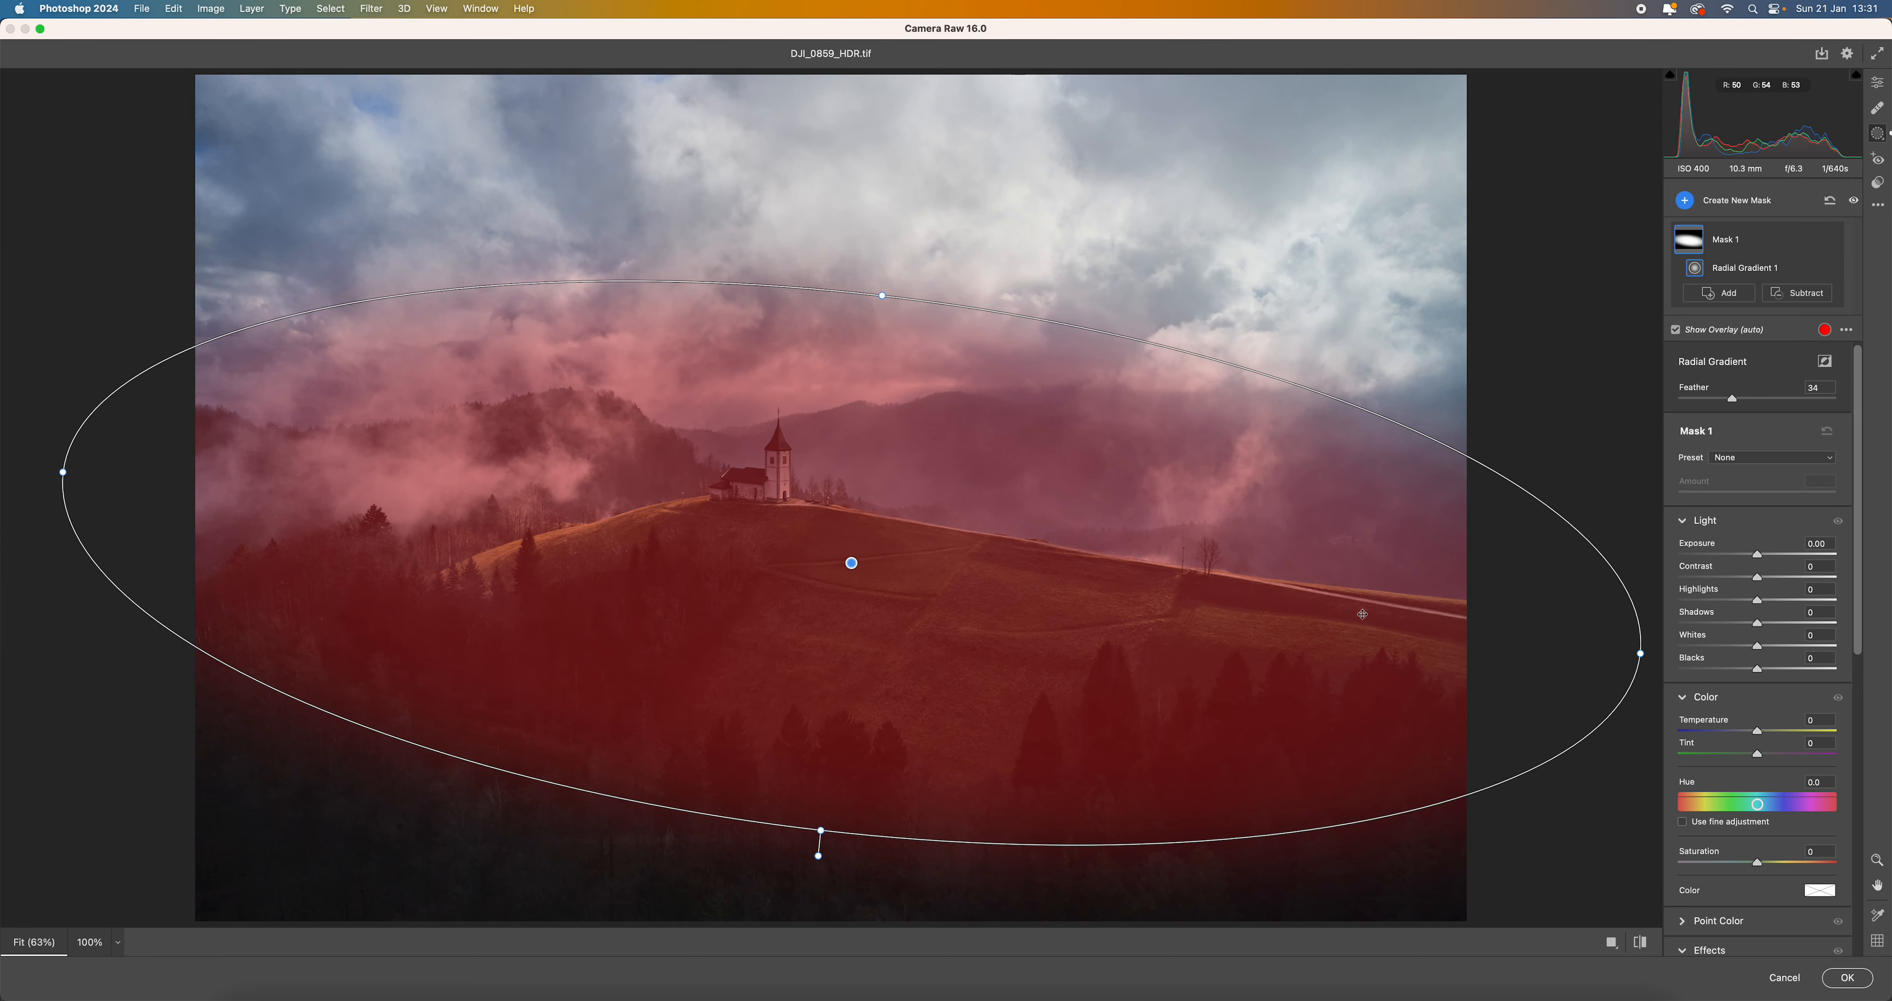
pyautogui.moveTo(739, 579); pyautogui.dragTo(760, 583)
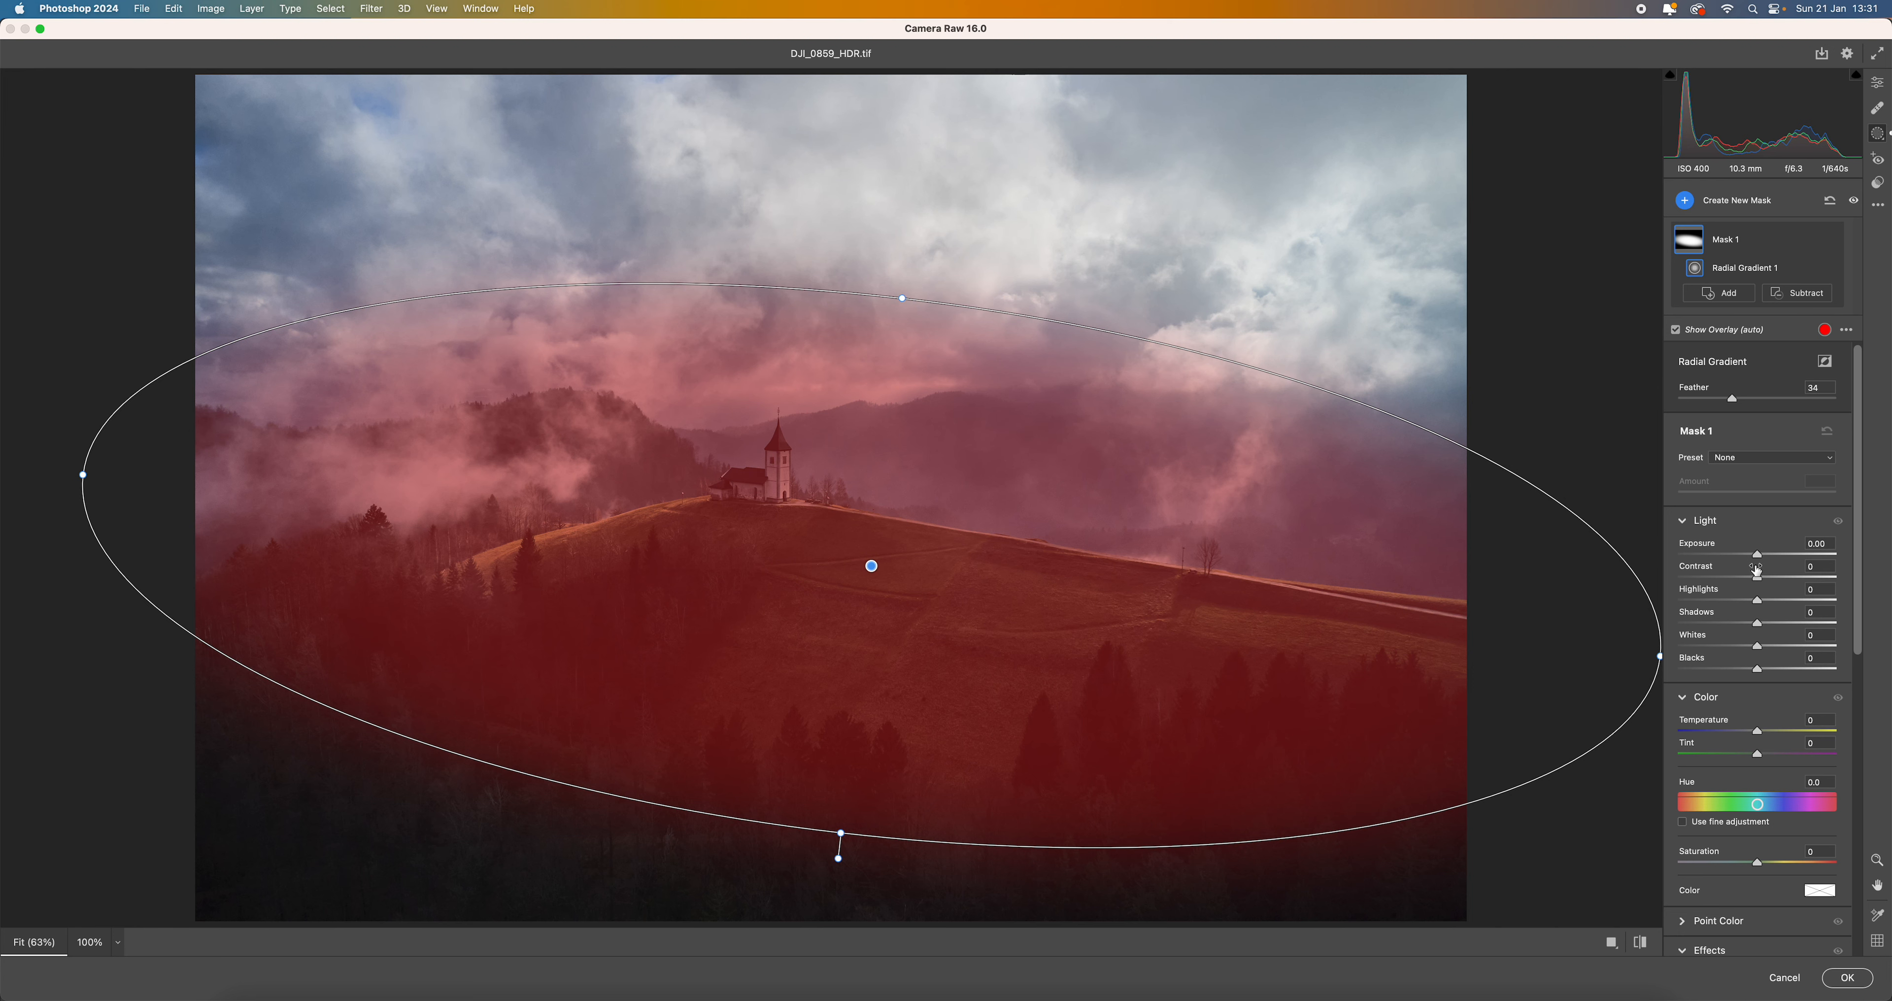
# - Invert the radial gradient so it affects the surroundings of the church and hillside, and set its exposure to -0.85
pyautogui.moveTo(1757, 555); pyautogui.dragTo(1750, 555)
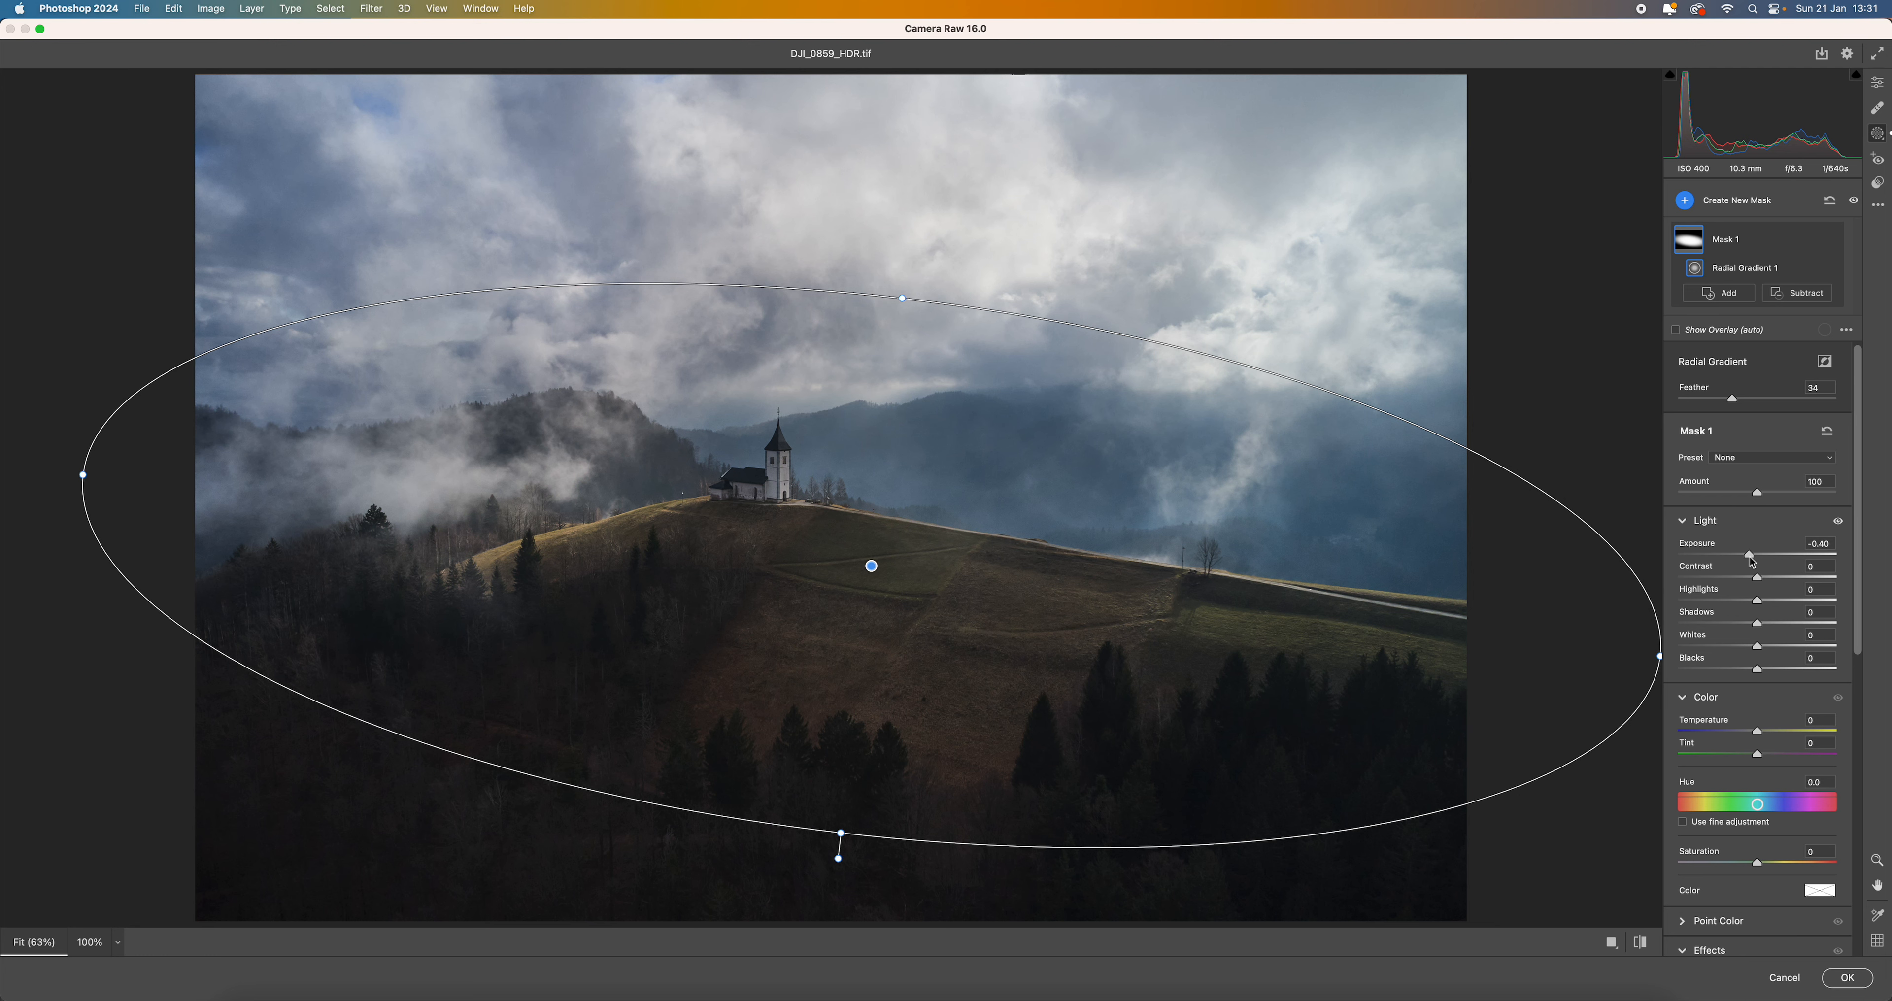
pyautogui.doubleClick(1752, 560)
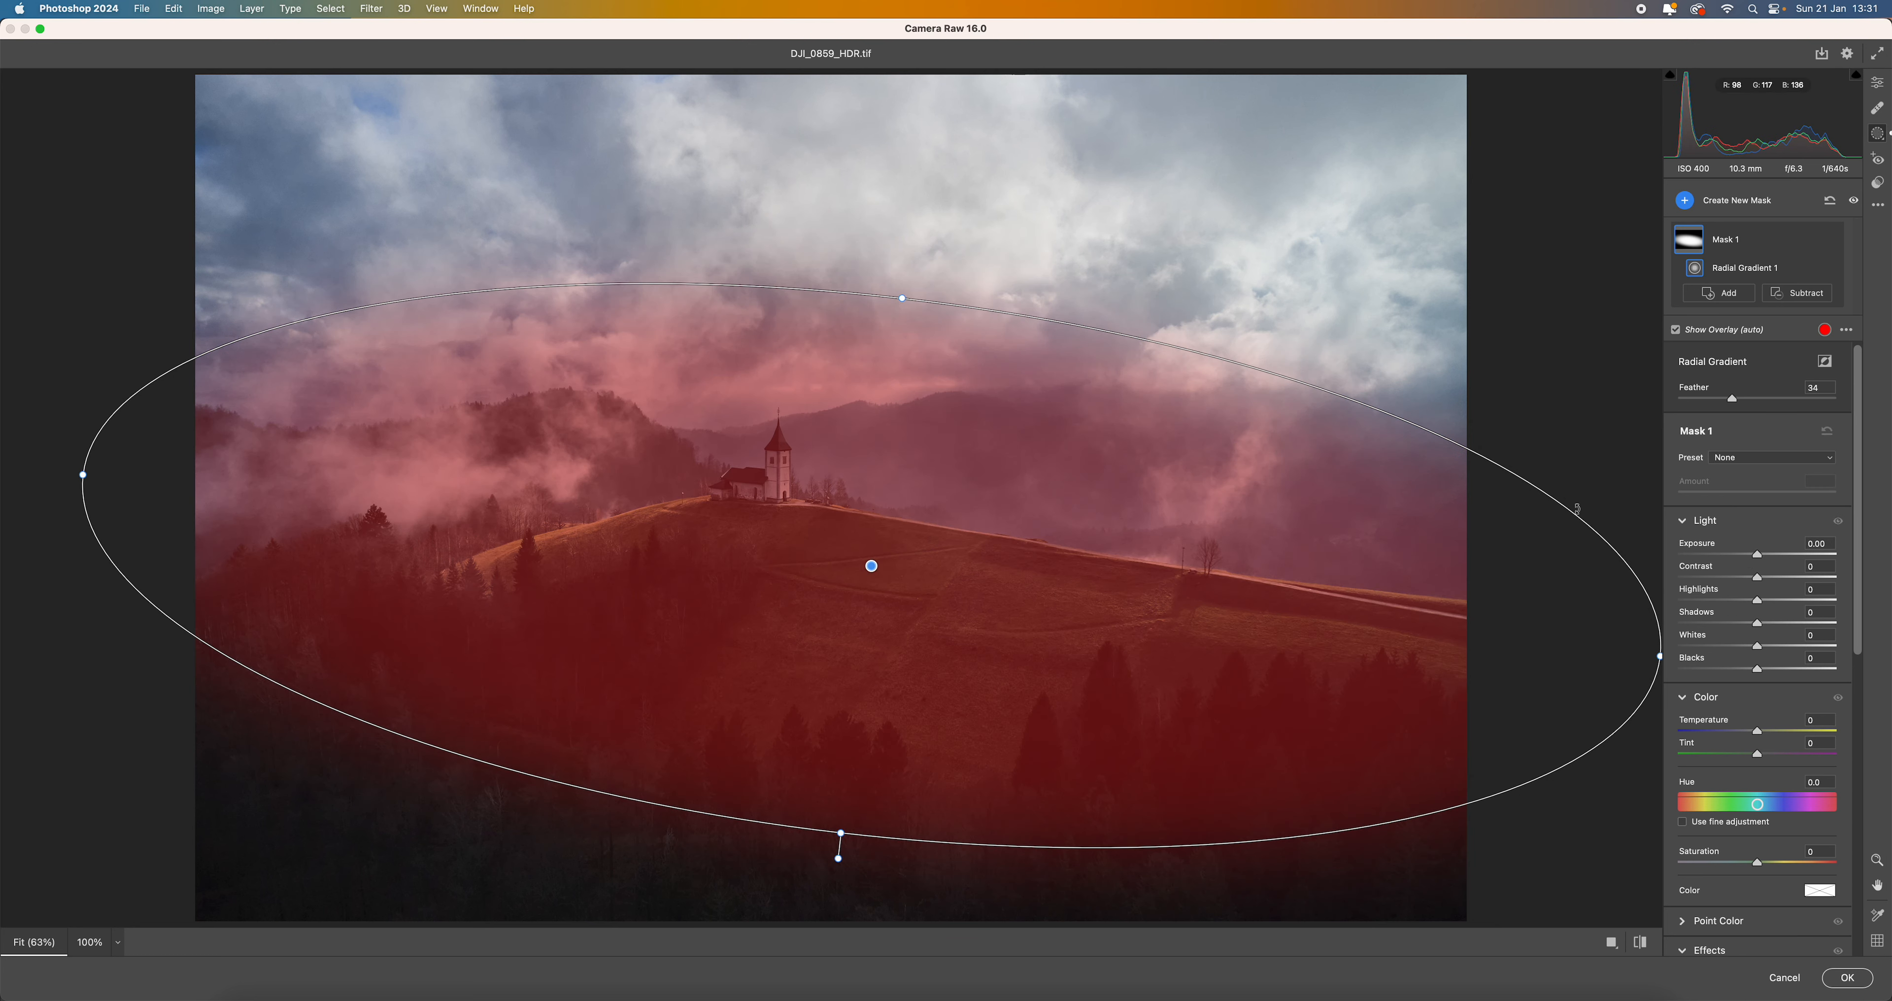
pyautogui.click(1826, 363)
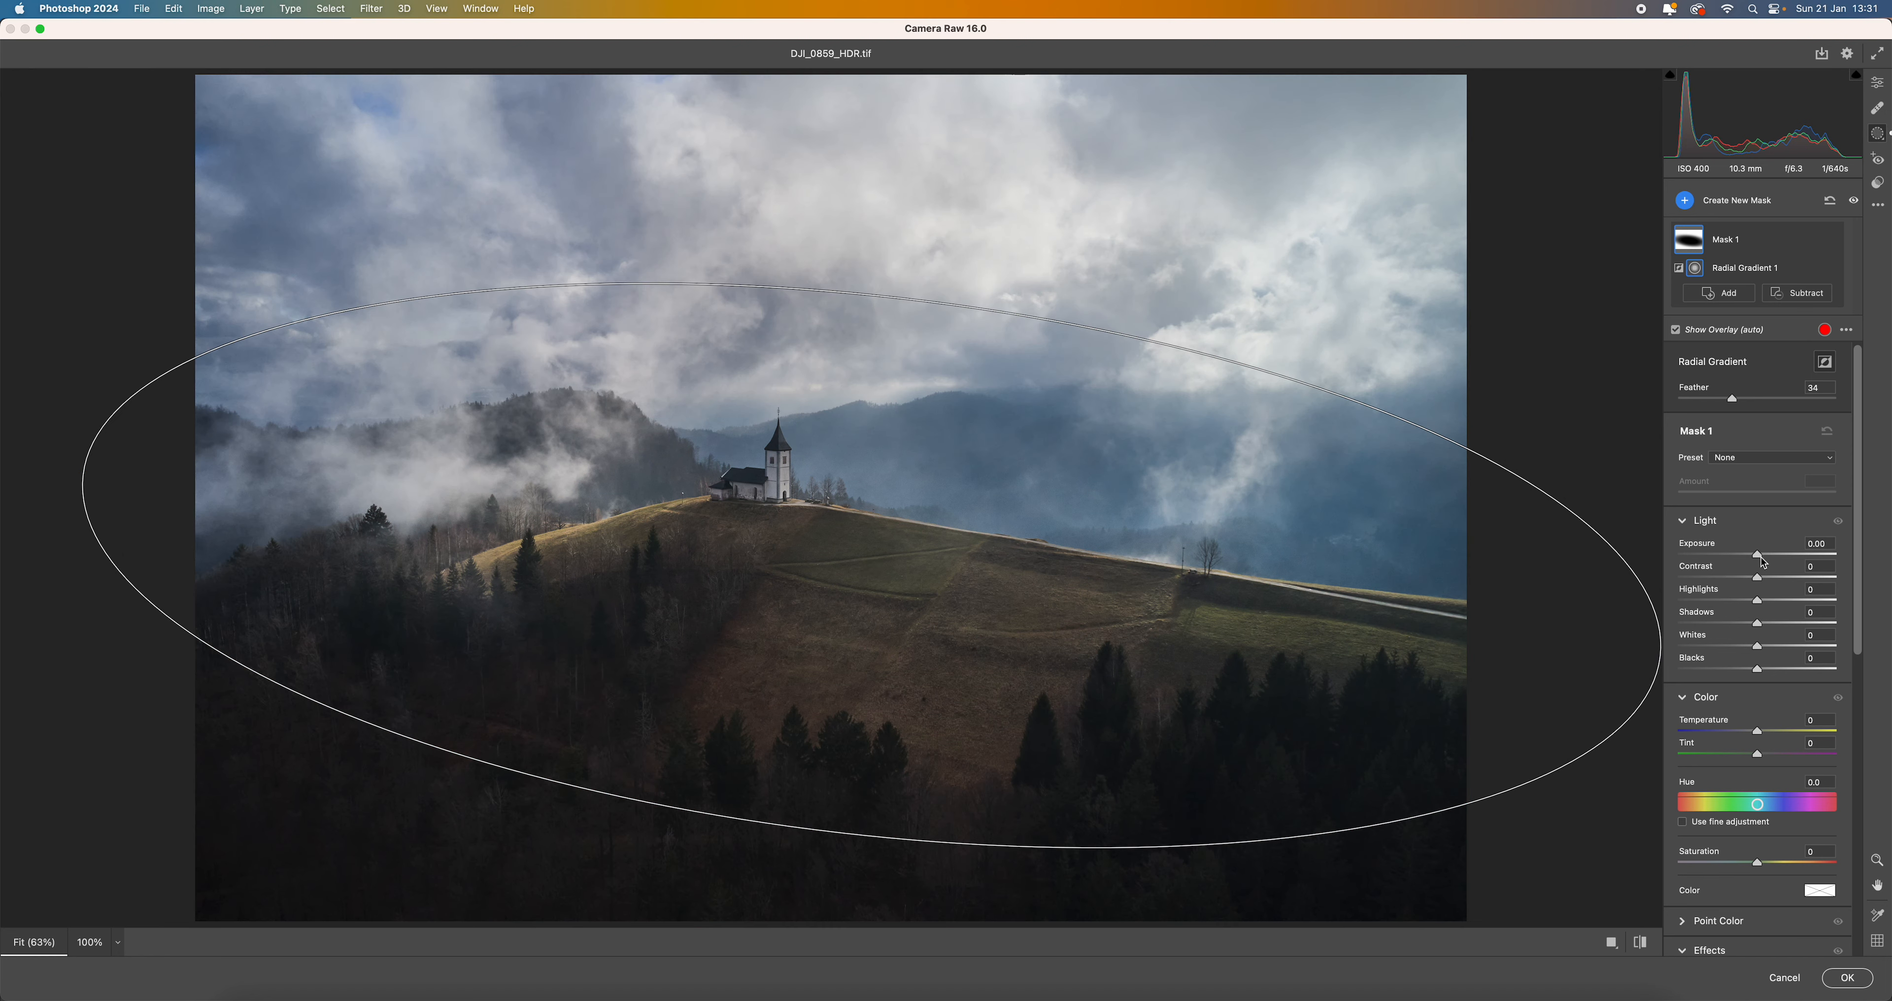
pyautogui.moveTo(1762, 562); pyautogui.dragTo(1740, 571)
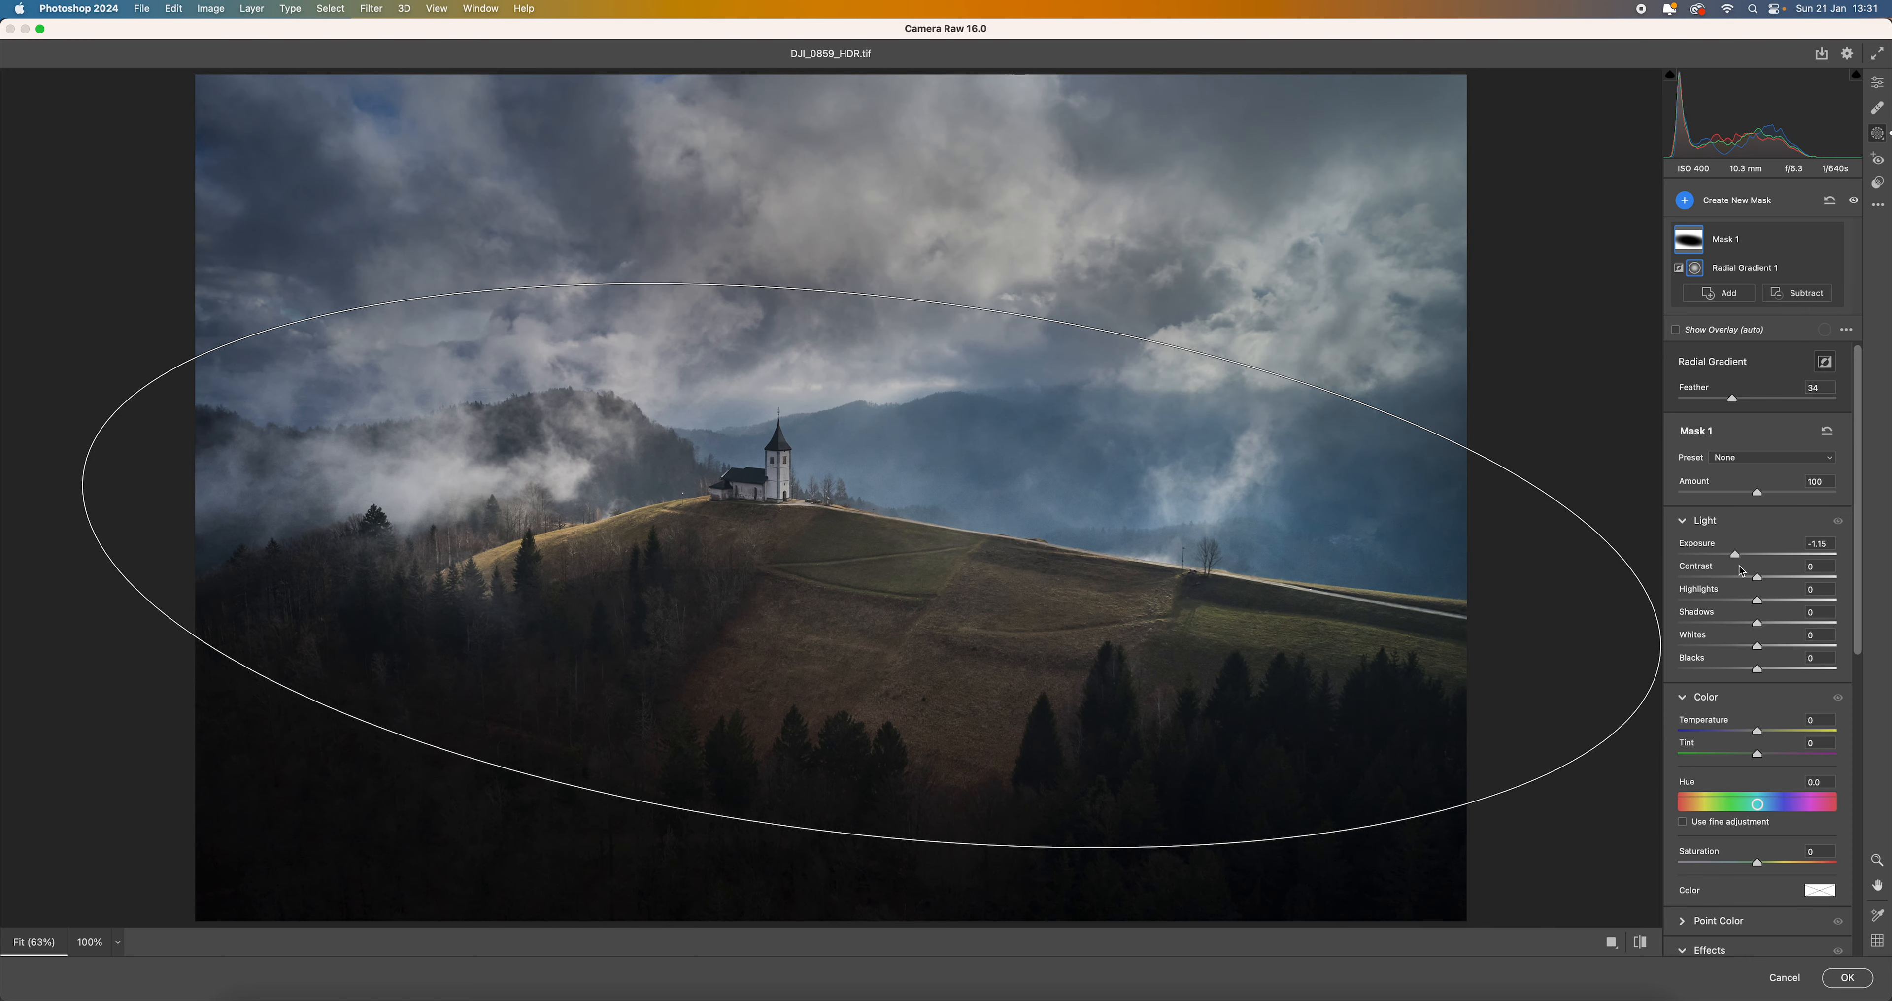
pyautogui.moveTo(1741, 571); pyautogui.dragTo(1754, 572)
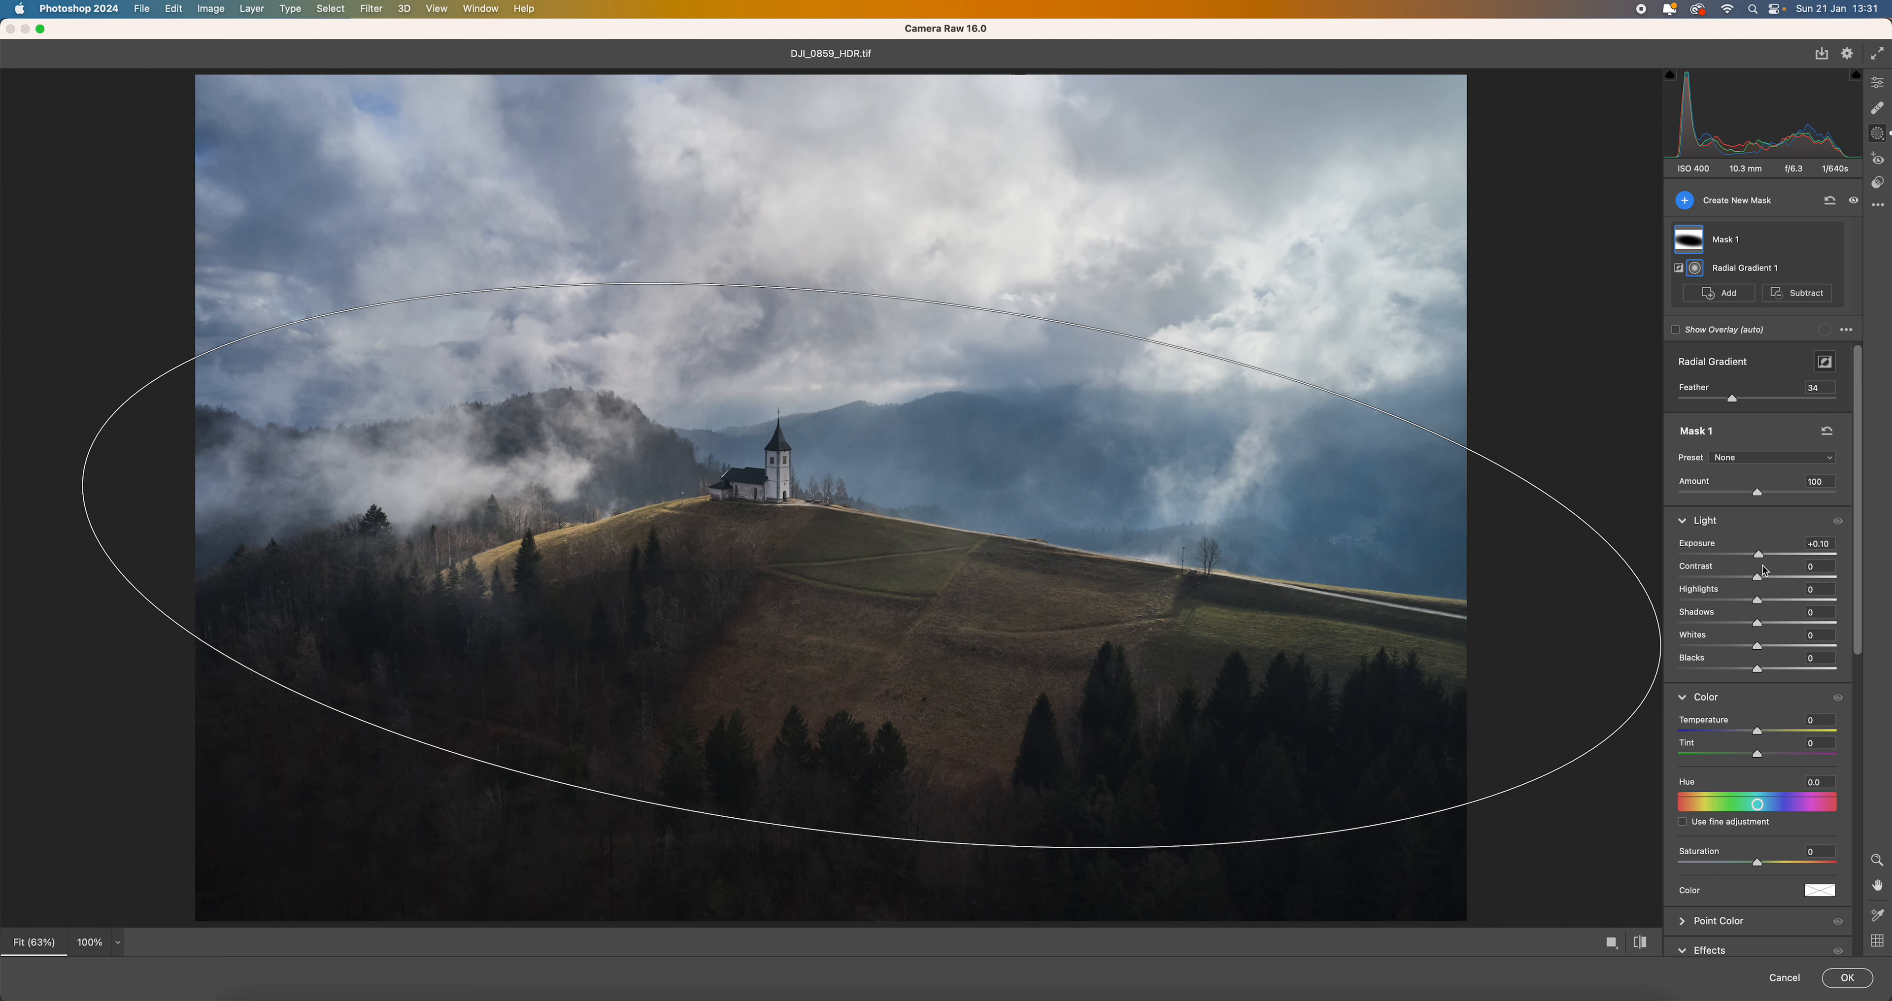
pyautogui.moveTo(1754, 571); pyautogui.dragTo(1746, 574)
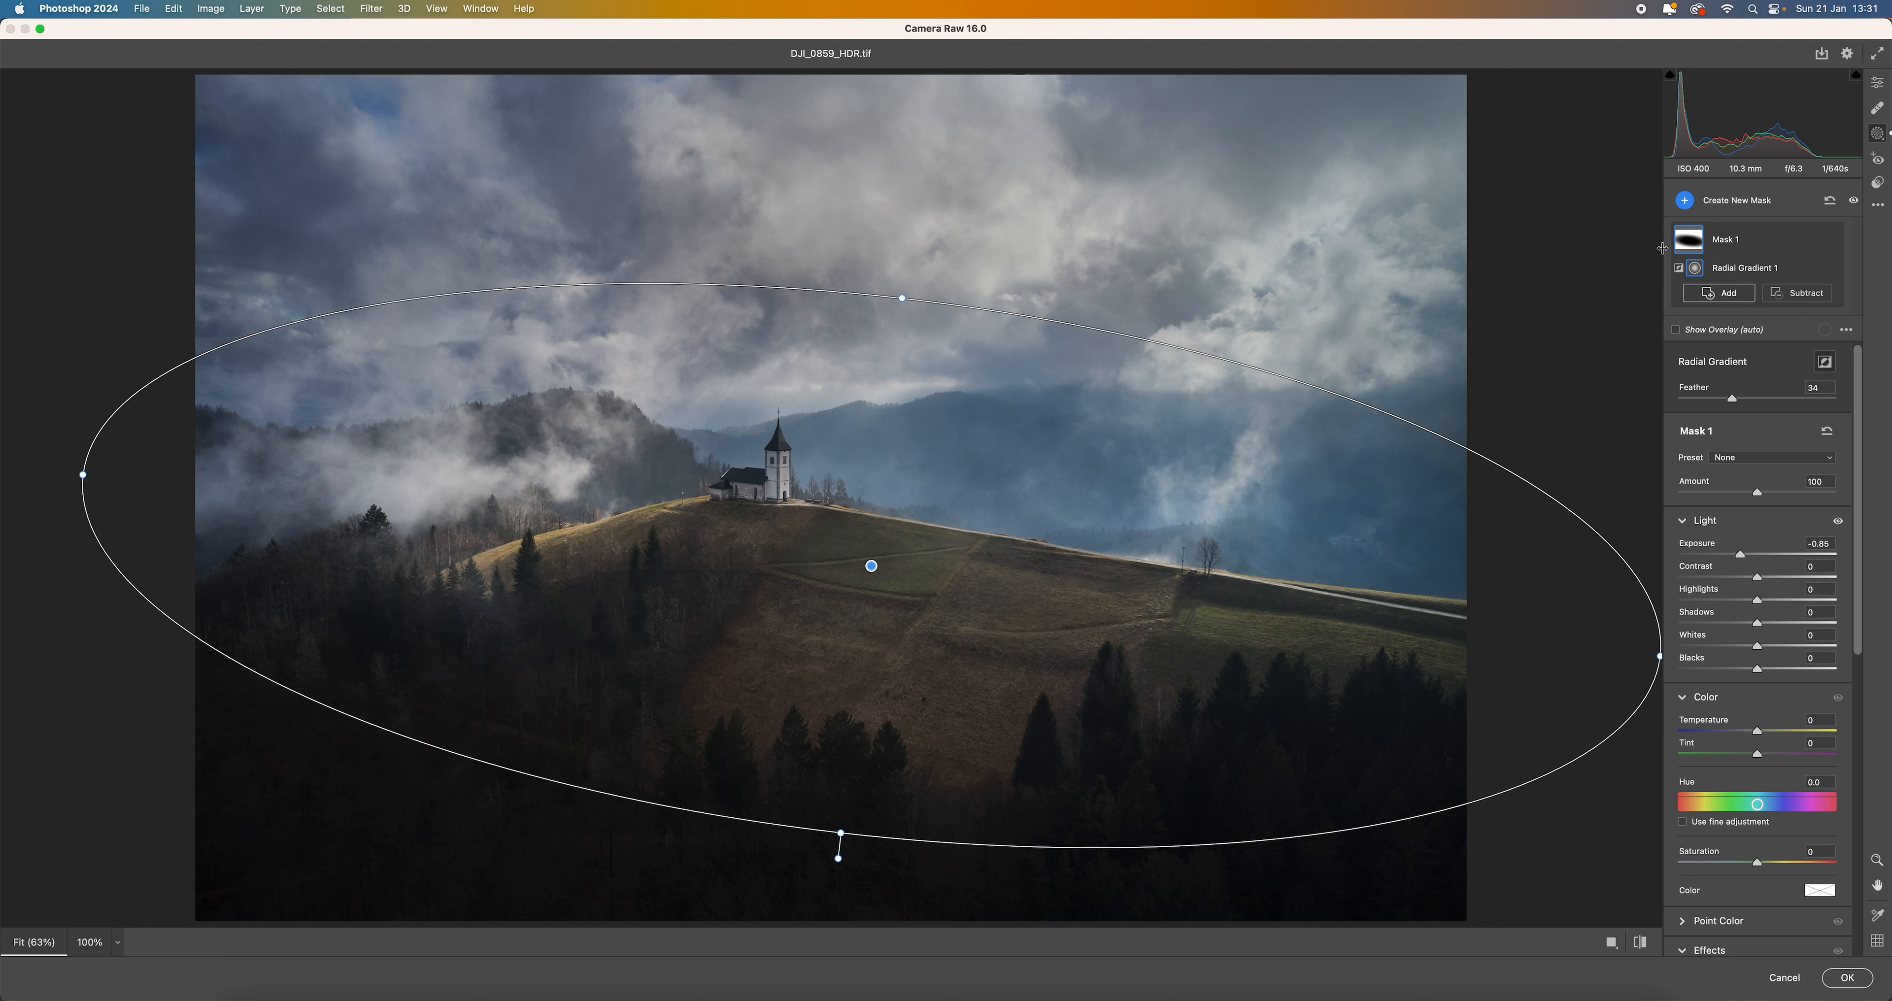
# - Add a second radial gradient mask tilted along the hillside below the church, with Whites at +59 and Saturation at +56
pyautogui.click(1683, 201)
pyautogui.click(1745, 334)
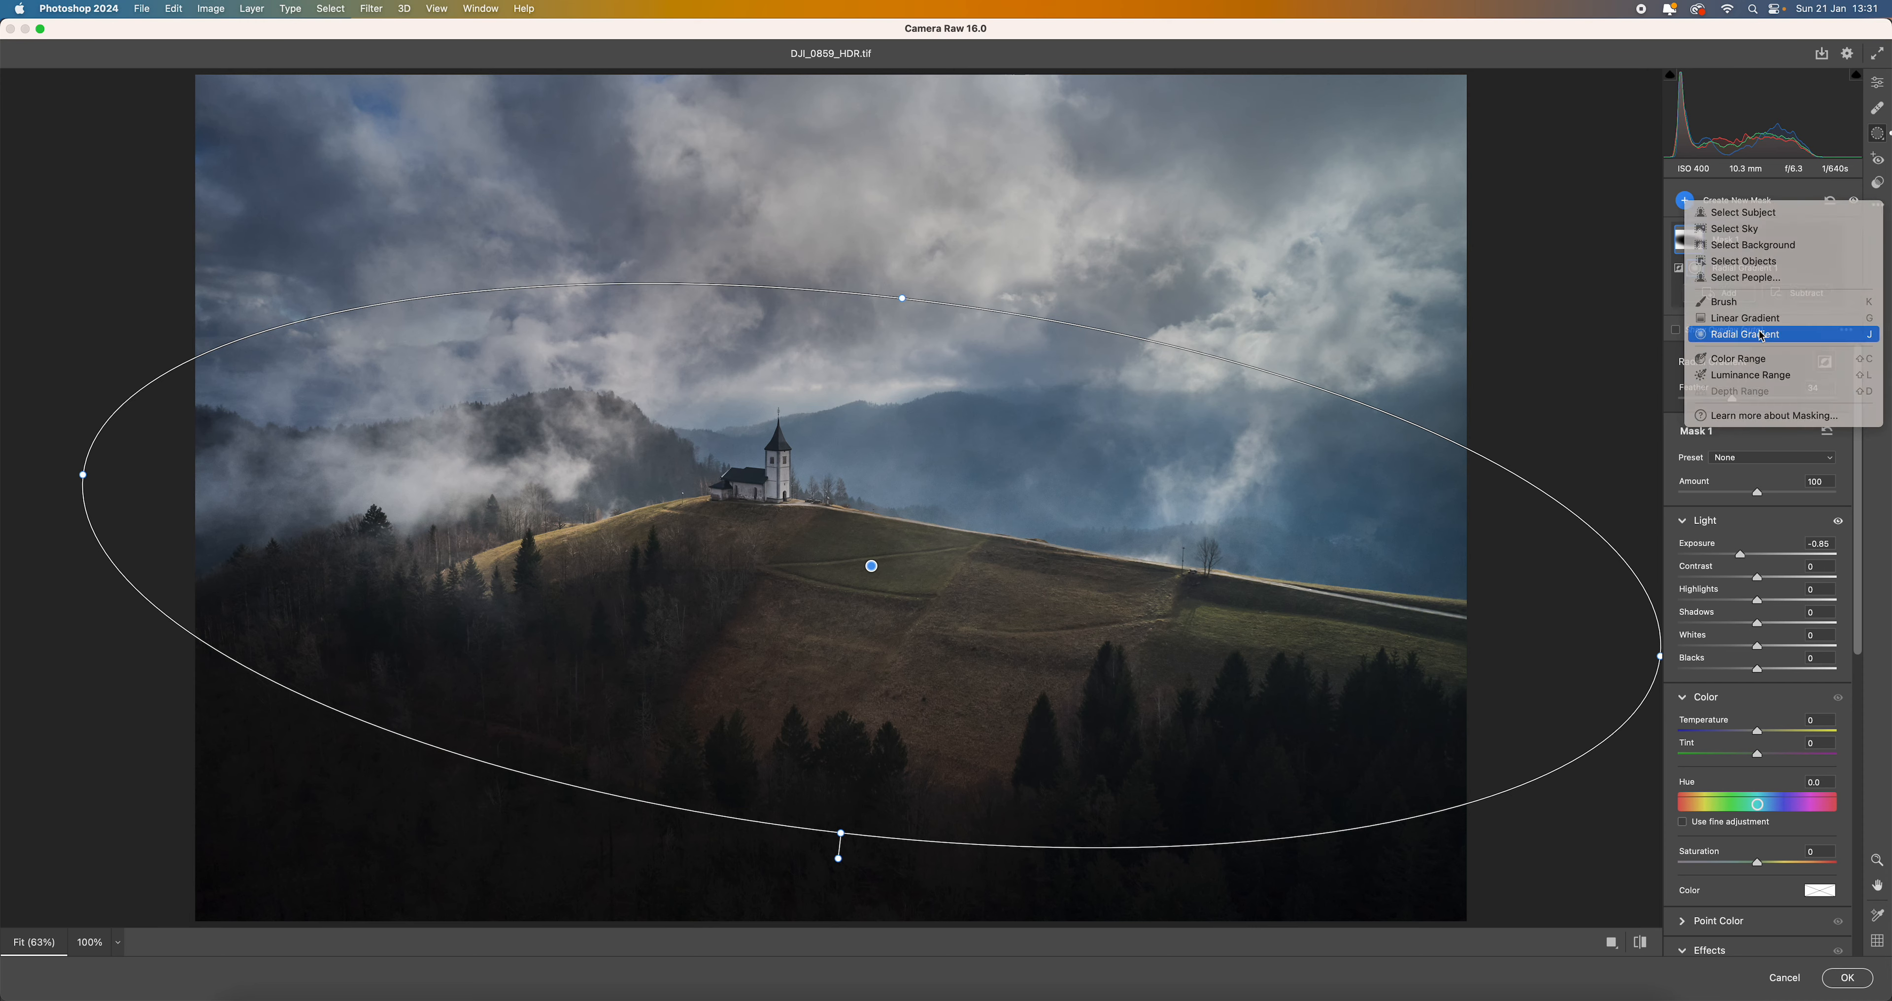
pyautogui.moveTo(742, 588)
pyautogui.mouseDown()
pyautogui.moveTo(1115, 676)
pyautogui.moveTo(1203, 716)
pyautogui.mouseUp()
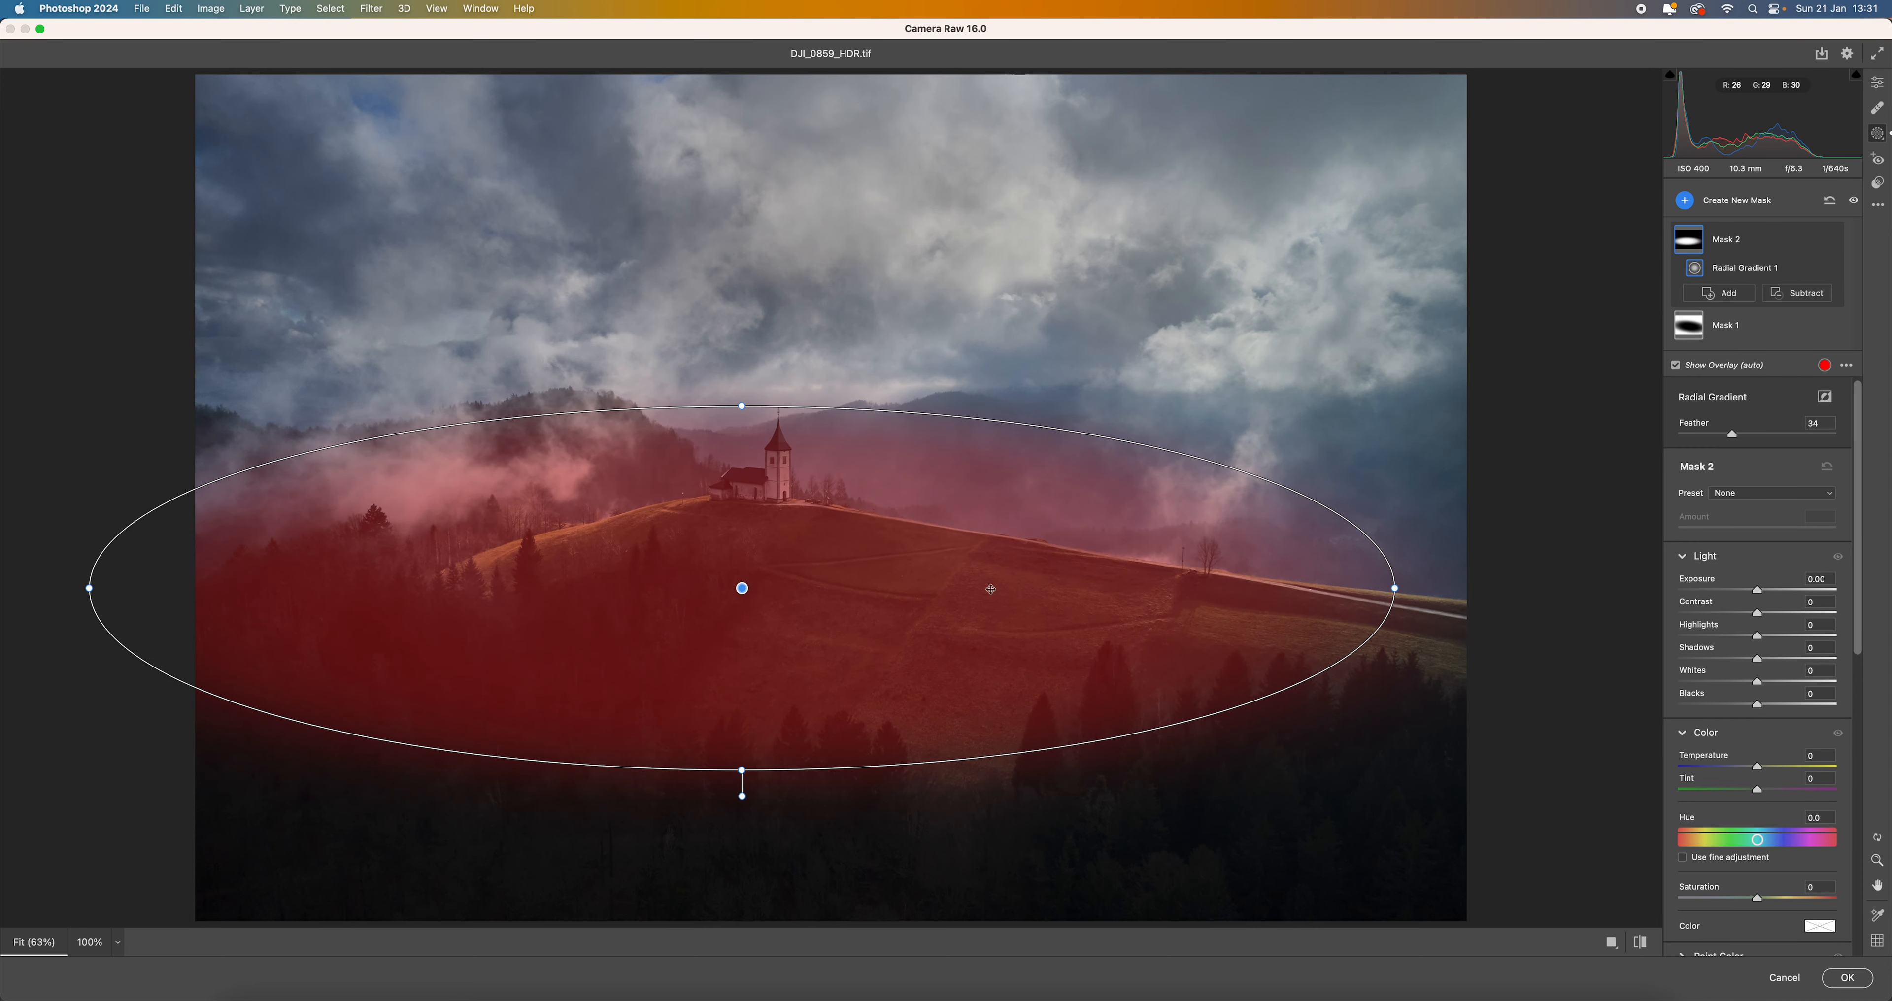
pyautogui.moveTo(914, 537); pyautogui.dragTo(1036, 593)
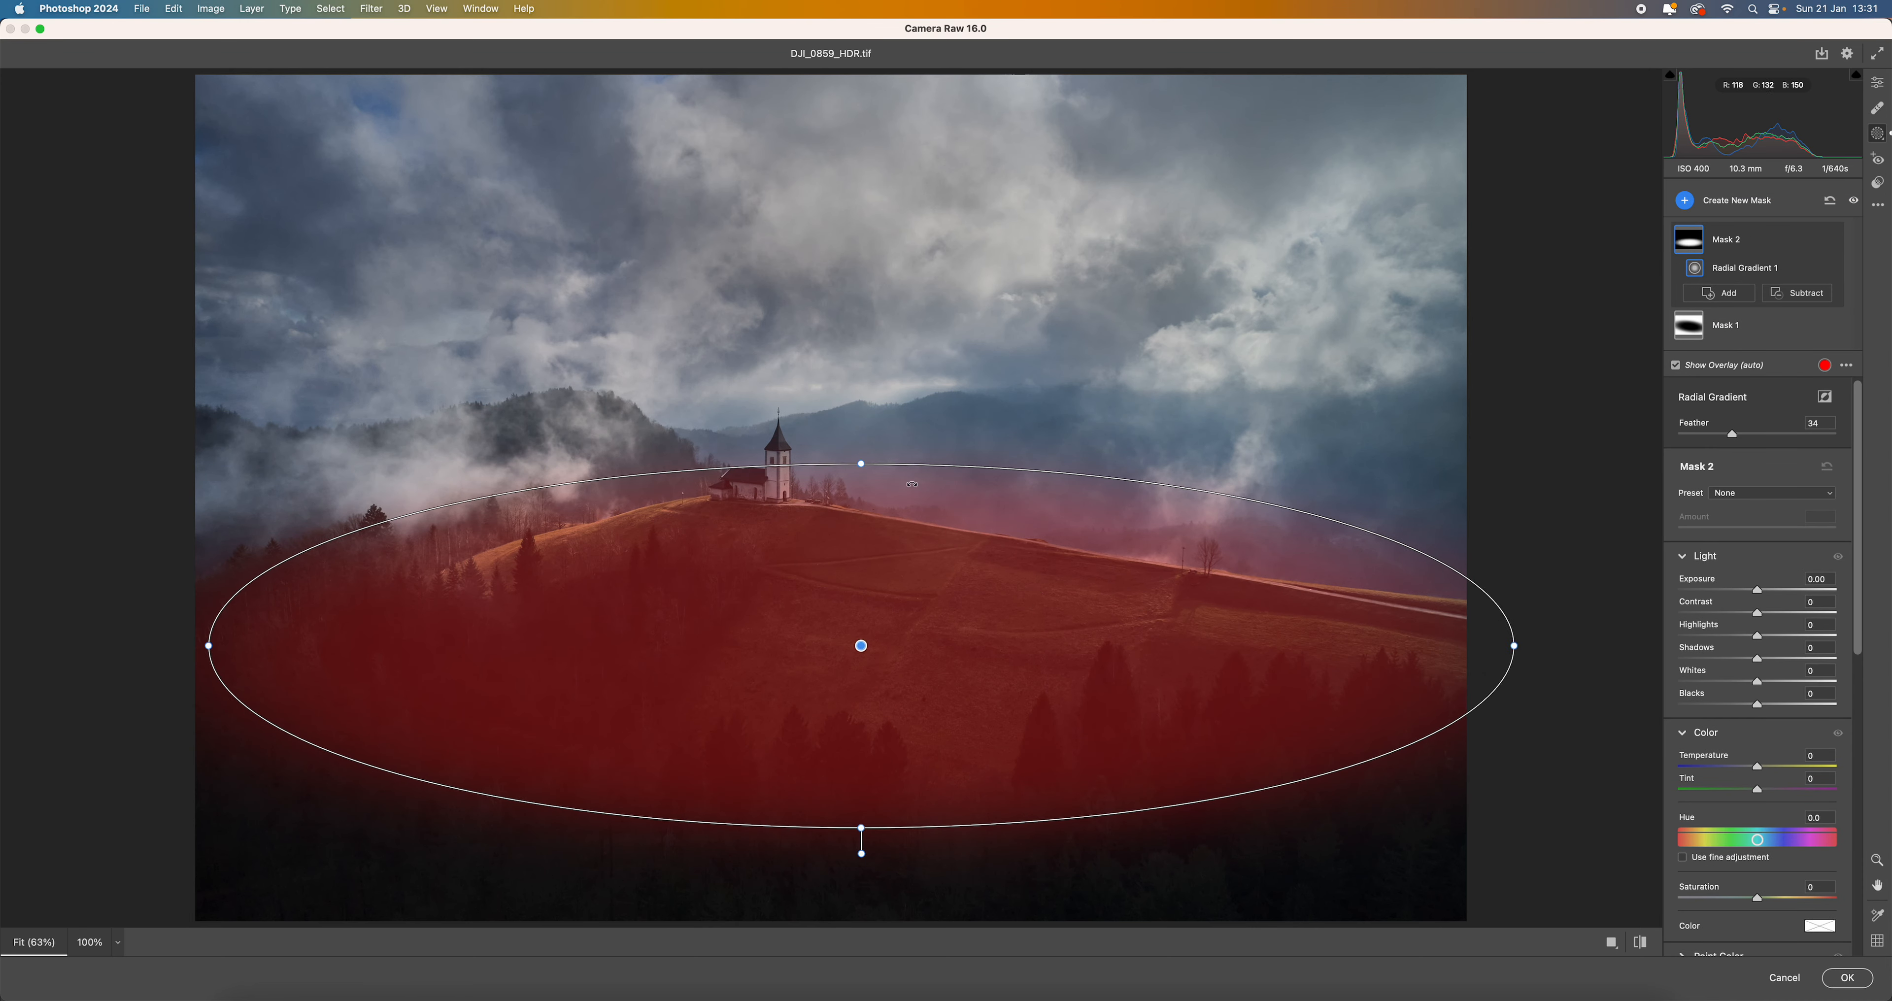
pyautogui.moveTo(865, 458); pyautogui.dragTo(864, 499)
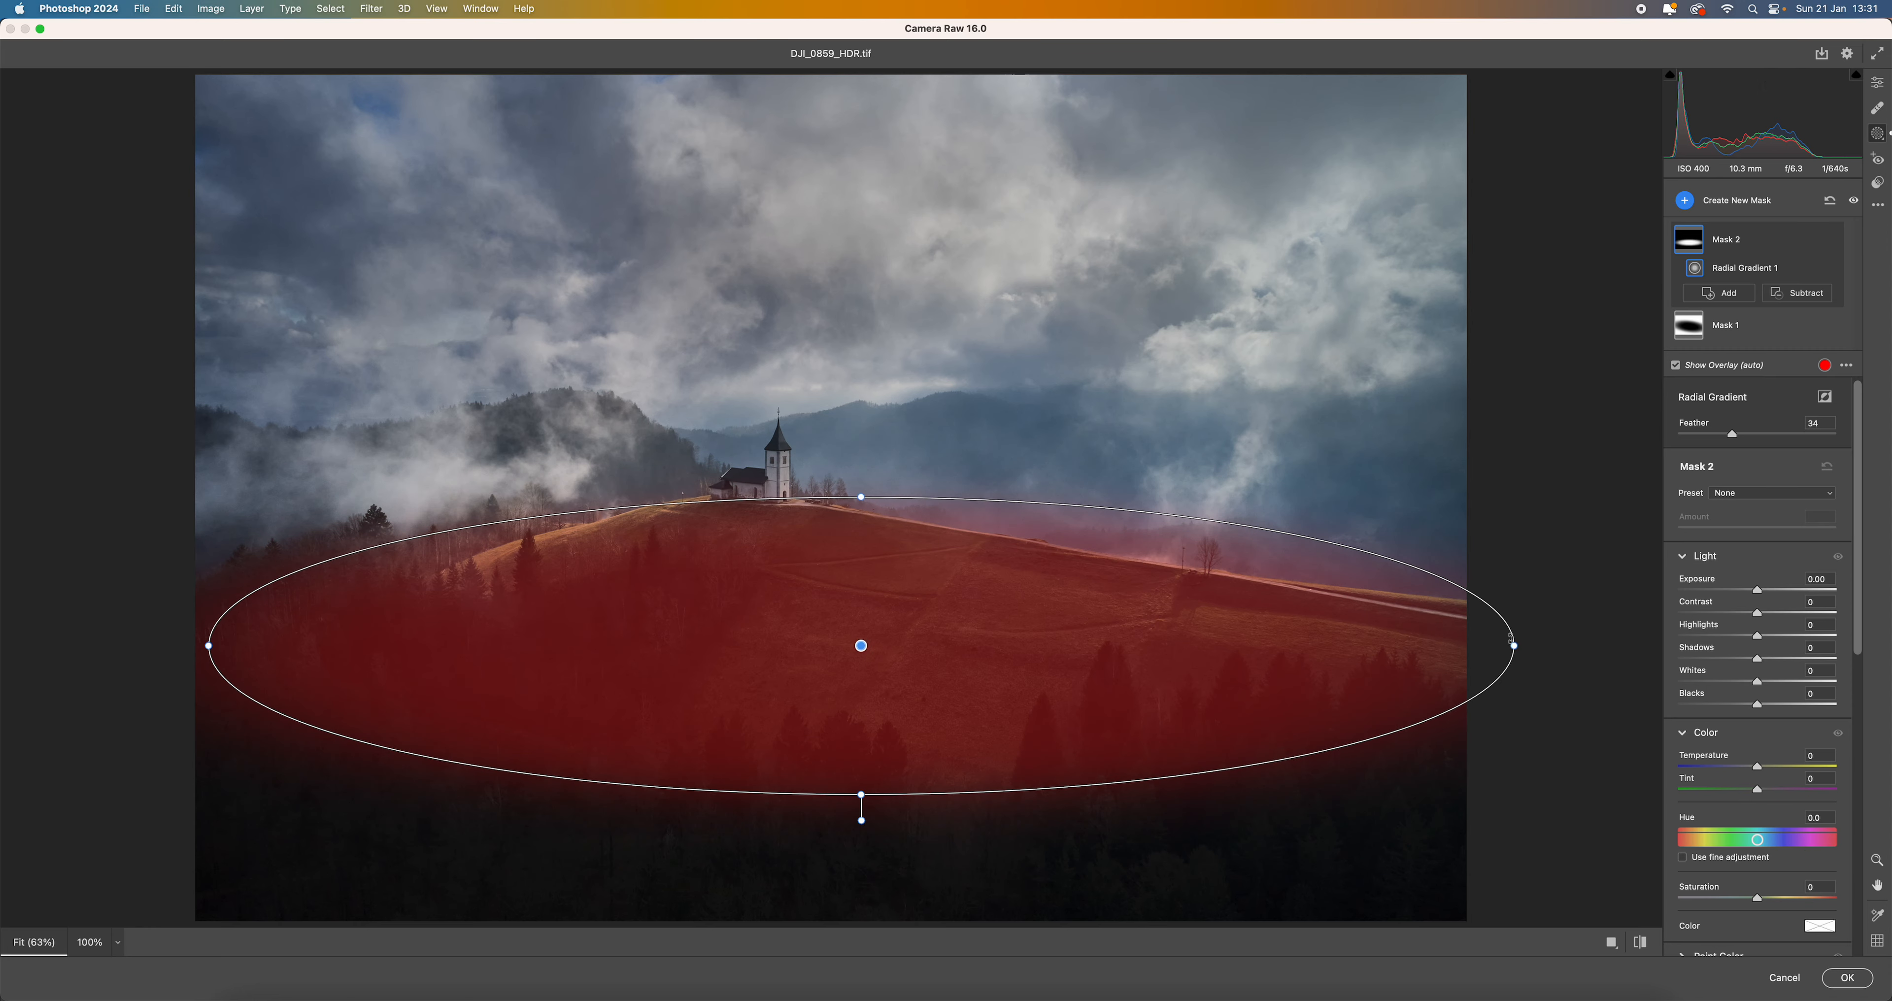
pyautogui.moveTo(1513, 646); pyautogui.dragTo(1465, 642)
pyautogui.moveTo(1055, 659); pyautogui.dragTo(1077, 616)
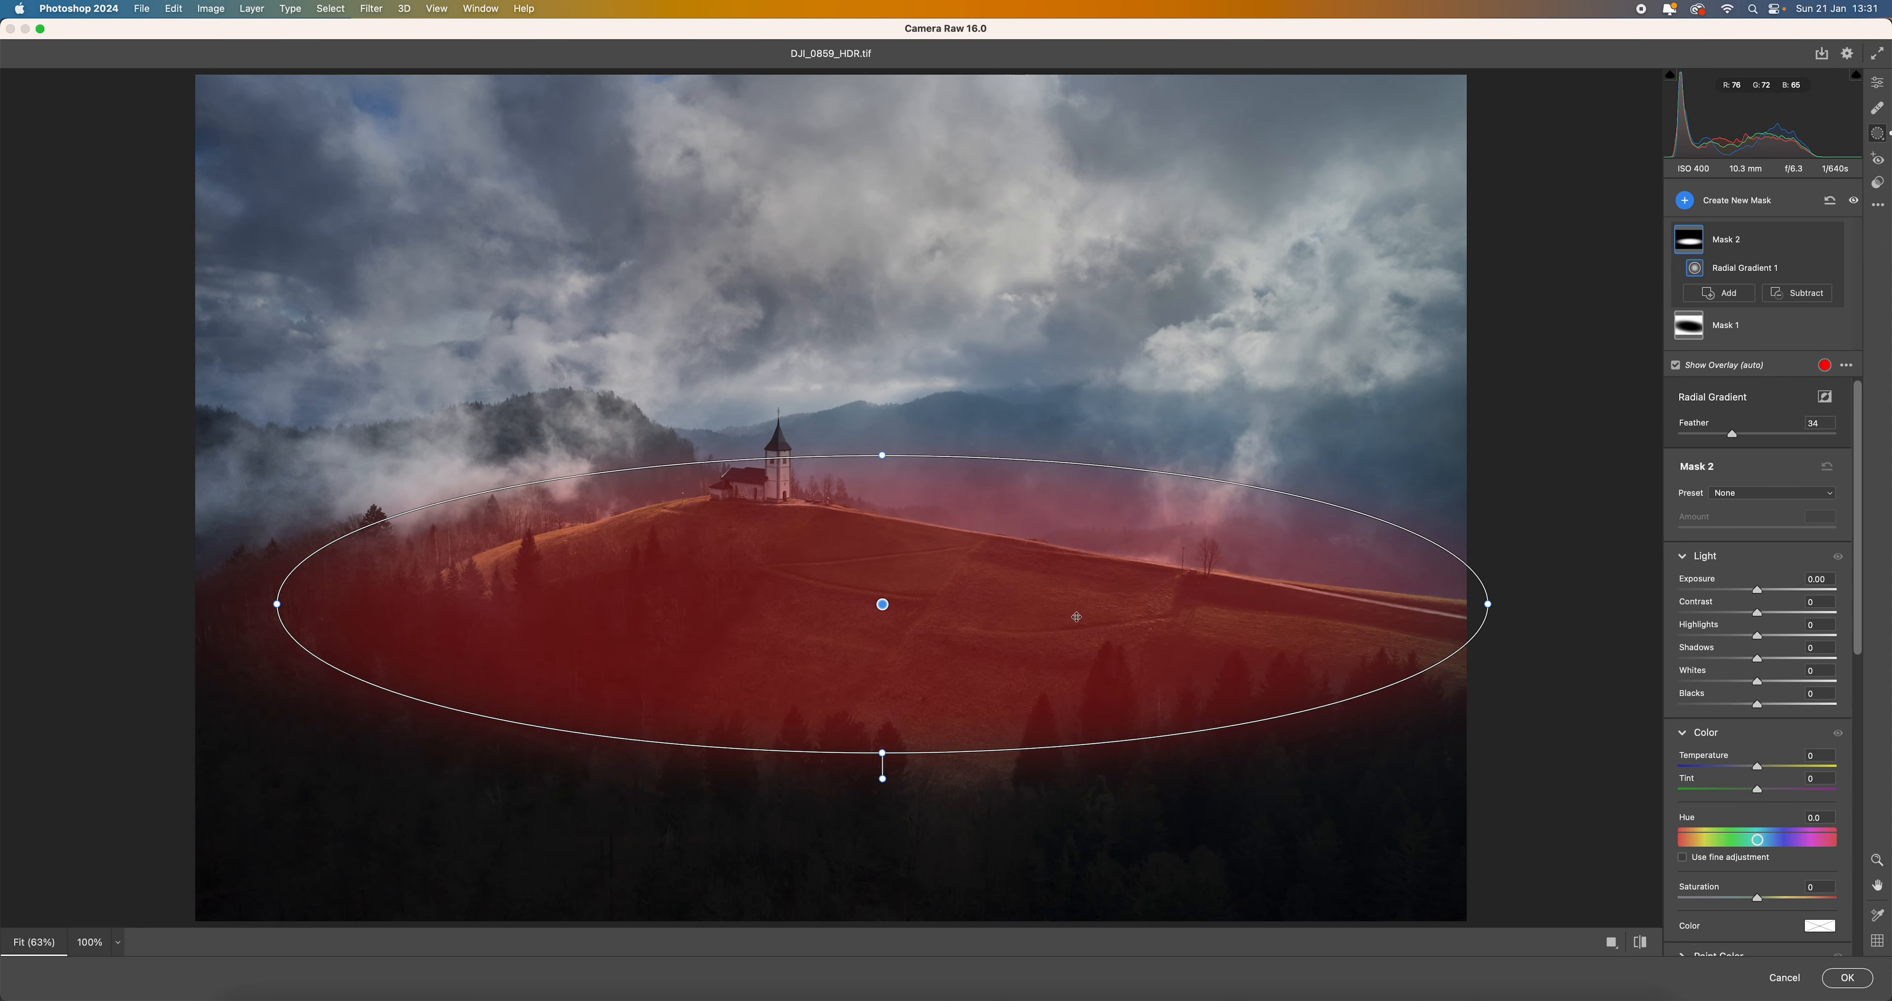
pyautogui.moveTo(1420, 527); pyautogui.dragTo(1426, 583)
pyautogui.moveTo(993, 562); pyautogui.dragTo(1006, 605)
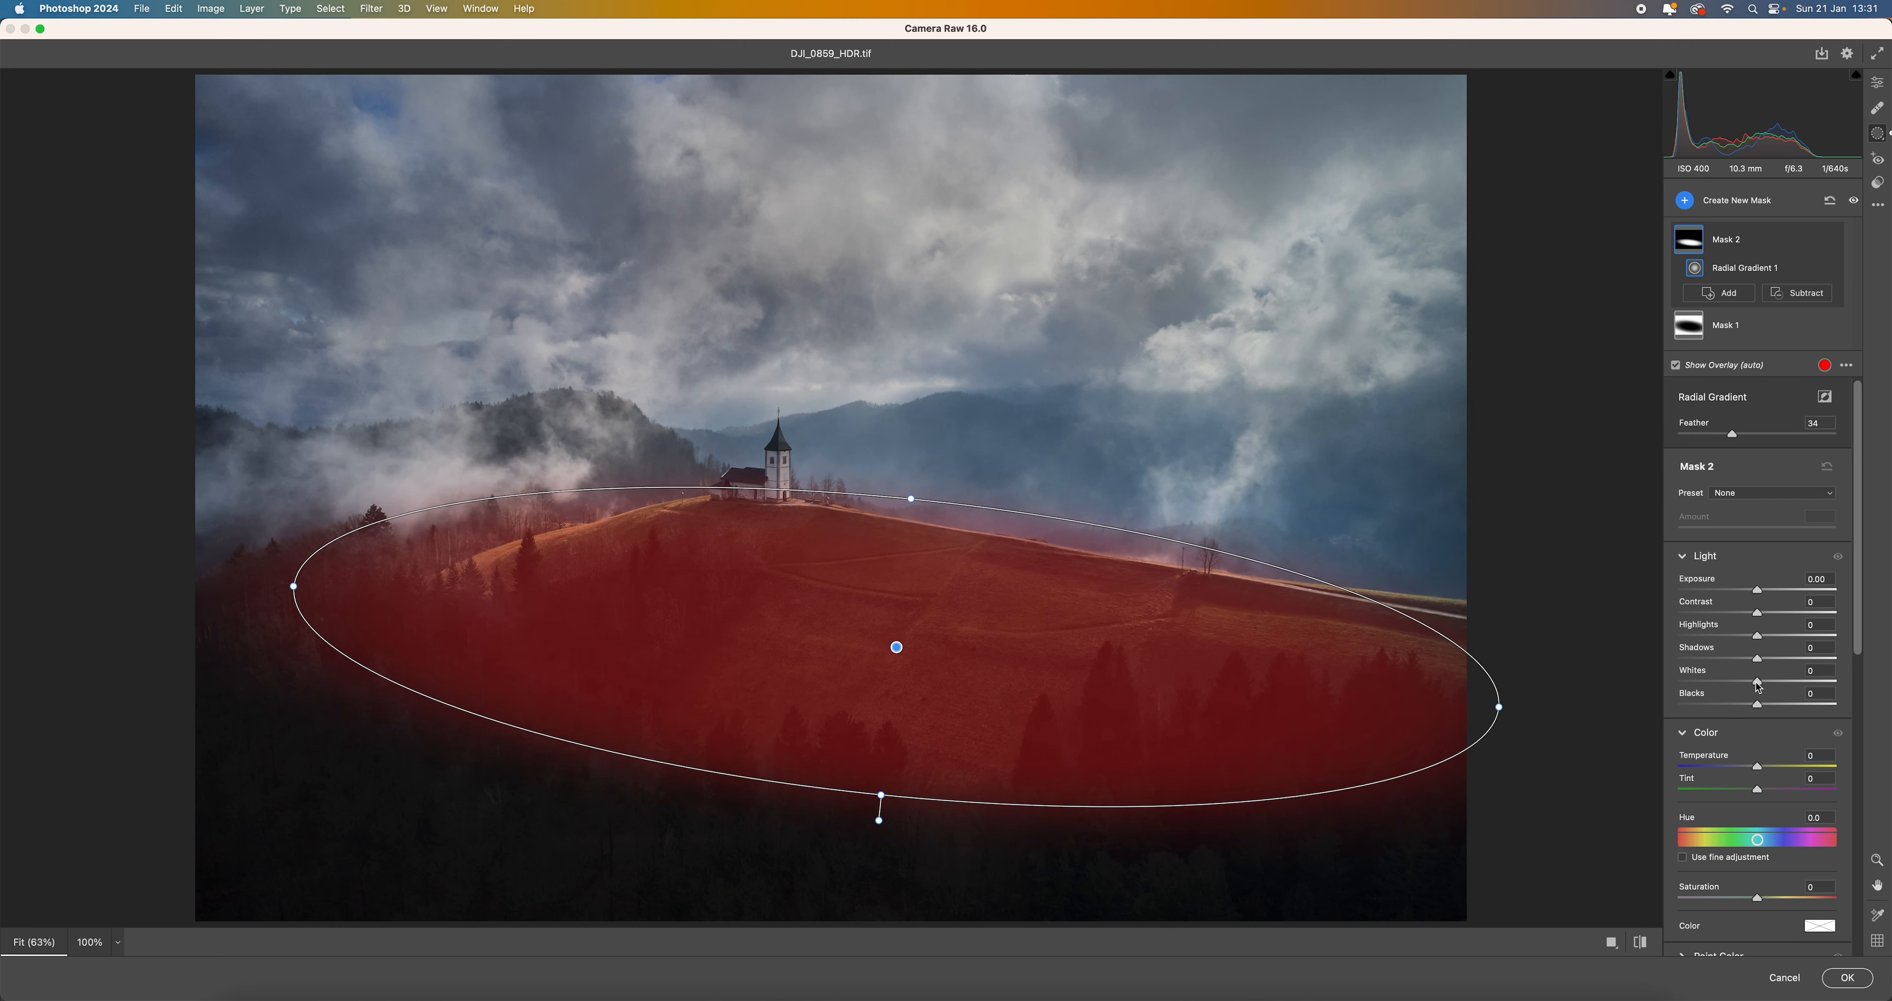
pyautogui.moveTo(1755, 683); pyautogui.dragTo(1804, 692)
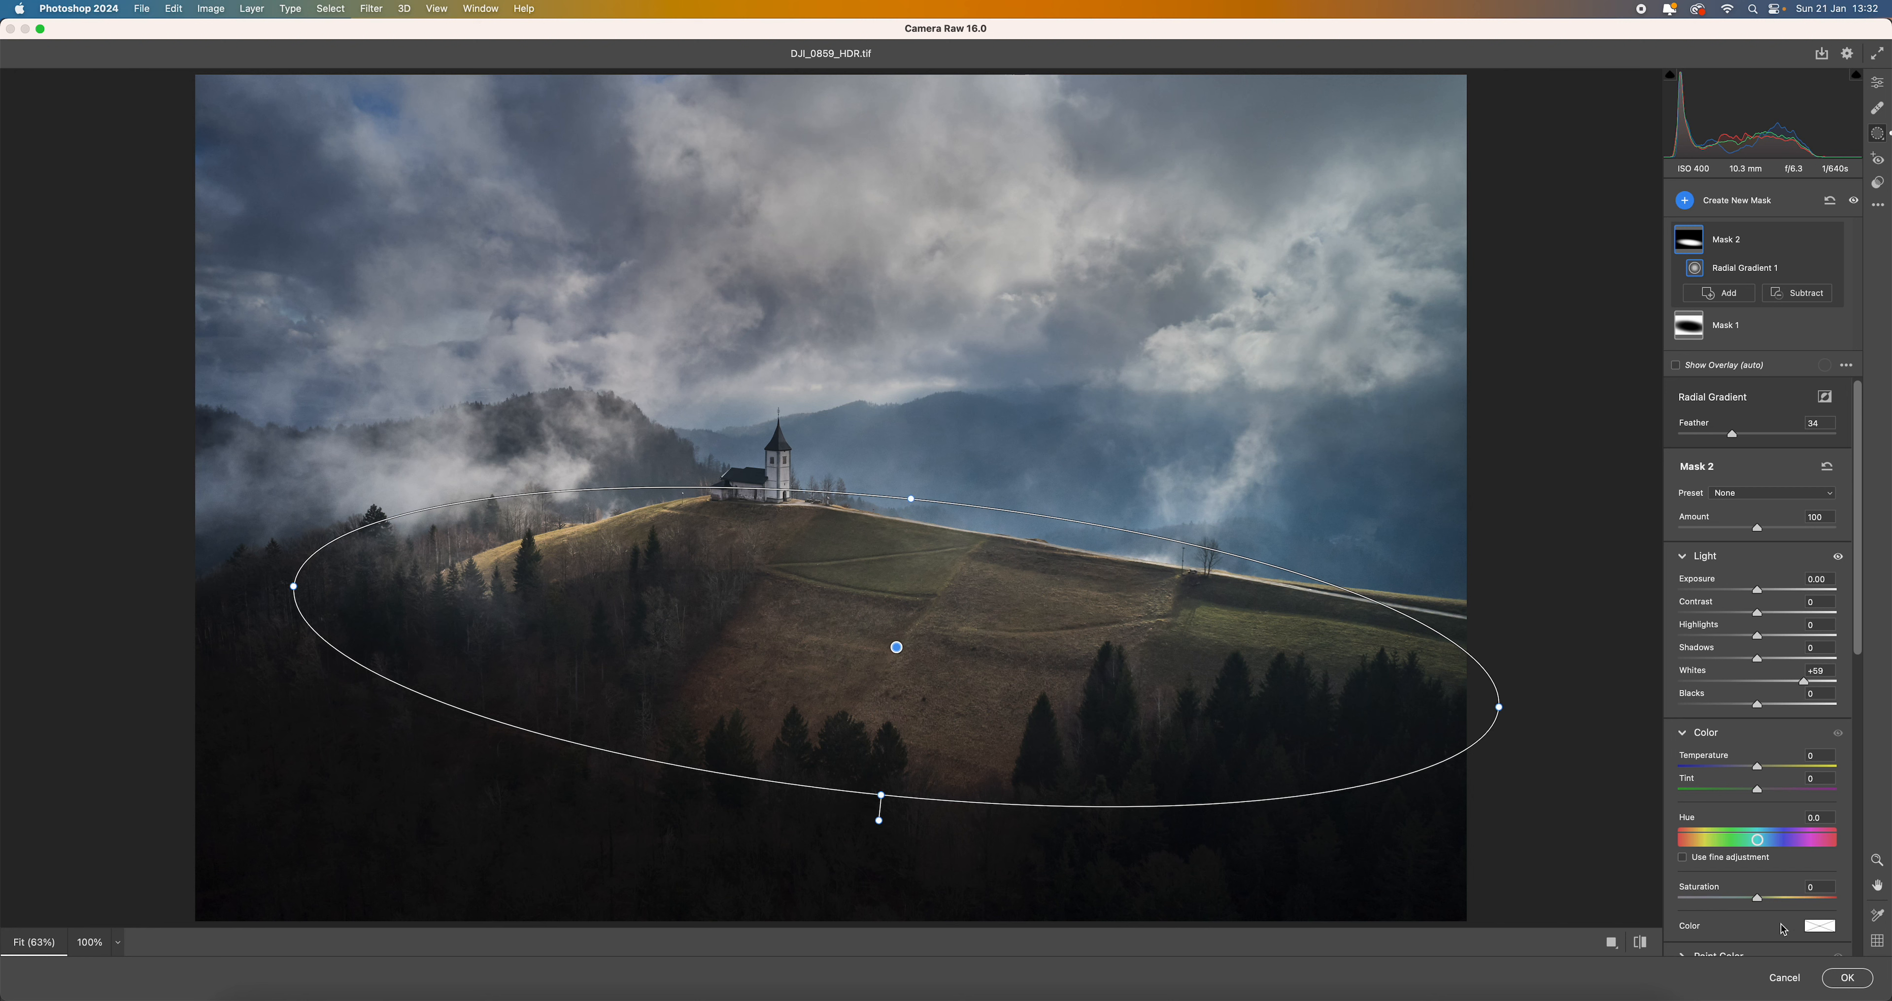
pyautogui.moveTo(1757, 899); pyautogui.dragTo(1808, 908)
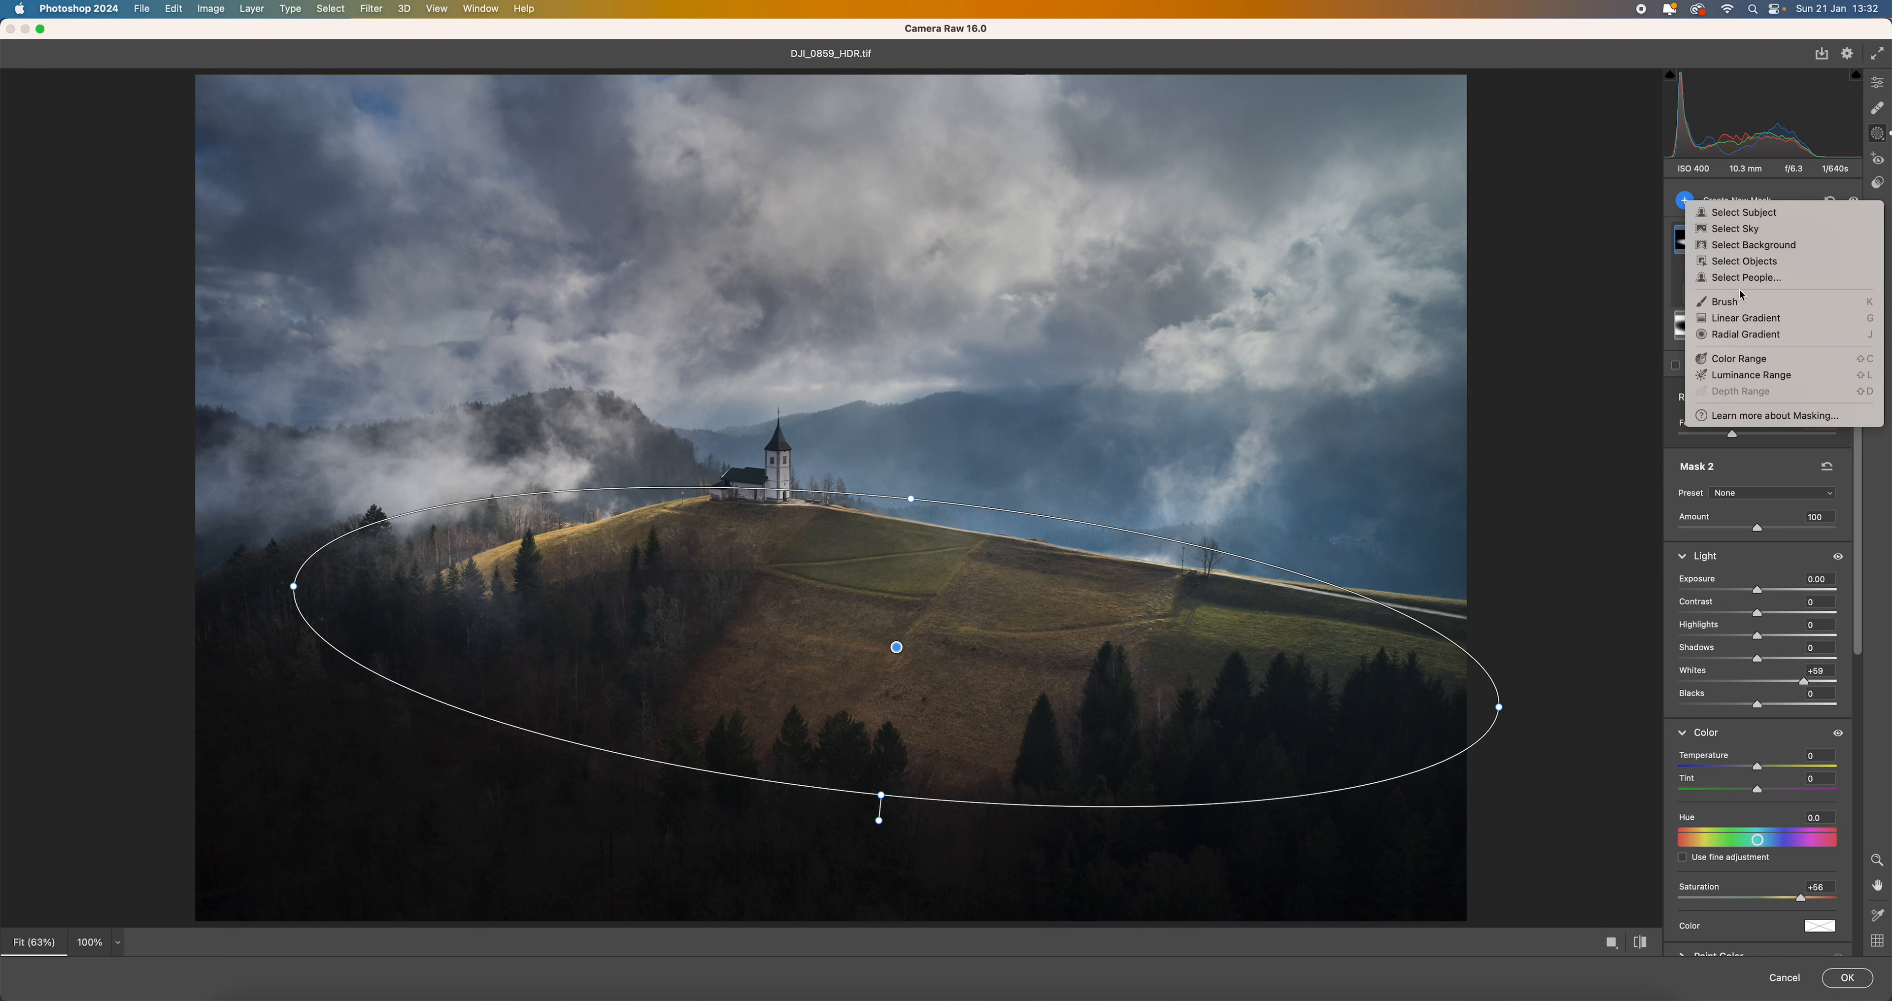
# - Darken the upper sky with a linear gradient mask from the top of the clouds downwards, with exposure at -0.40
pyautogui.click(1762, 319)
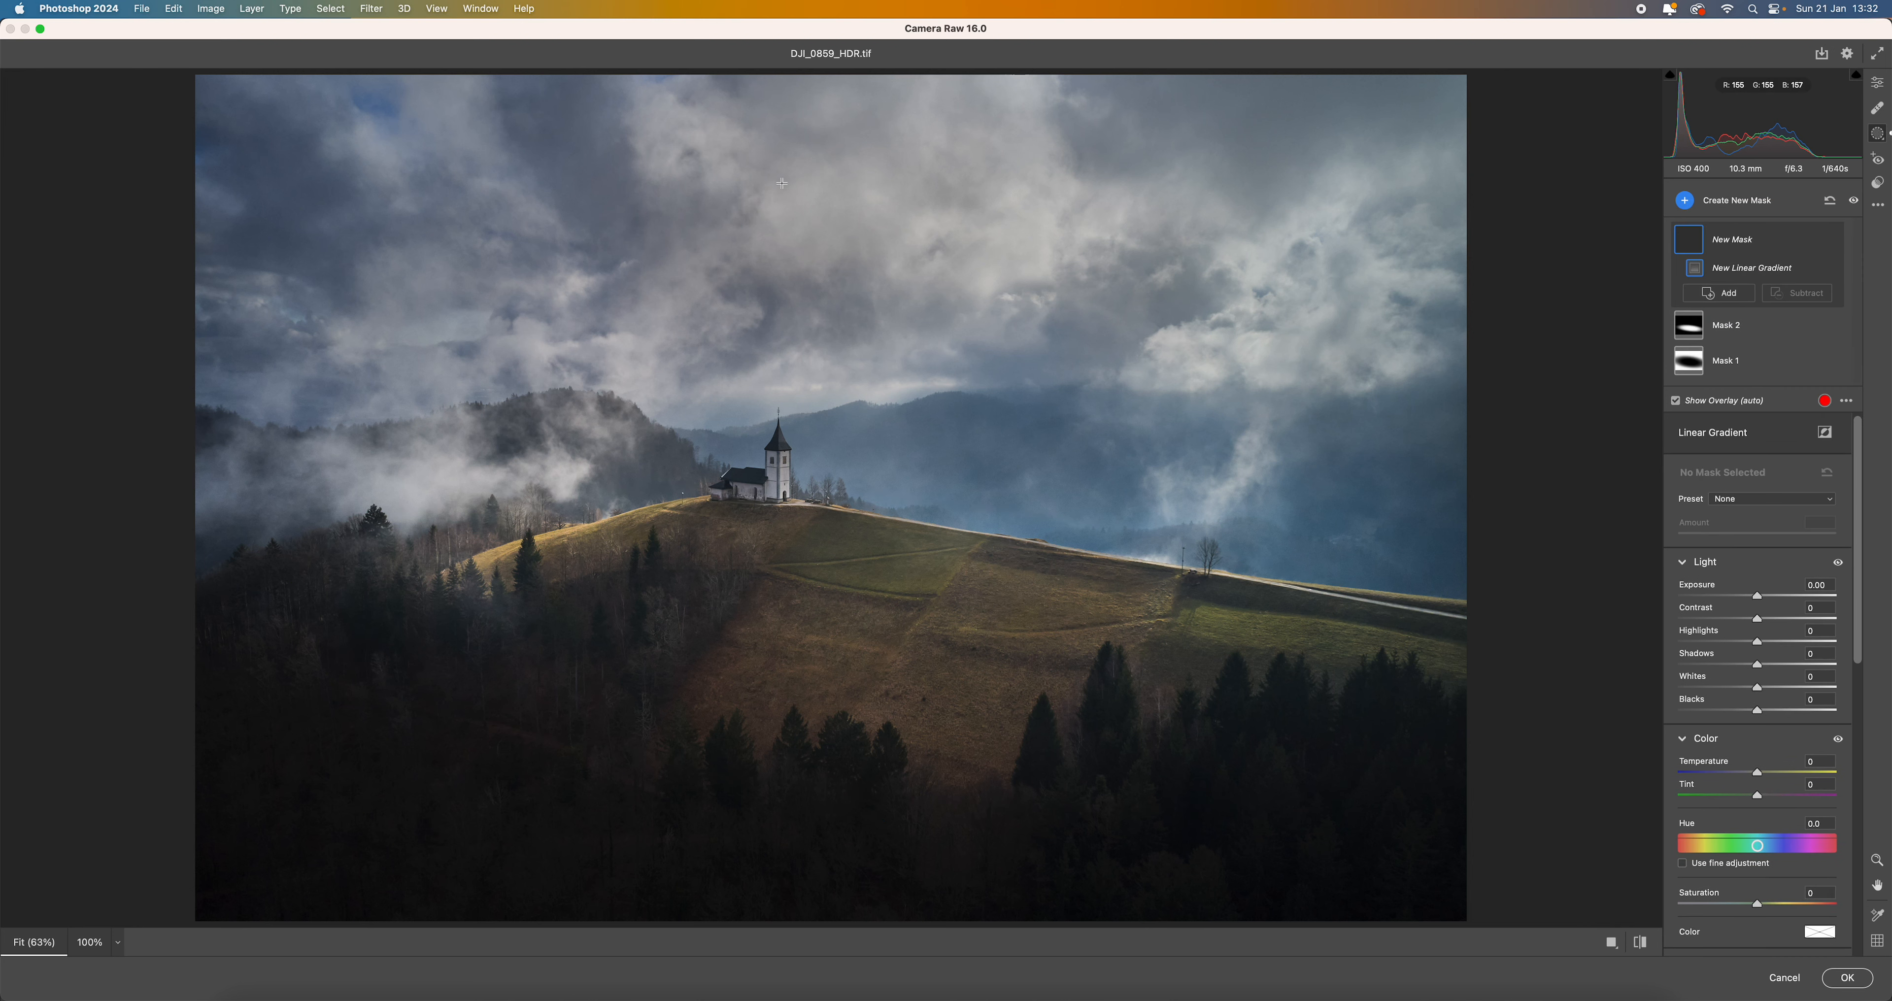
pyautogui.moveTo(779, 164); pyautogui.dragTo(783, 344)
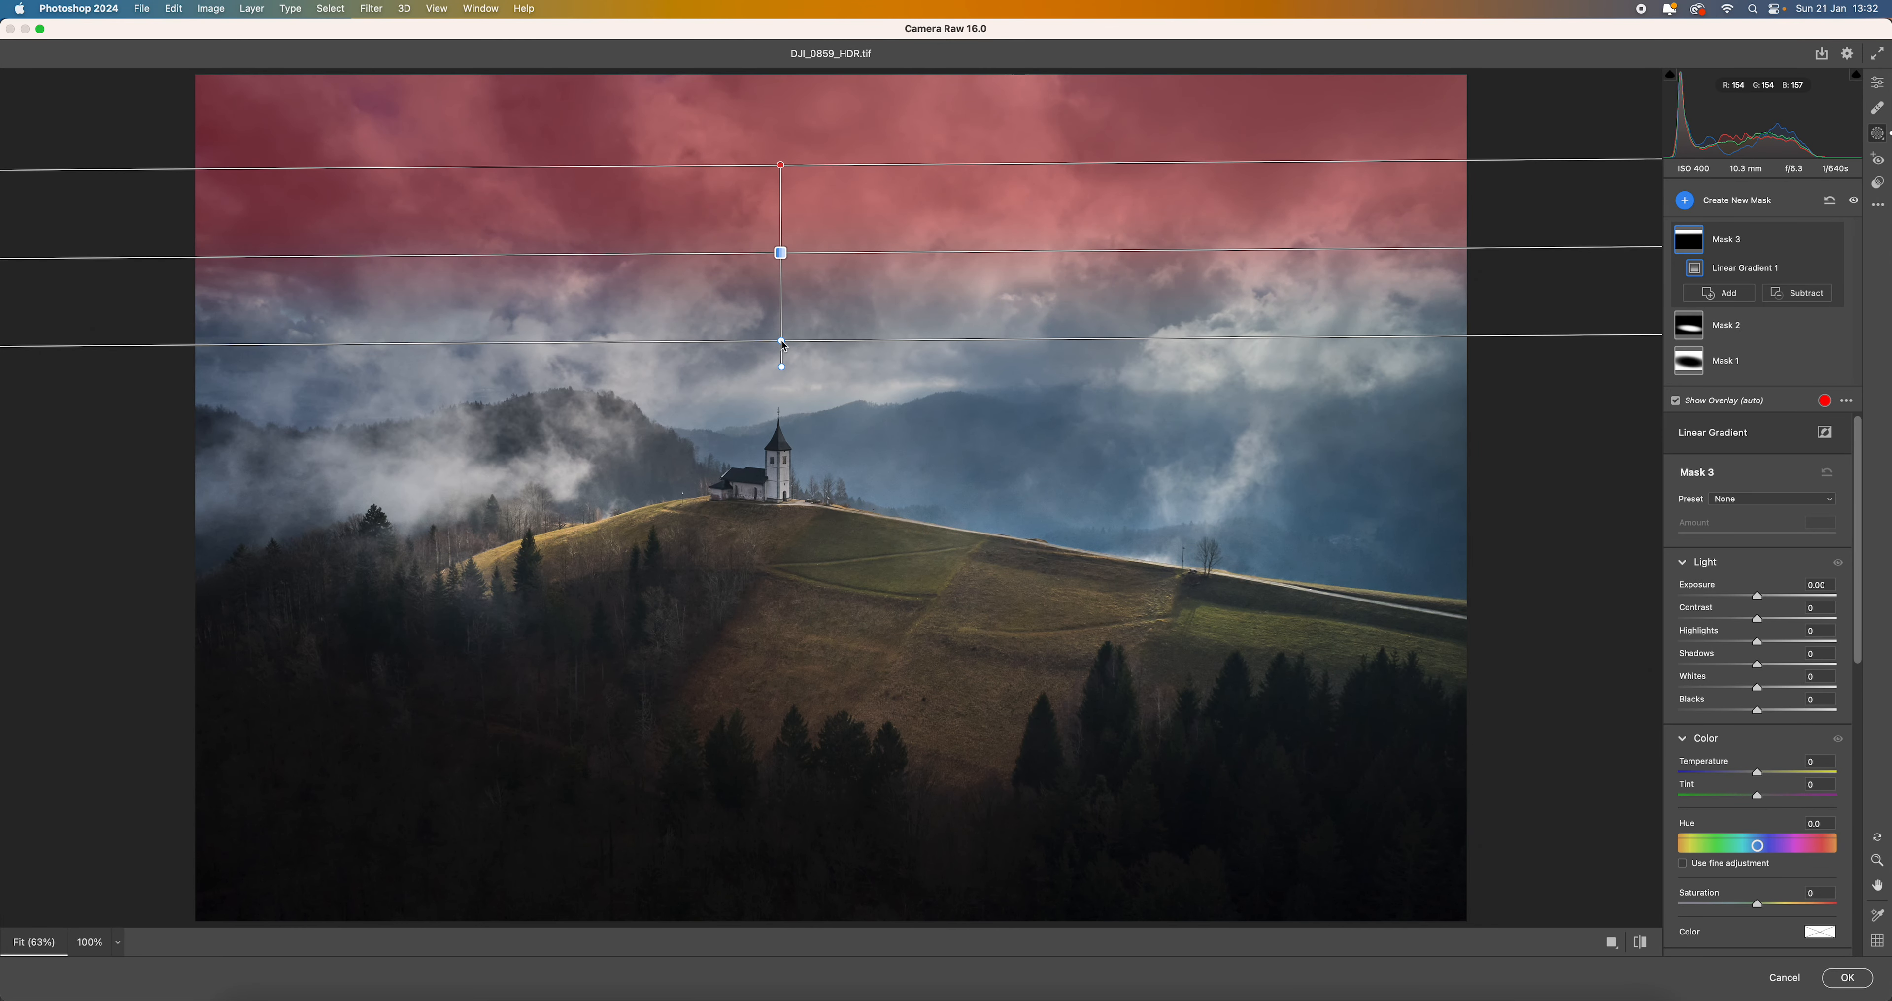
pyautogui.moveTo(1757, 596); pyautogui.dragTo(1750, 606)
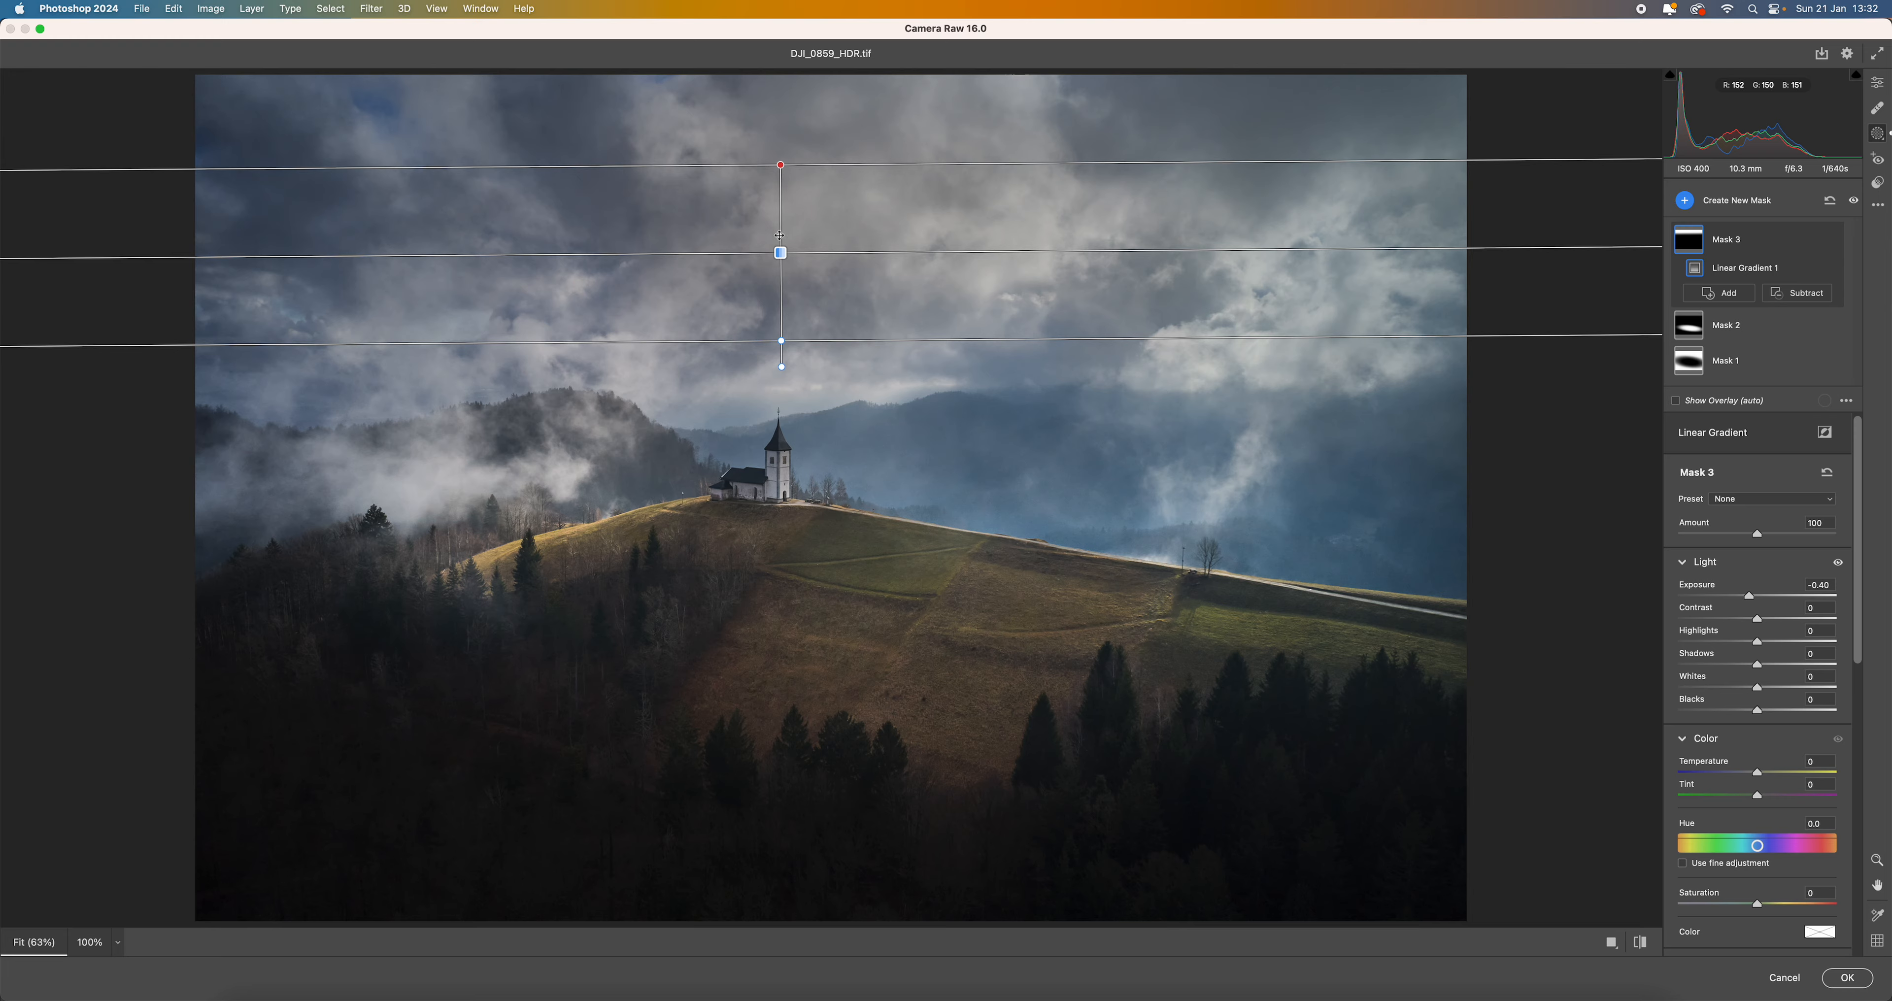
pyautogui.moveTo(781, 253)
pyautogui.mouseDown()
pyautogui.moveTo(780, 294)
pyautogui.moveTo(783, 223)
pyautogui.moveTo(786, 250)
pyautogui.mouseUp()
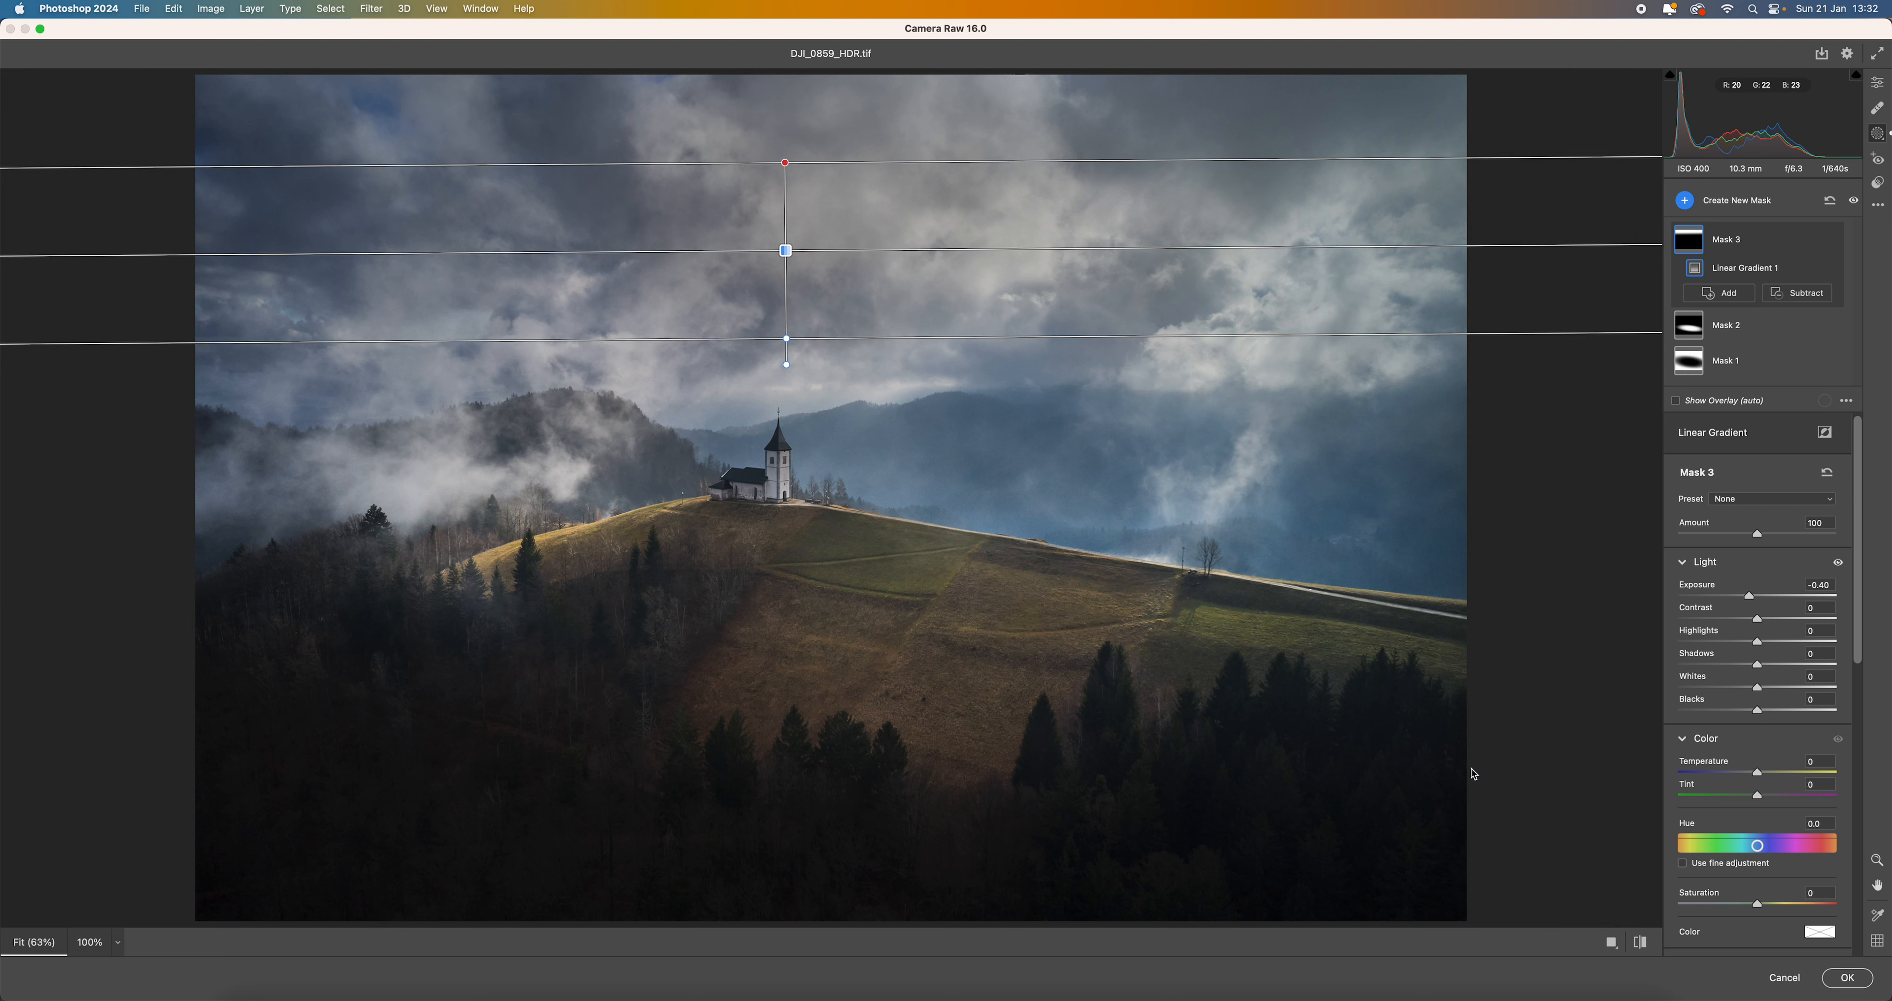
# - Add a slightly tilted radial gradient mask over the dark trees at the image's lower right, with Shadows at +13
pyautogui.click(1685, 201)
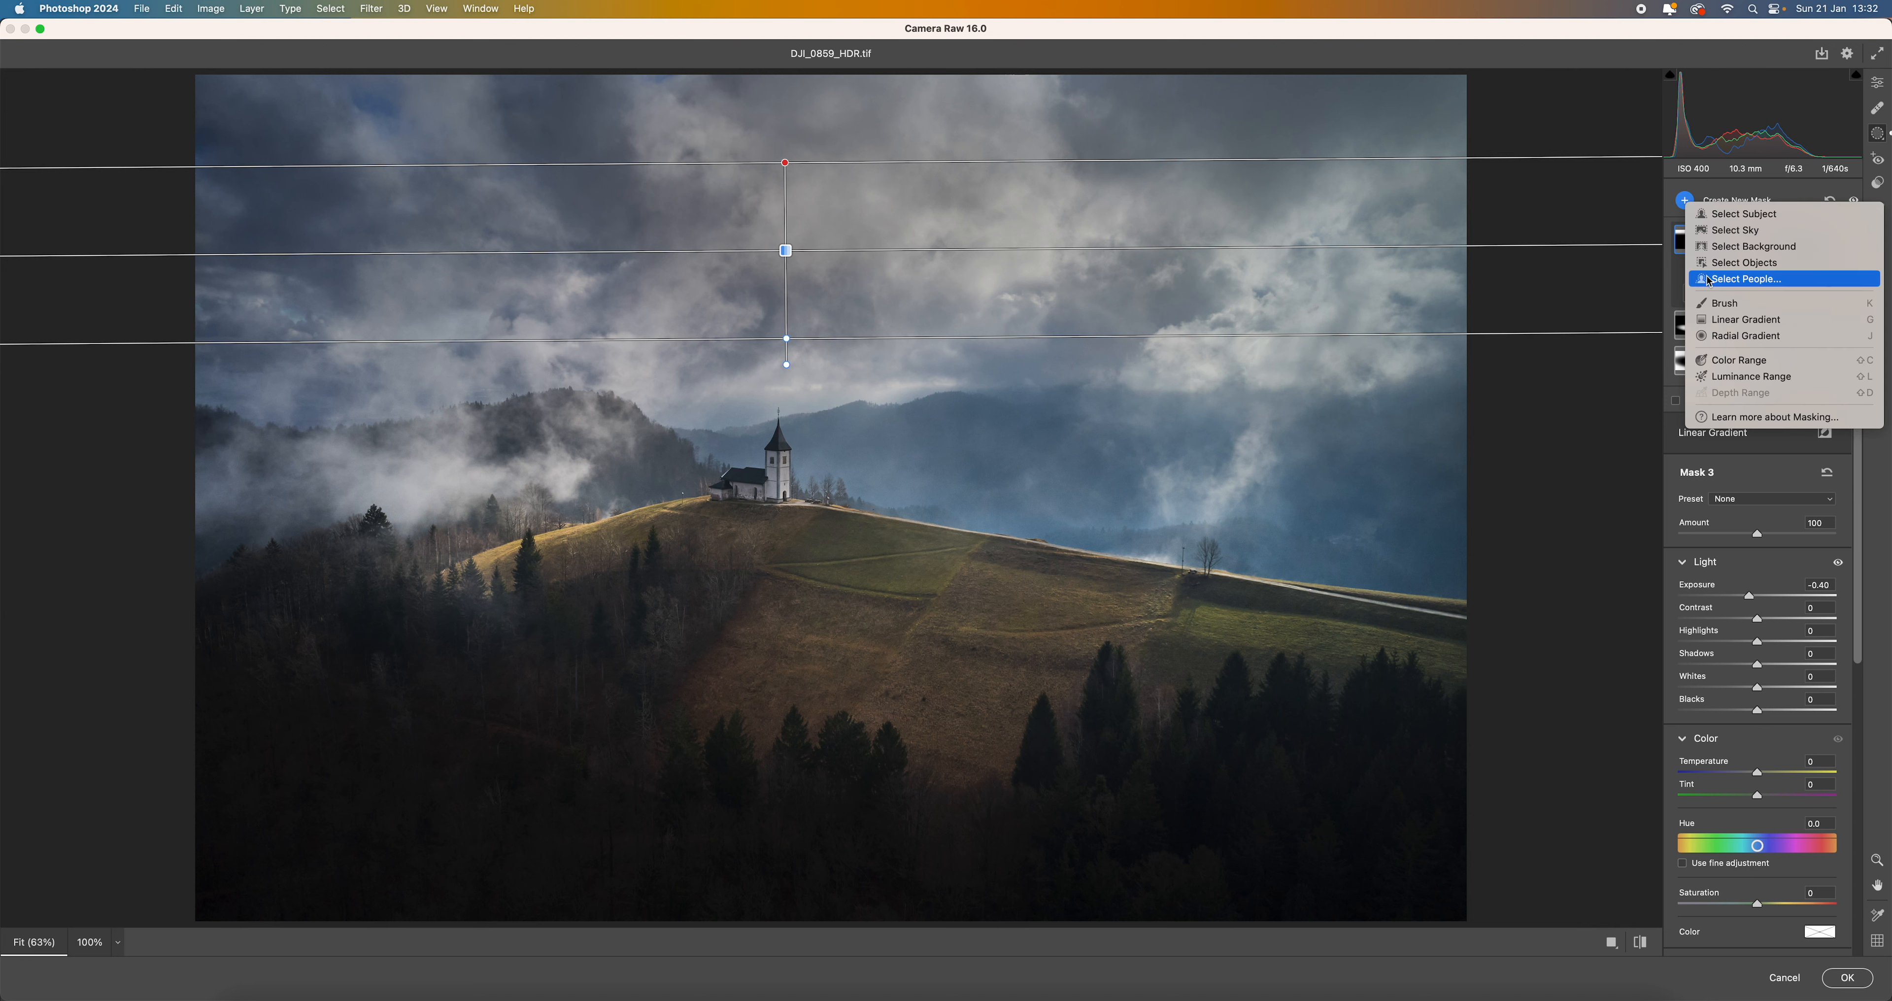
pyautogui.click(1711, 338)
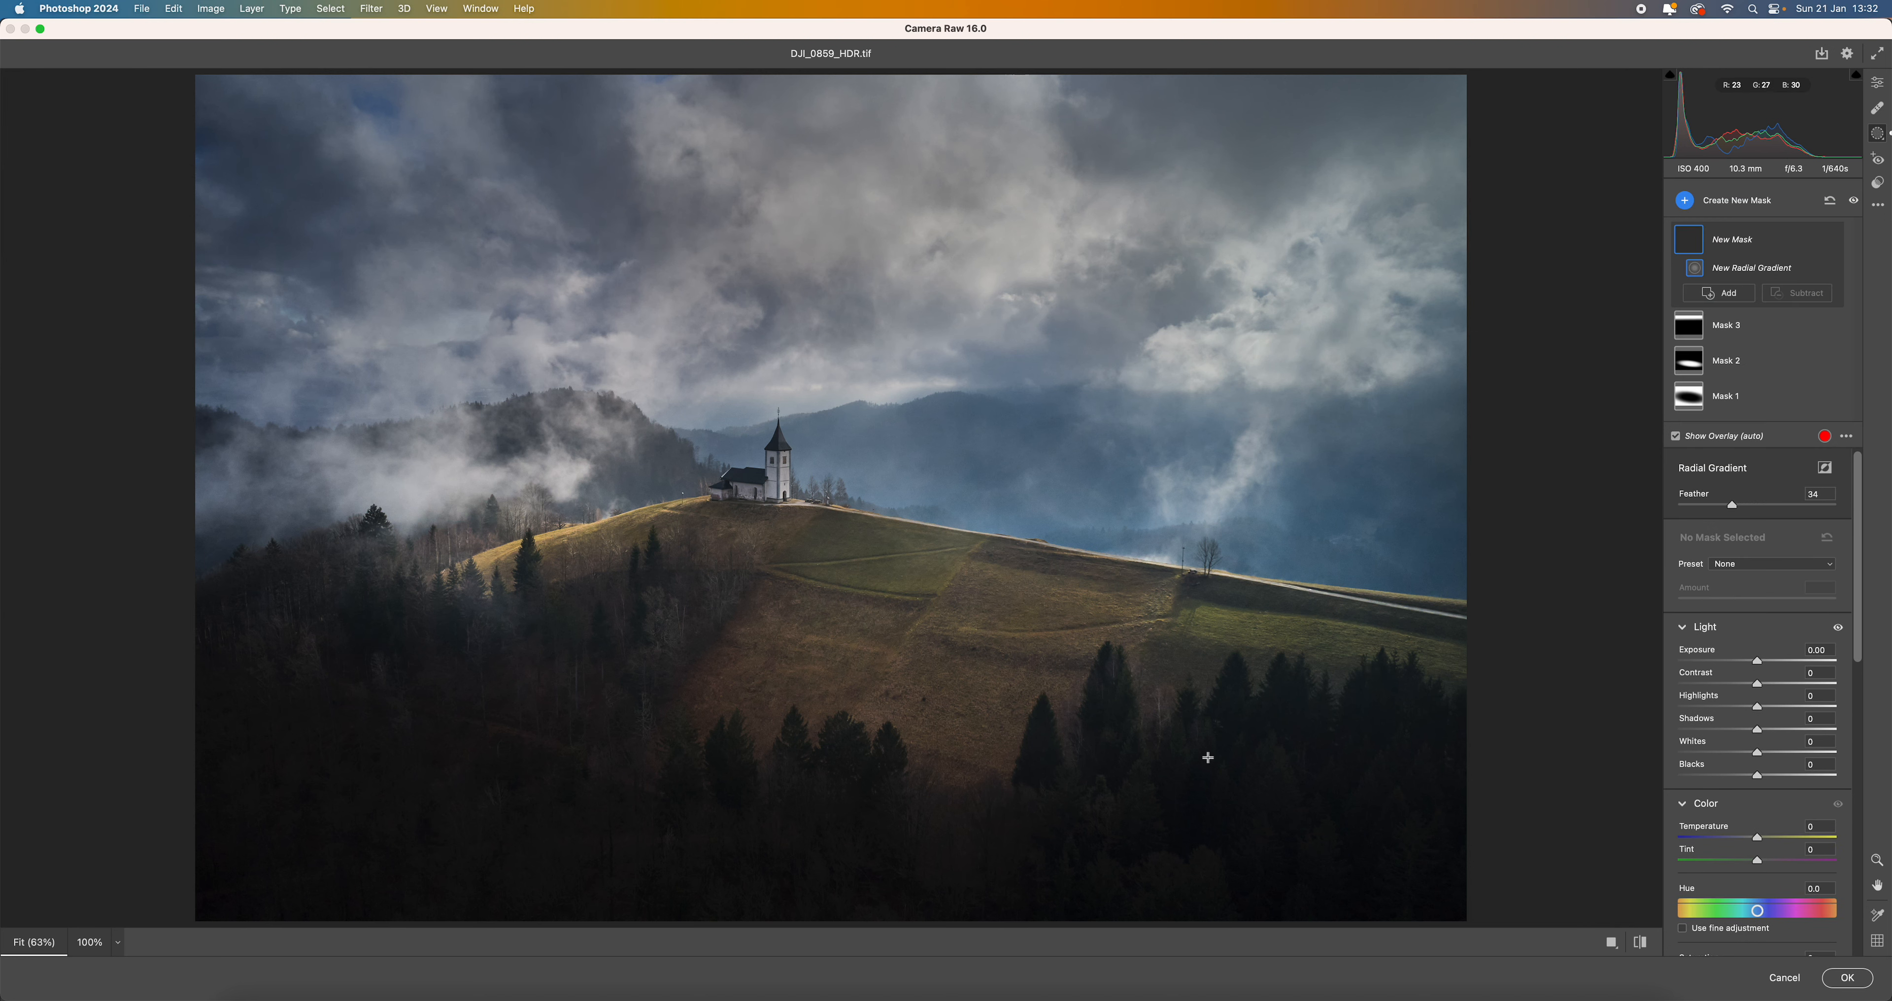
pyautogui.moveTo(1194, 770); pyautogui.dragTo(1451, 873)
pyautogui.moveTo(1283, 777); pyautogui.dragTo(1311, 802)
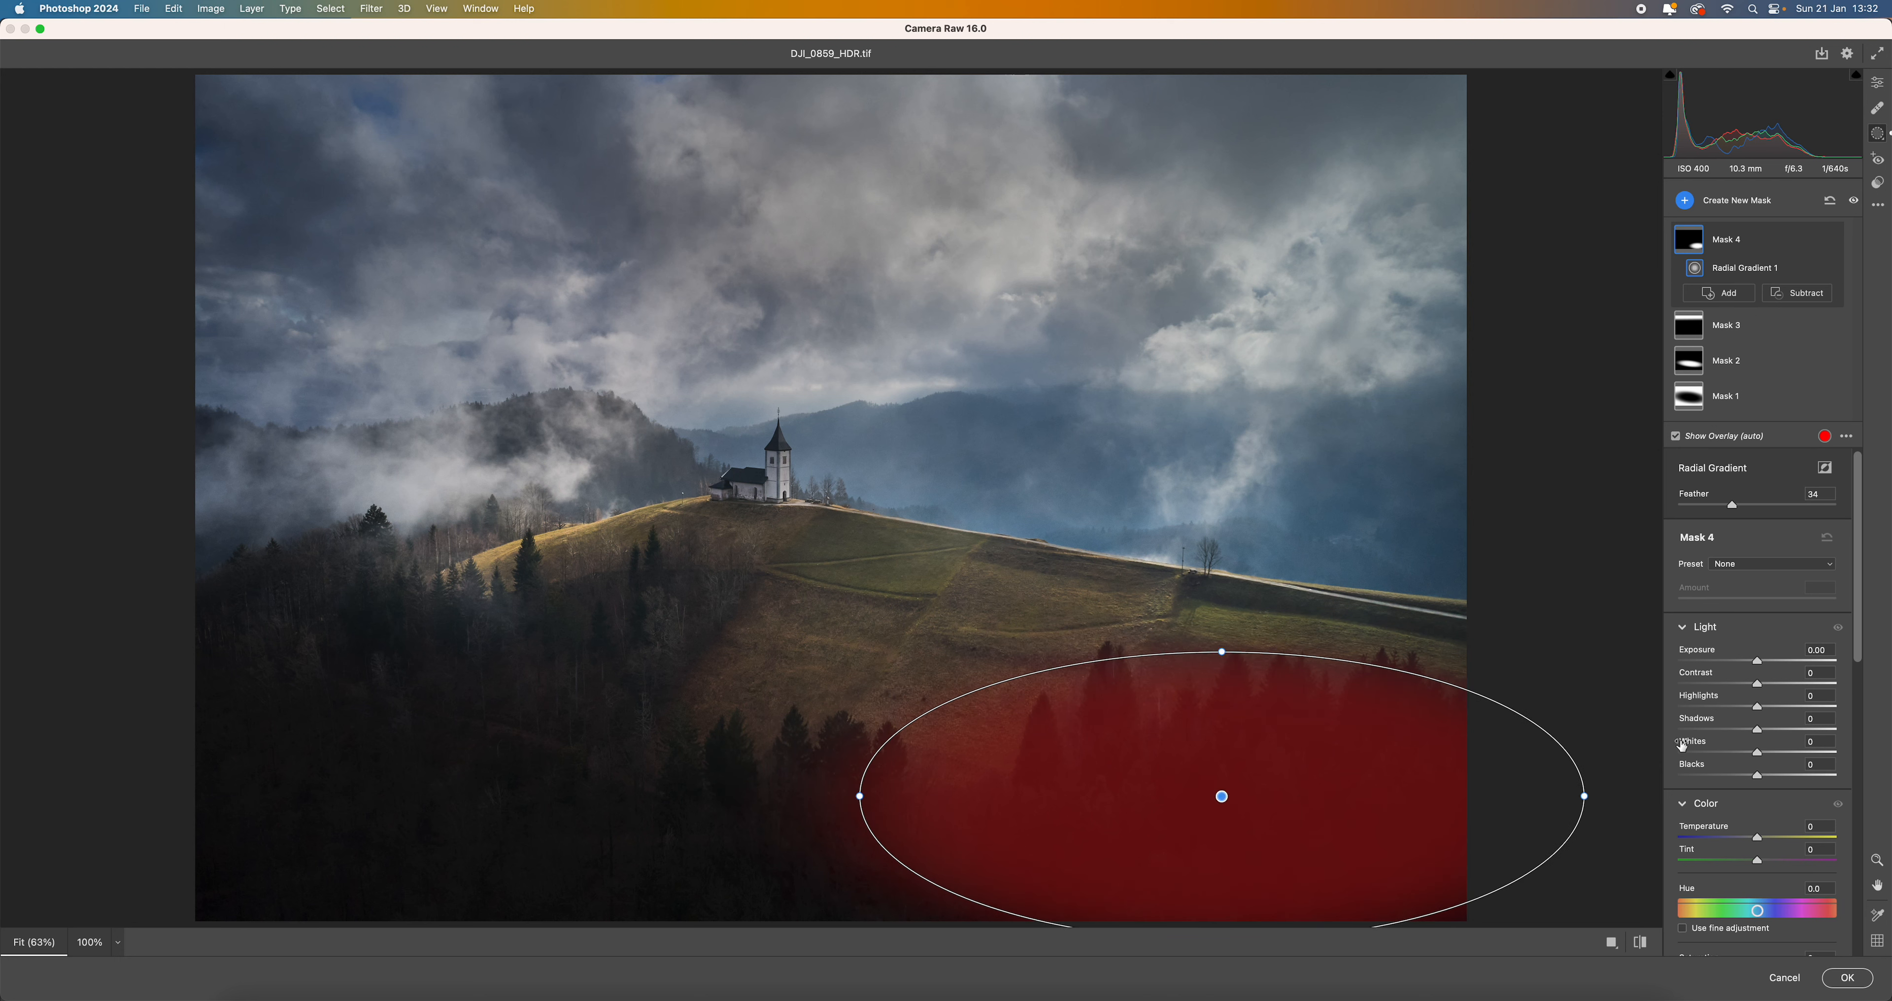
pyautogui.moveTo(1763, 736); pyautogui.dragTo(1772, 736)
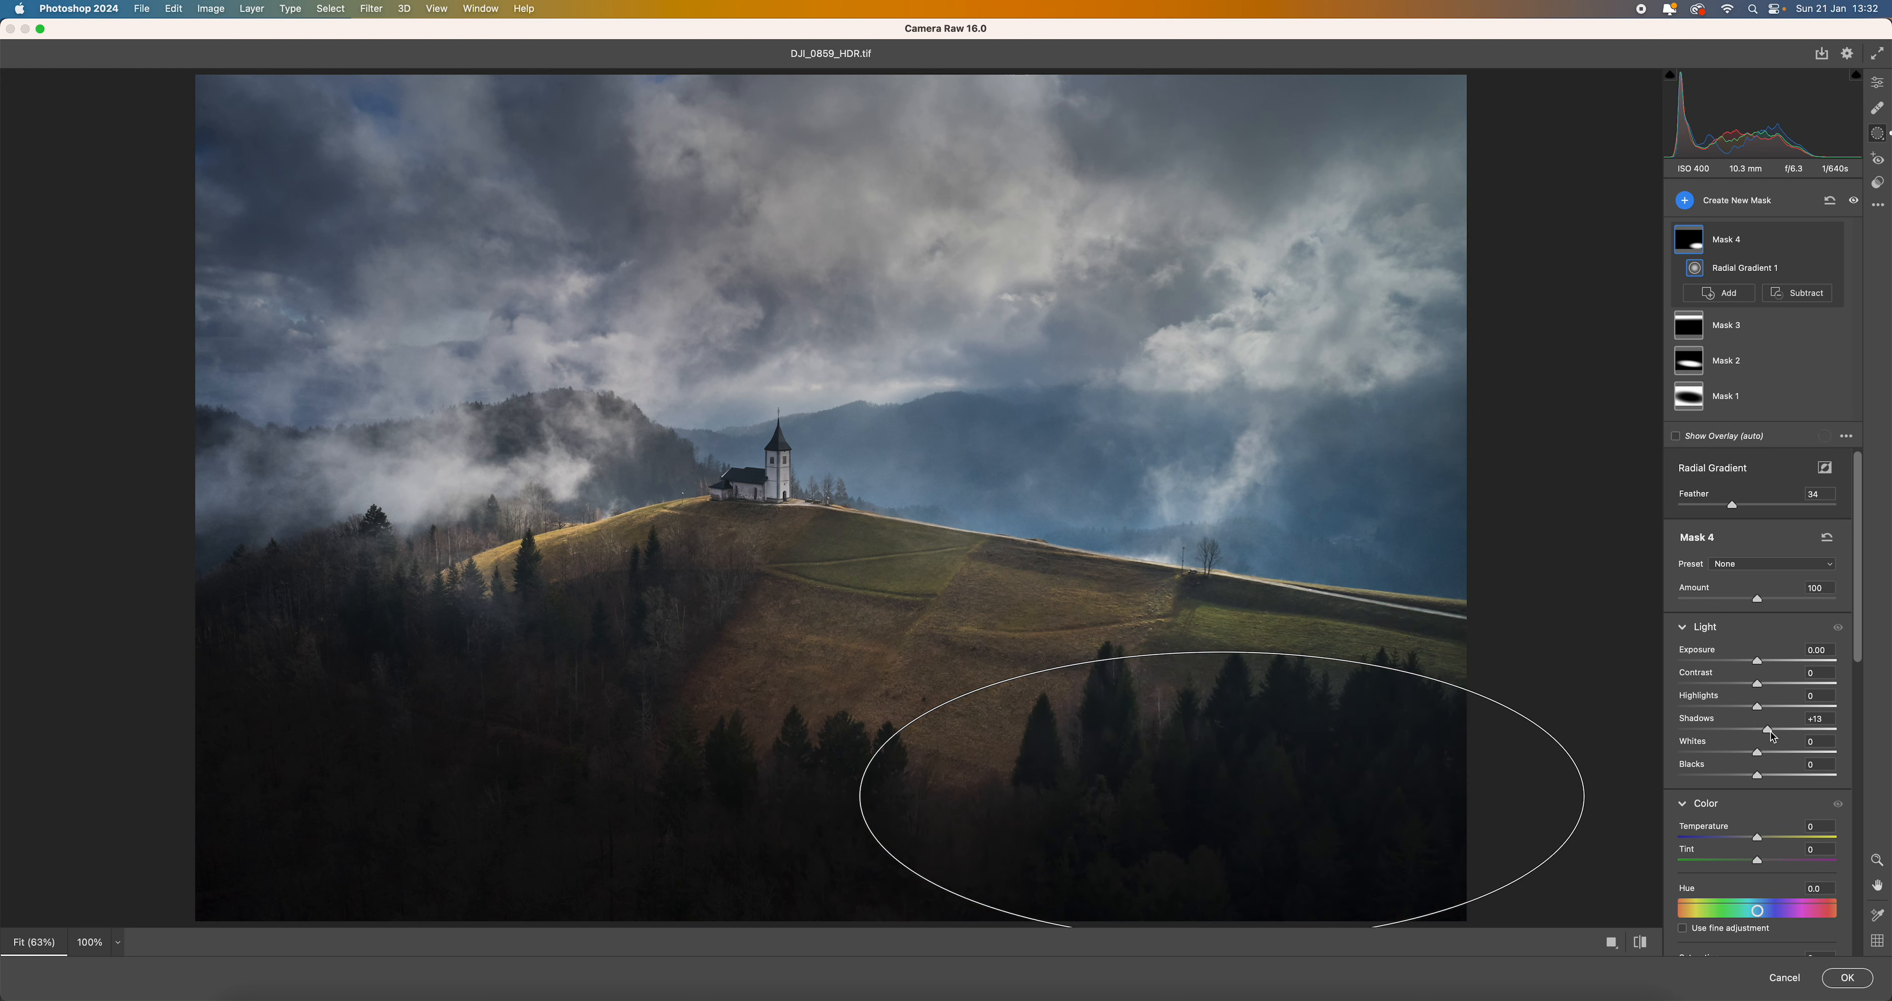
pyautogui.moveTo(1494, 697); pyautogui.dragTo(1454, 700)
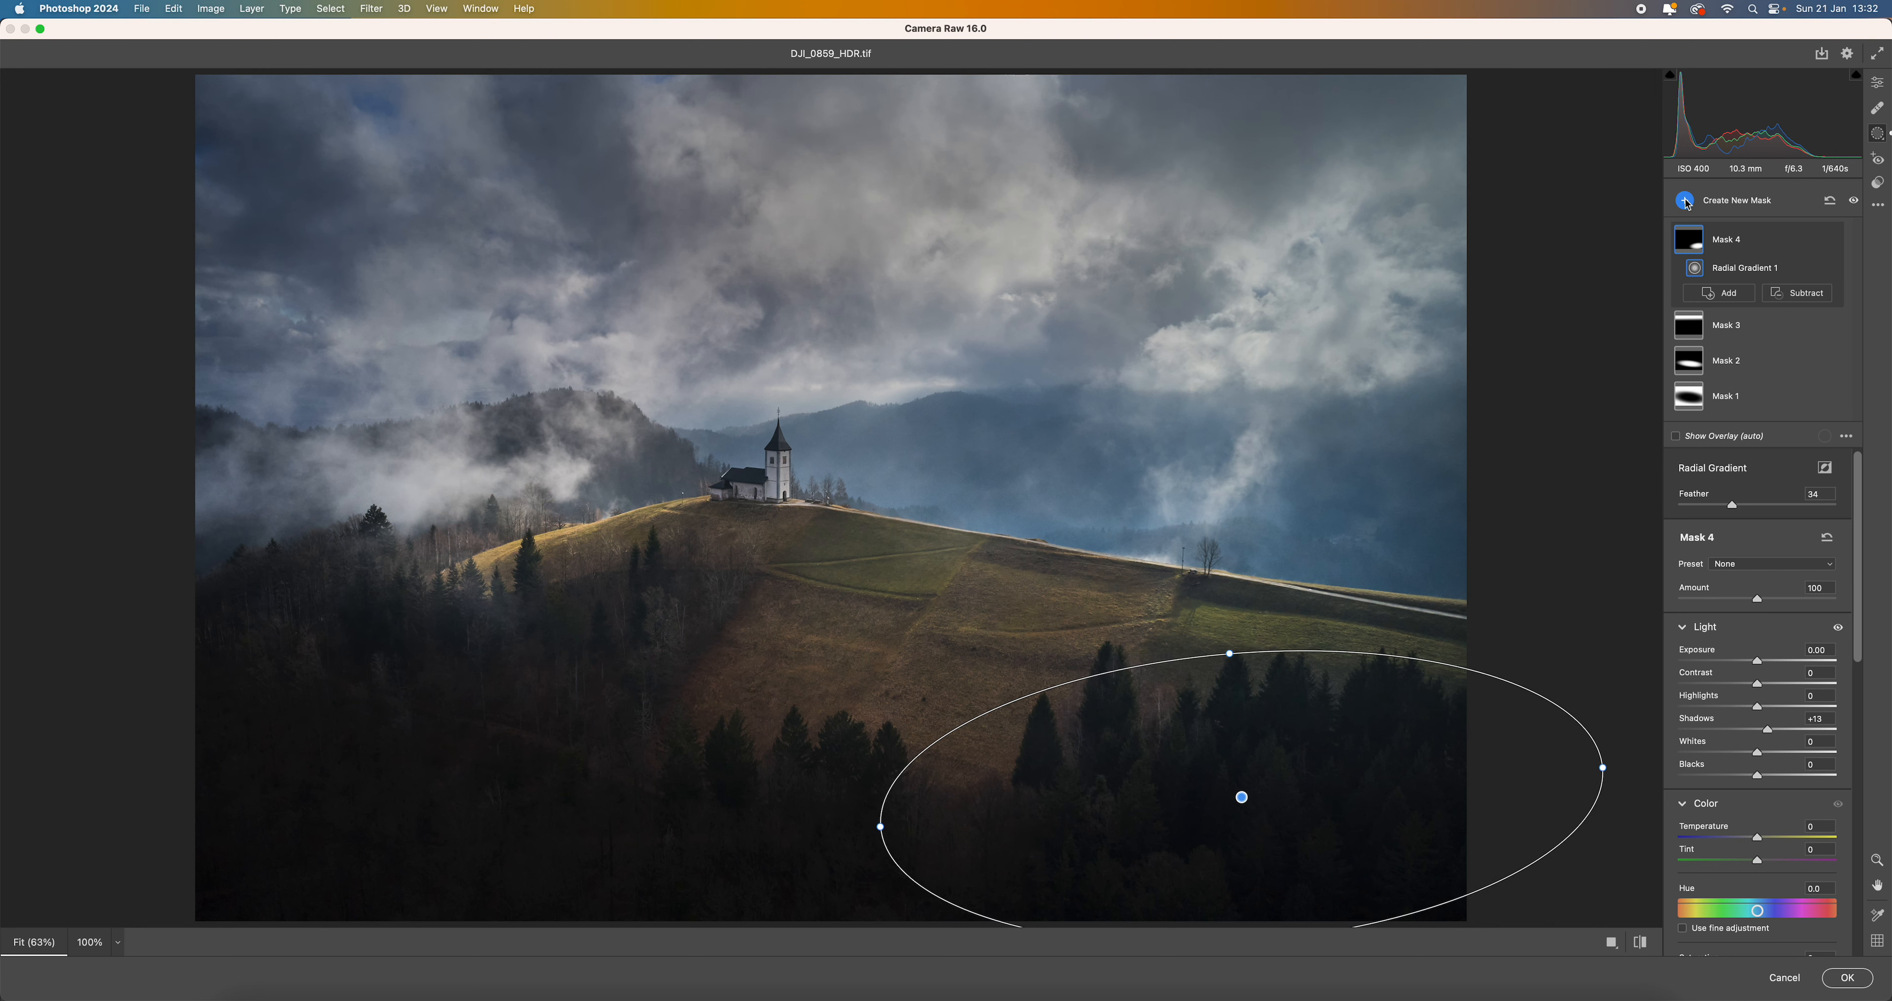
# - Add a radial gradient mask over the dark forest at the image's lower left, with Shadows at +12
pyautogui.click(1684, 201)
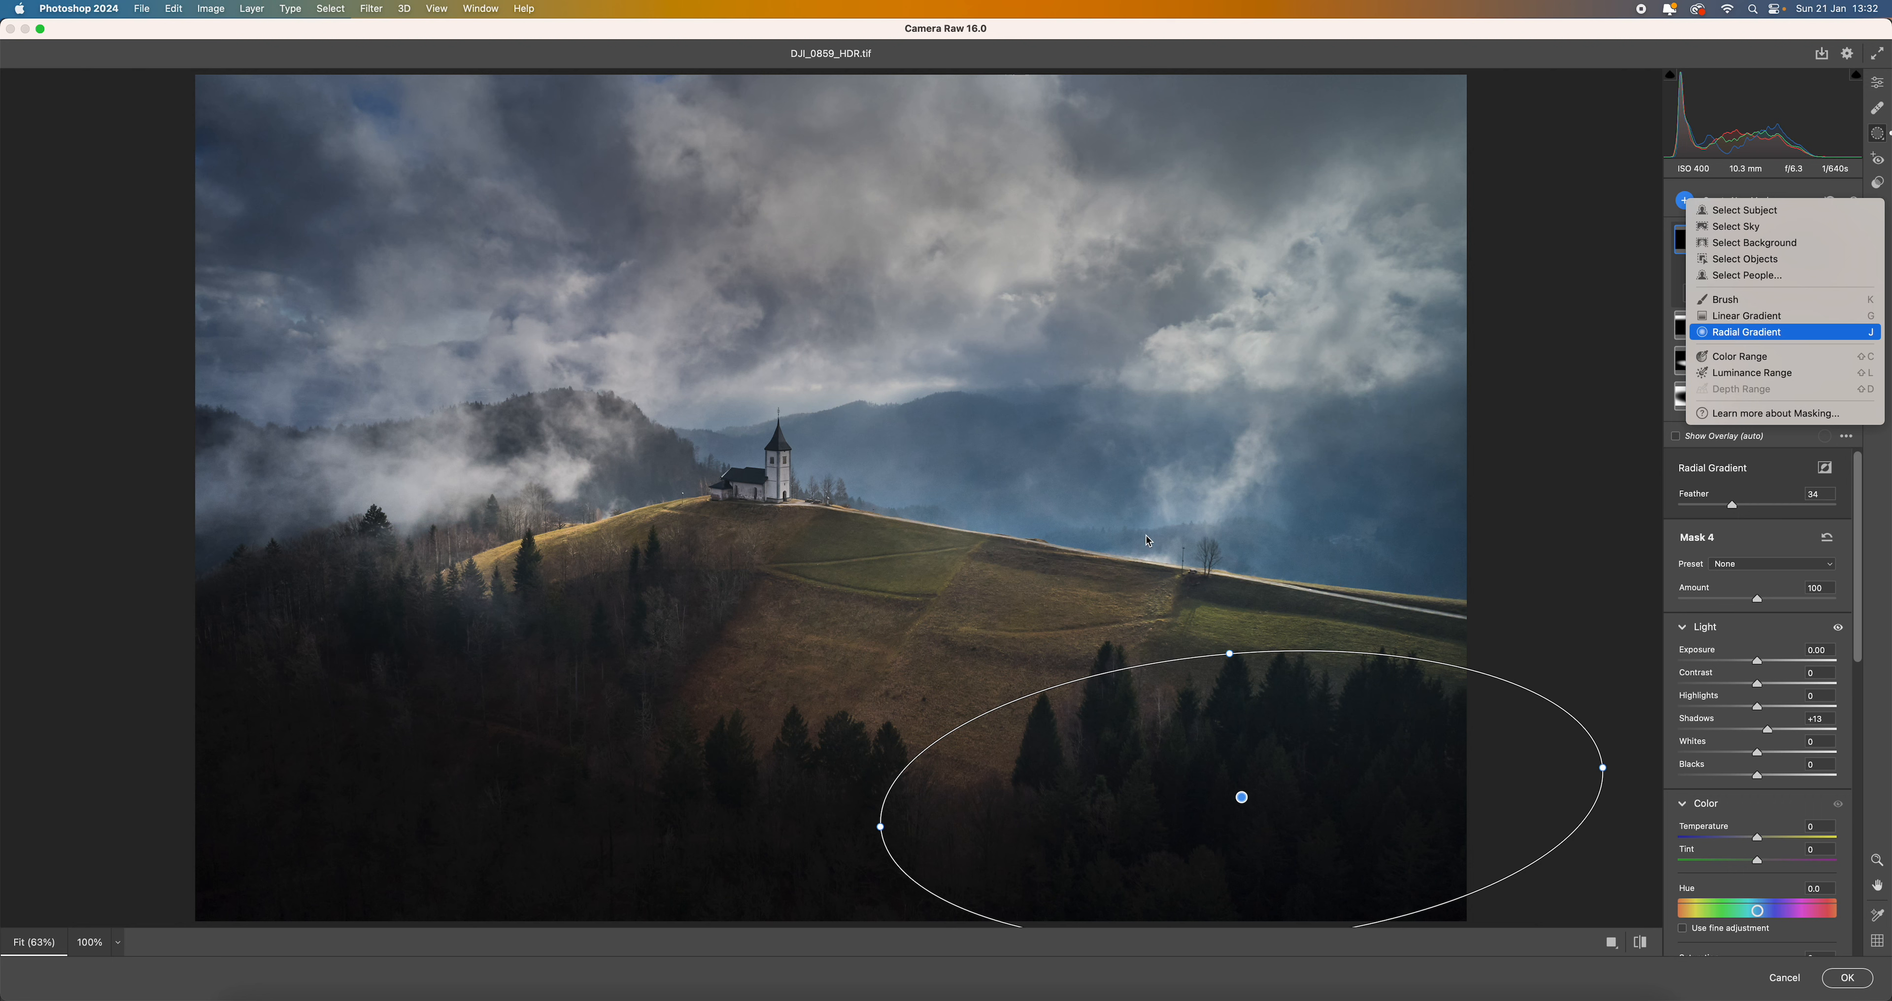
pyautogui.moveTo(428, 741); pyautogui.dragTo(760, 852)
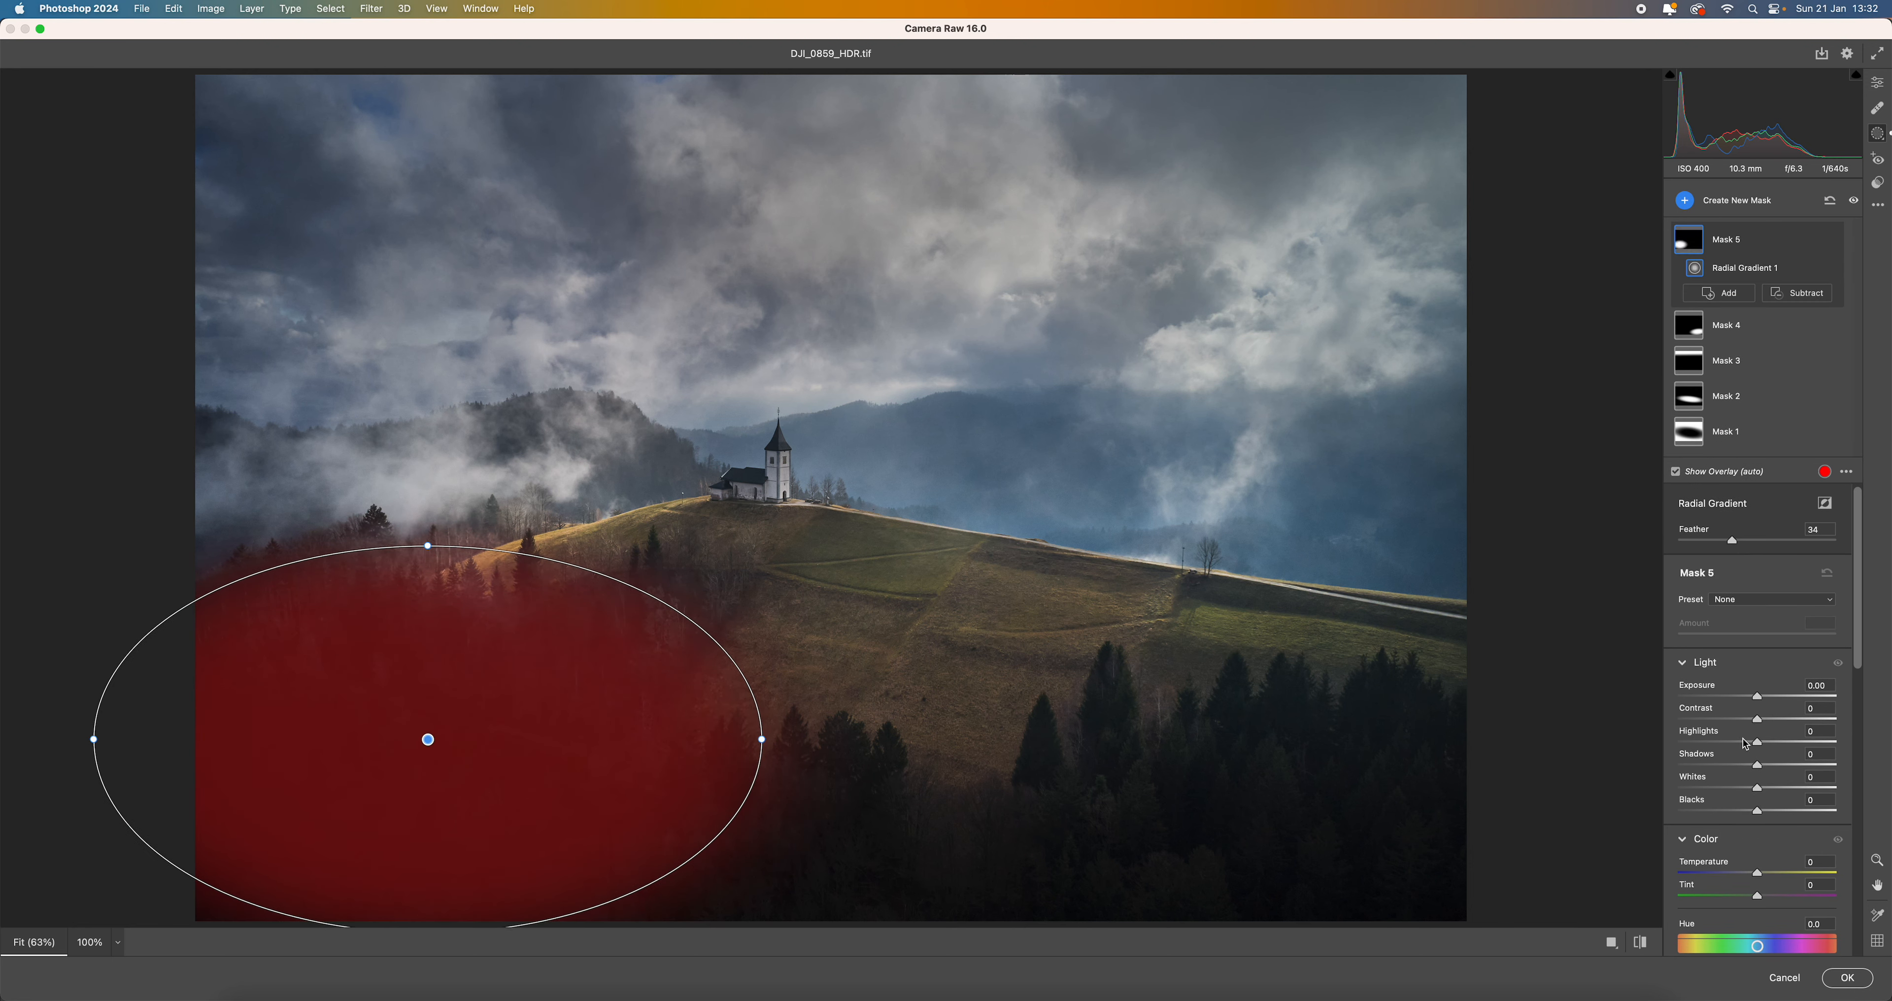
pyautogui.moveTo(1756, 765); pyautogui.dragTo(1765, 767)
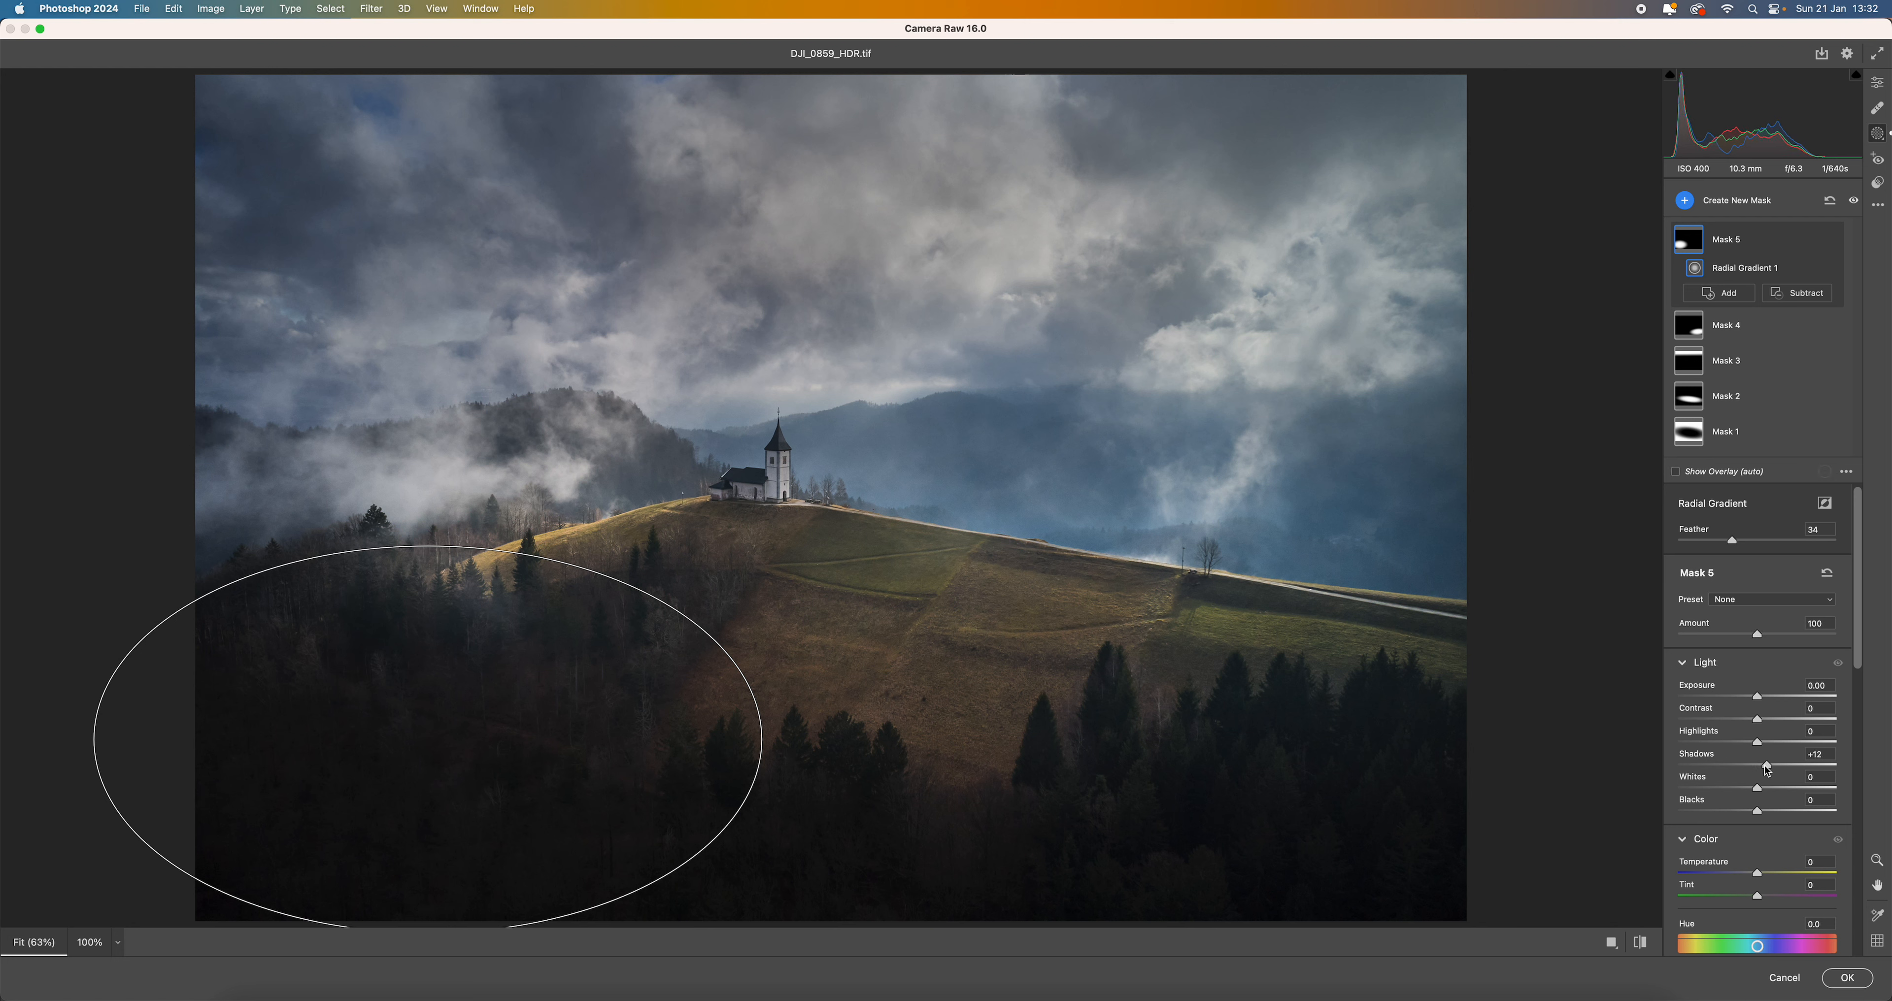
# - Add a radial gradient mask over the trees at the image's bottom centre with Shadows at +16, and return to the global edit settings
pyautogui.click(1685, 201)
pyautogui.click(1740, 339)
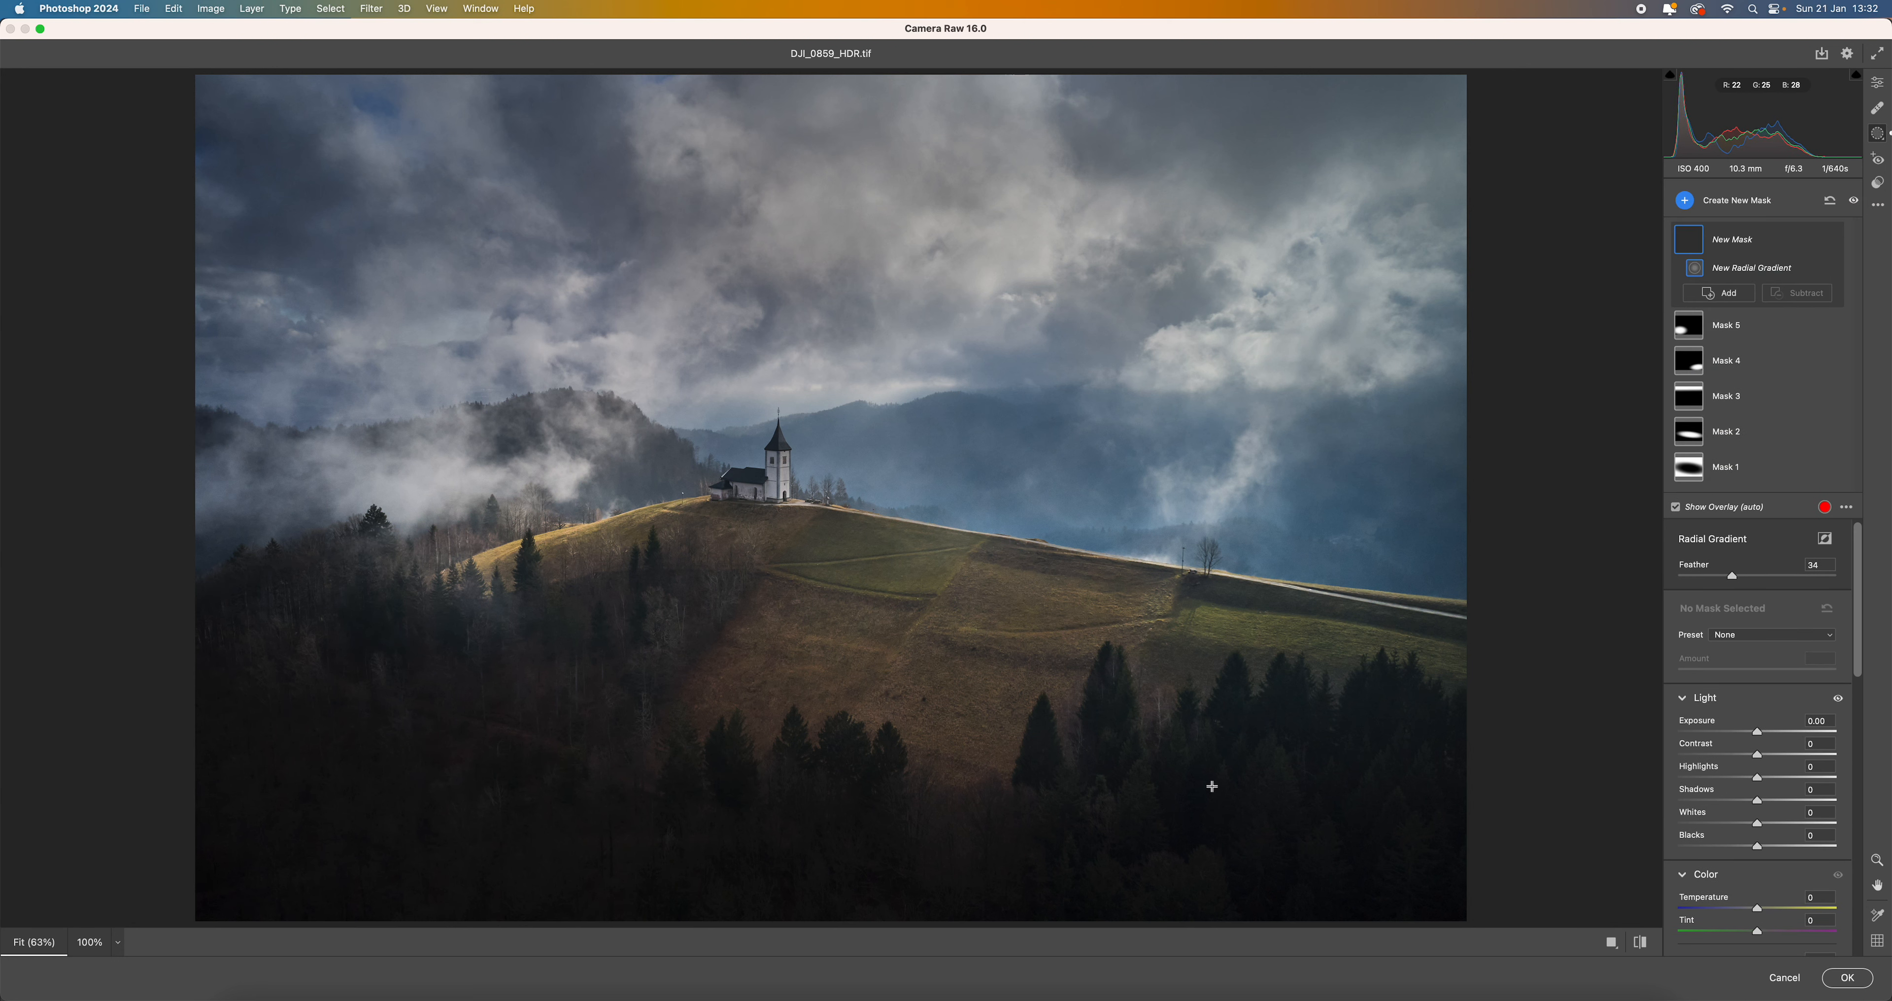
pyautogui.moveTo(885, 826); pyautogui.dragTo(1130, 919)
pyautogui.moveTo(1756, 800); pyautogui.dragTo(1769, 800)
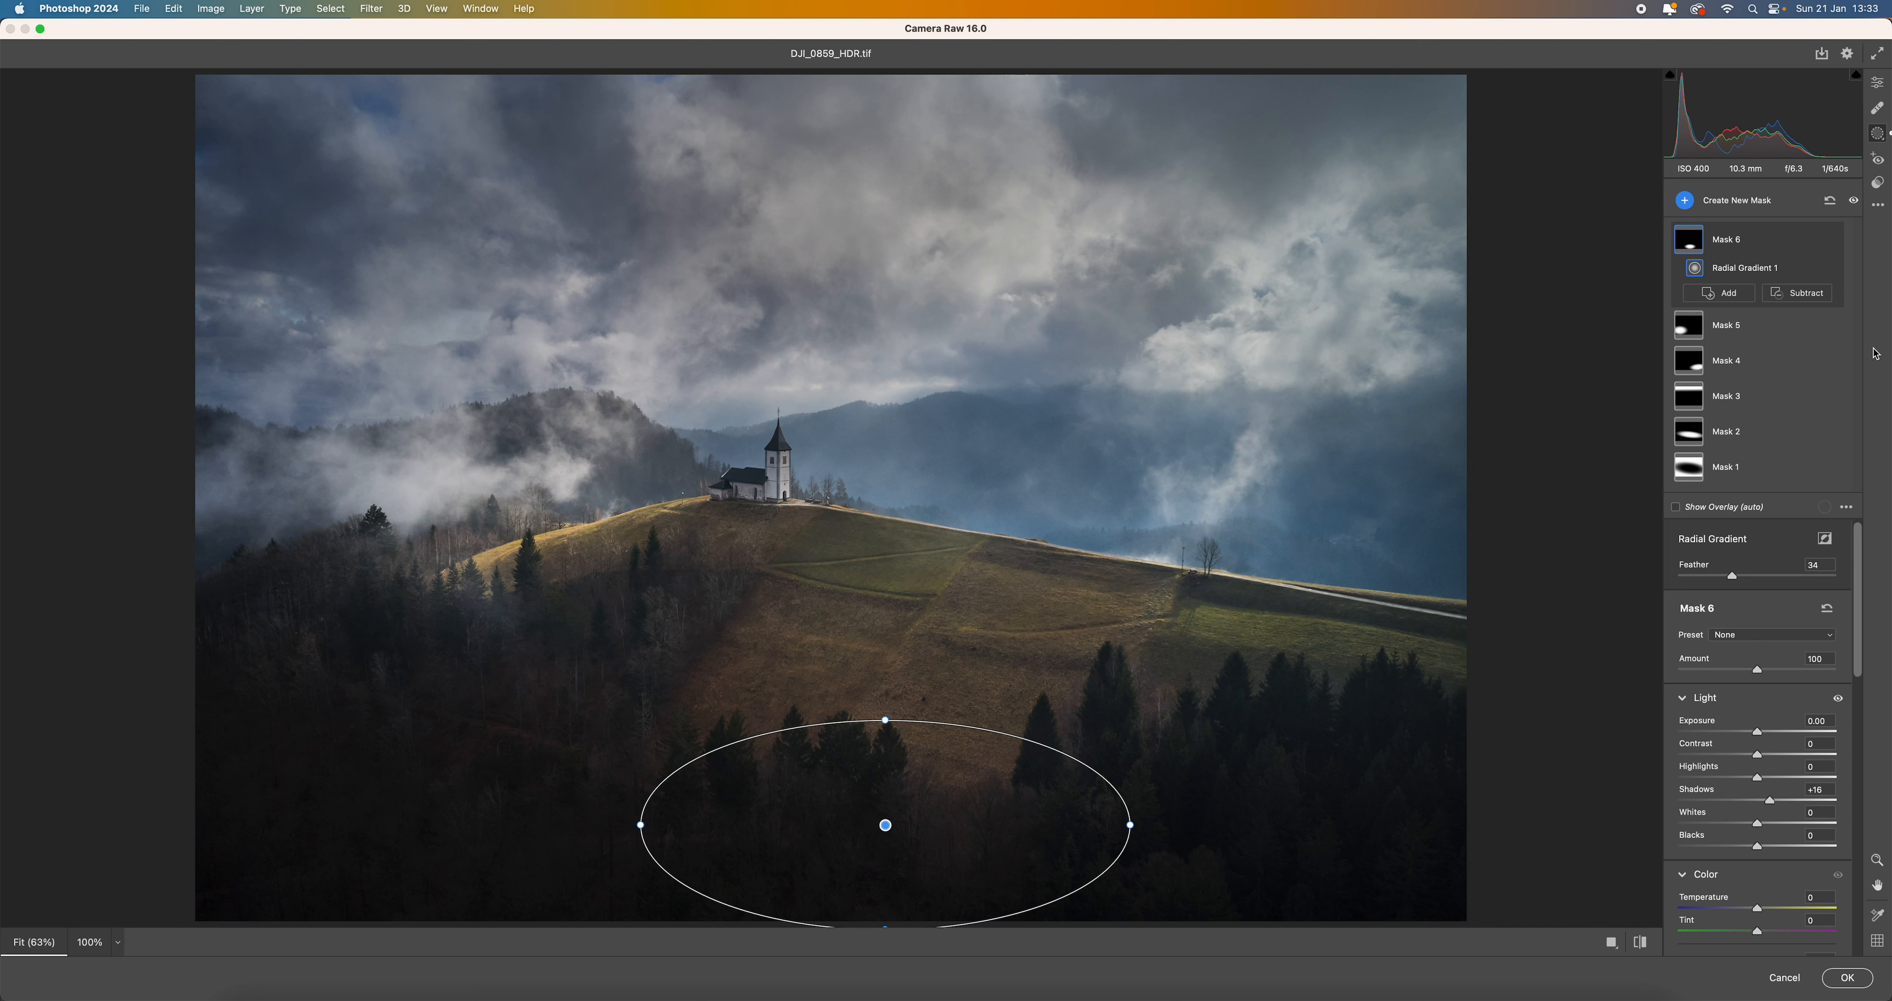
pyautogui.click(1880, 86)
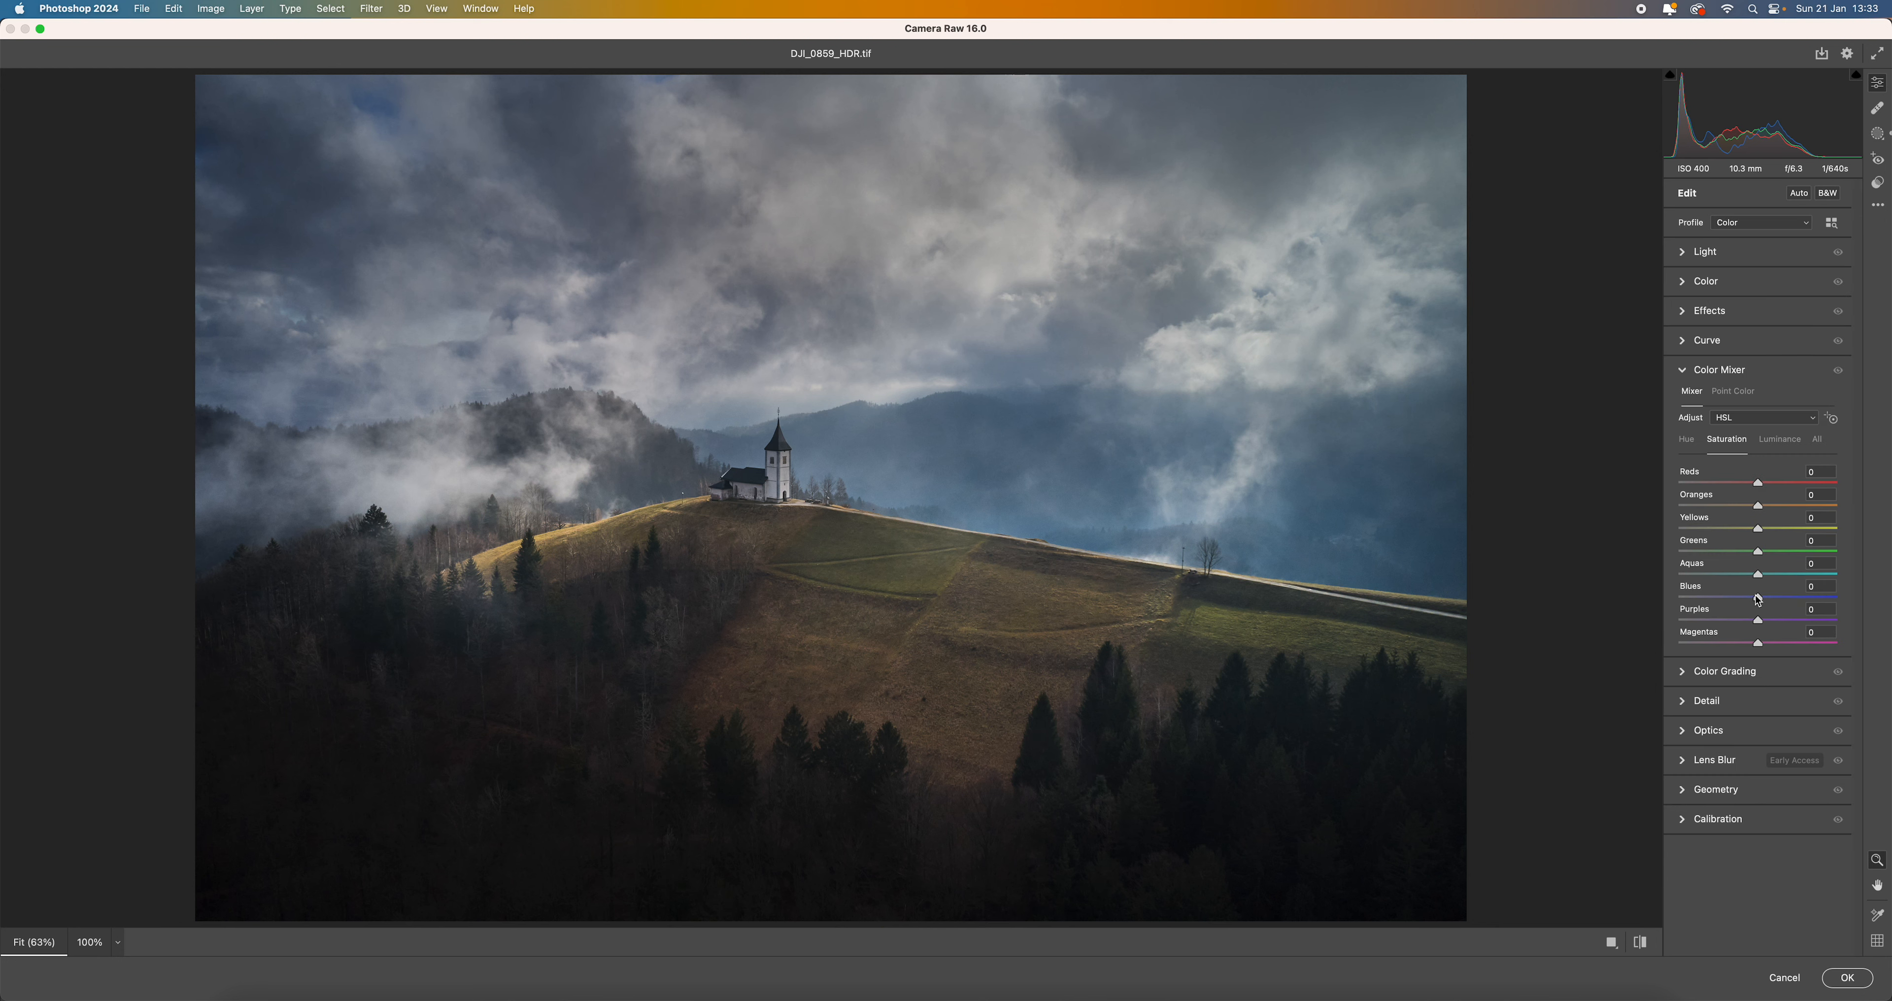
# - Lower the Blues saturation to -29 in the Color Mixer and compare the edited image with its original state
pyautogui.moveTo(1758, 600); pyautogui.dragTo(1734, 601)
pyautogui.click(1642, 947)
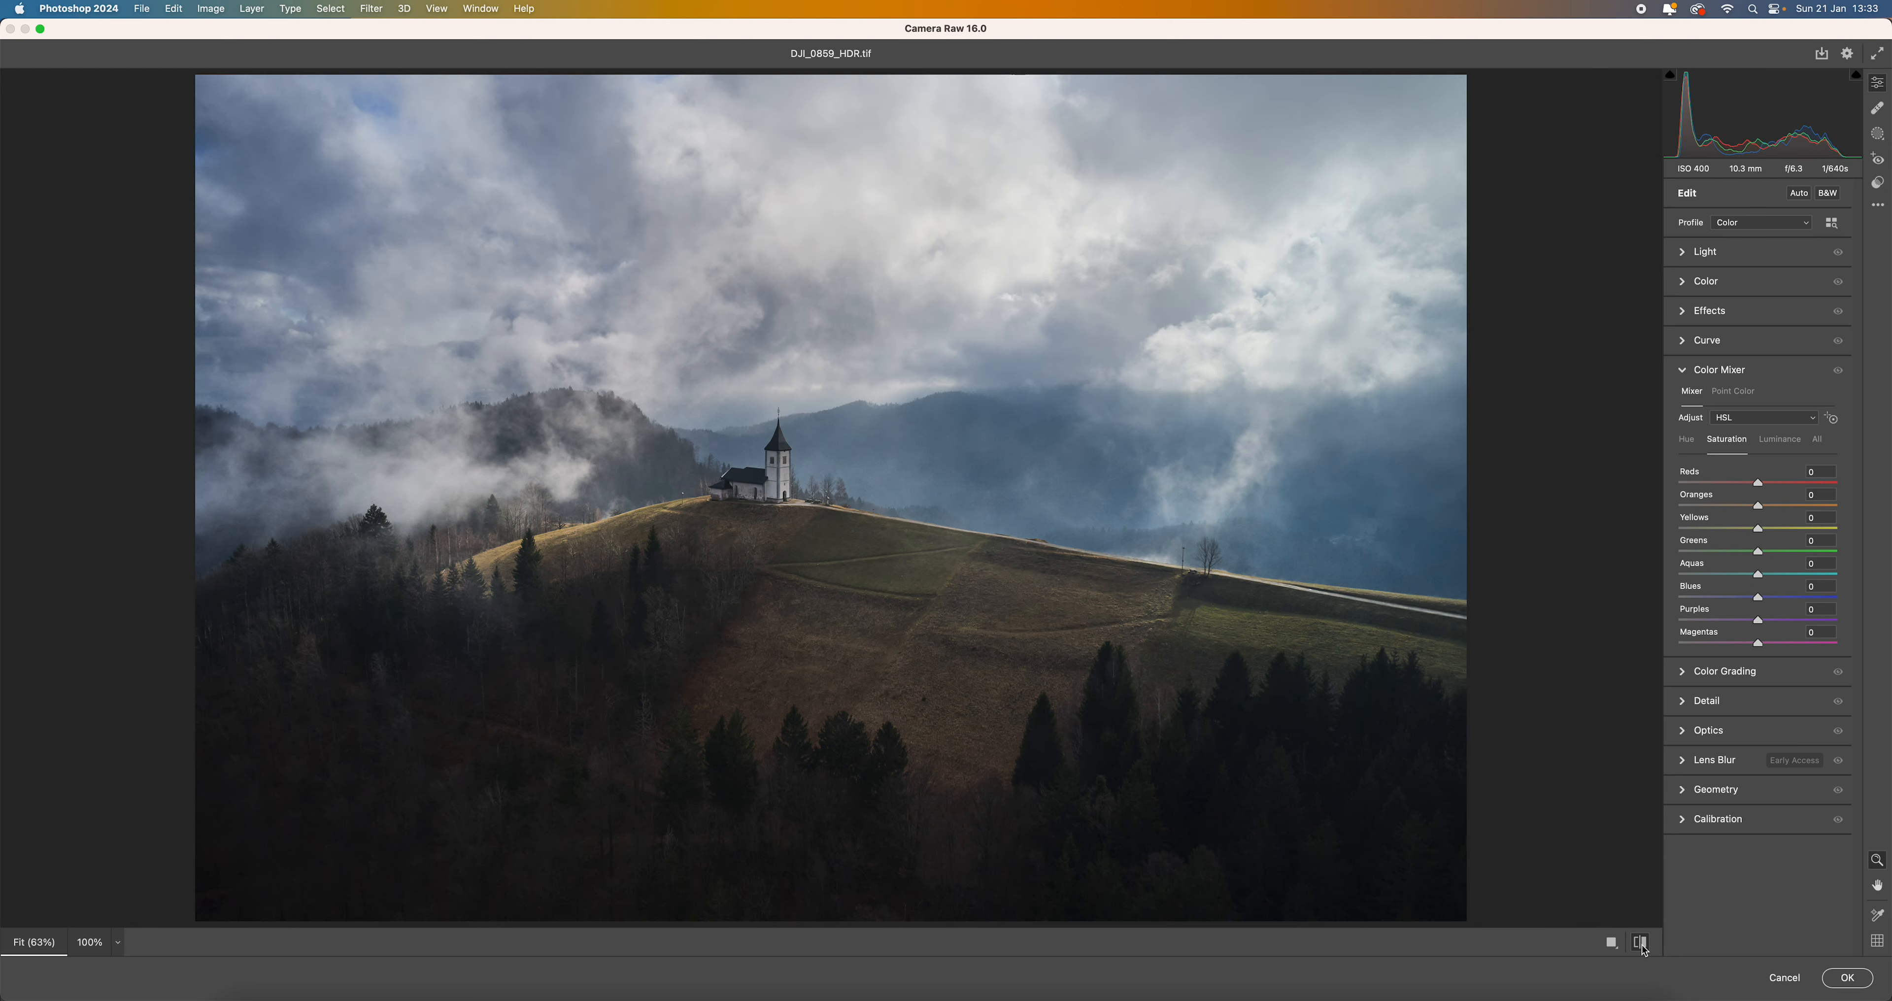
pyautogui.click(1642, 947)
pyautogui.click(1643, 947)
pyautogui.click(1642, 948)
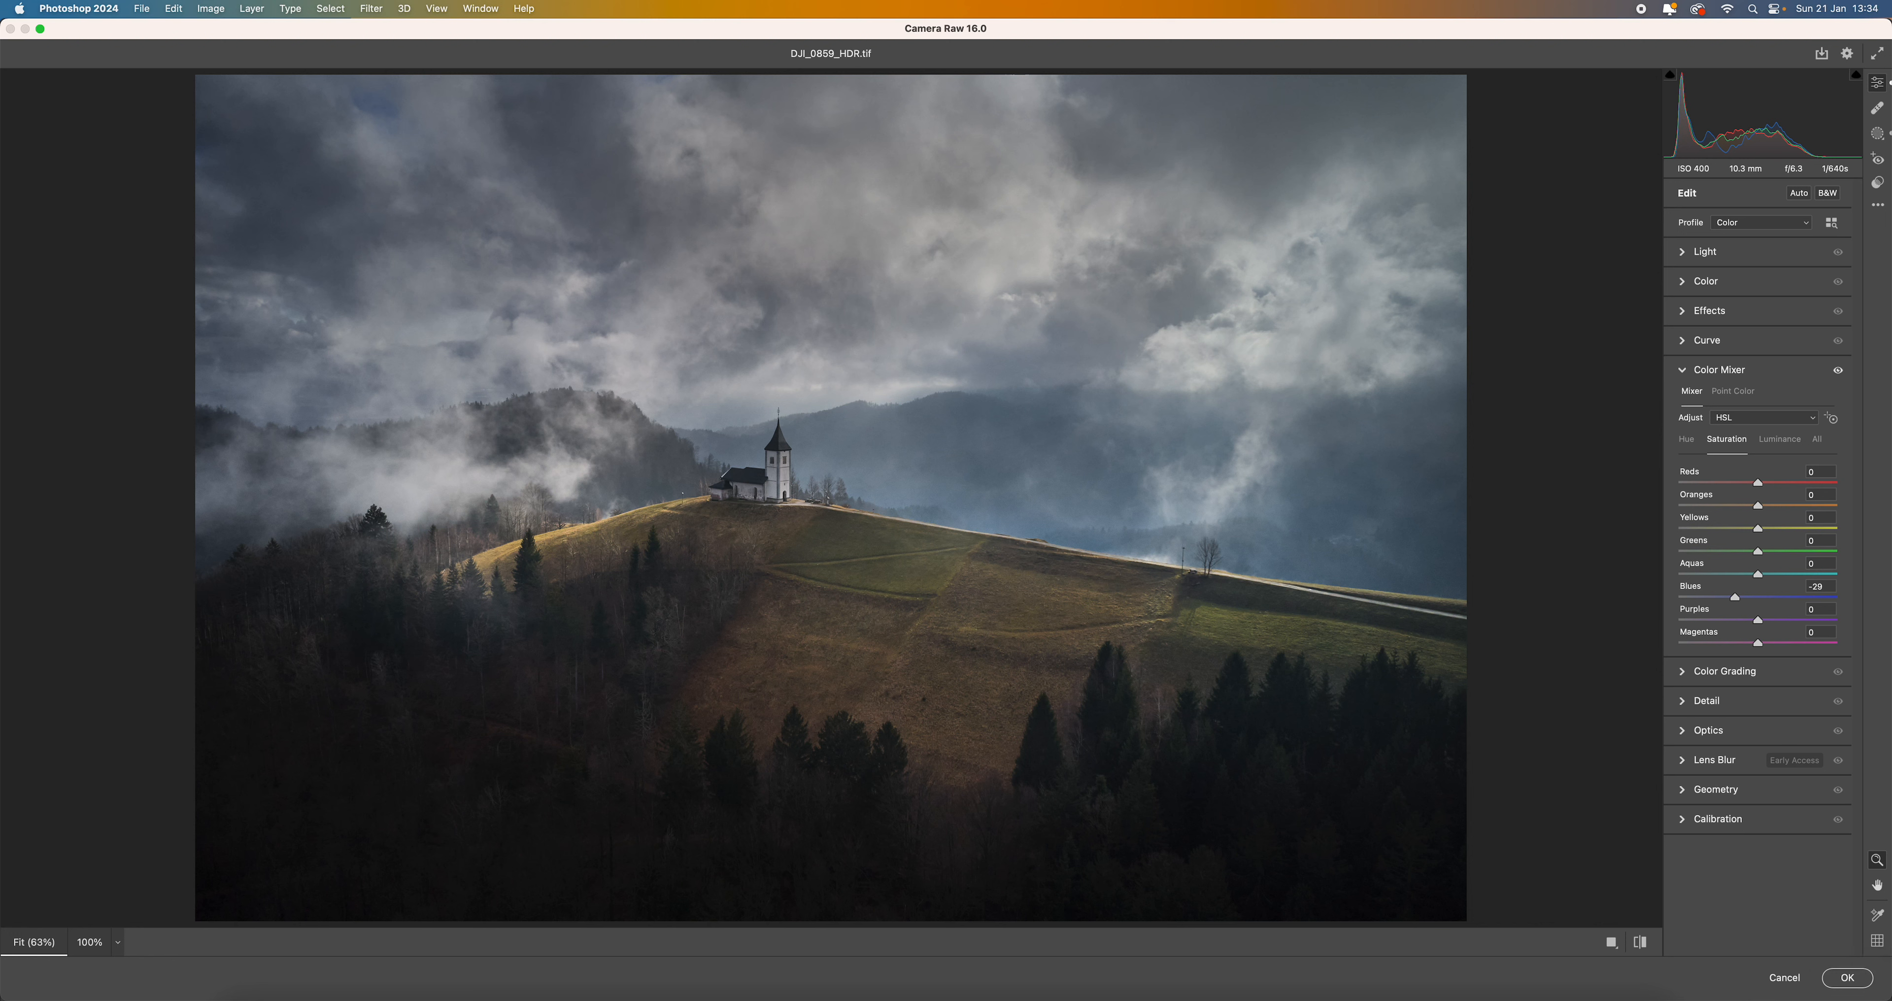
# - Add a large radial gradient mask centred just beside the church, spanning almost the full image height and extending past both sides
pyautogui.click(1877, 133)
pyautogui.click(1684, 201)
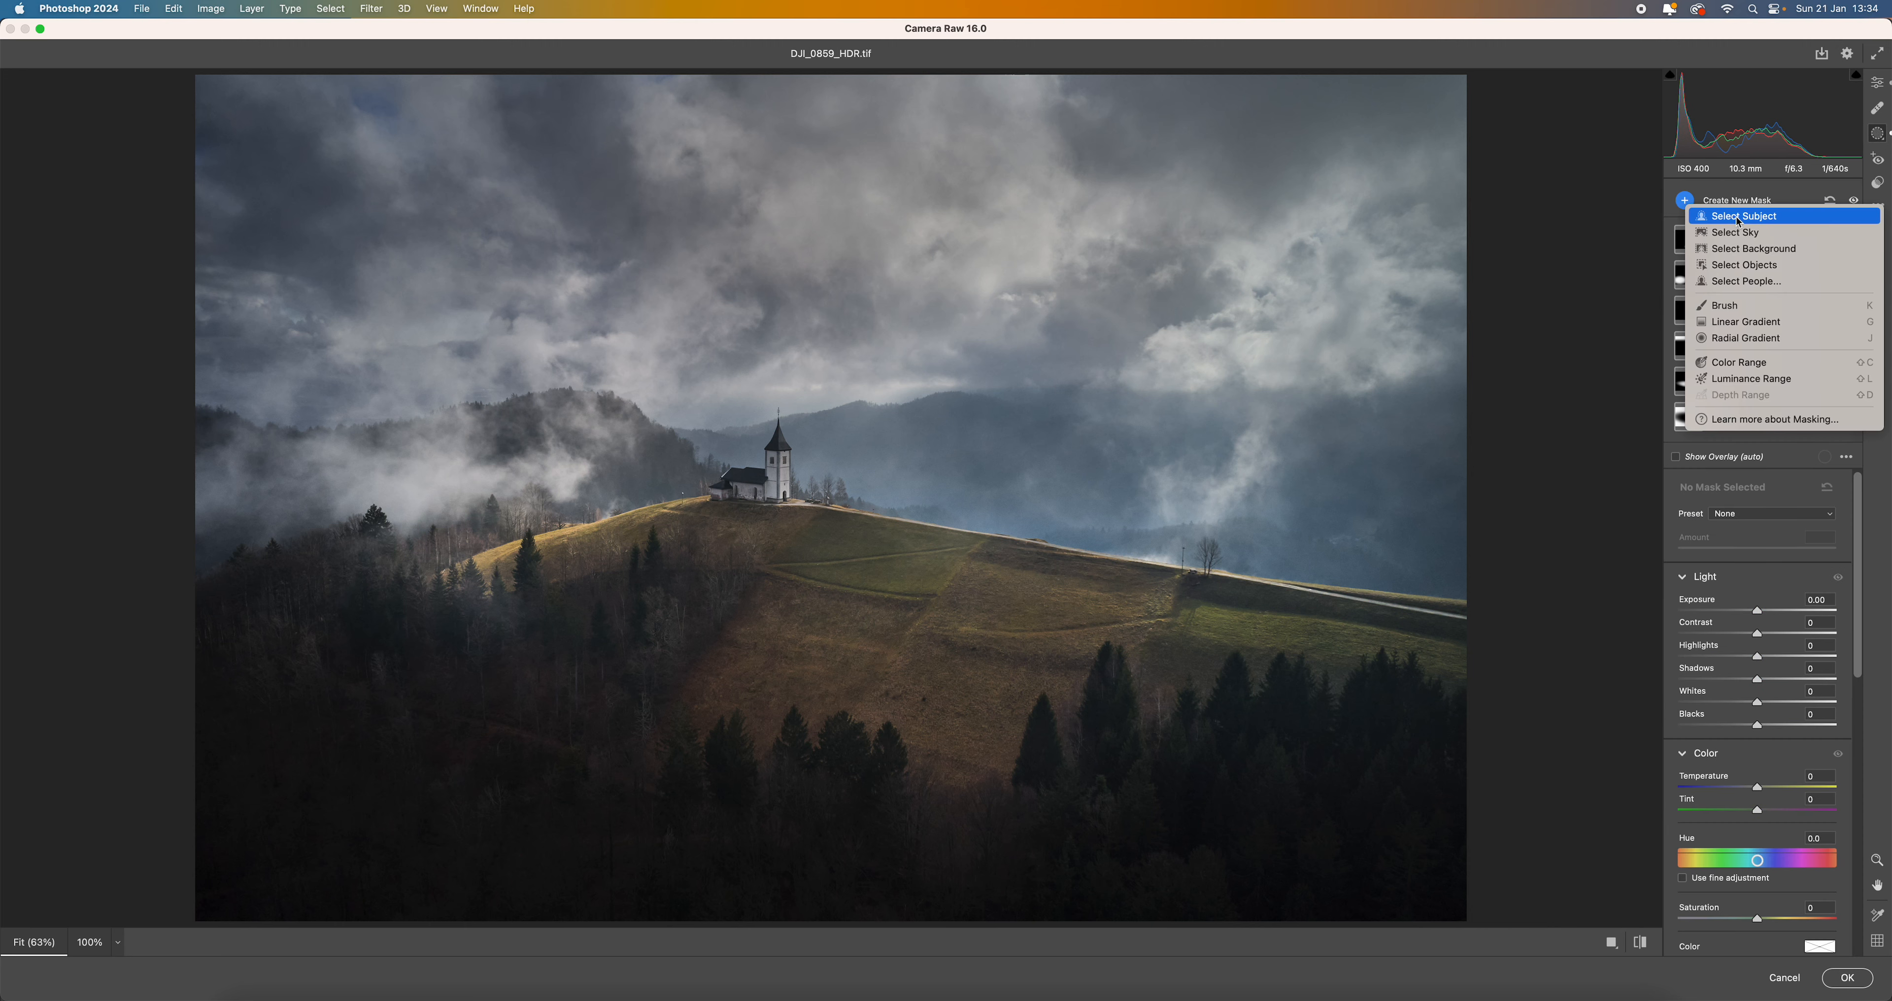
pyautogui.click(1722, 342)
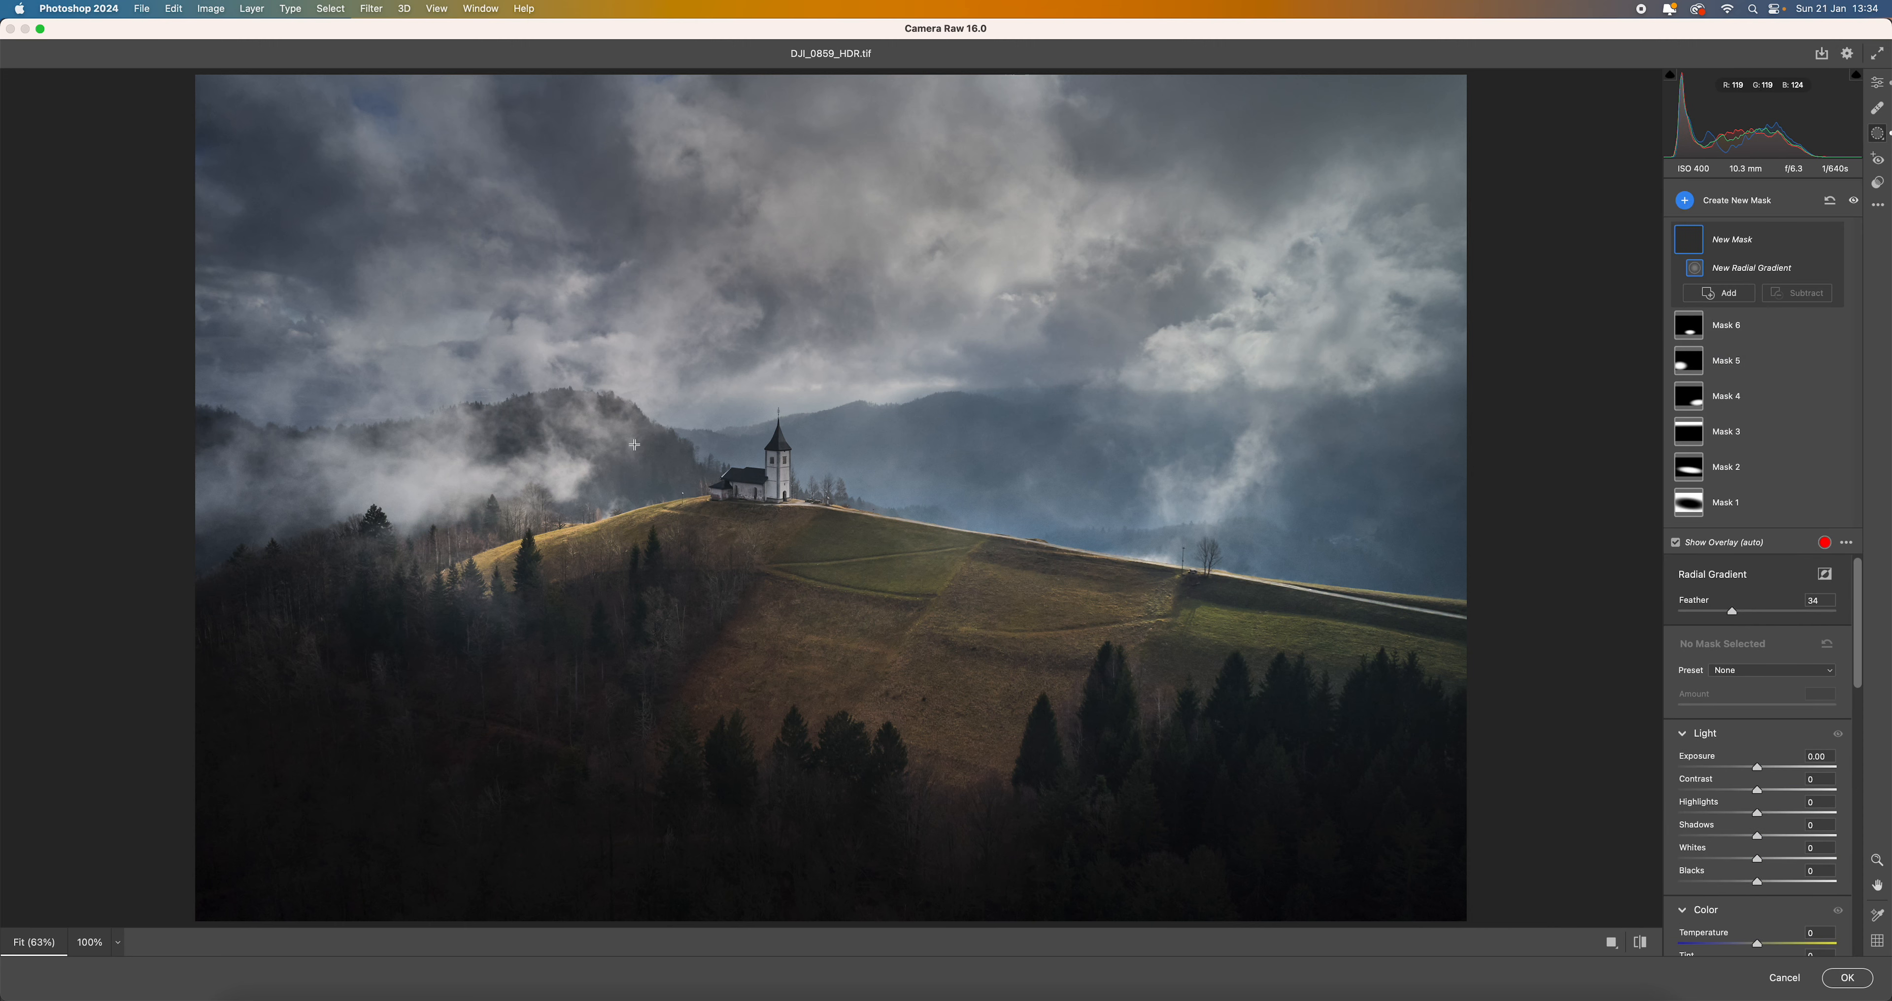
pyautogui.moveTo(635, 442); pyautogui.dragTo(1505, 844)
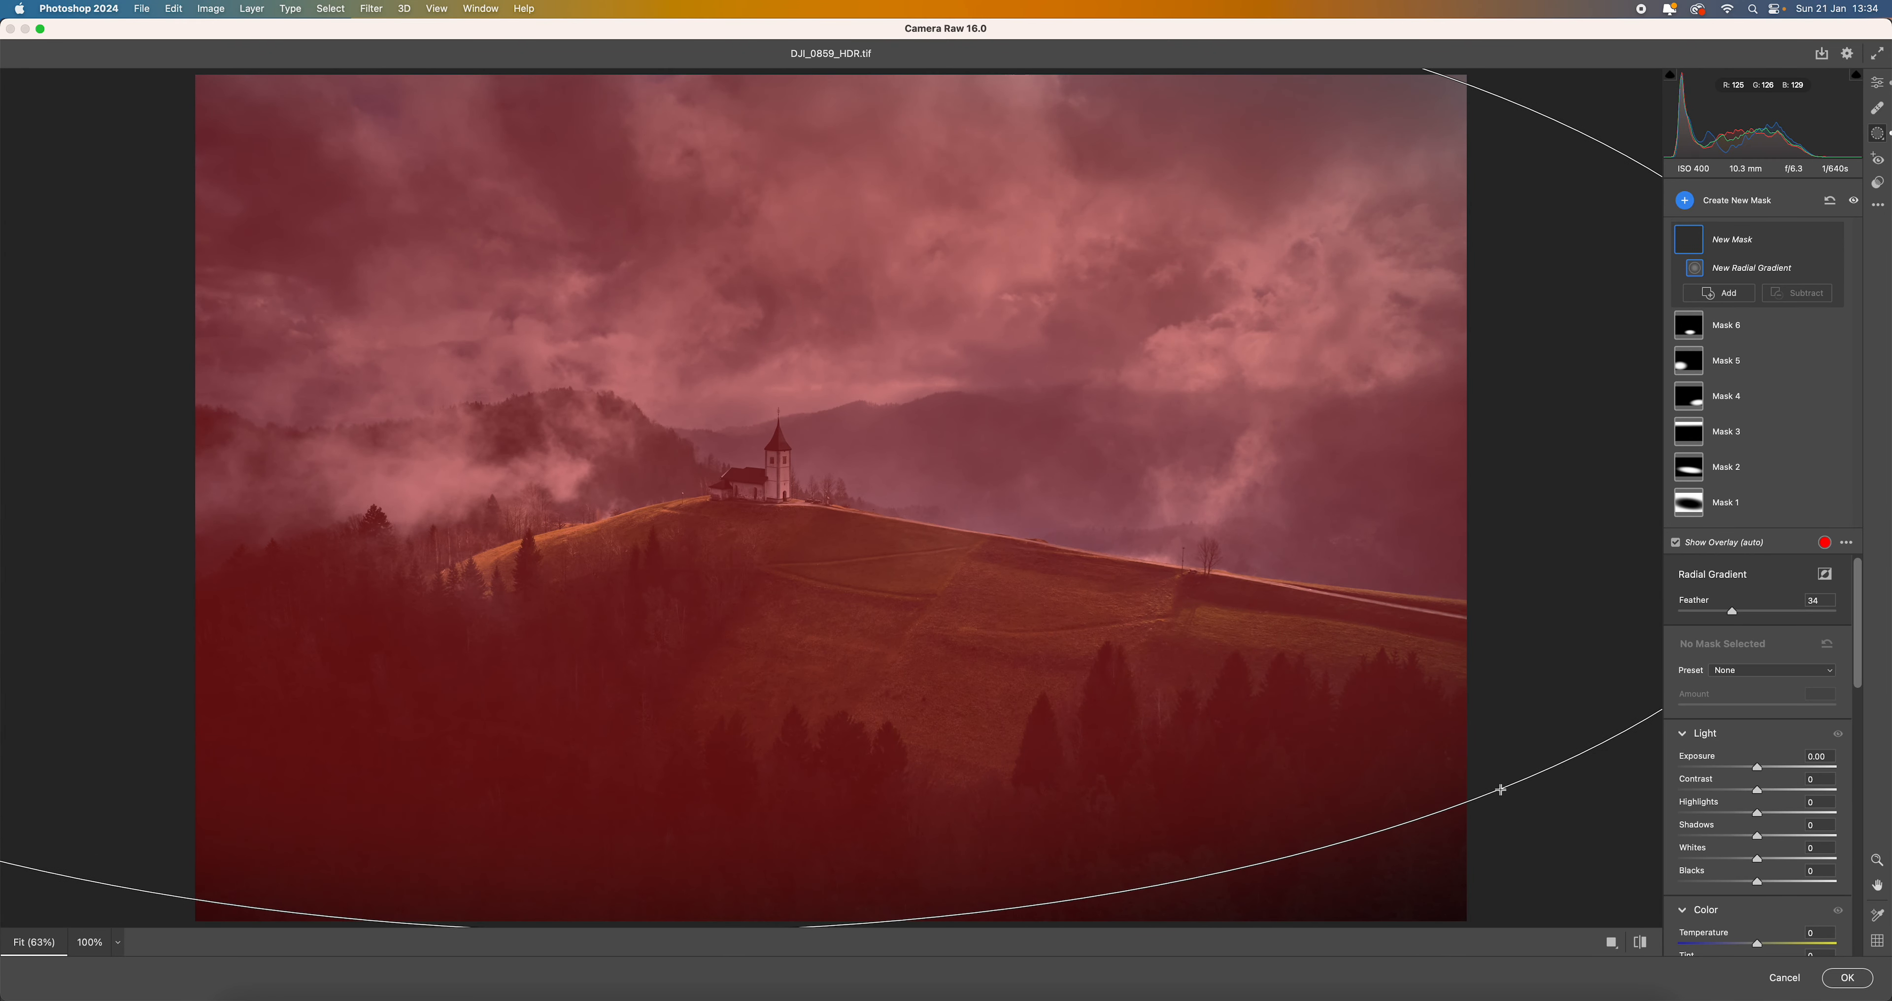
pyautogui.moveTo(990, 467); pyautogui.dragTo(624, 504)
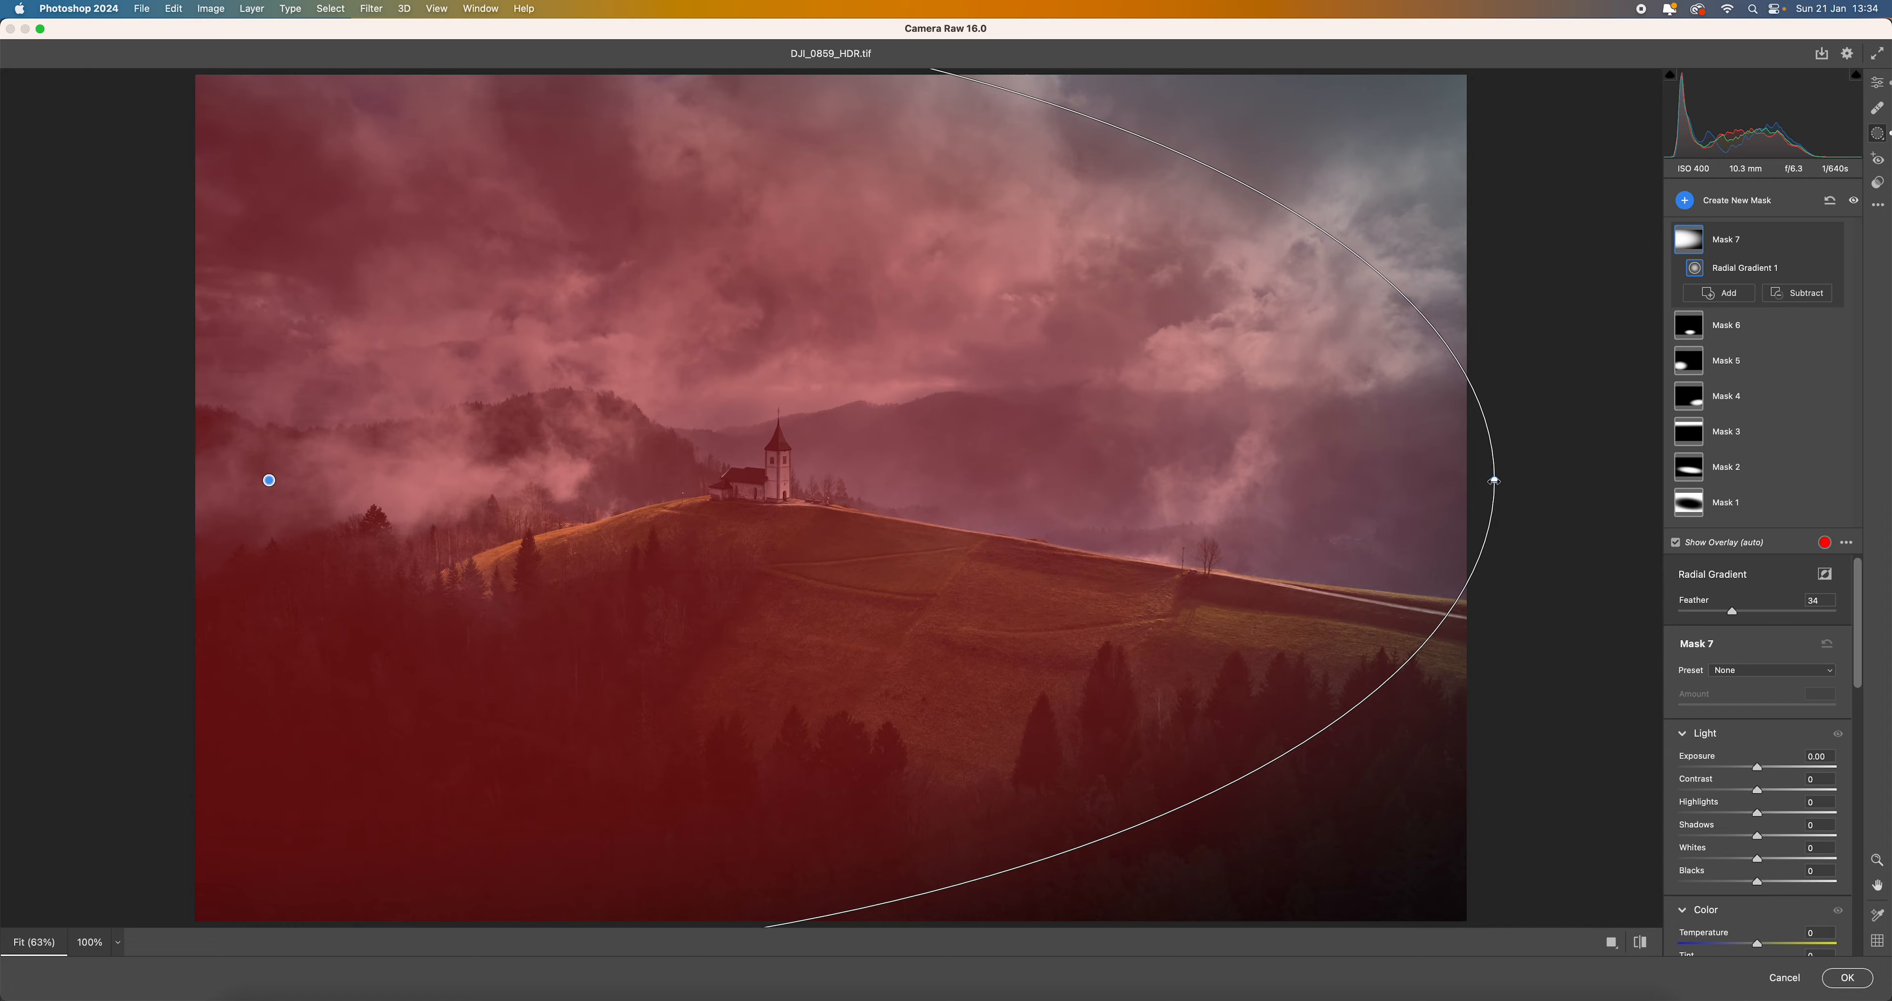
pyautogui.moveTo(1494, 481); pyautogui.dragTo(1355, 481)
pyautogui.moveTo(1036, 479); pyautogui.dragTo(1558, 636)
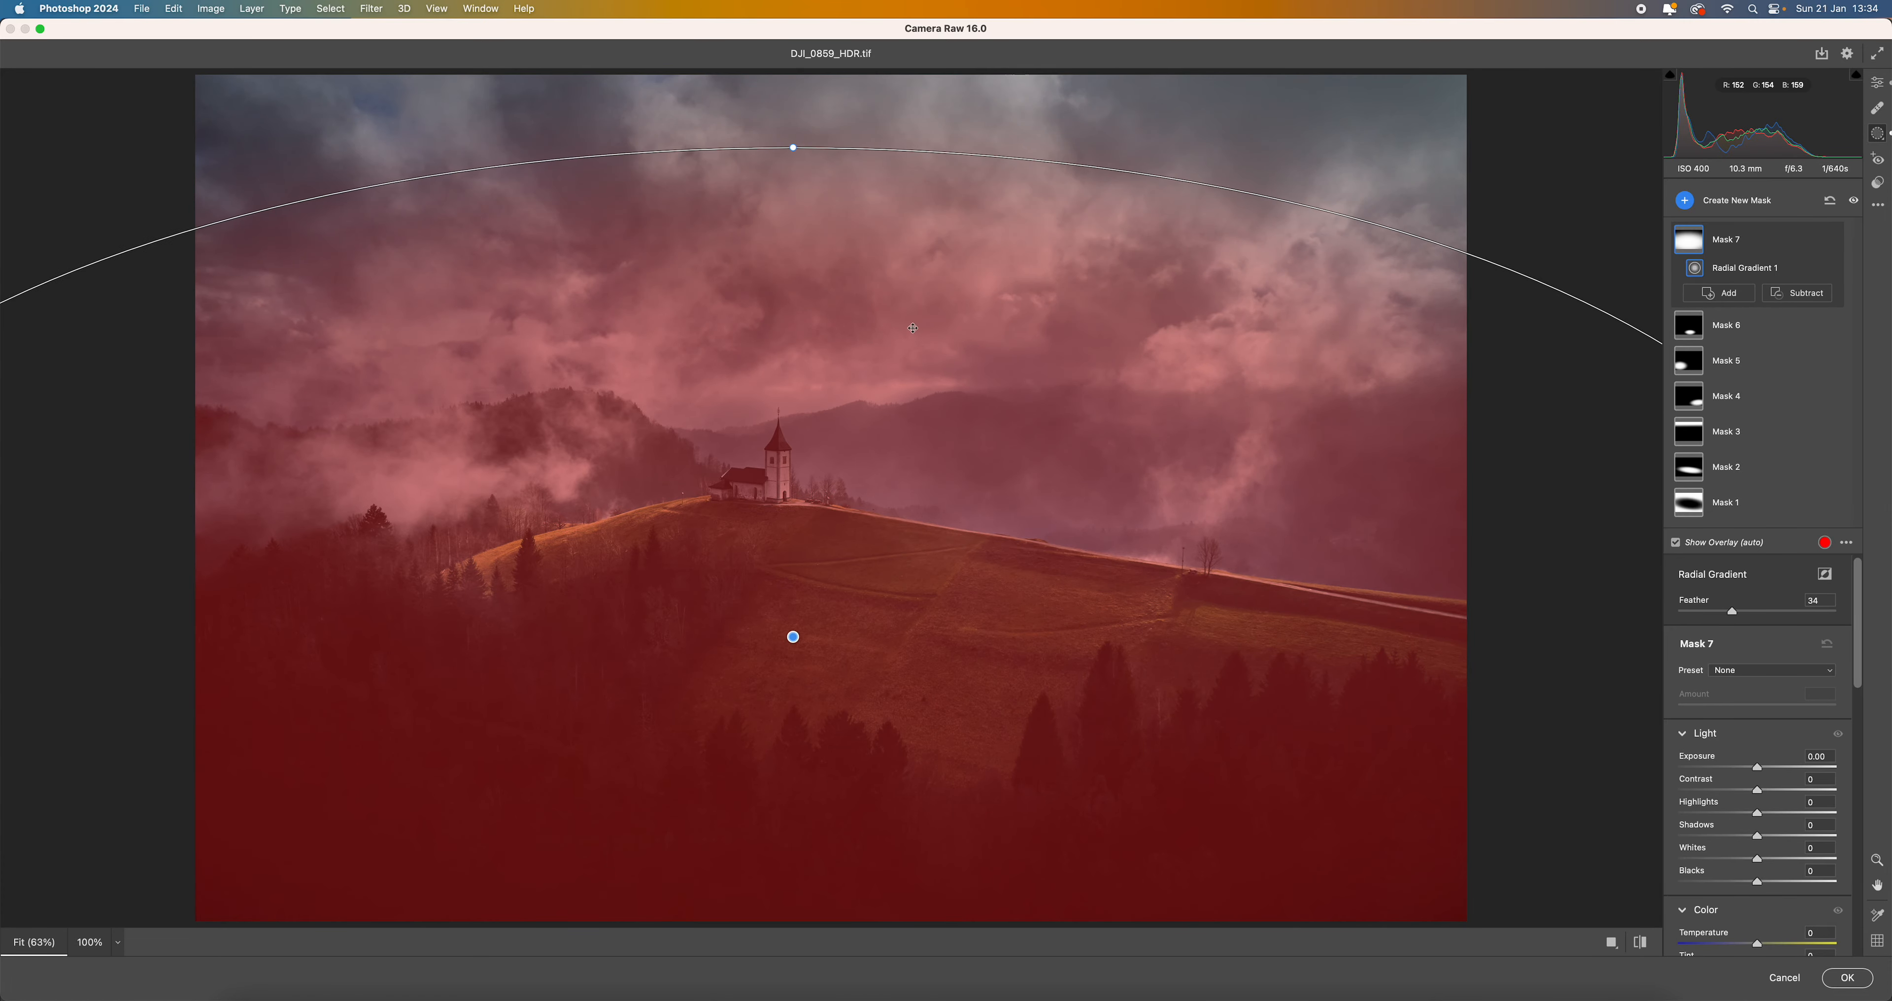
pyautogui.moveTo(795, 144); pyautogui.dragTo(795, 213)
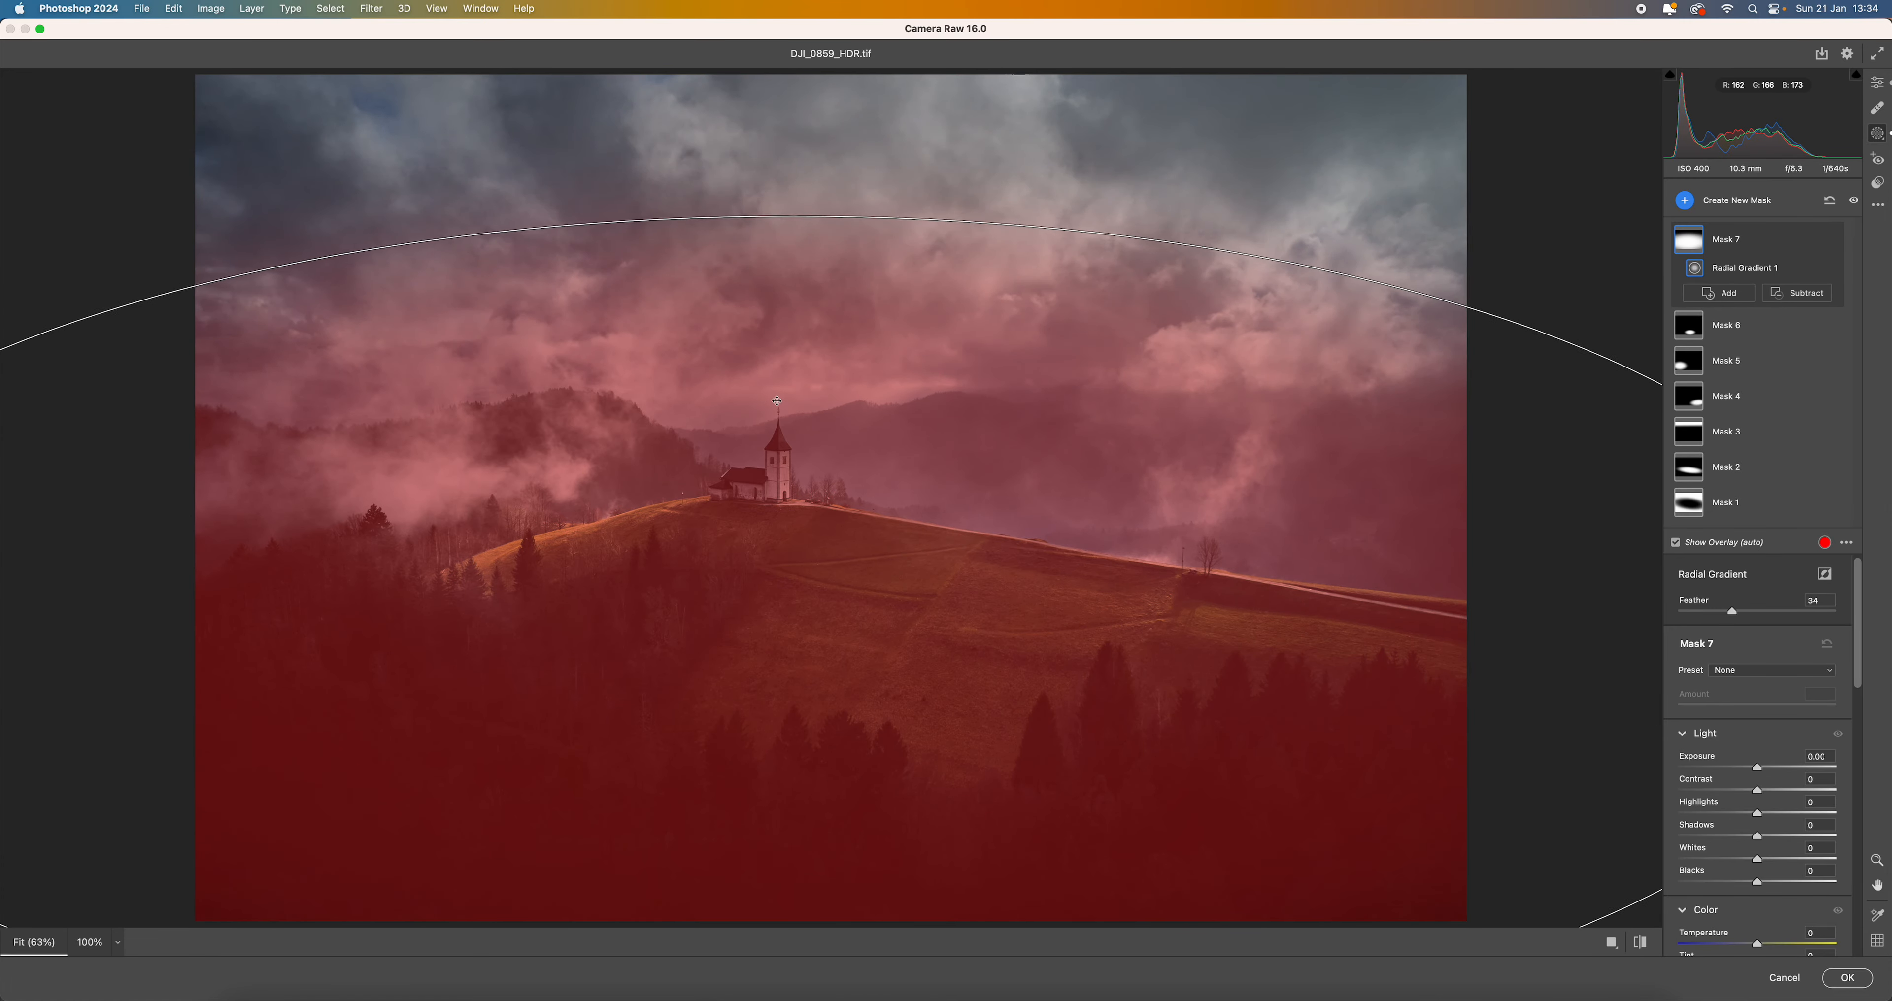
pyautogui.moveTo(769, 406); pyautogui.dragTo(860, 257)
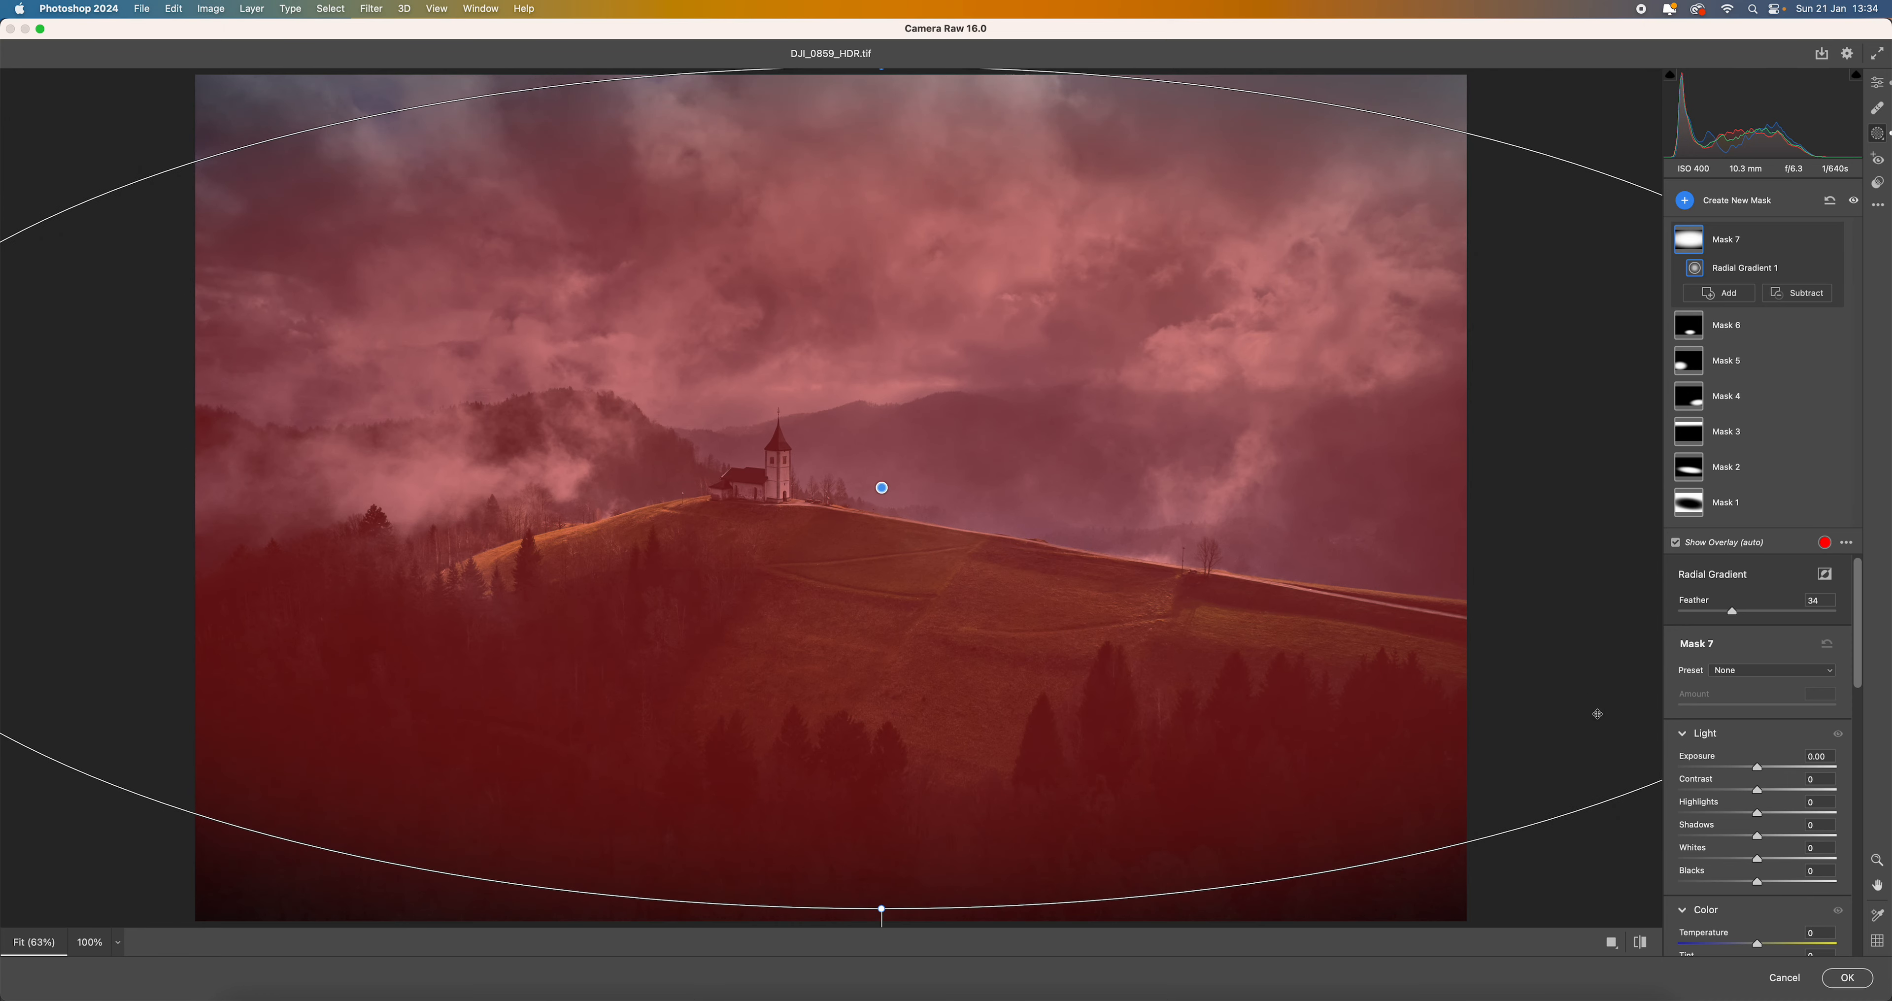
# - Invert the large radial gradient mask, darken the image edges with exposure at -0.55, and apply the Camera Raw edits
pyautogui.click(1824, 574)
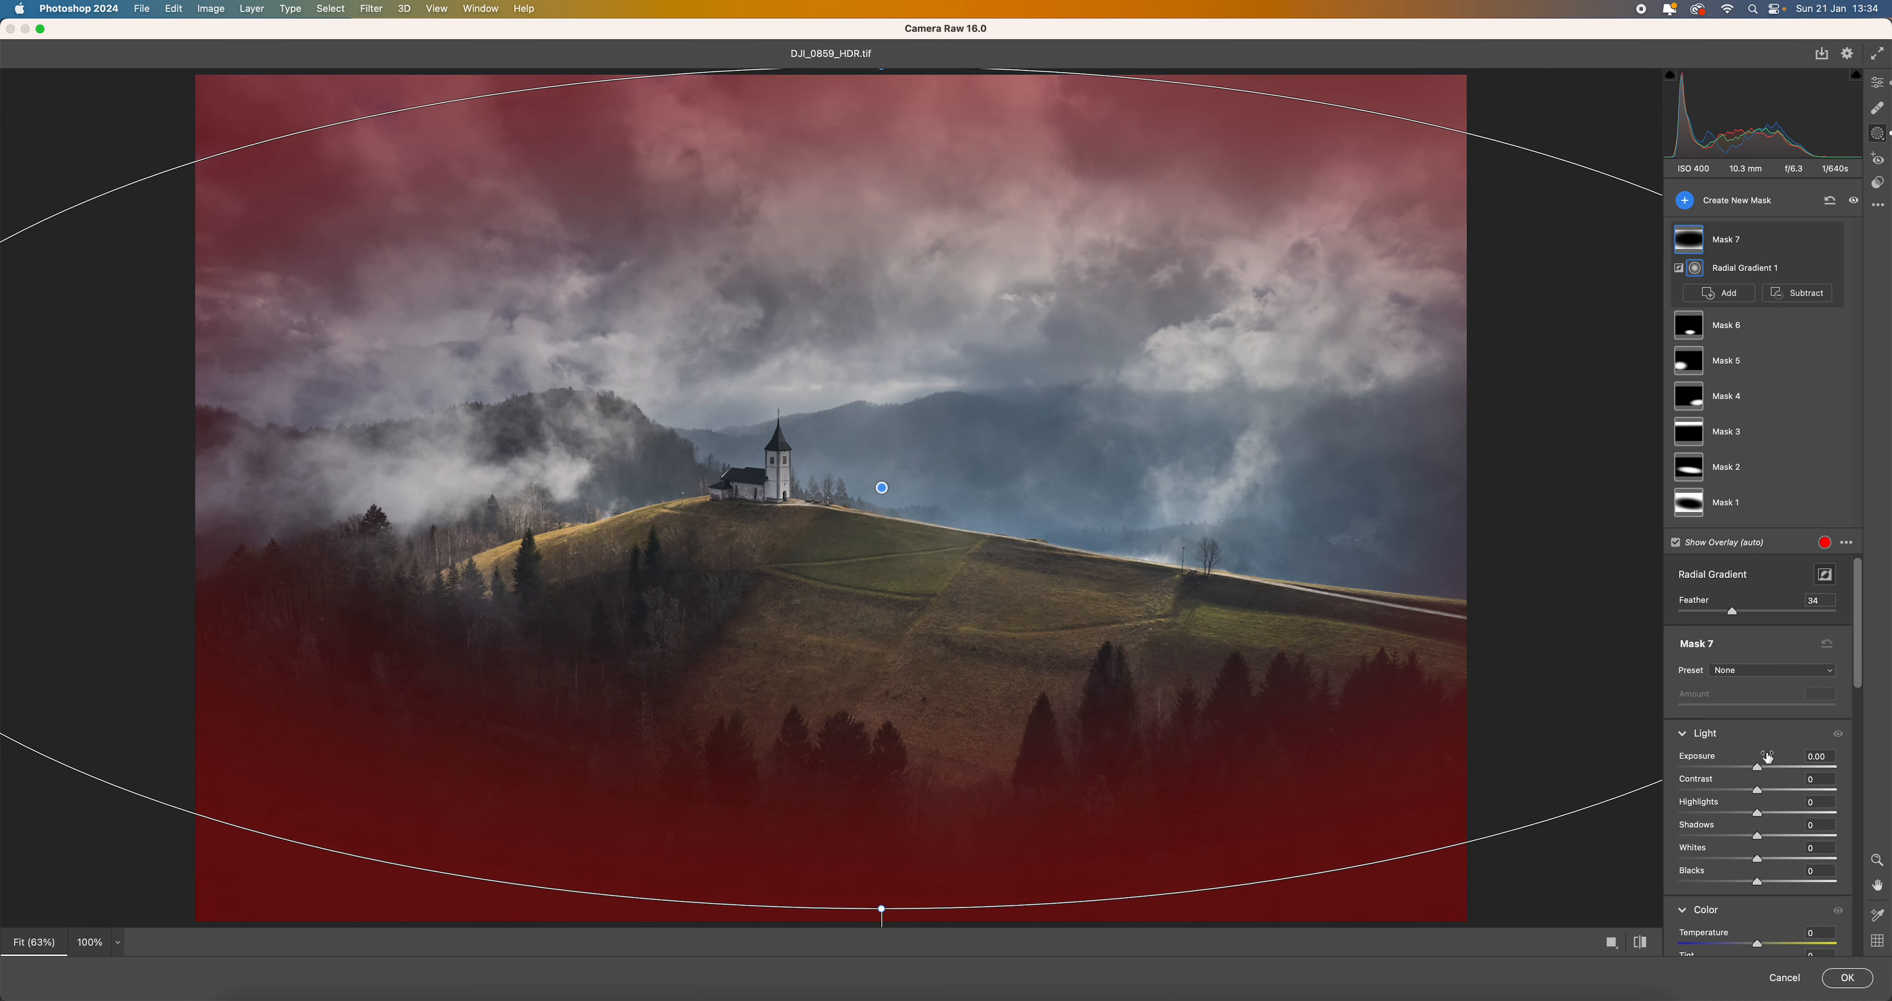
pyautogui.moveTo(1760, 774); pyautogui.dragTo(1748, 774)
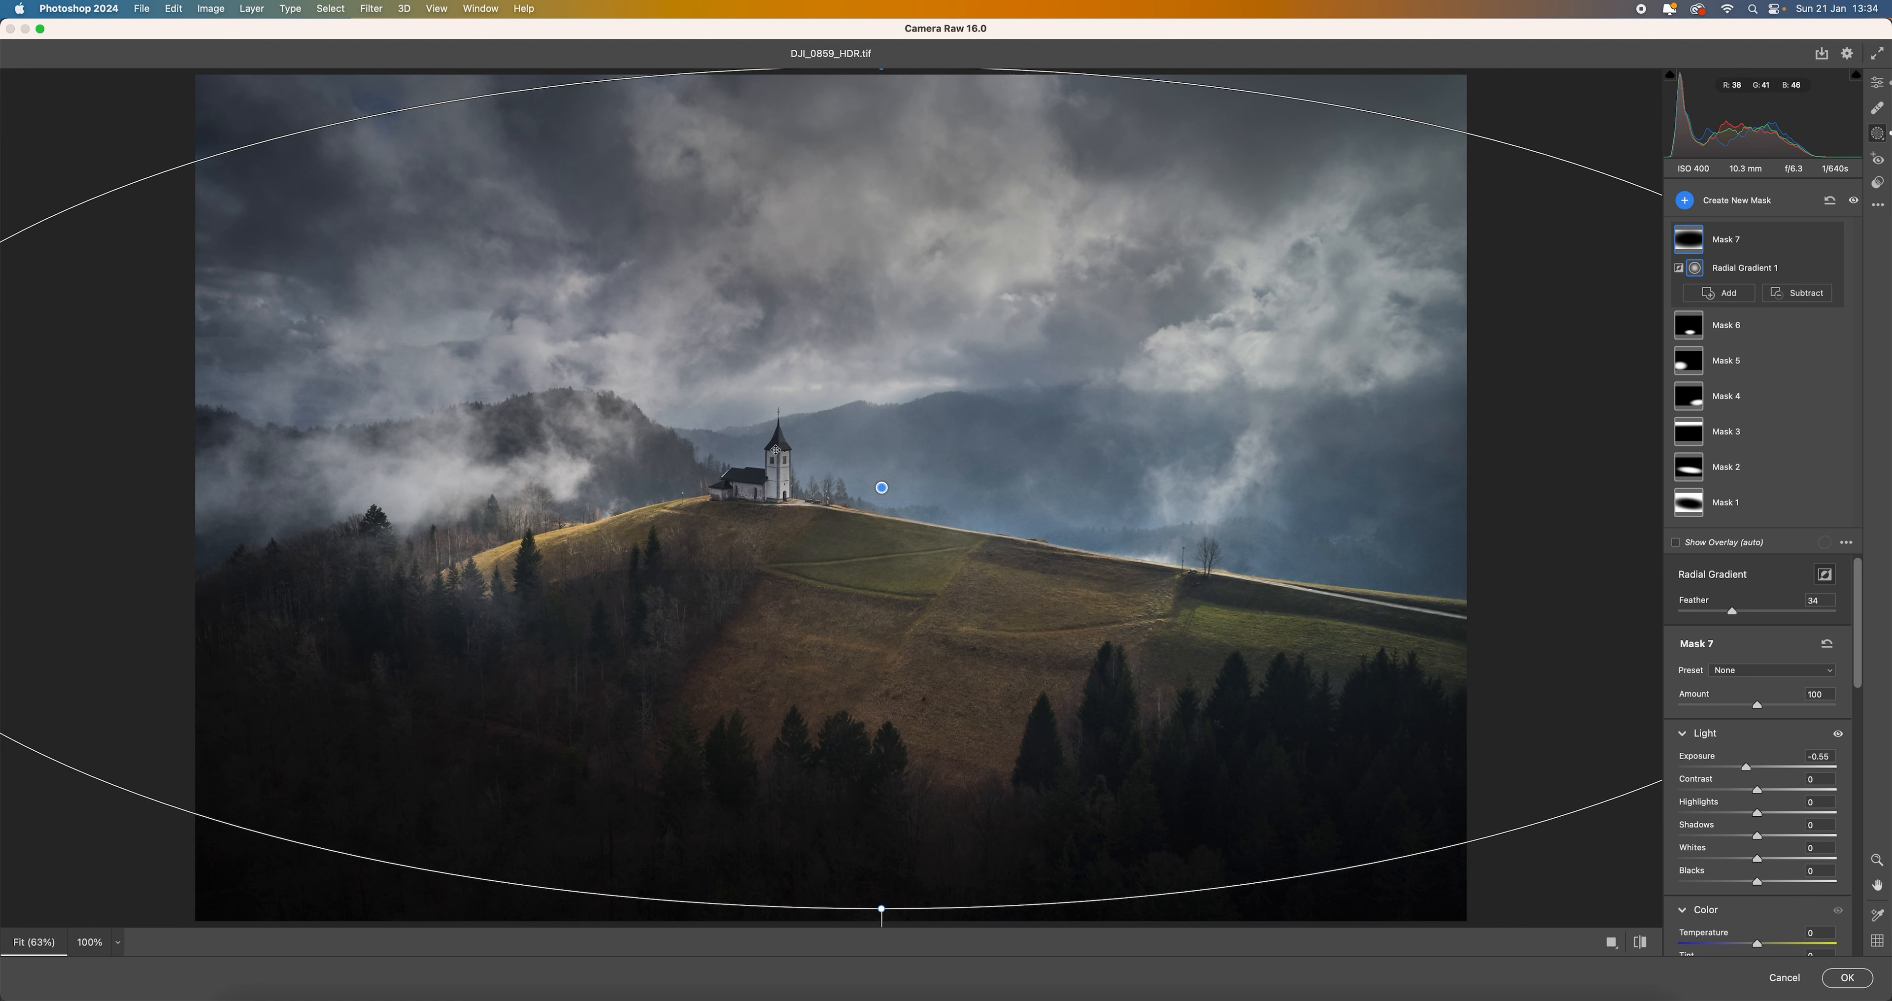
pyautogui.click(1847, 980)
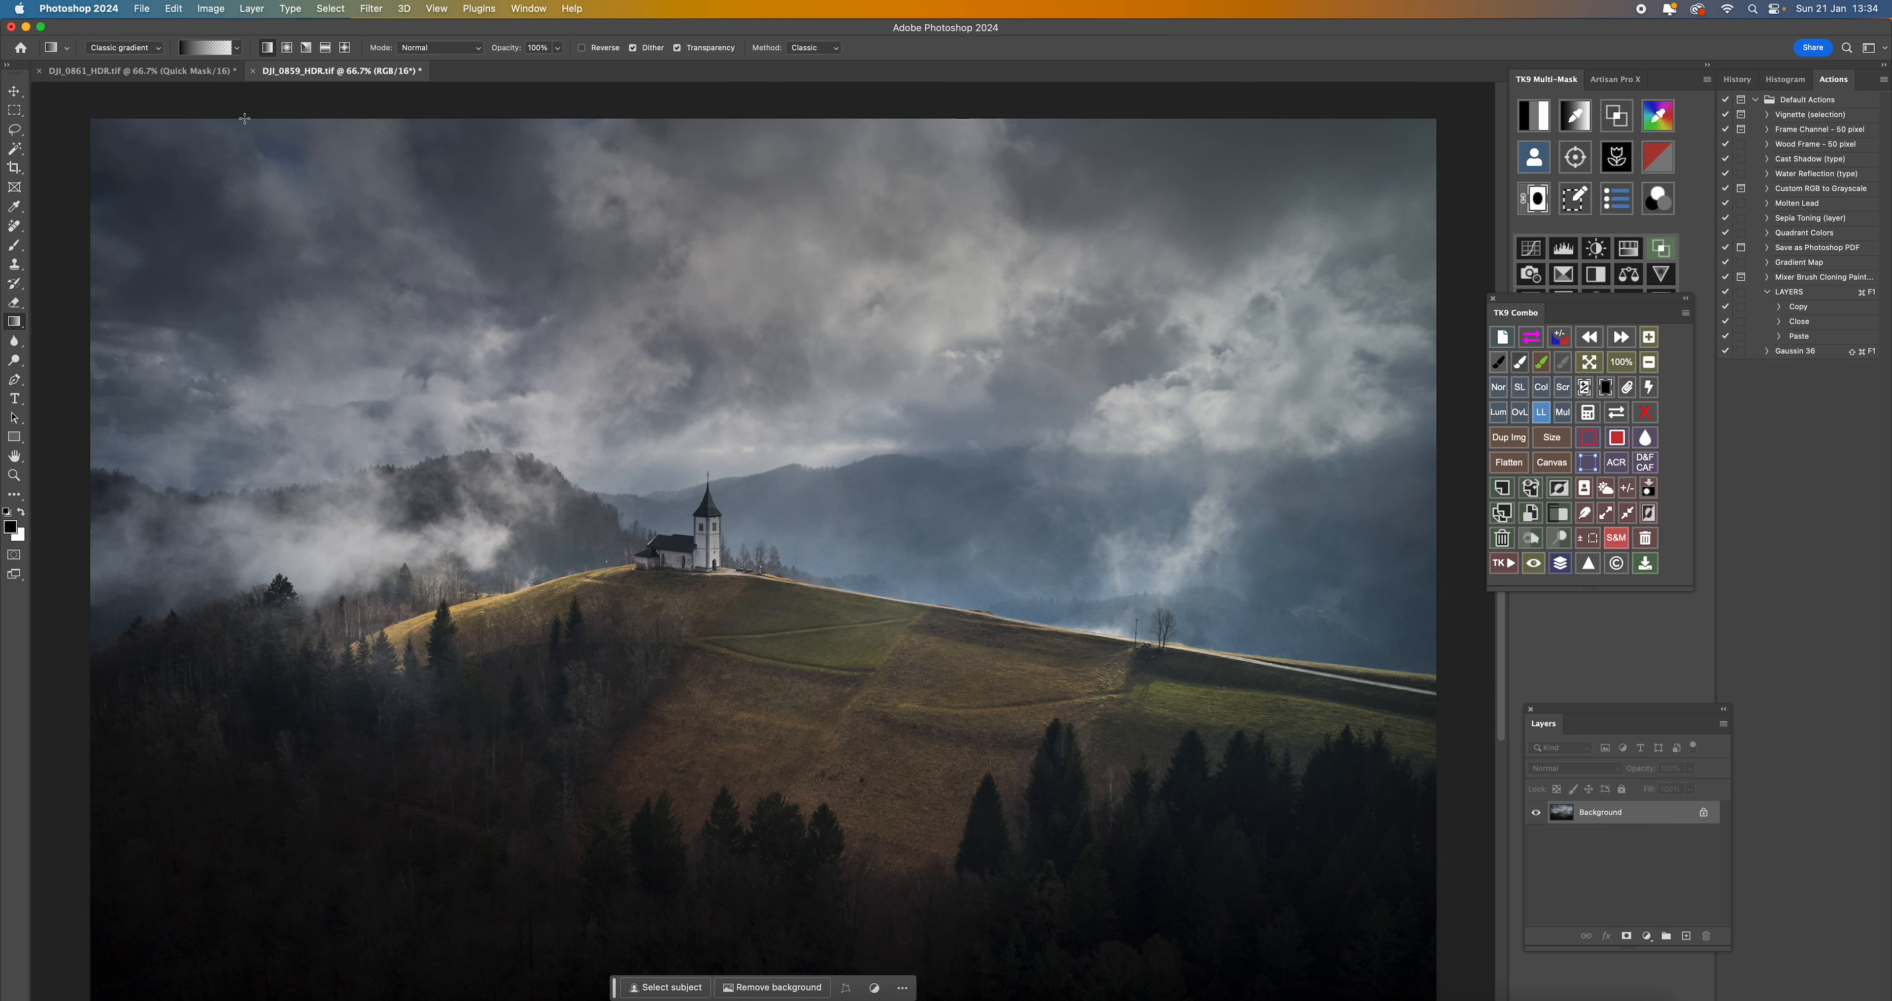
# - Compare the edit with DJI_0861_HDR.tif, then move the TK9 Combo panel clear of the TK9 Multi-Mask panel
pyautogui.click(159, 73)
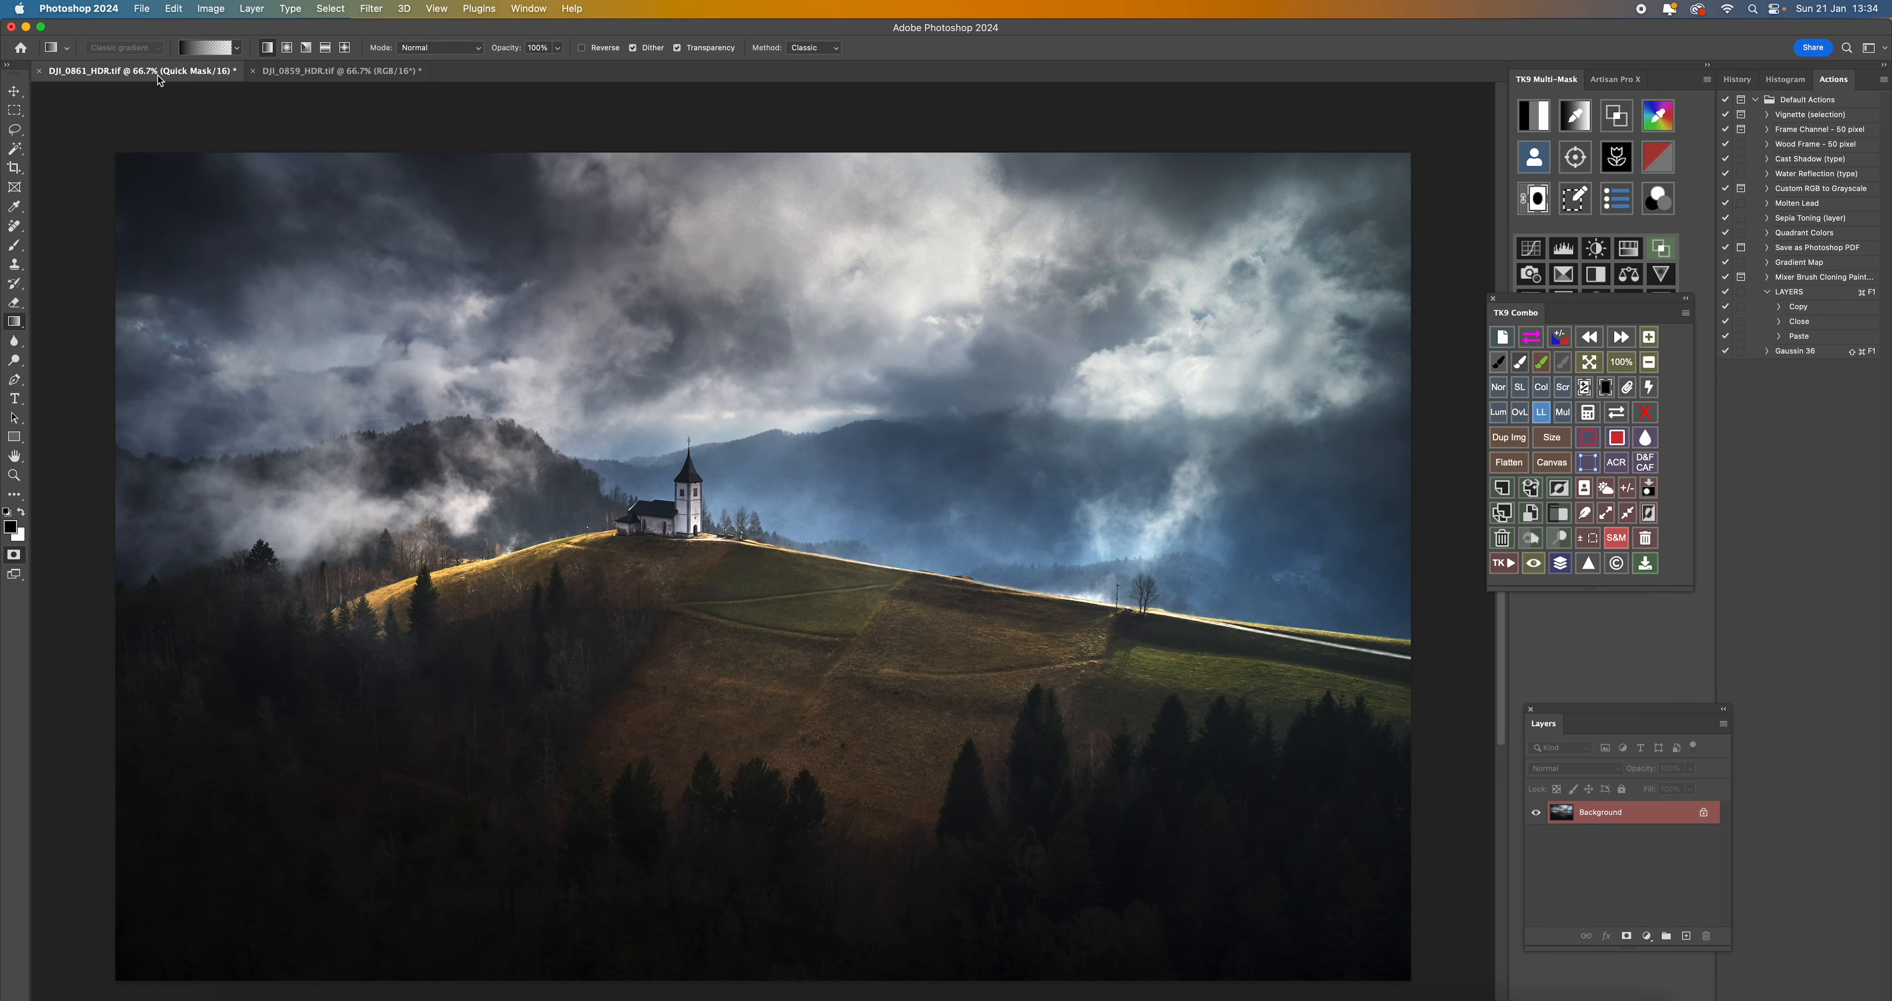
pyautogui.click(307, 72)
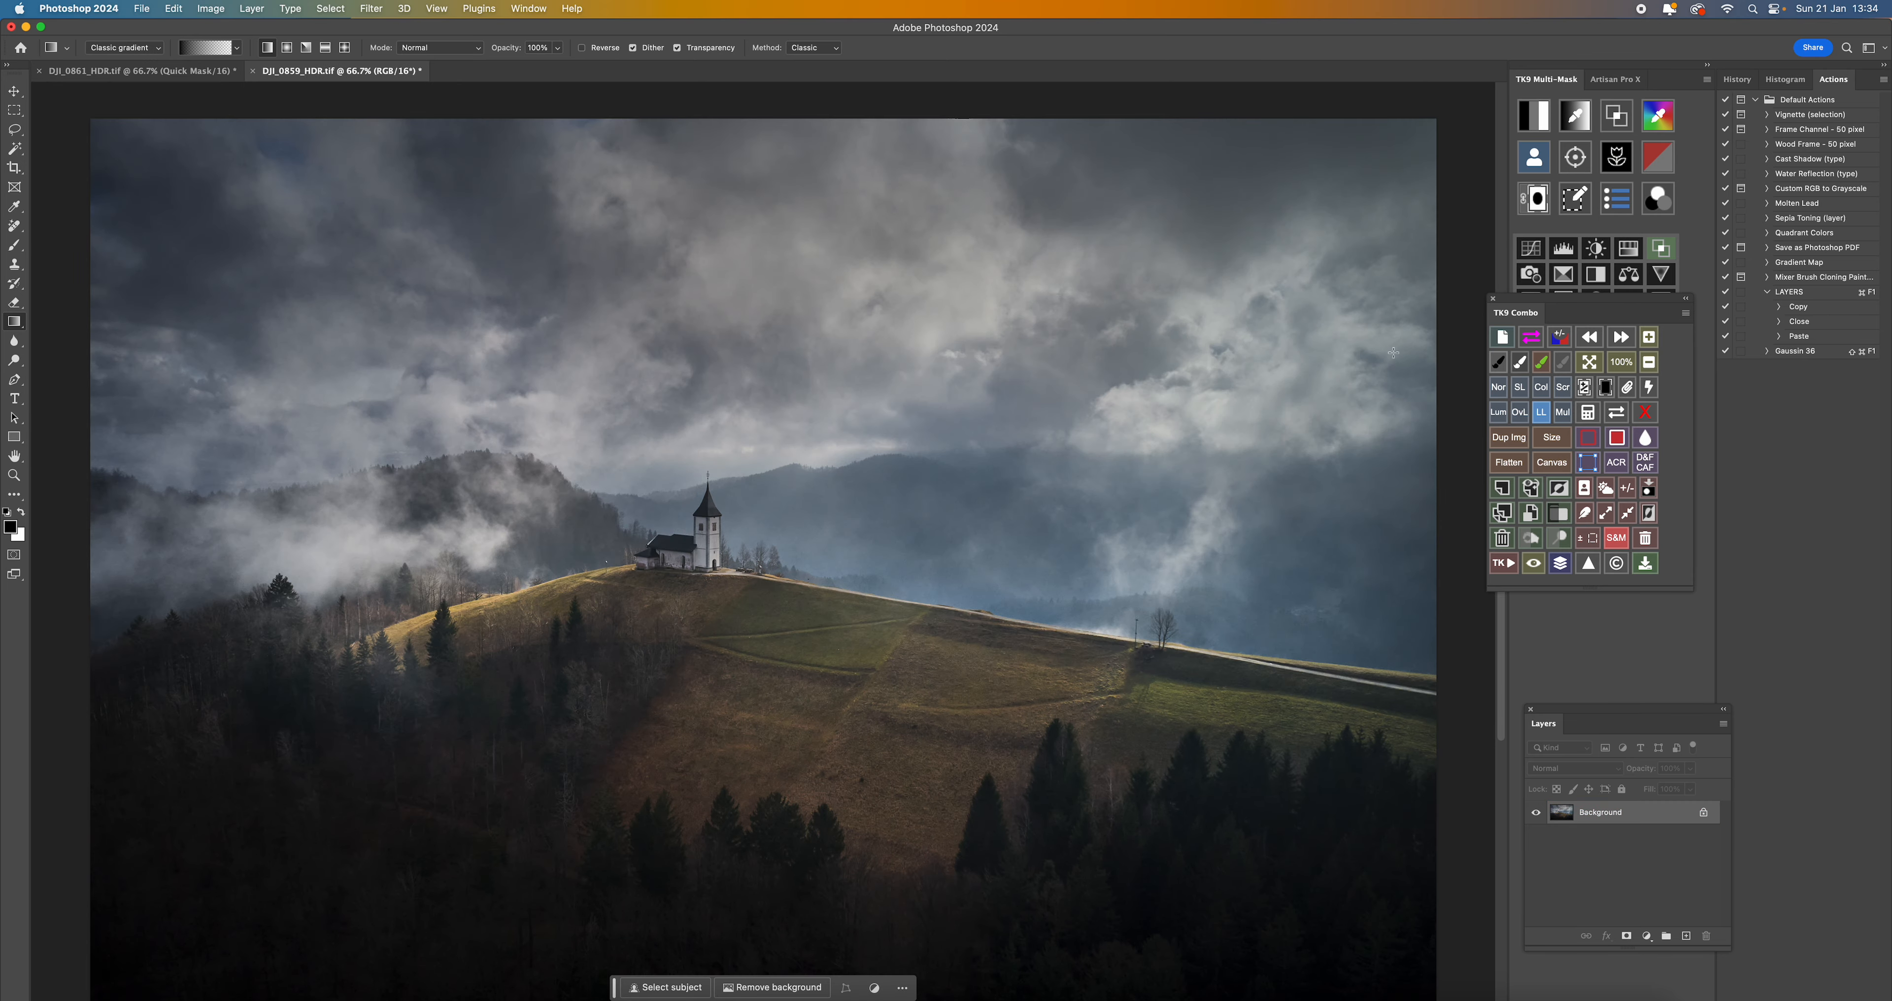
pyautogui.moveTo(1544, 304); pyautogui.dragTo(1558, 386)
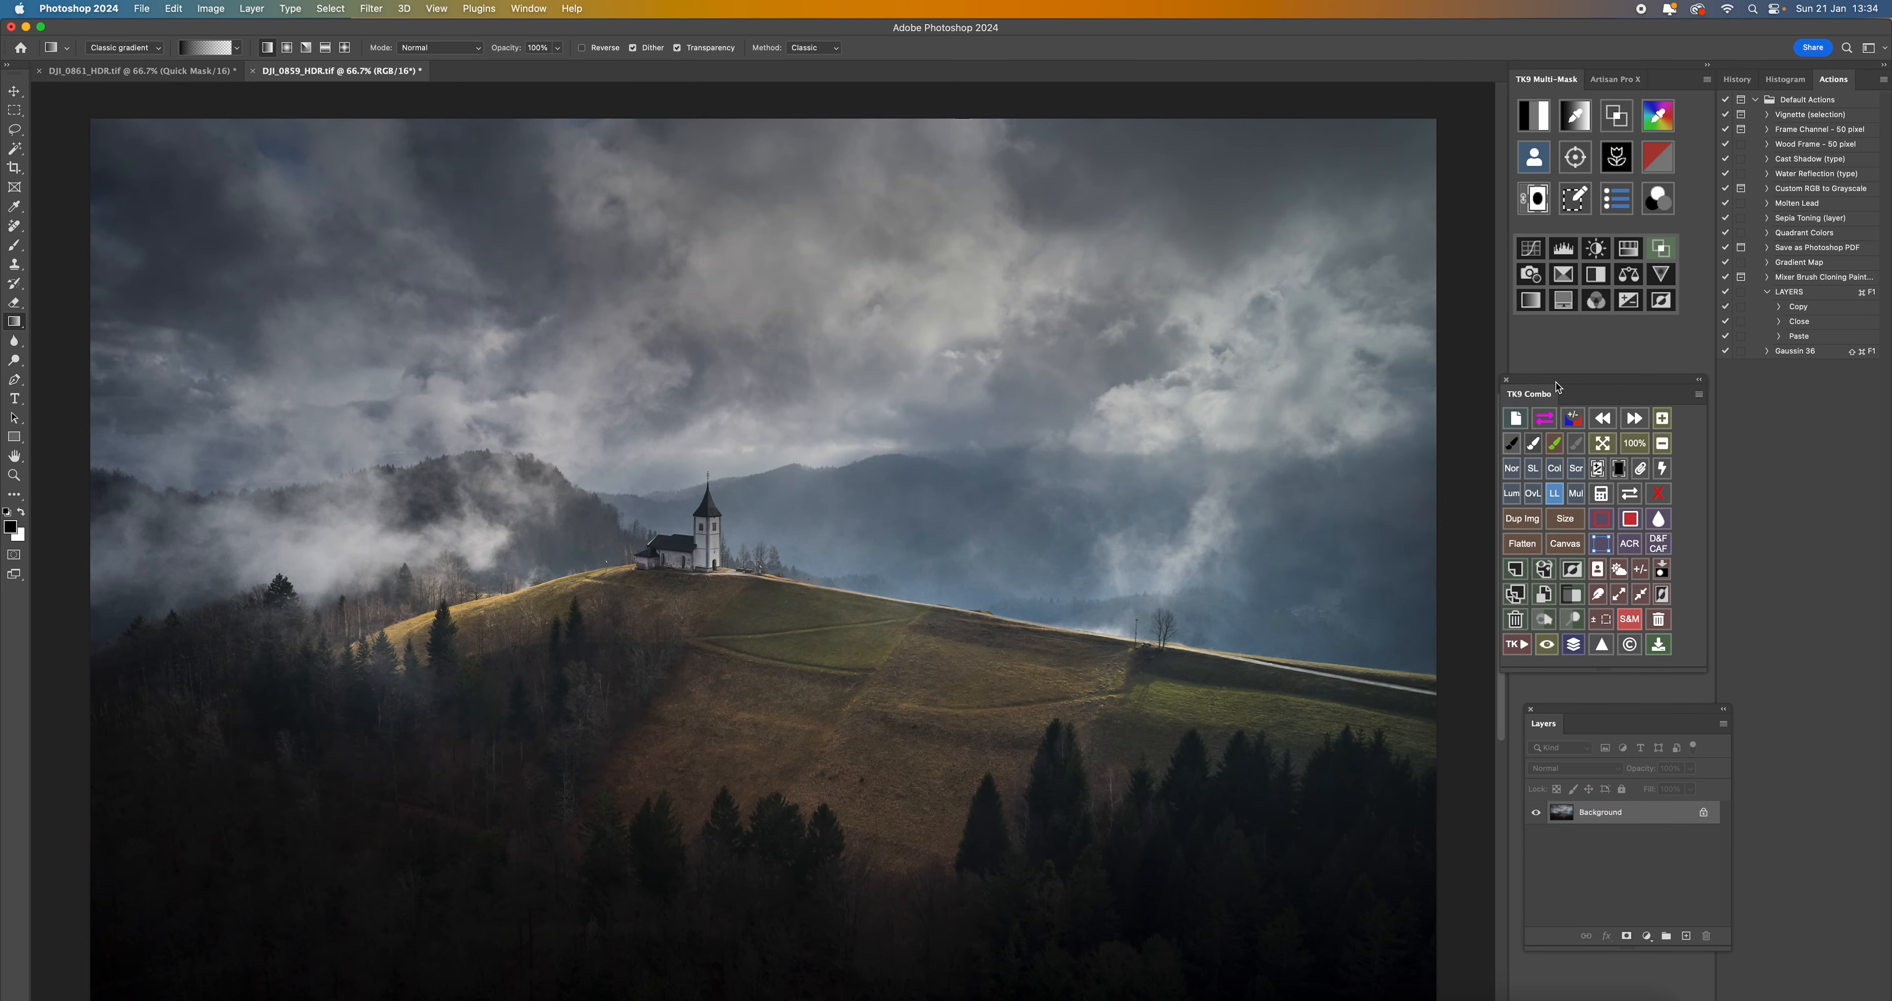
# - Generate luminosity masks of the image, preview the lights and darks versions, and load the Darks 4 mask as a selection
pyautogui.click(1543, 124)
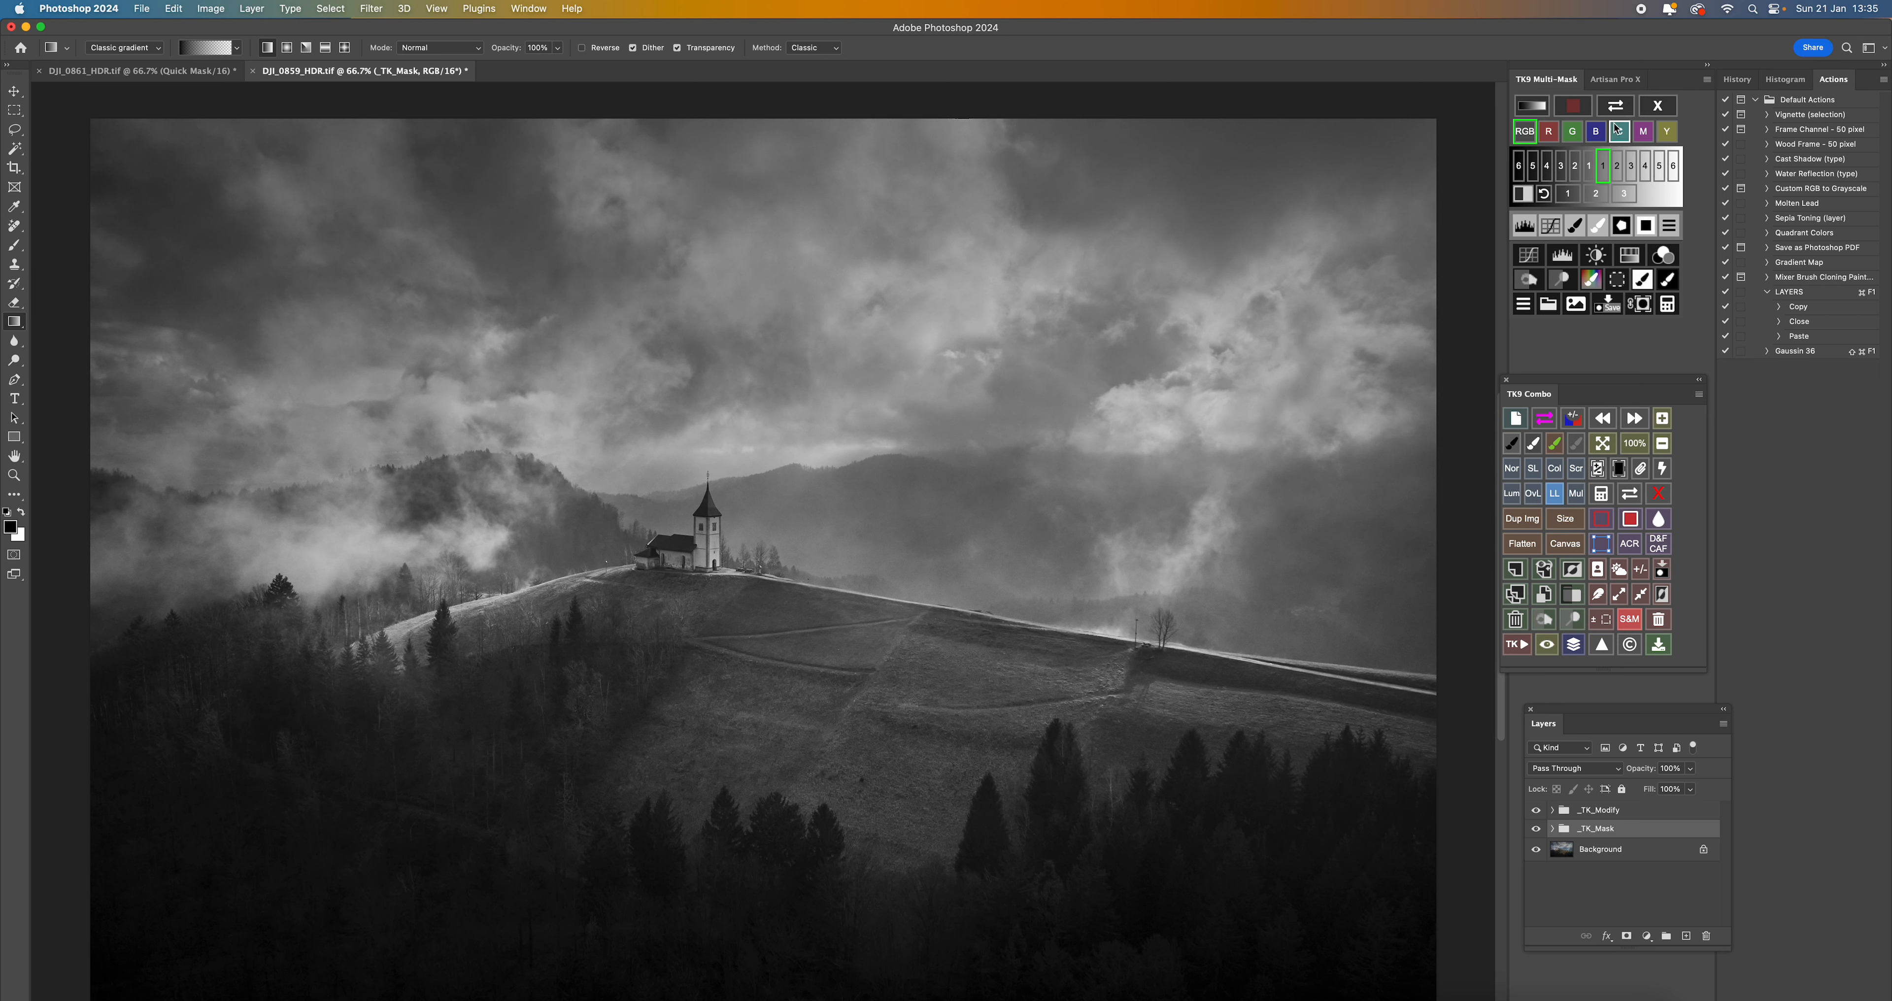
pyautogui.click(1658, 108)
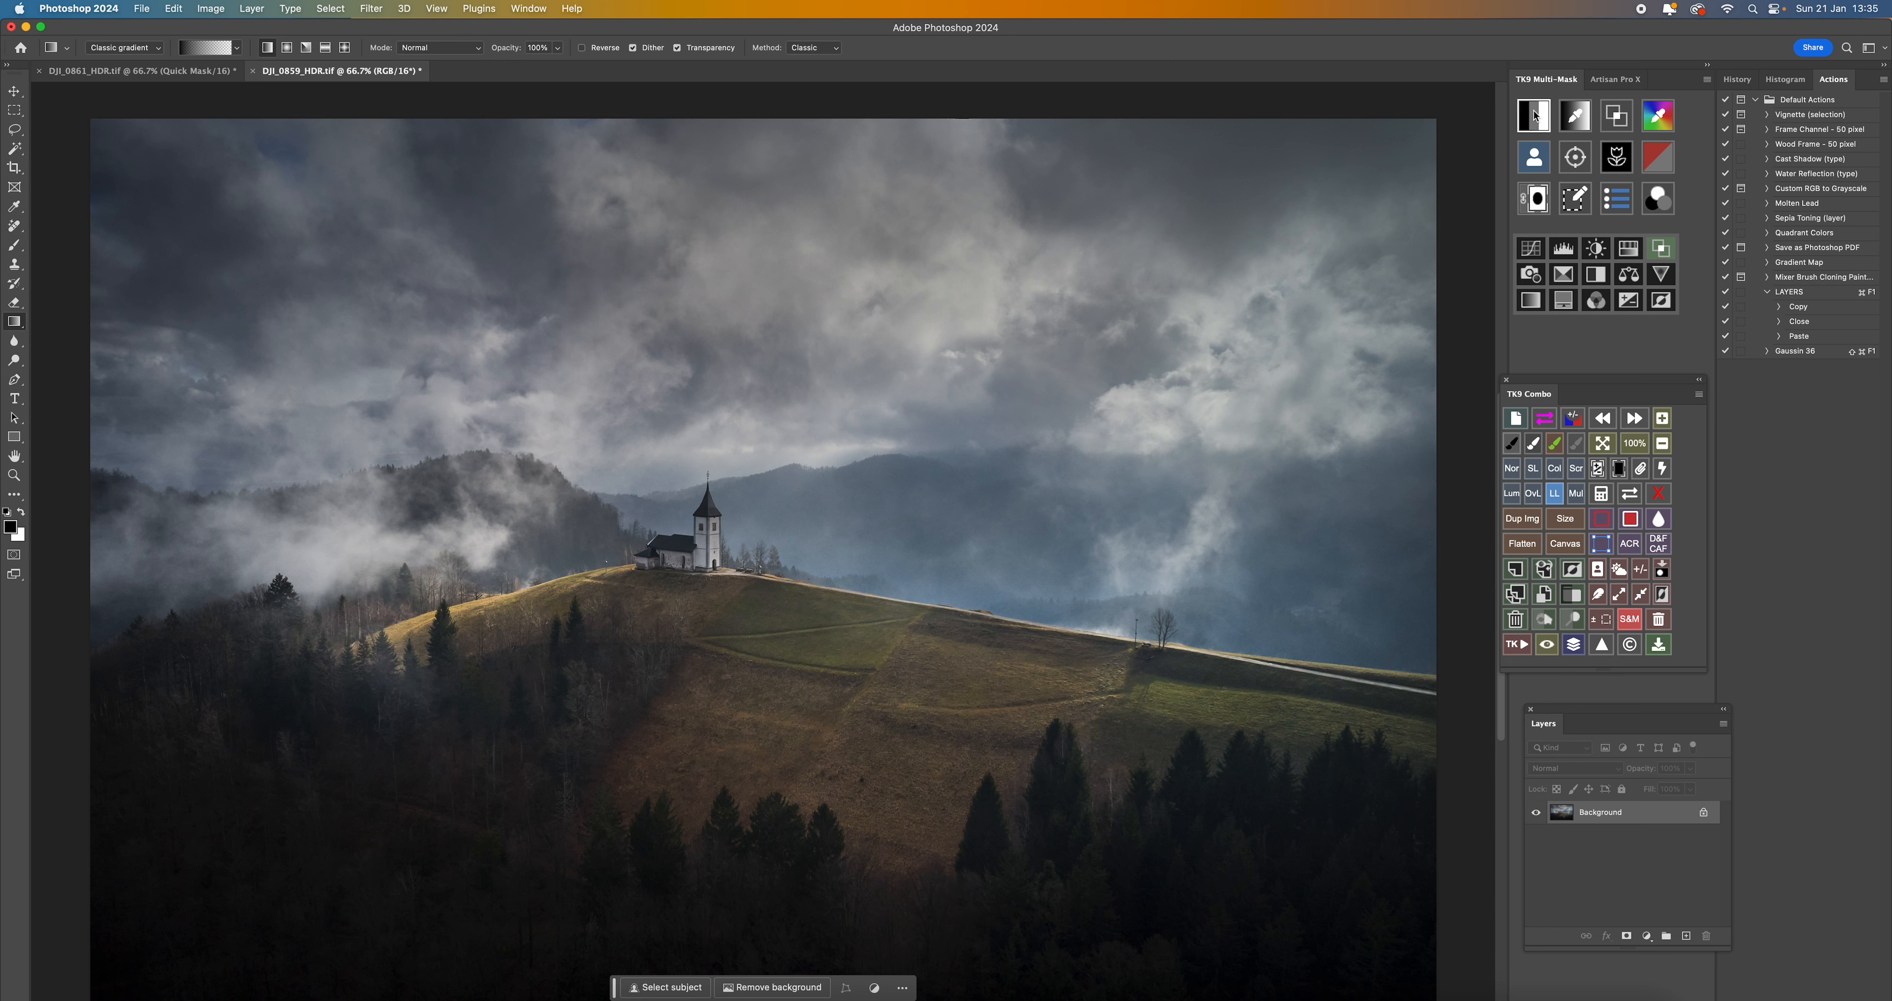
pyautogui.click(1535, 115)
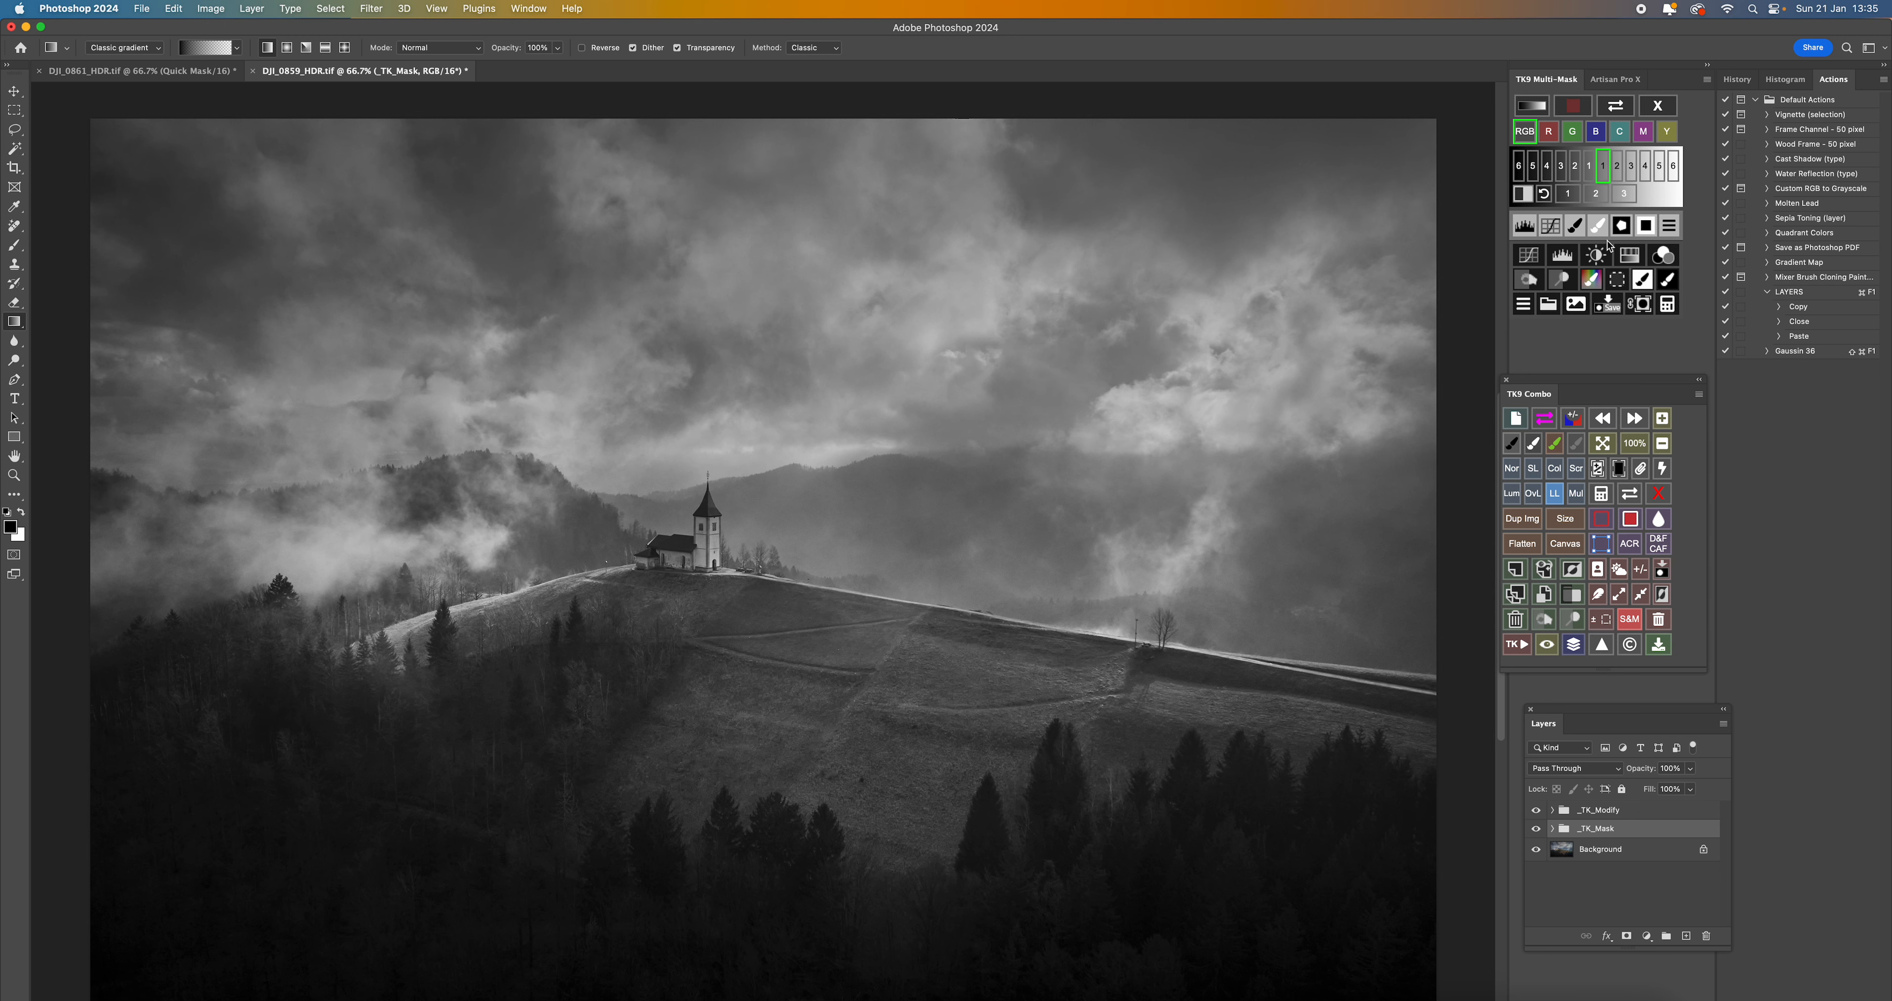
pyautogui.click(1616, 173)
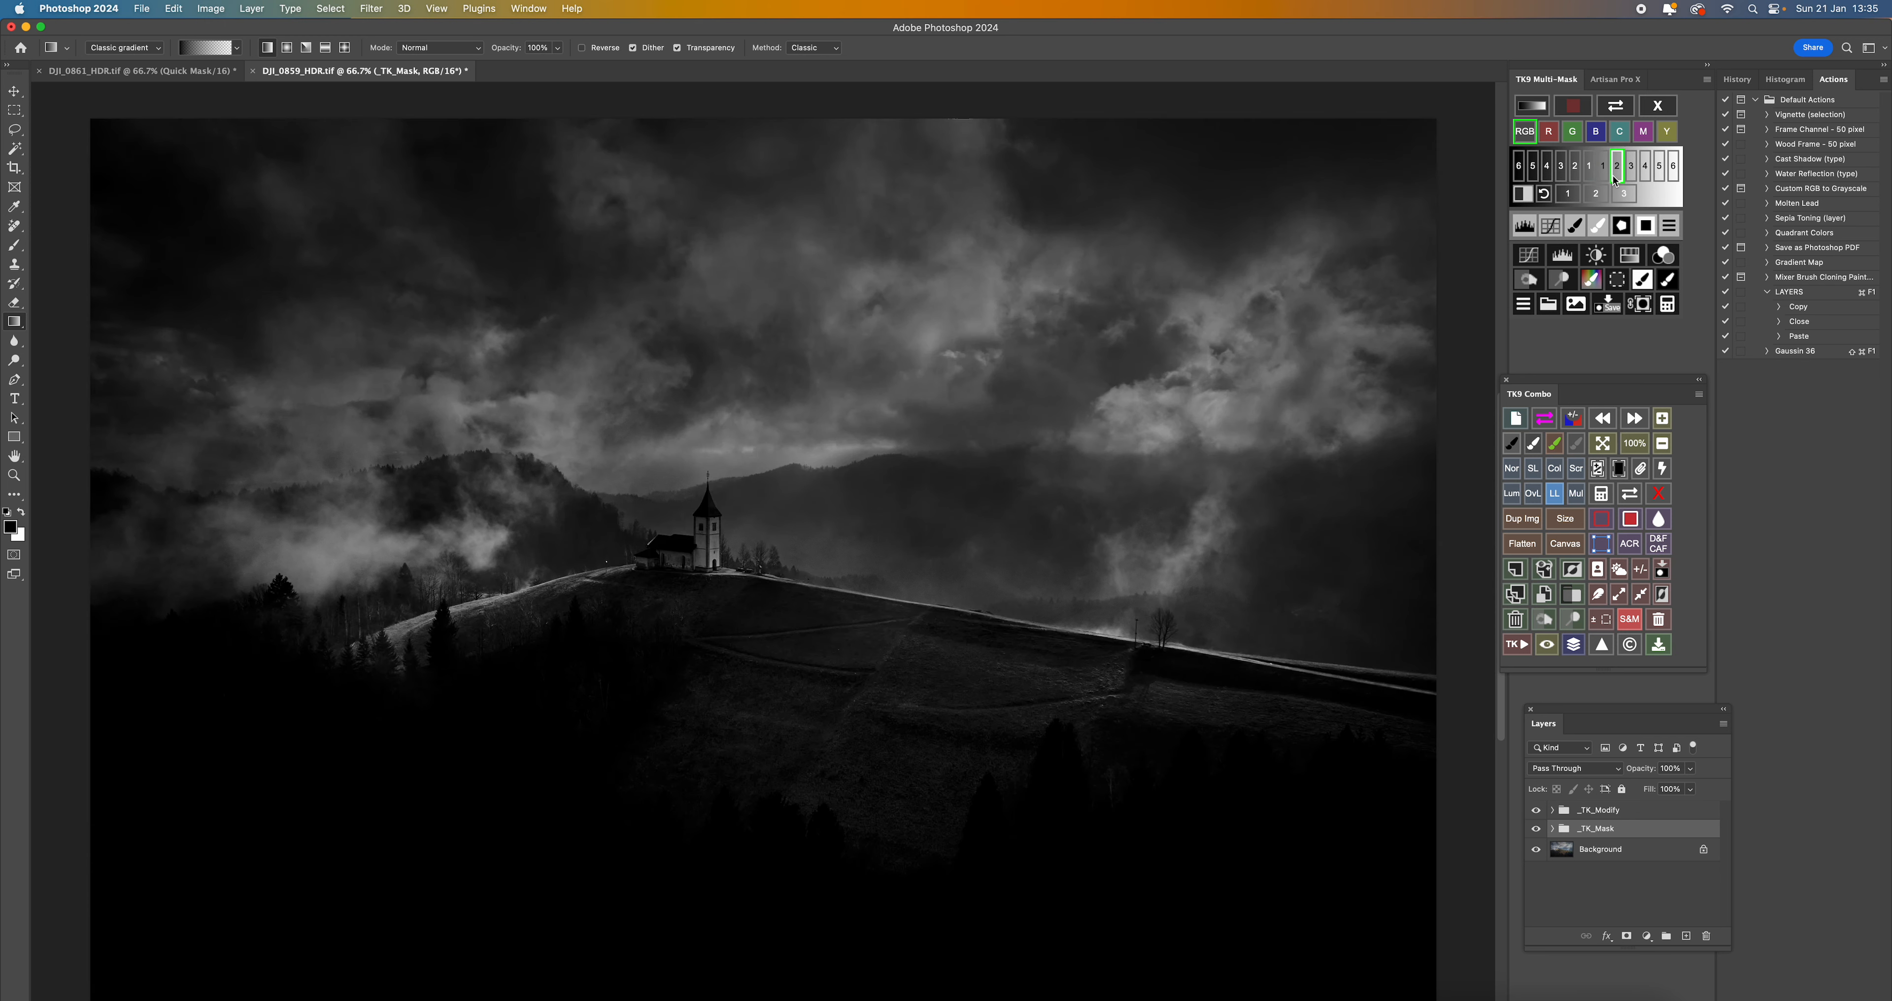
pyautogui.click(1603, 167)
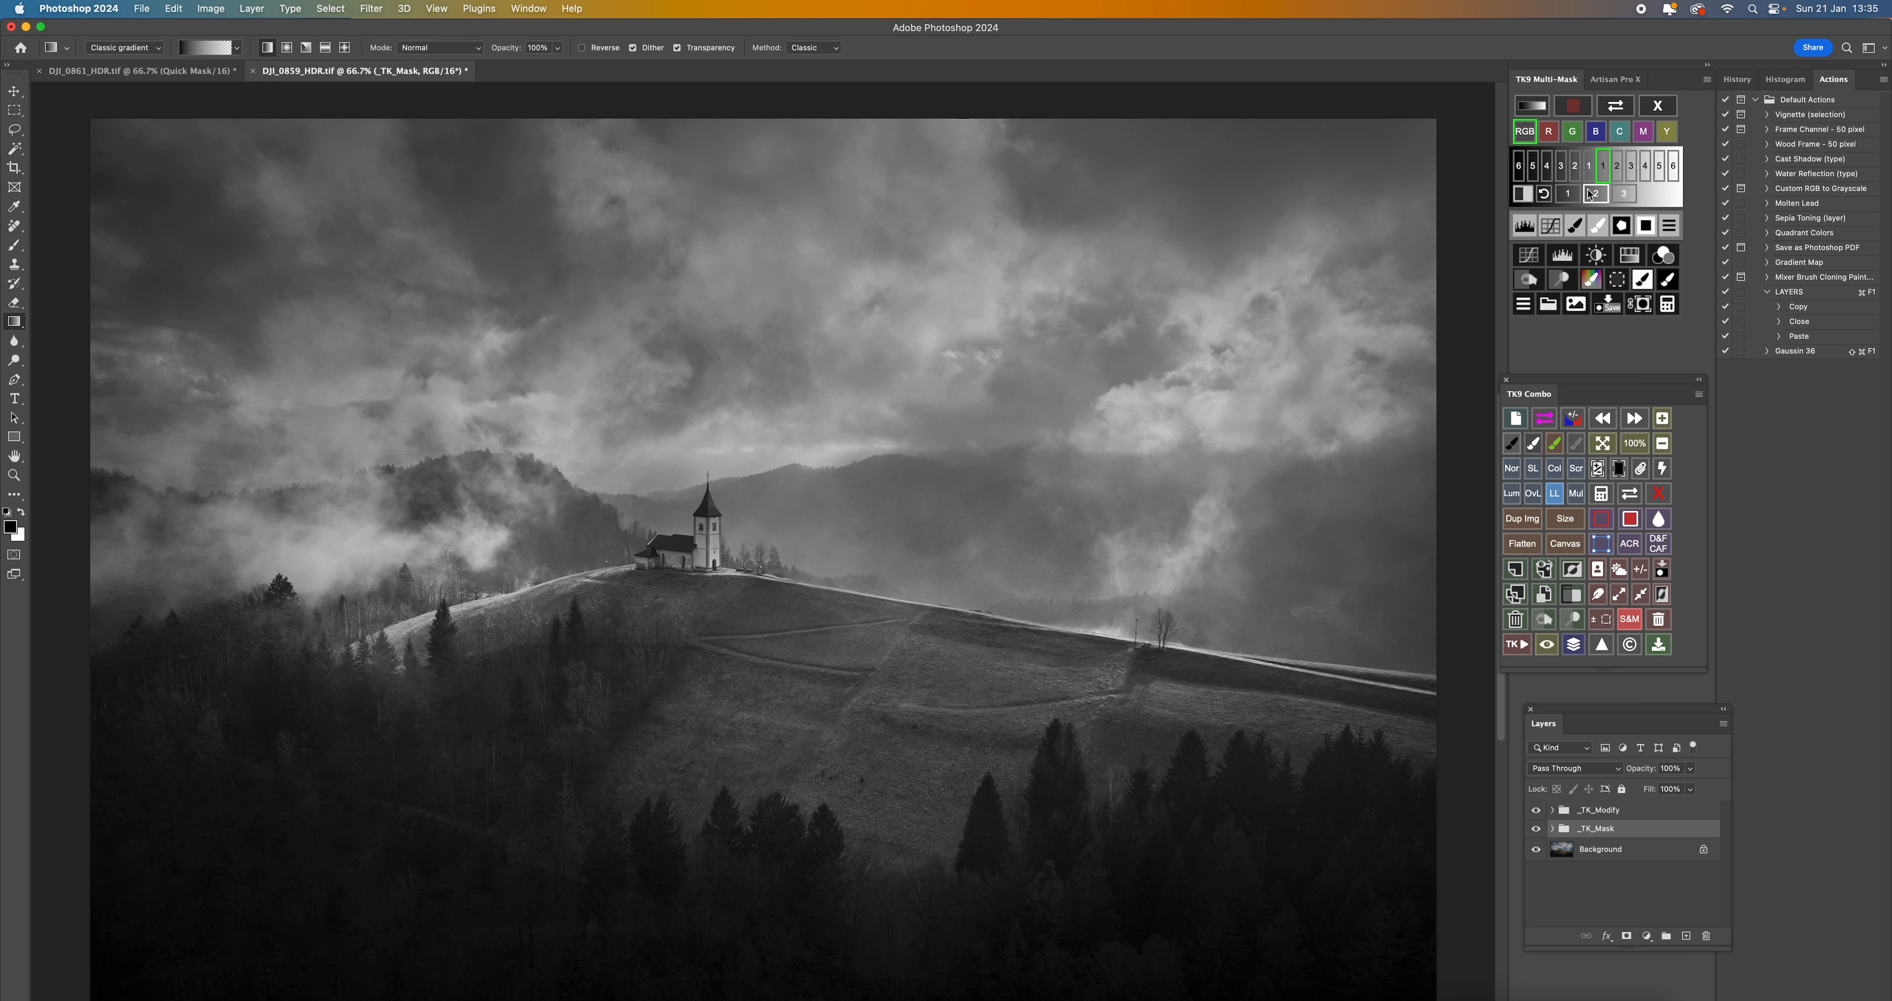
pyautogui.click(1588, 171)
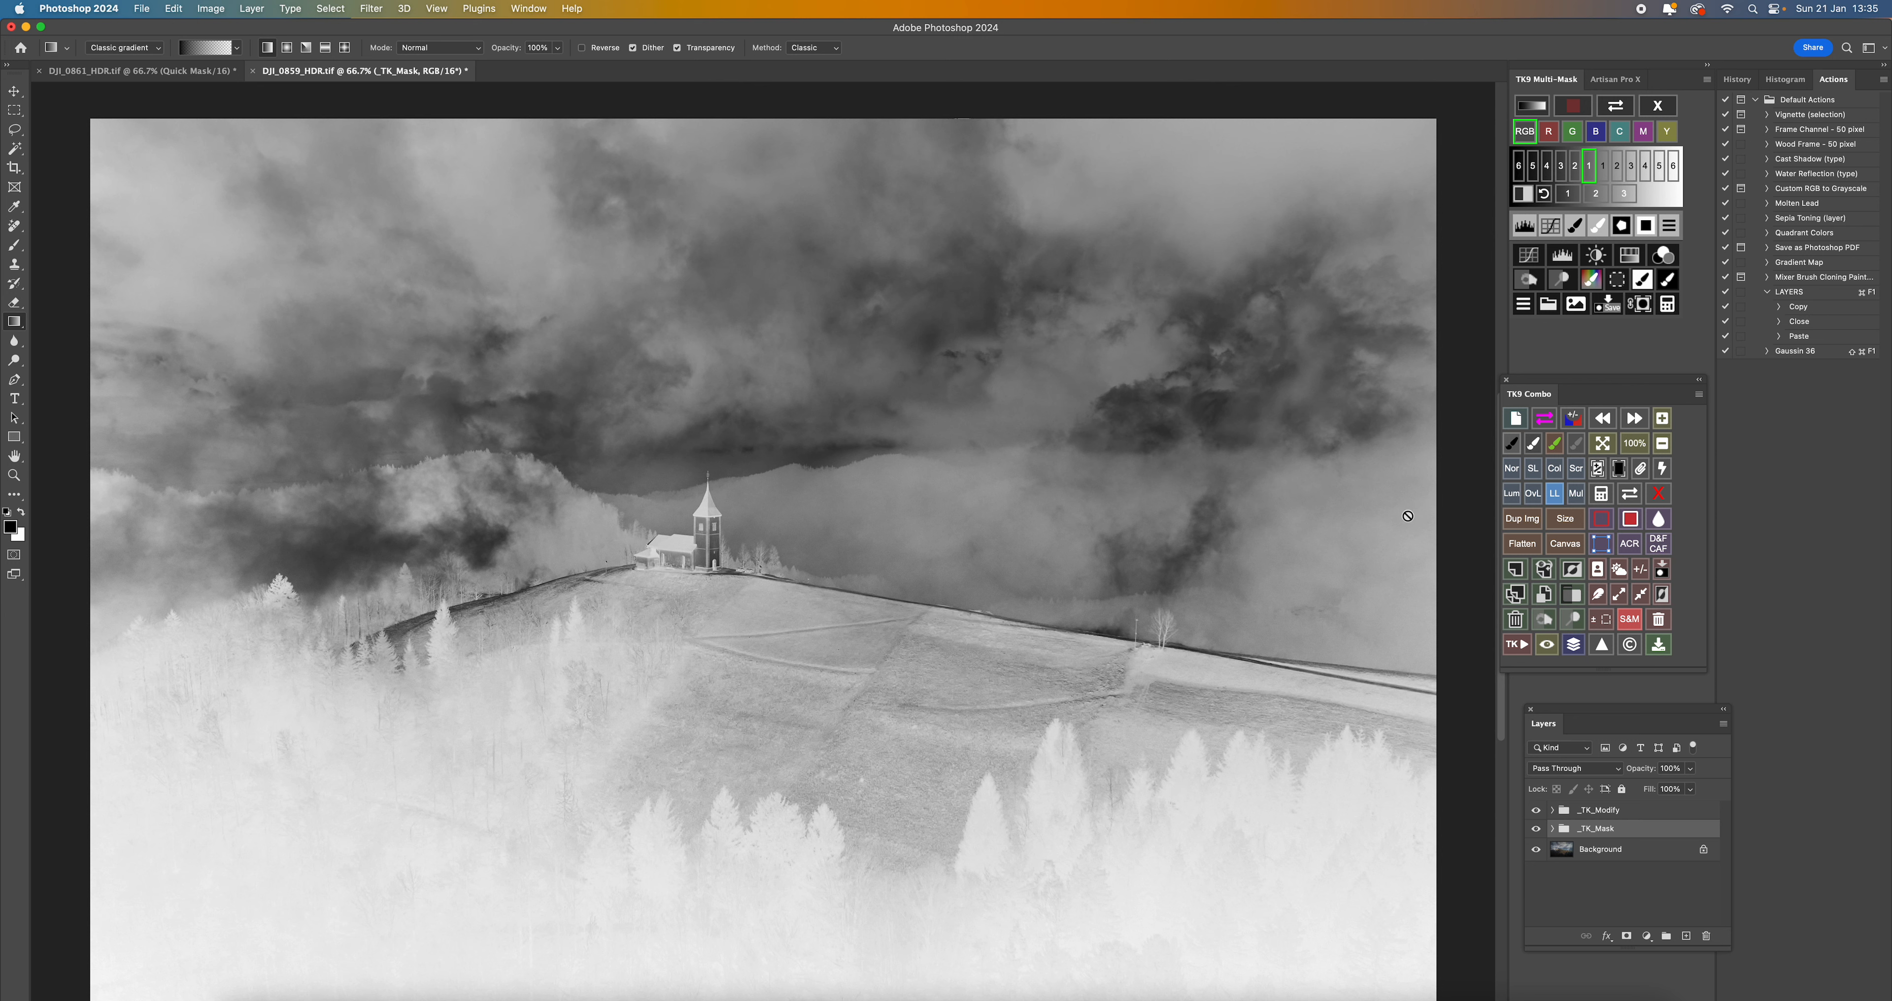
pyautogui.click(1576, 166)
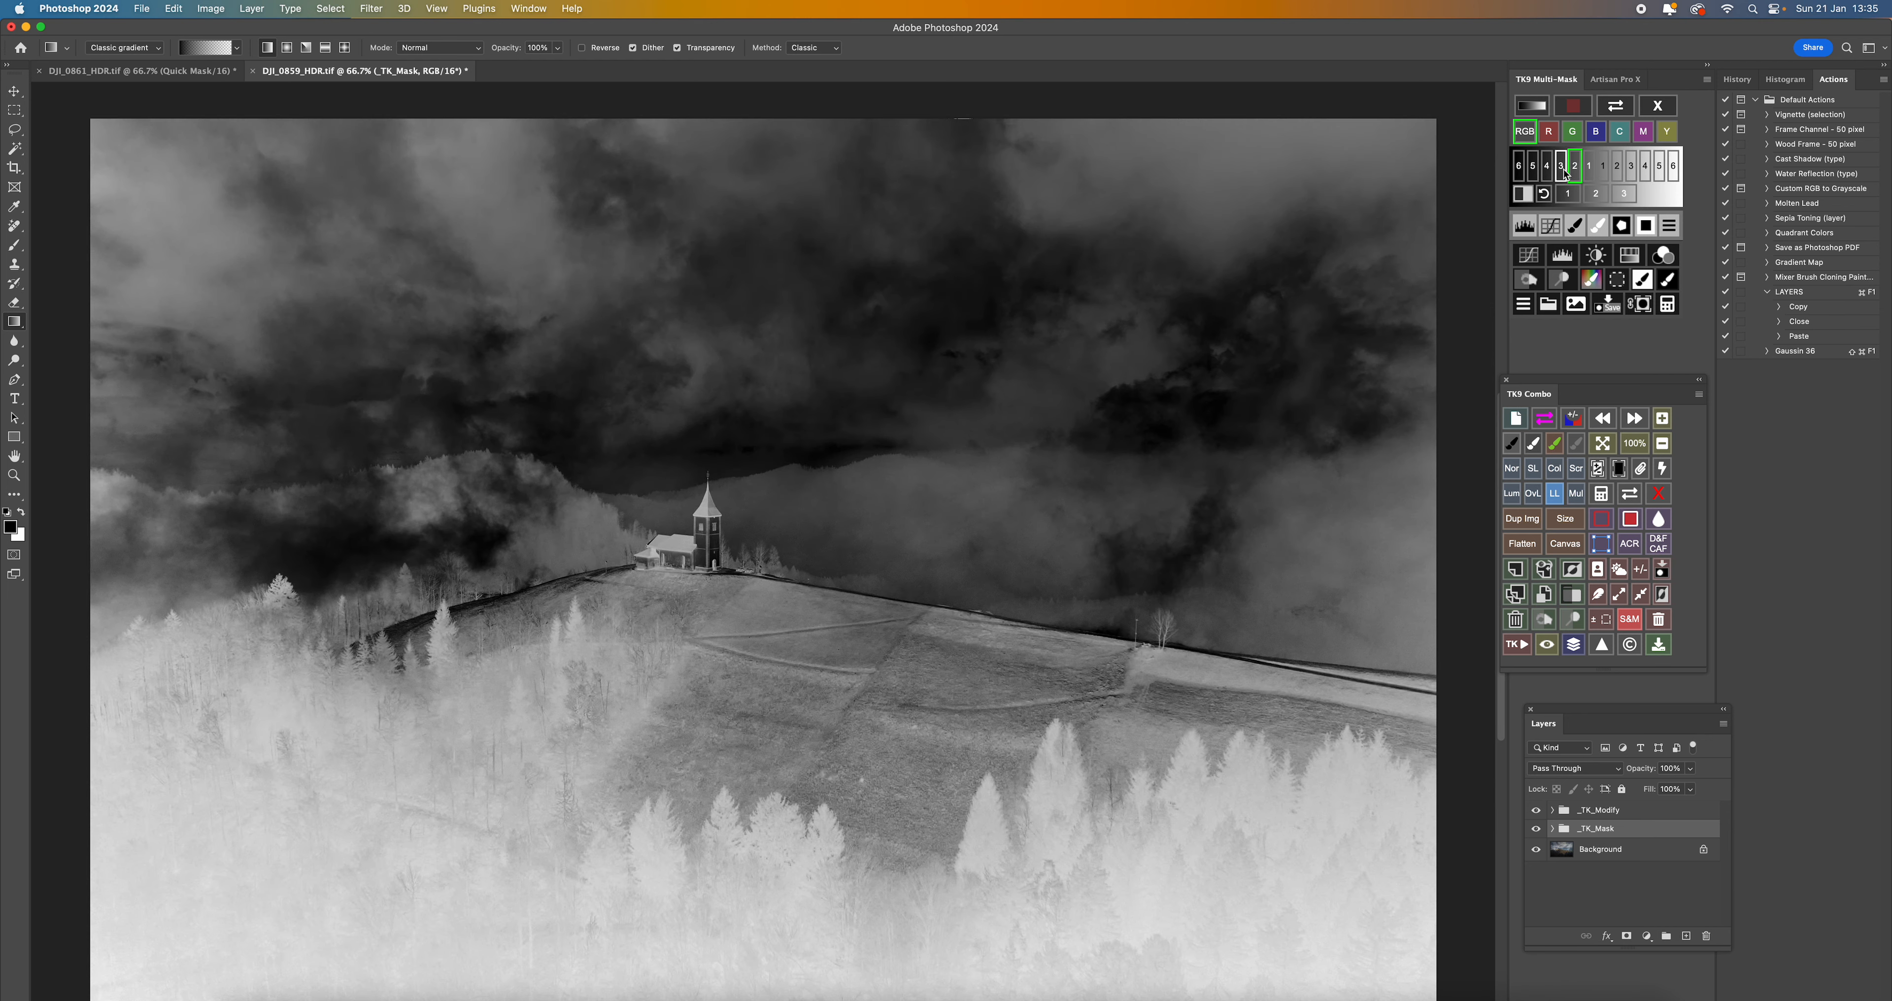
pyautogui.click(1562, 167)
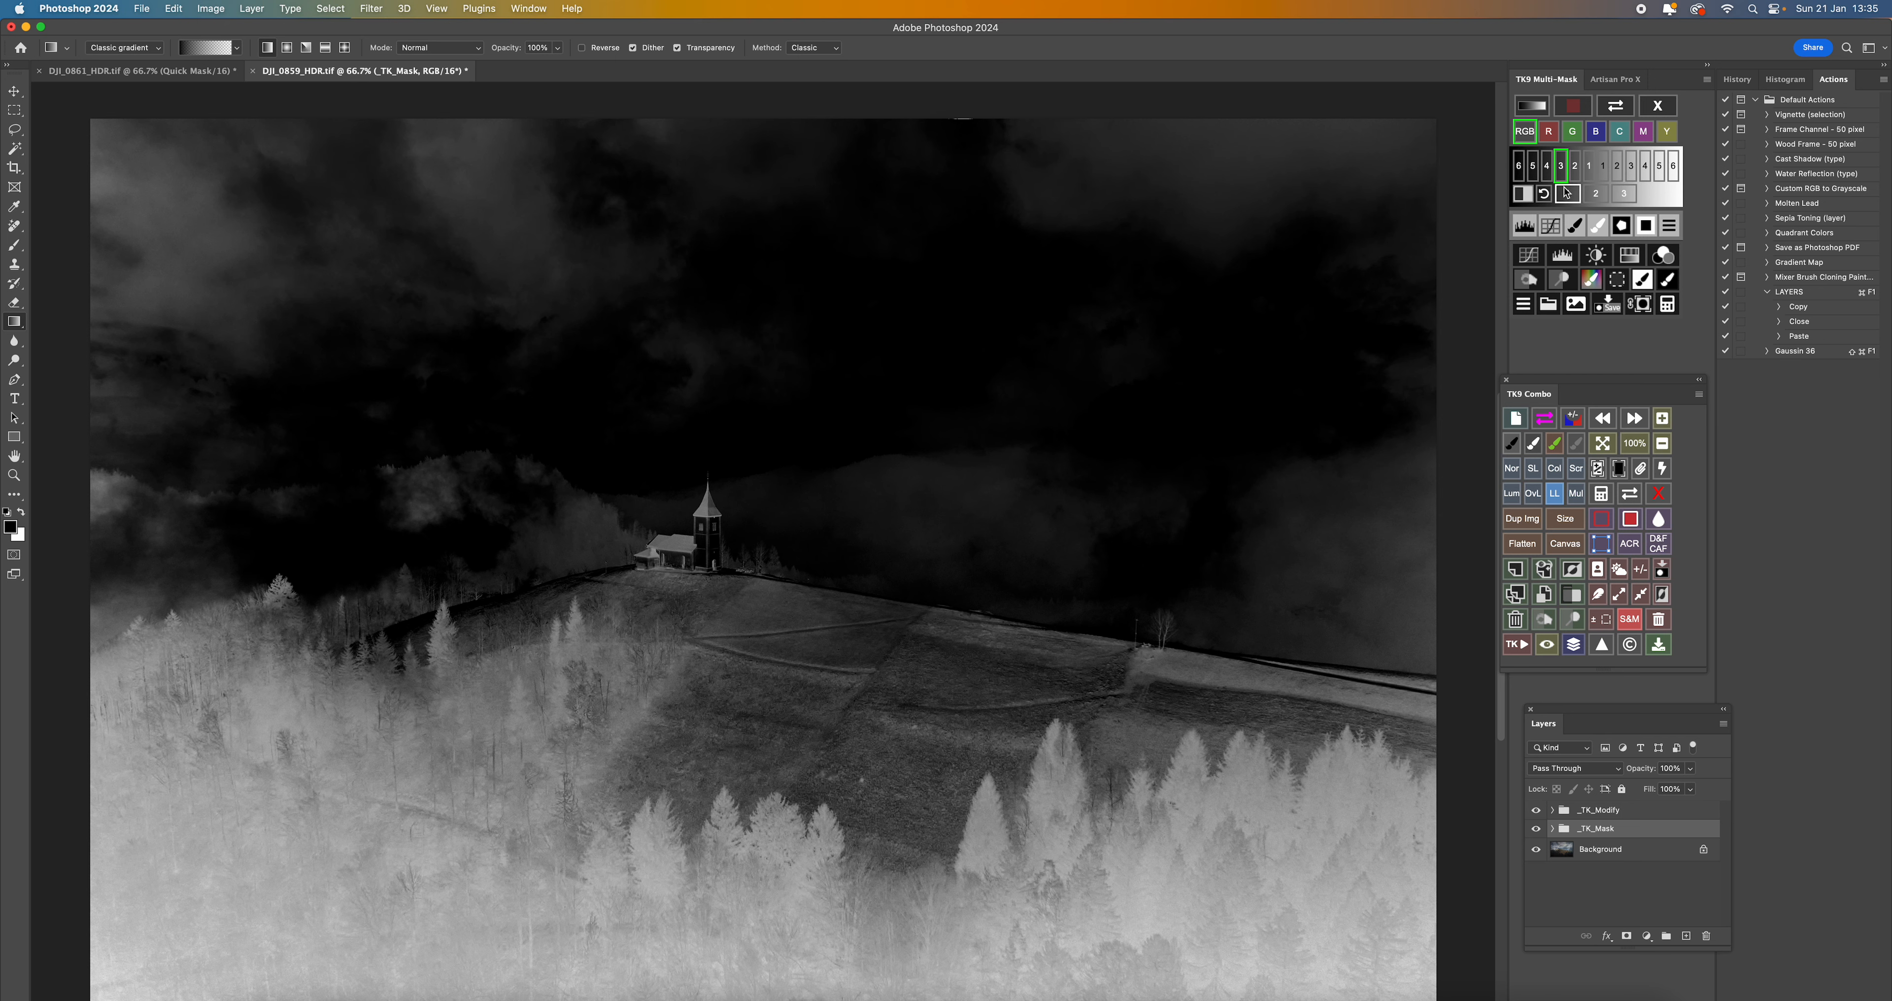
pyautogui.click(1546, 166)
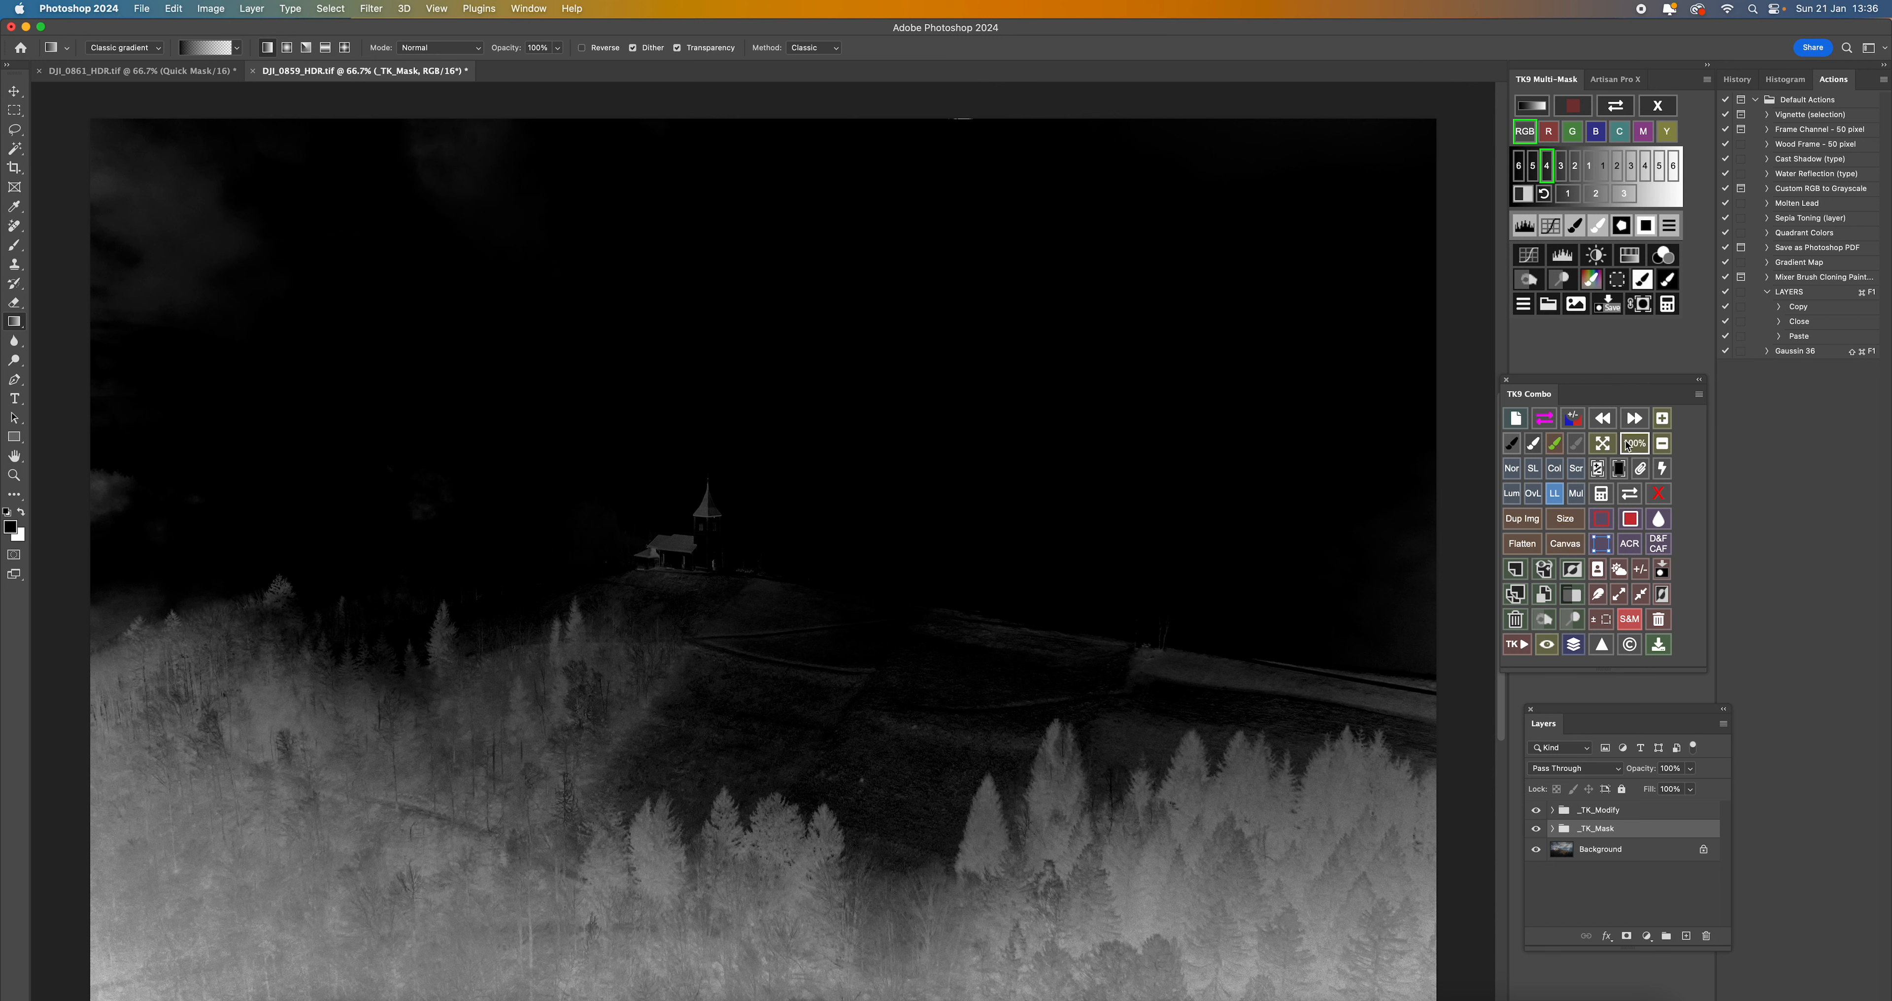
pyautogui.click(1618, 279)
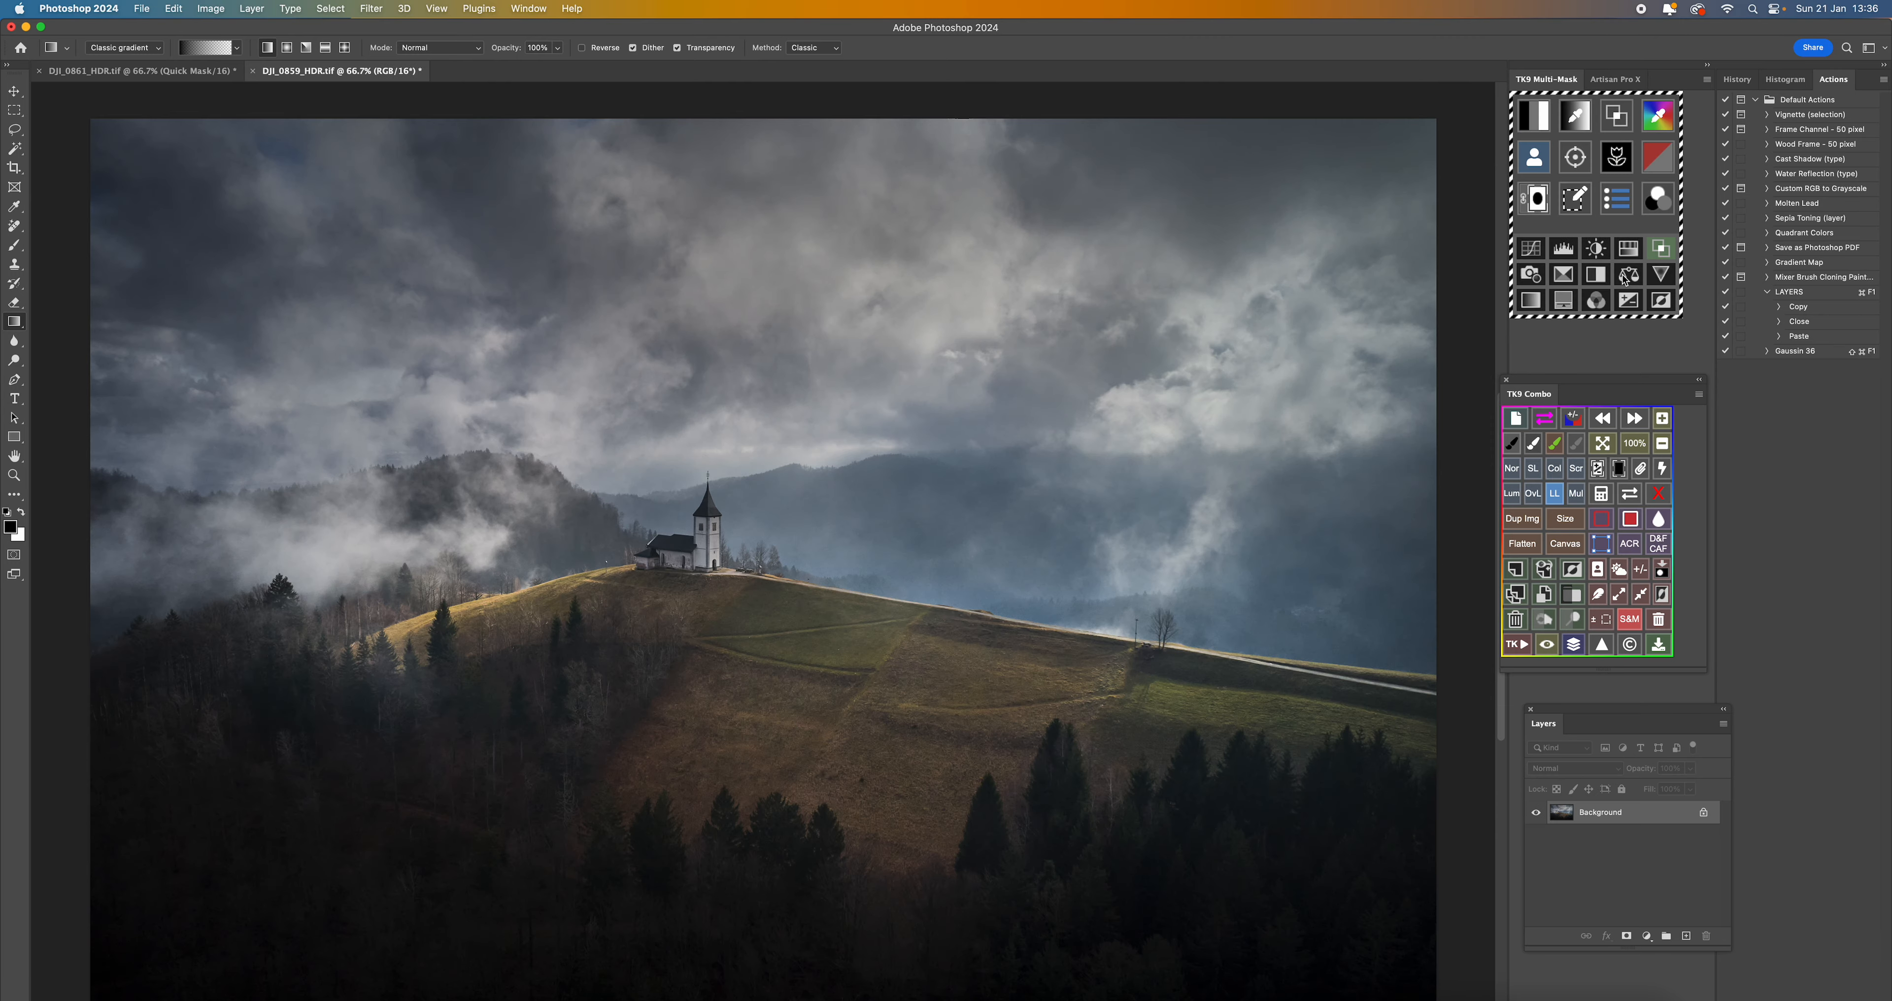
# - Add a Curves adjustment masked by the darks selection and raise its midtone point to input 123, output 153
pyautogui.click(1533, 251)
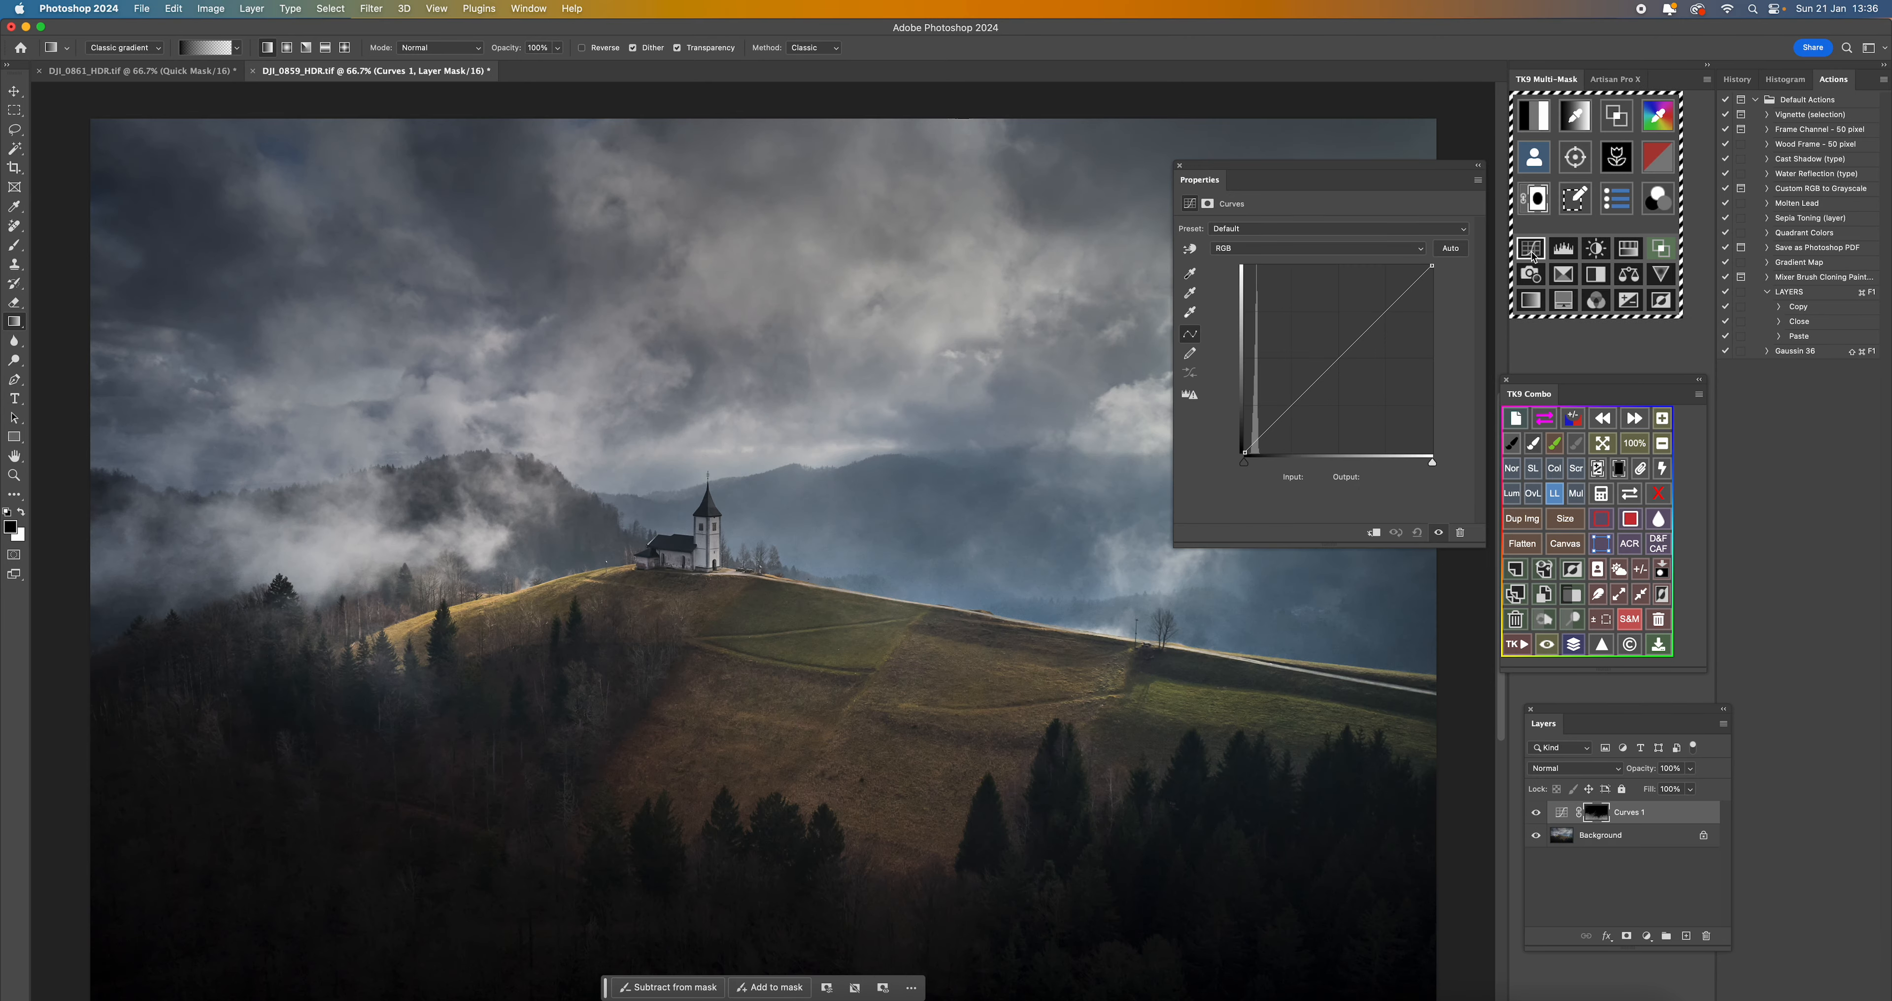
pyautogui.click(1328, 367)
pyautogui.moveTo(1329, 367); pyautogui.dragTo(1332, 354)
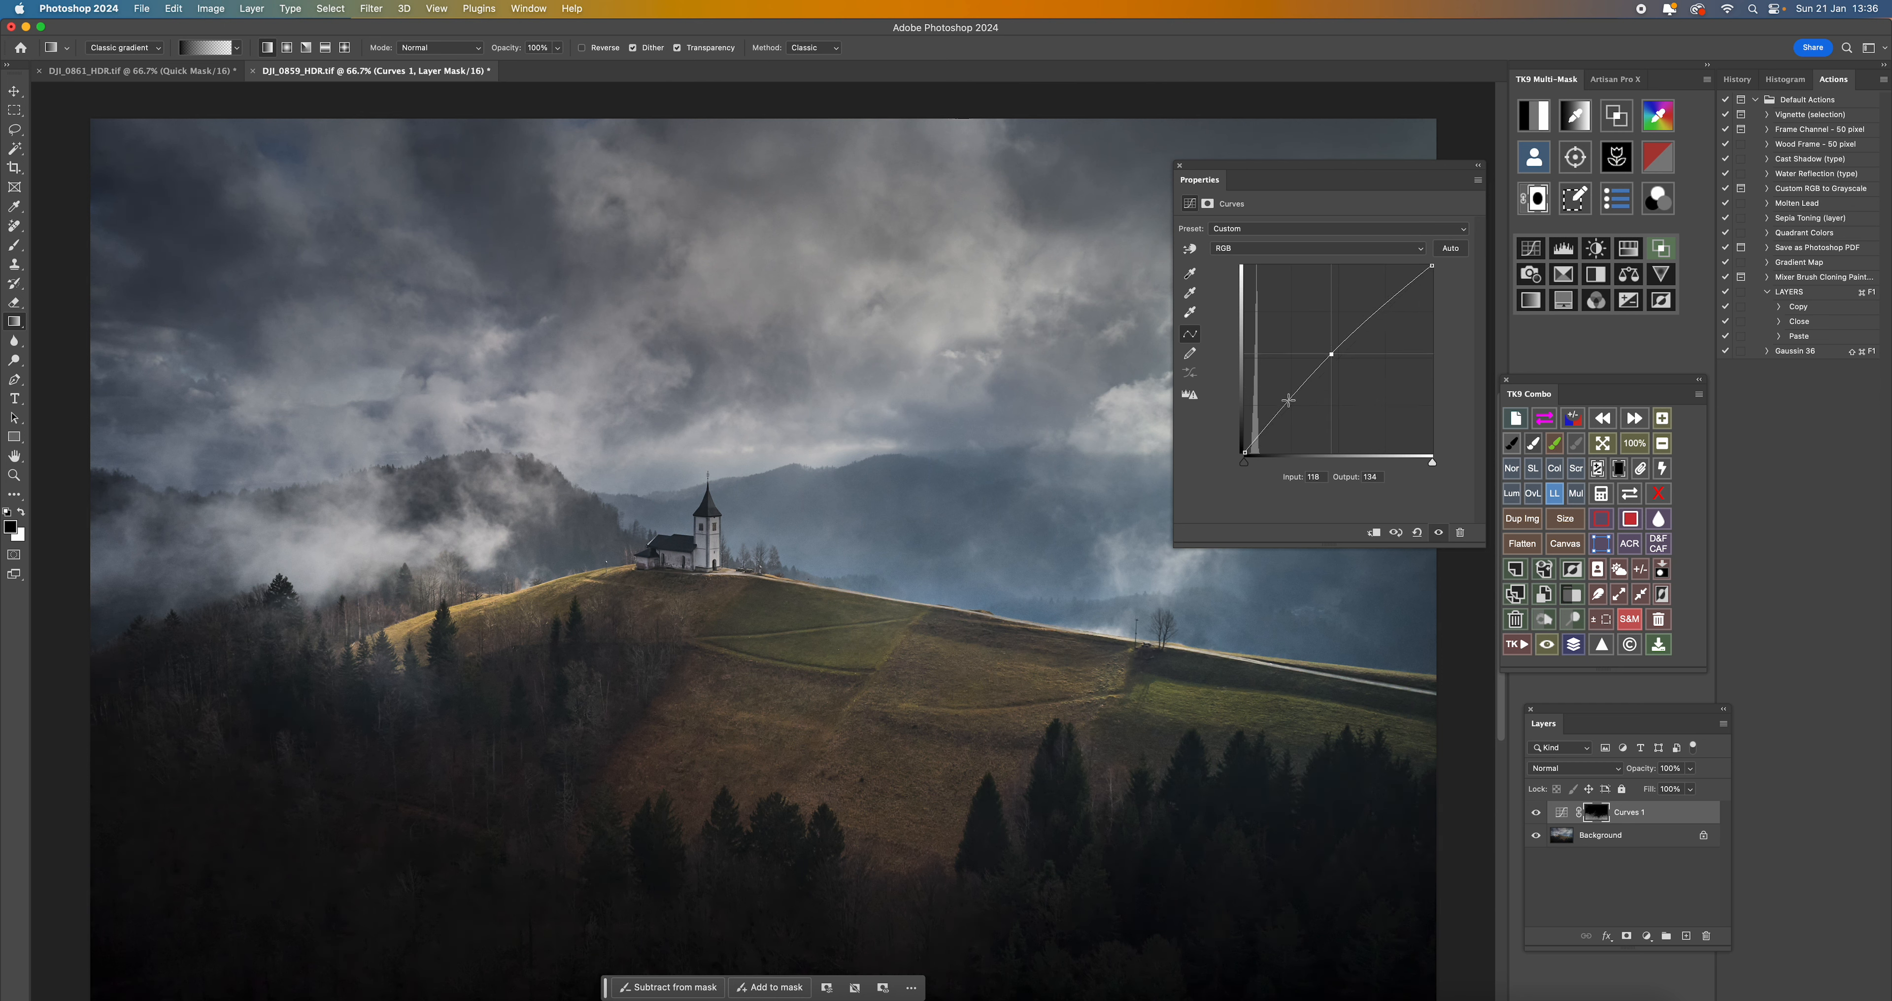
pyautogui.moveTo(1334, 359)
pyautogui.mouseDown()
pyautogui.moveTo(1304, 278)
pyautogui.moveTo(1333, 360)
pyautogui.moveTo(1335, 340)
pyautogui.mouseUp()
# - Inspect the Curves layer mask on the canvas and flatten the image
pyautogui.keyDown('alt'); pyautogui.click(1596, 814); pyautogui.keyUp('alt')
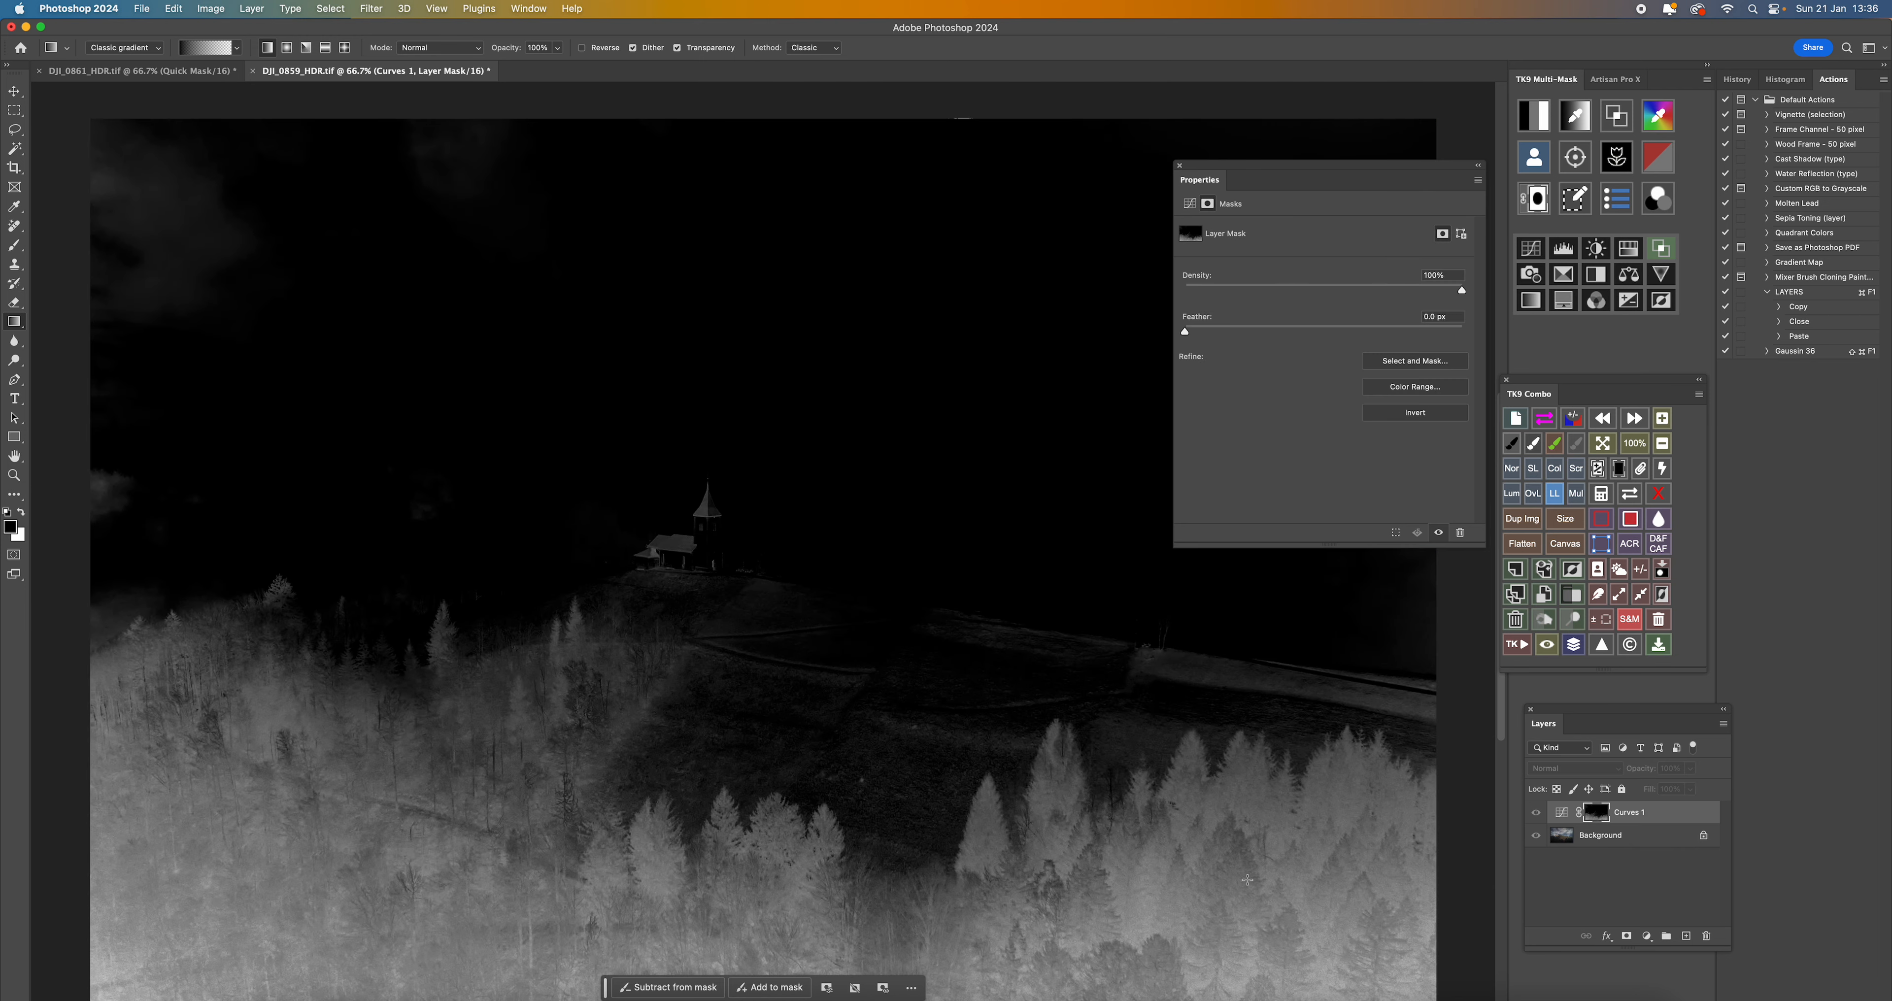
pyautogui.keyDown('alt'); pyautogui.click(1598, 814); pyautogui.keyUp('alt')
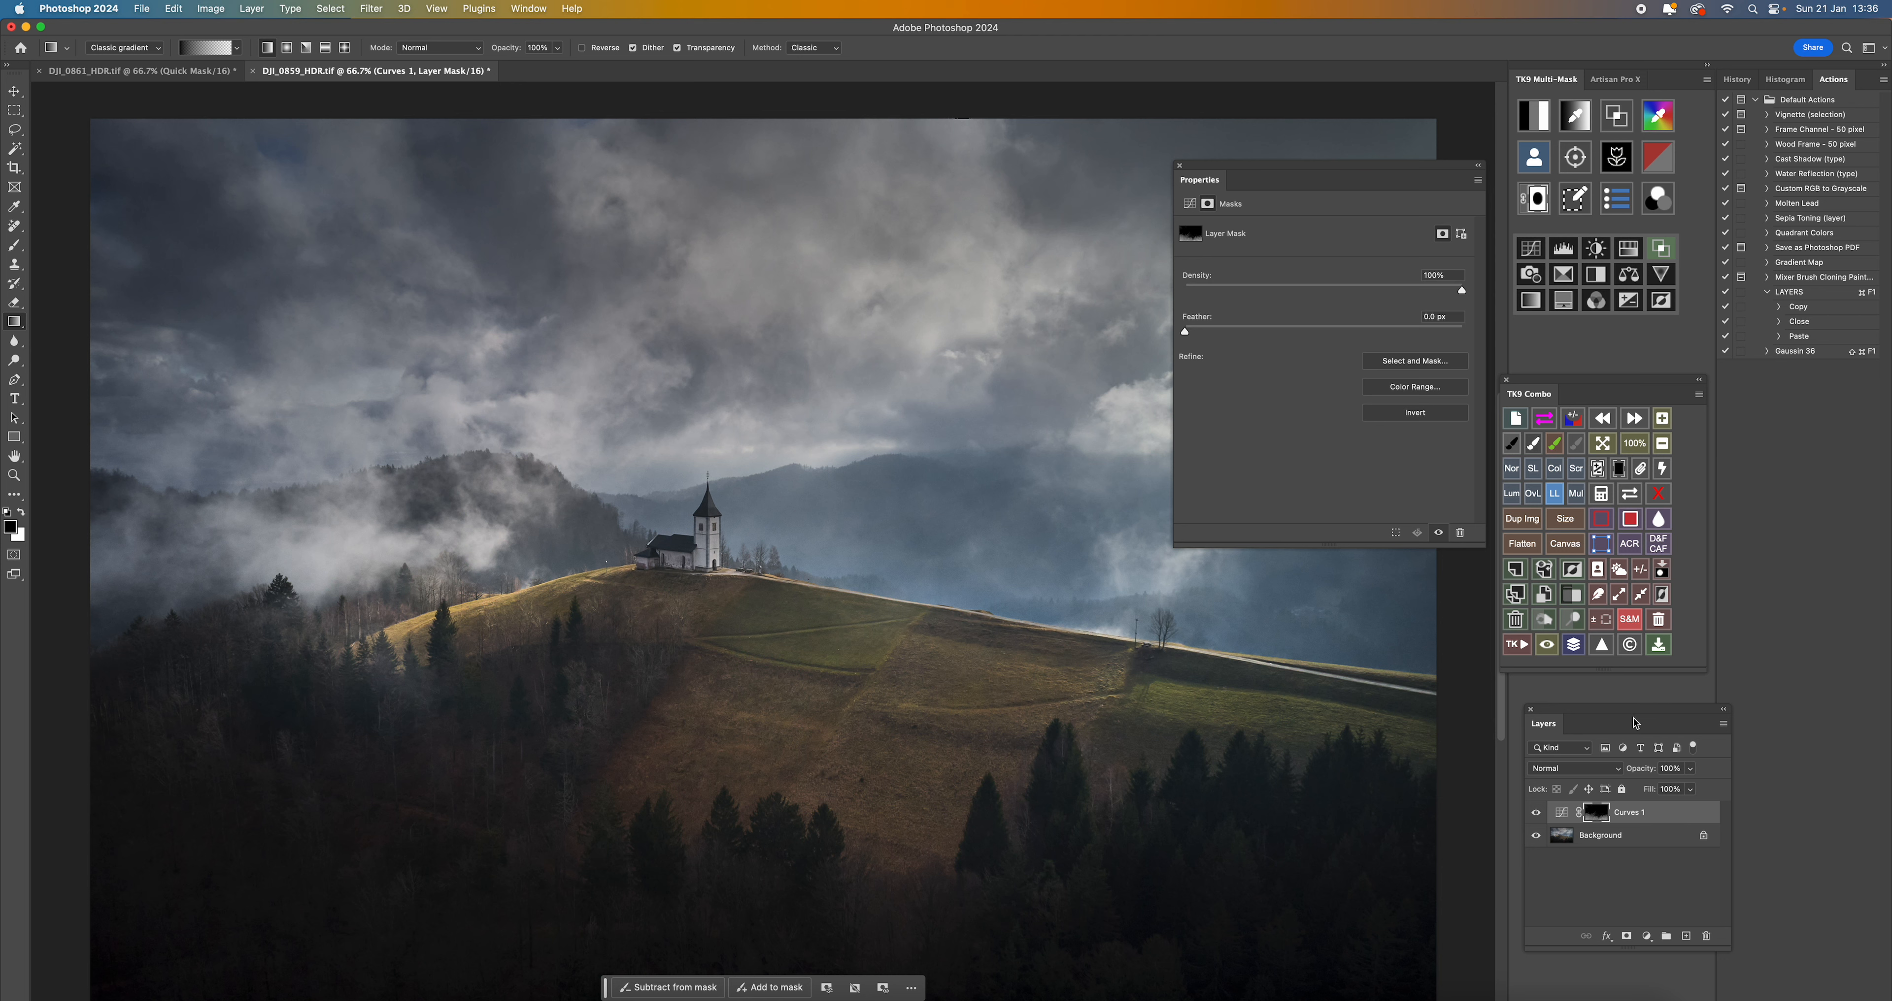
pyautogui.click(1534, 545)
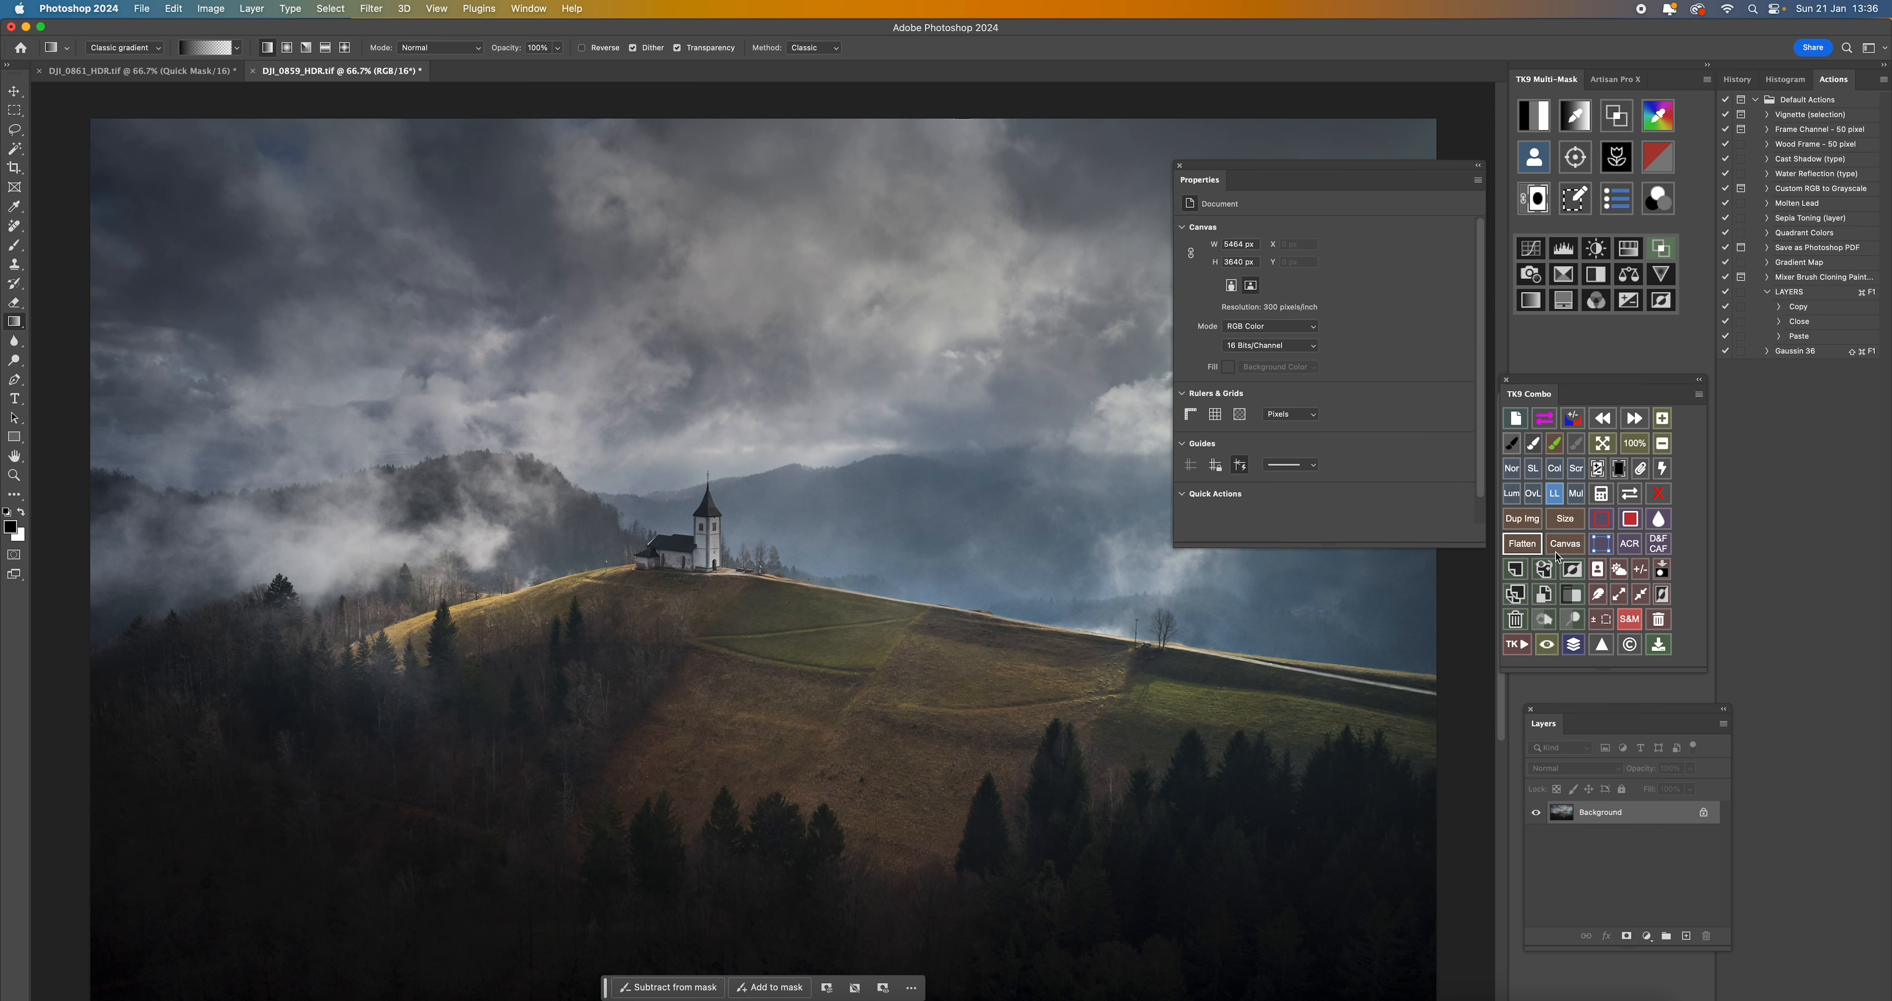
# - Add a Levels adjustment through the Midtones 3 luminosity mask, with the white input at 218 and the midtones at 0.79
pyautogui.click(1532, 121)
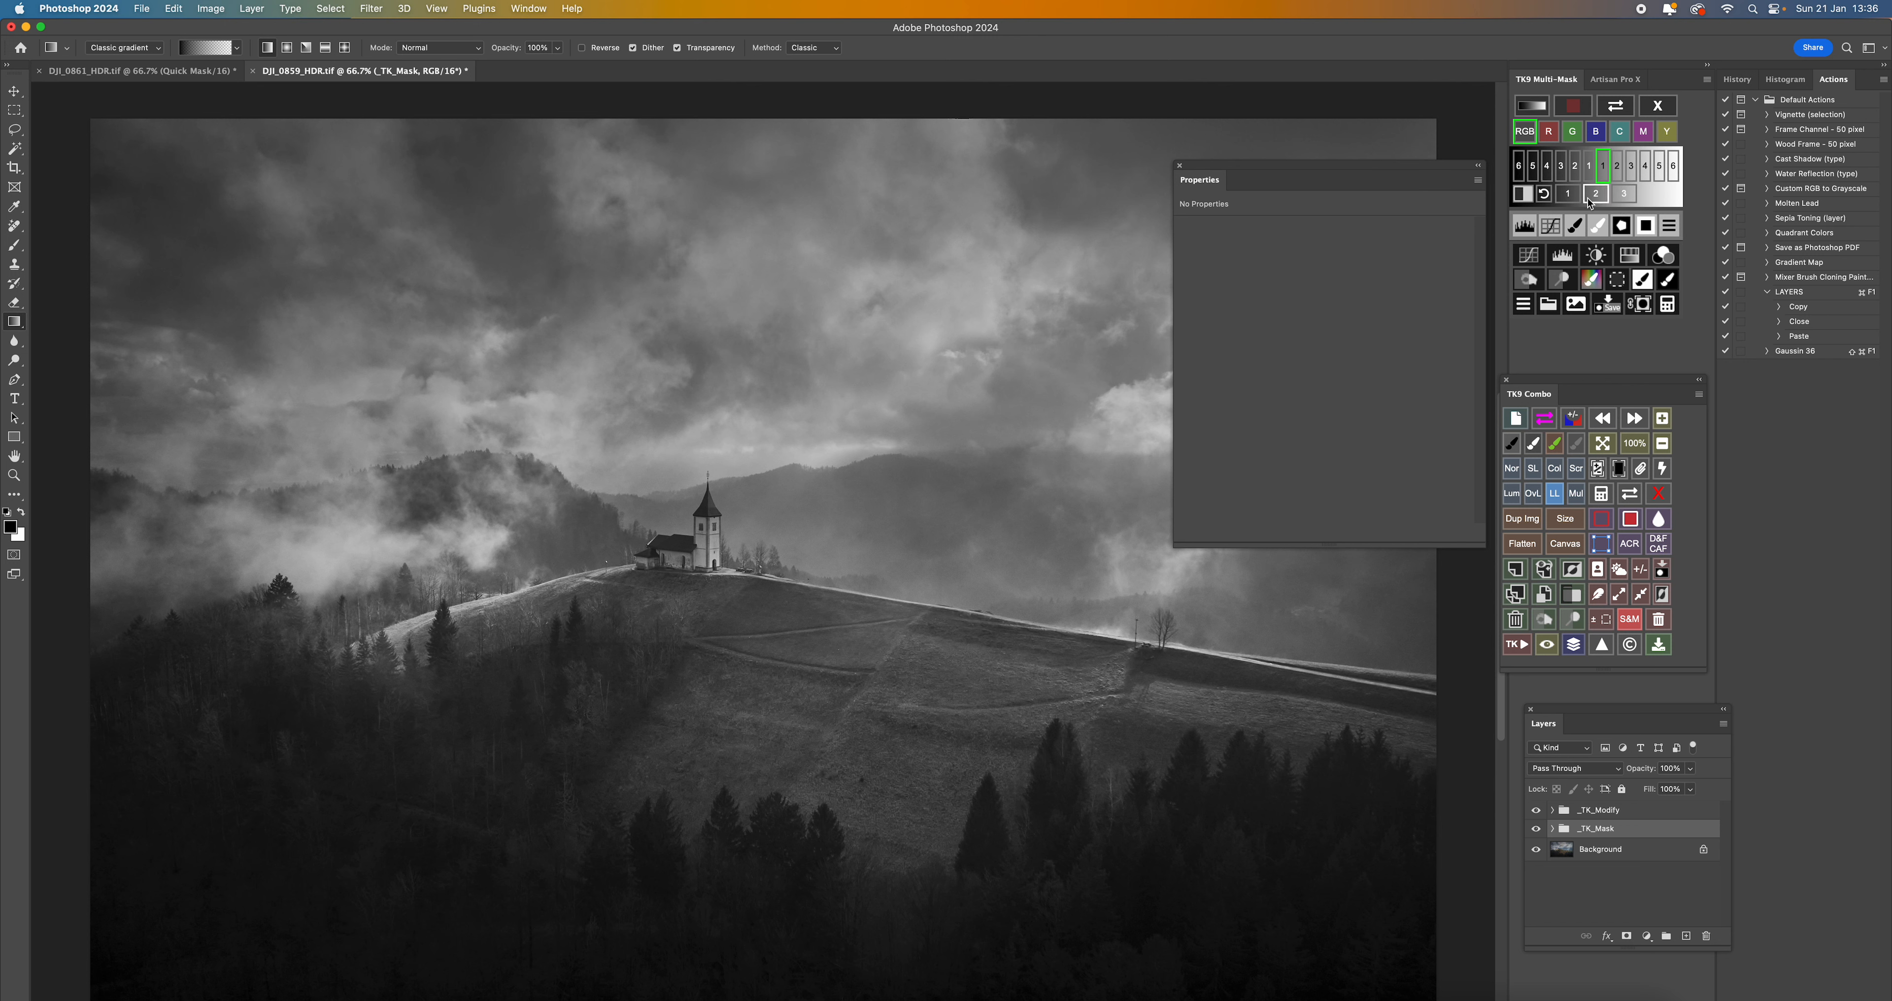
pyautogui.click(1625, 195)
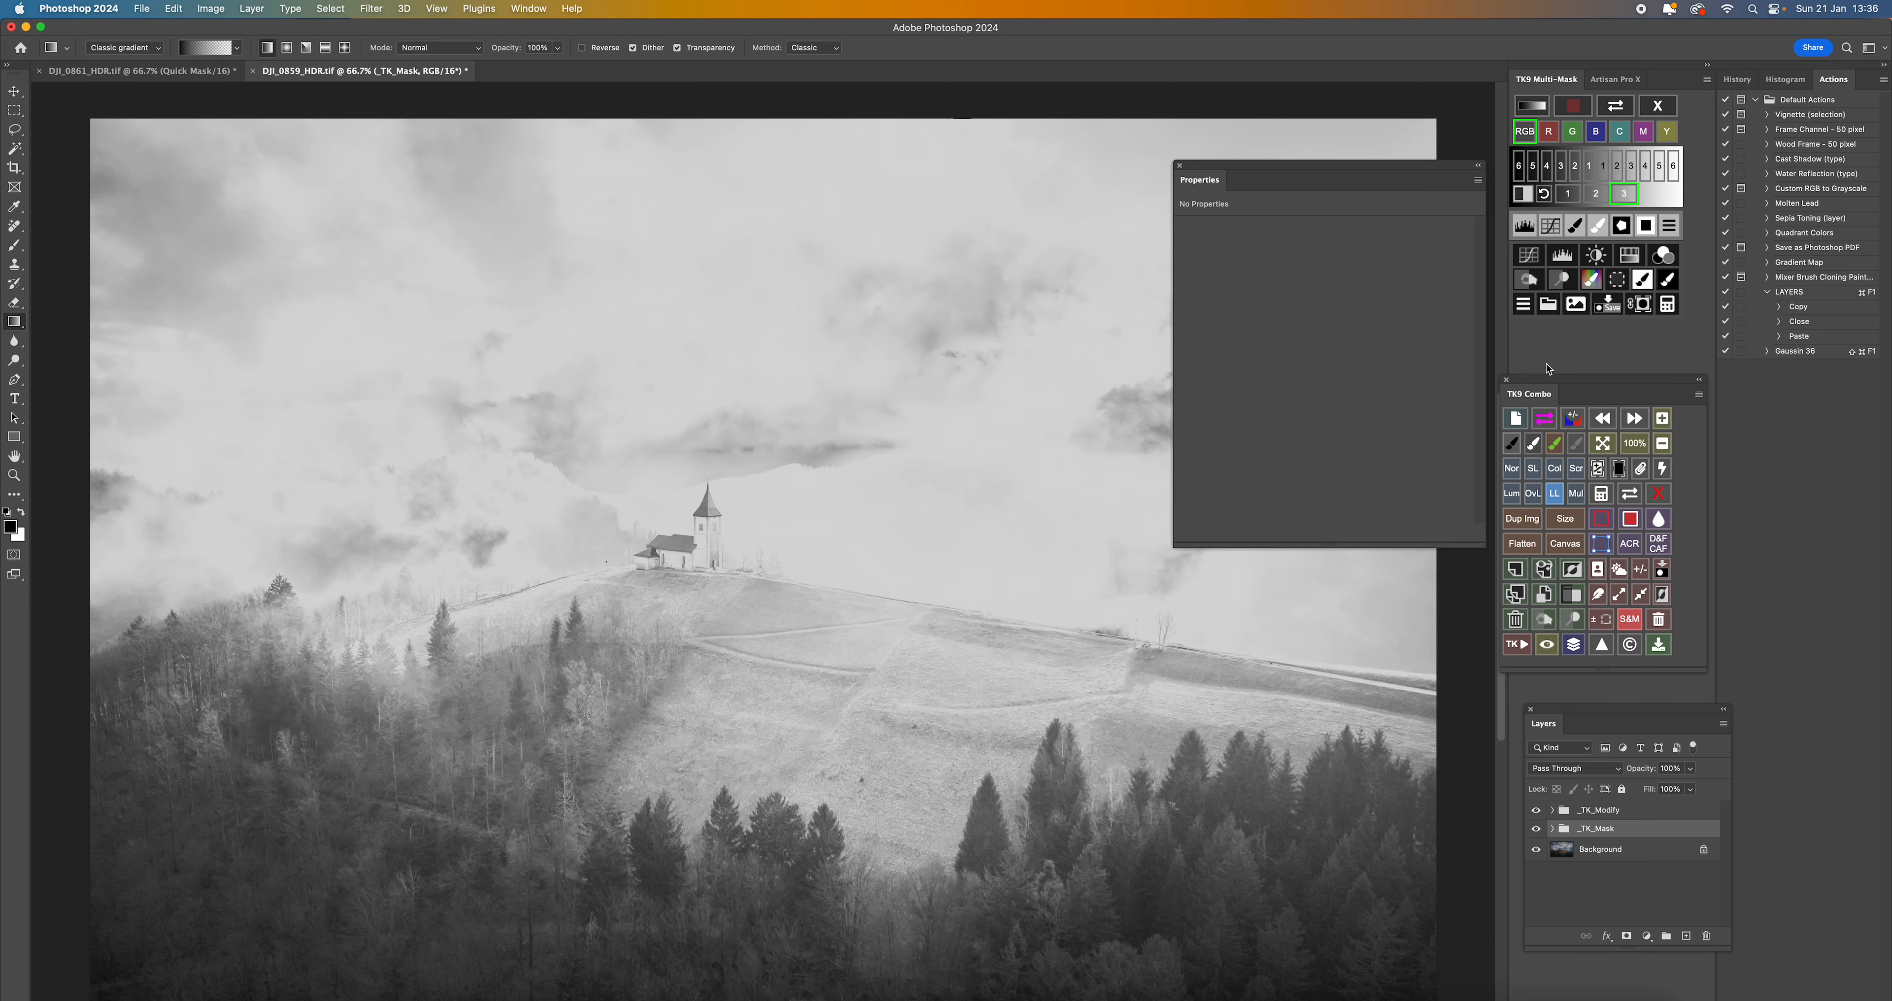
pyautogui.click(1562, 257)
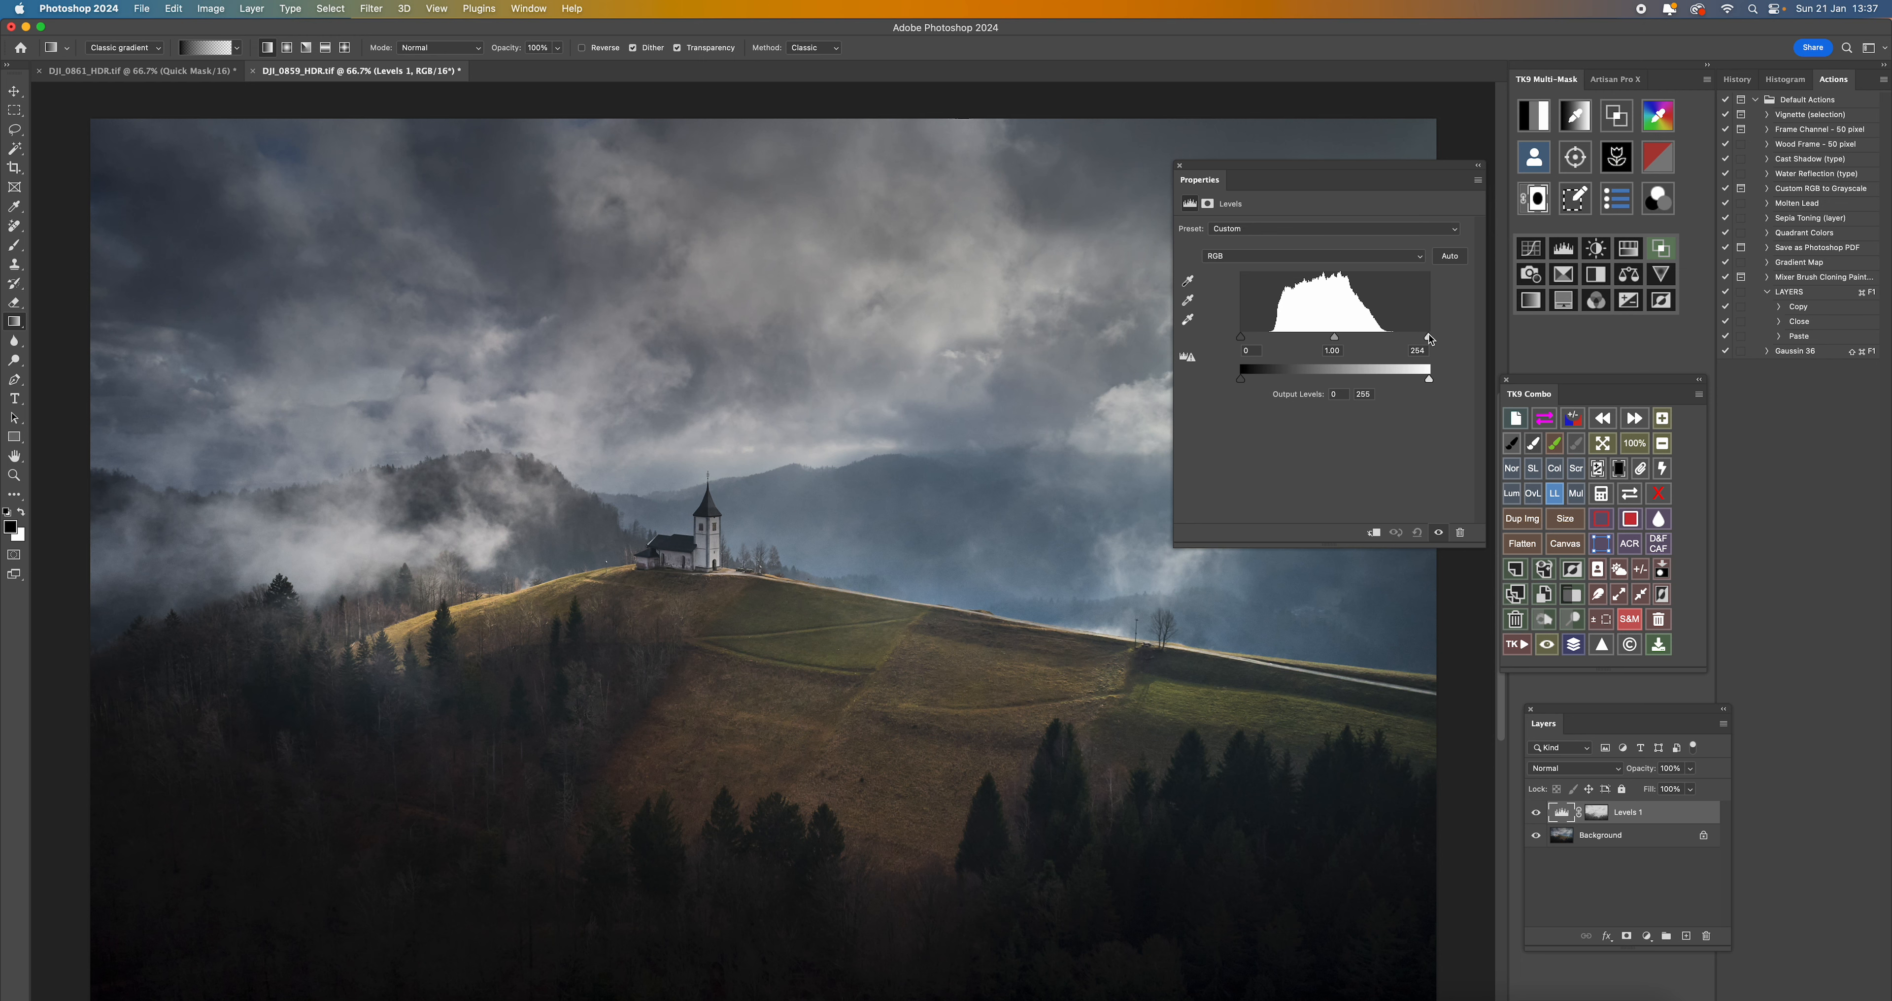
pyautogui.moveTo(1429, 338); pyautogui.dragTo(1399, 339)
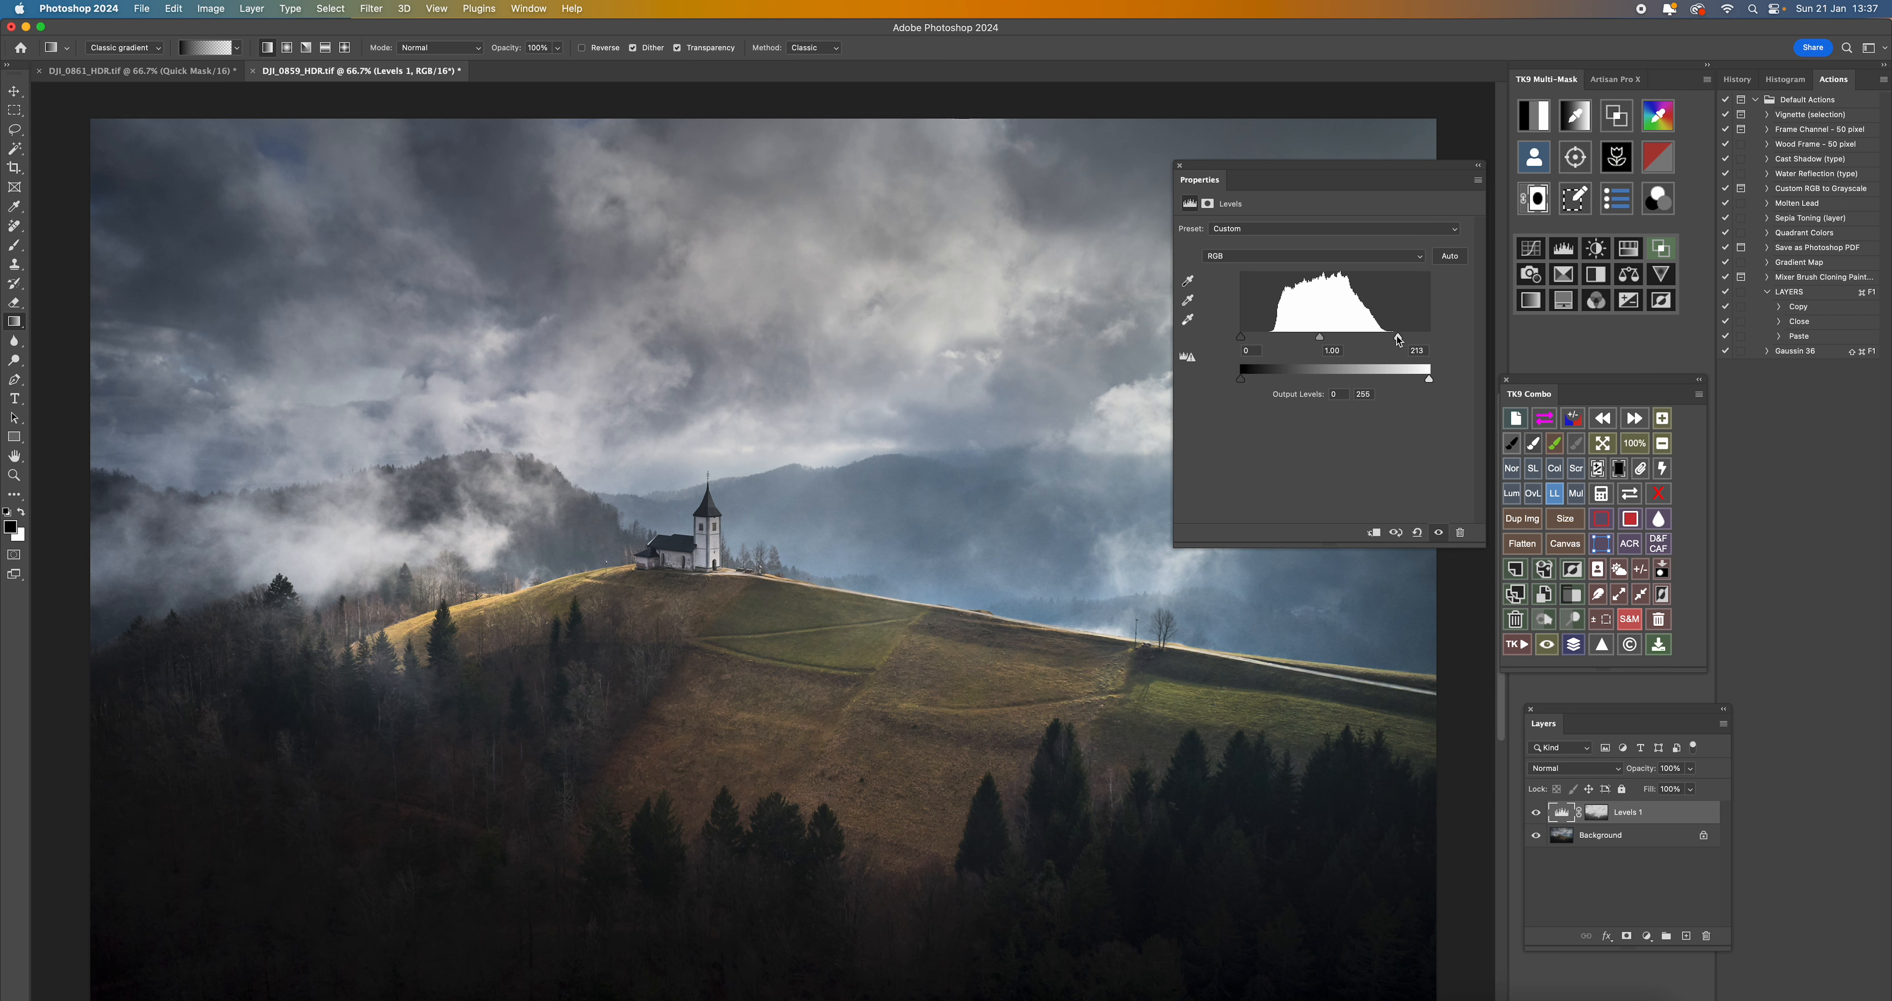
pyautogui.moveTo(1398, 340)
pyautogui.mouseDown()
pyautogui.moveTo(1429, 338)
pyautogui.moveTo(1402, 339)
pyautogui.mouseUp()
pyautogui.moveTo(1323, 342); pyautogui.dragTo(1334, 344)
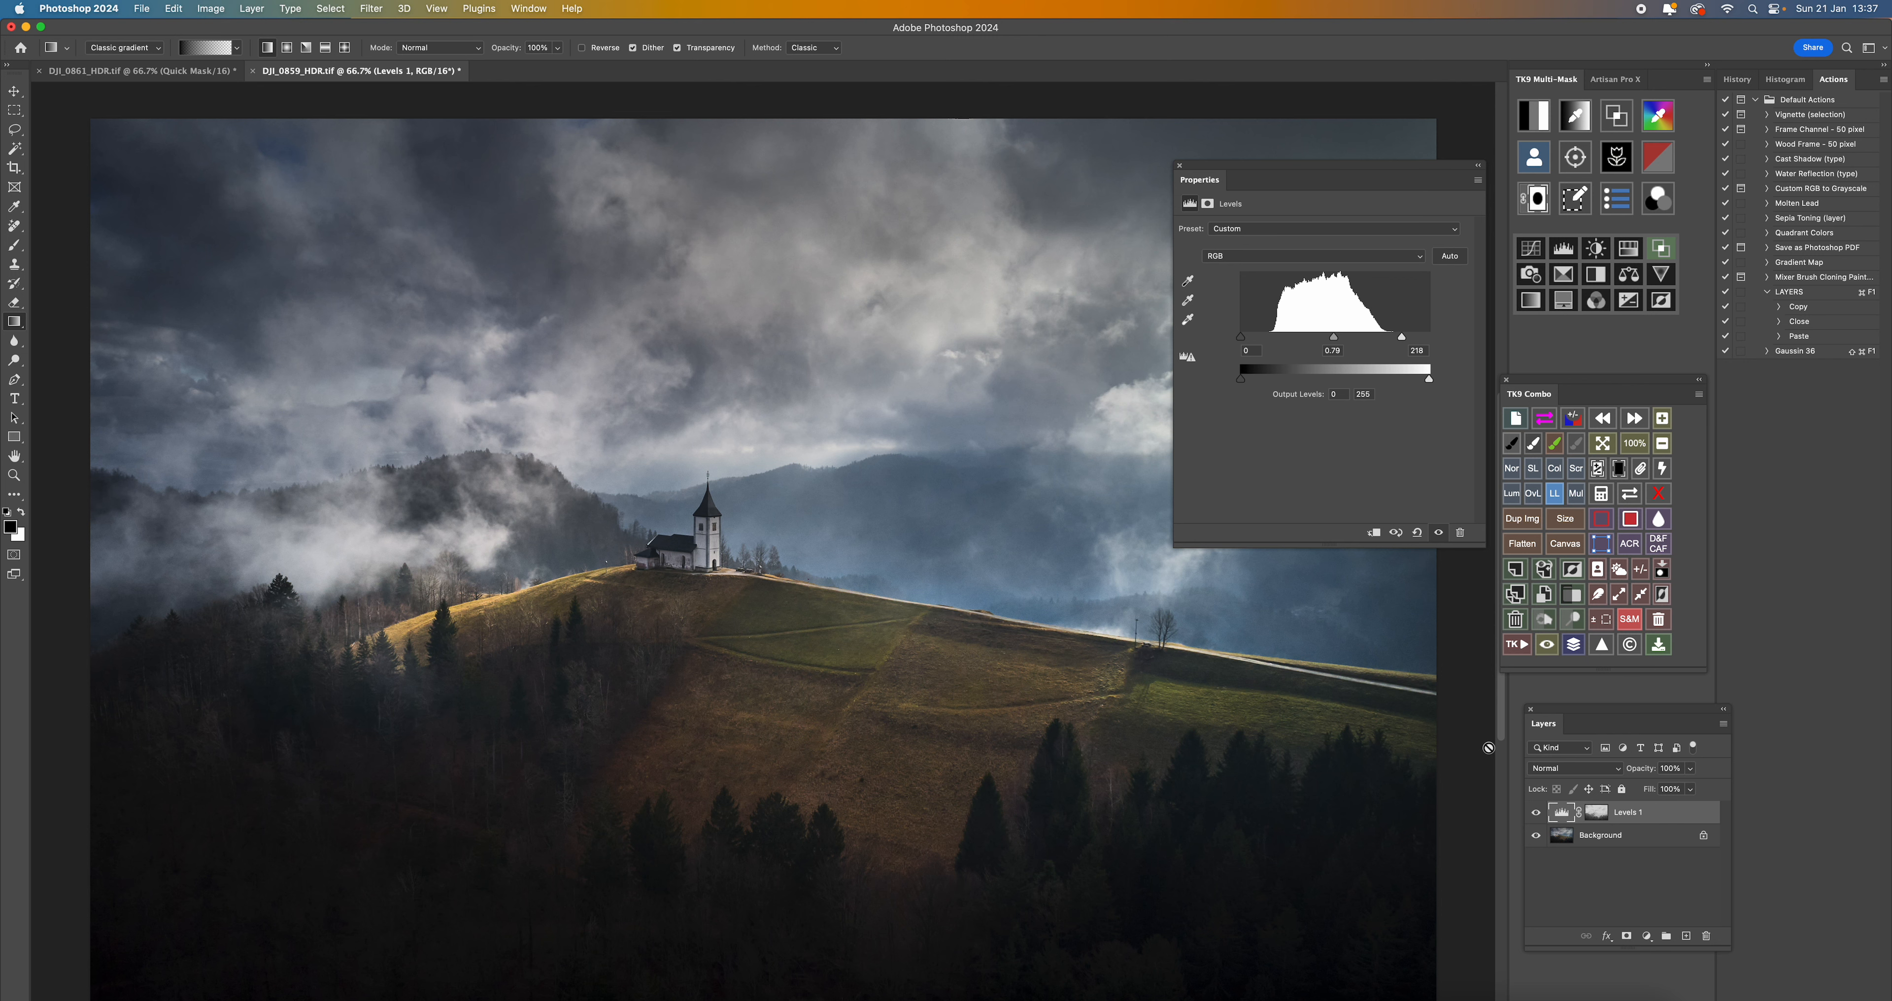
# - Compare the image with and without the Levels adjustment, and flatten the image
pyautogui.click(1534, 815)
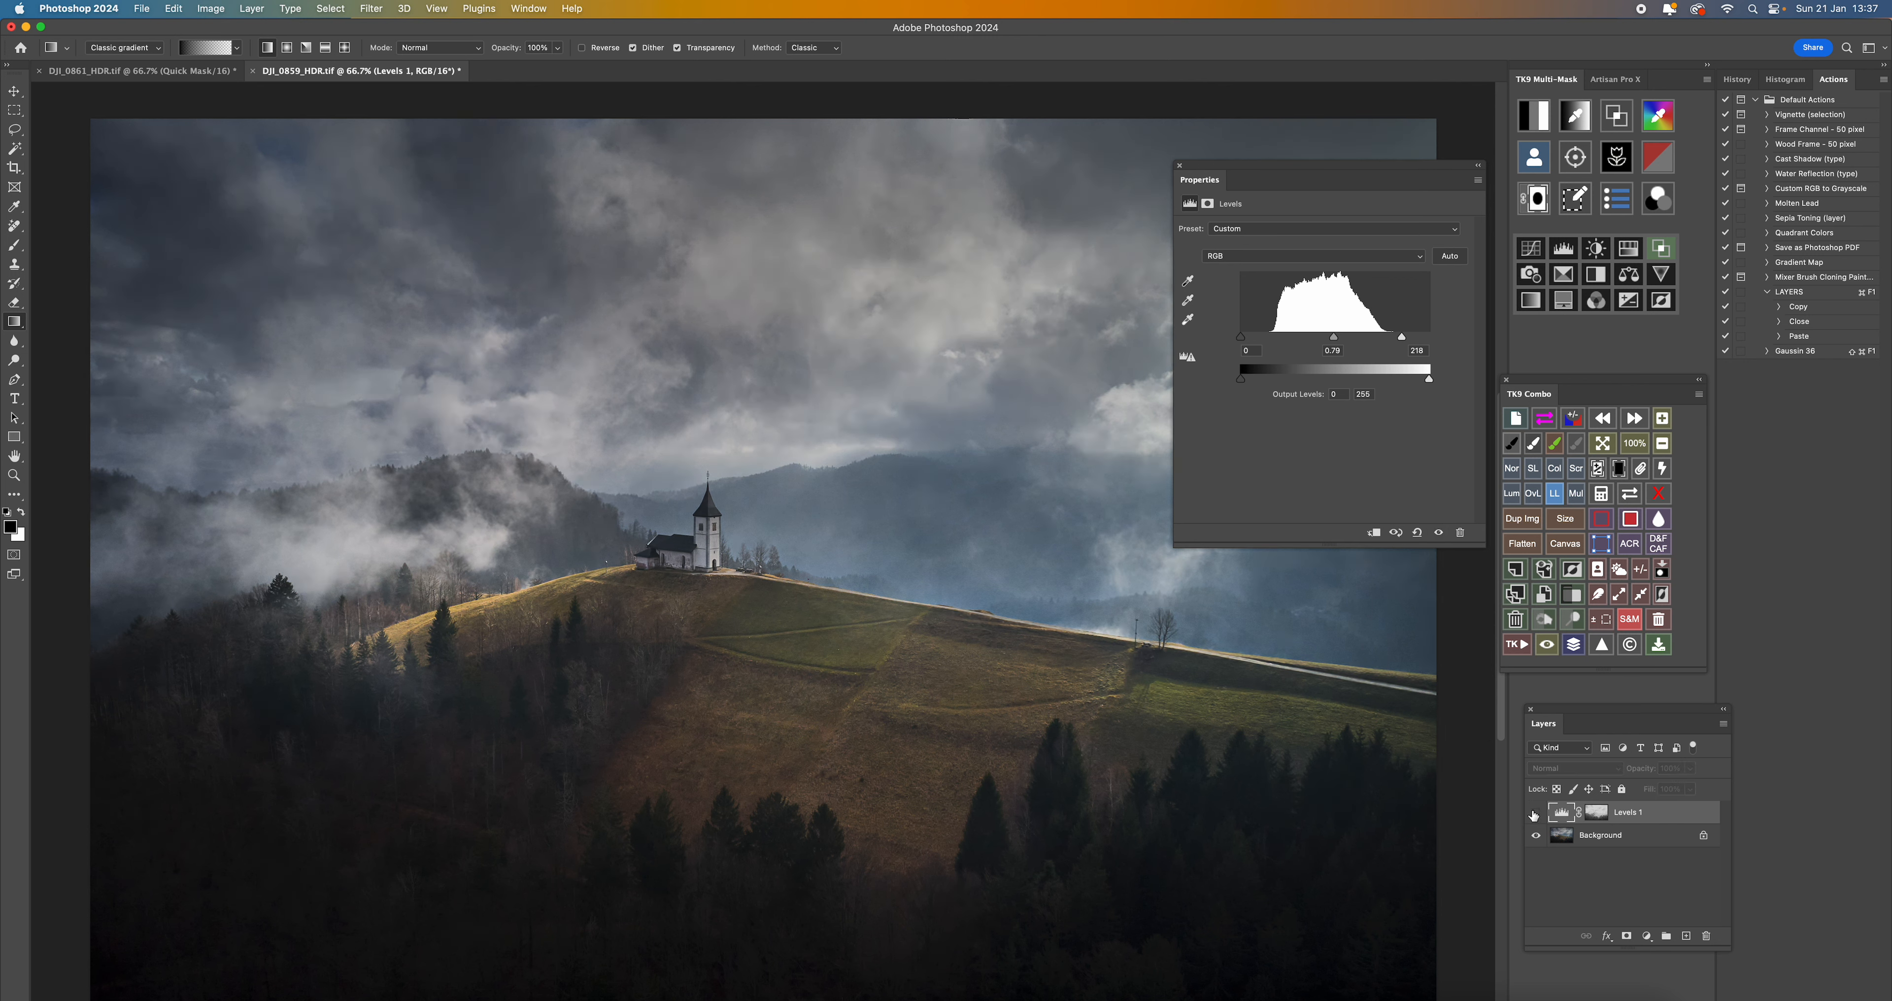
pyautogui.click(1534, 814)
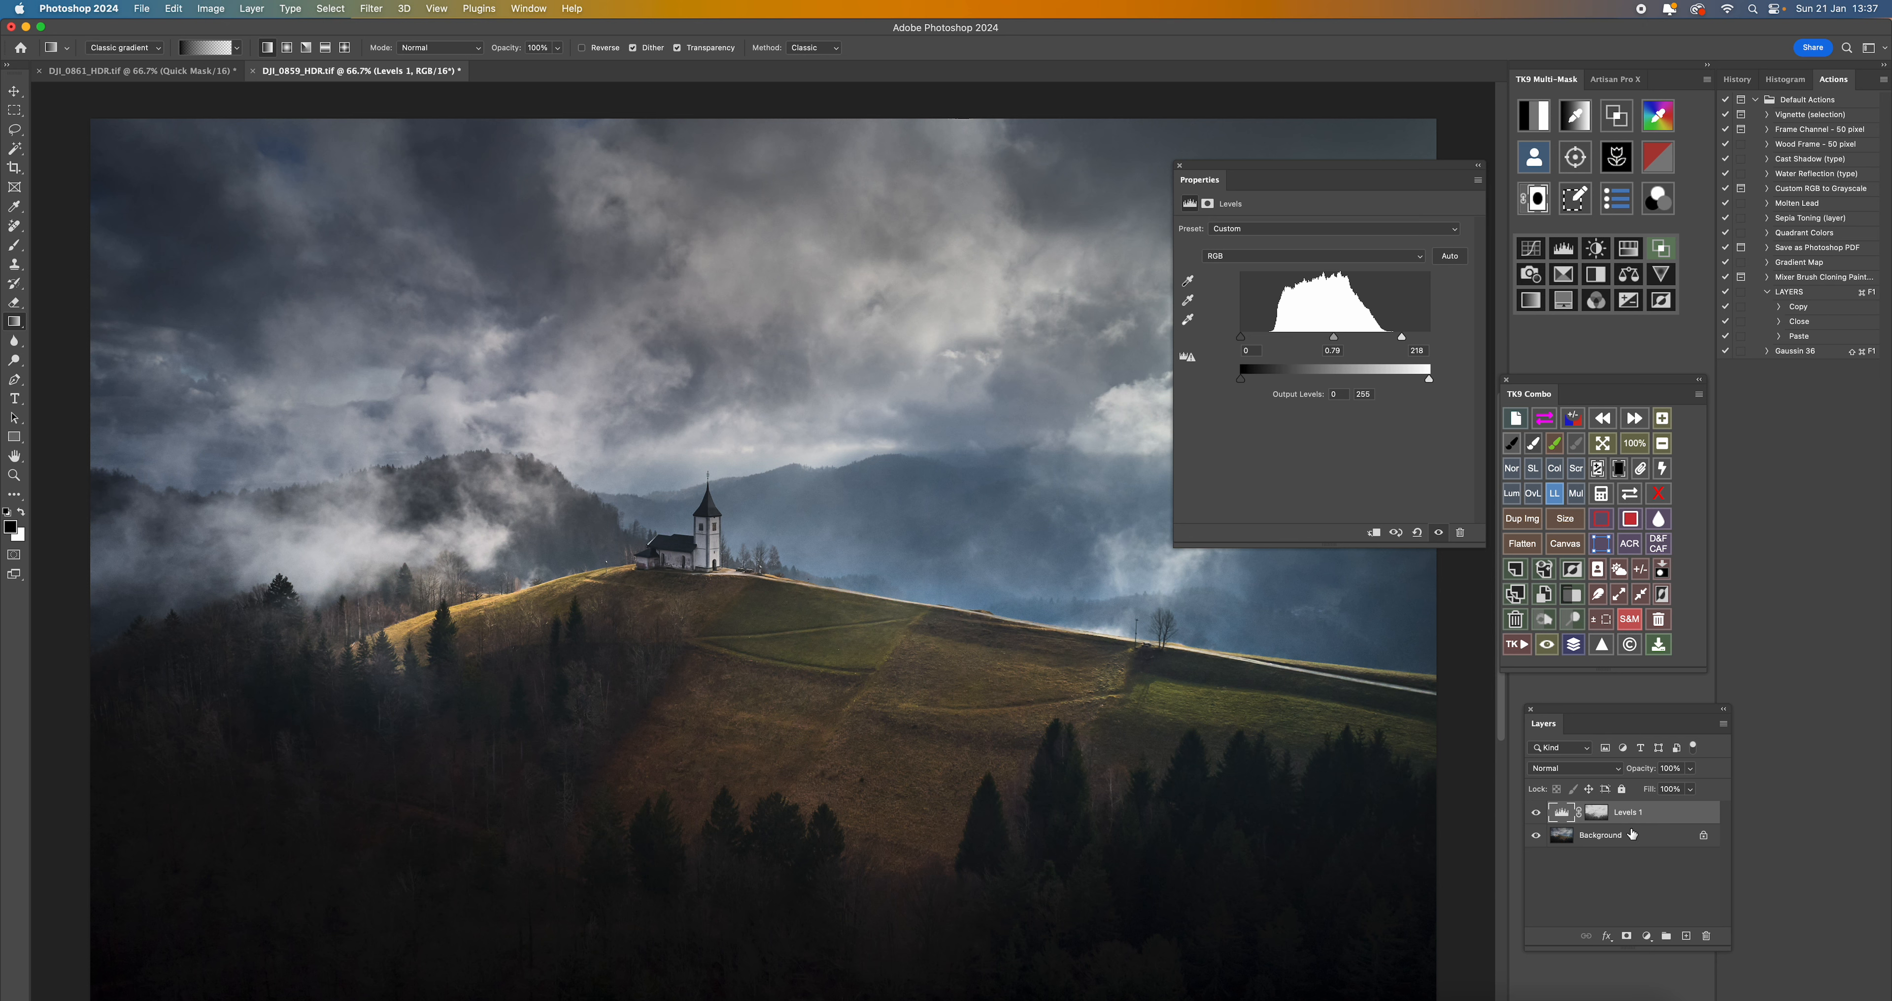
pyautogui.rightClick(1637, 813)
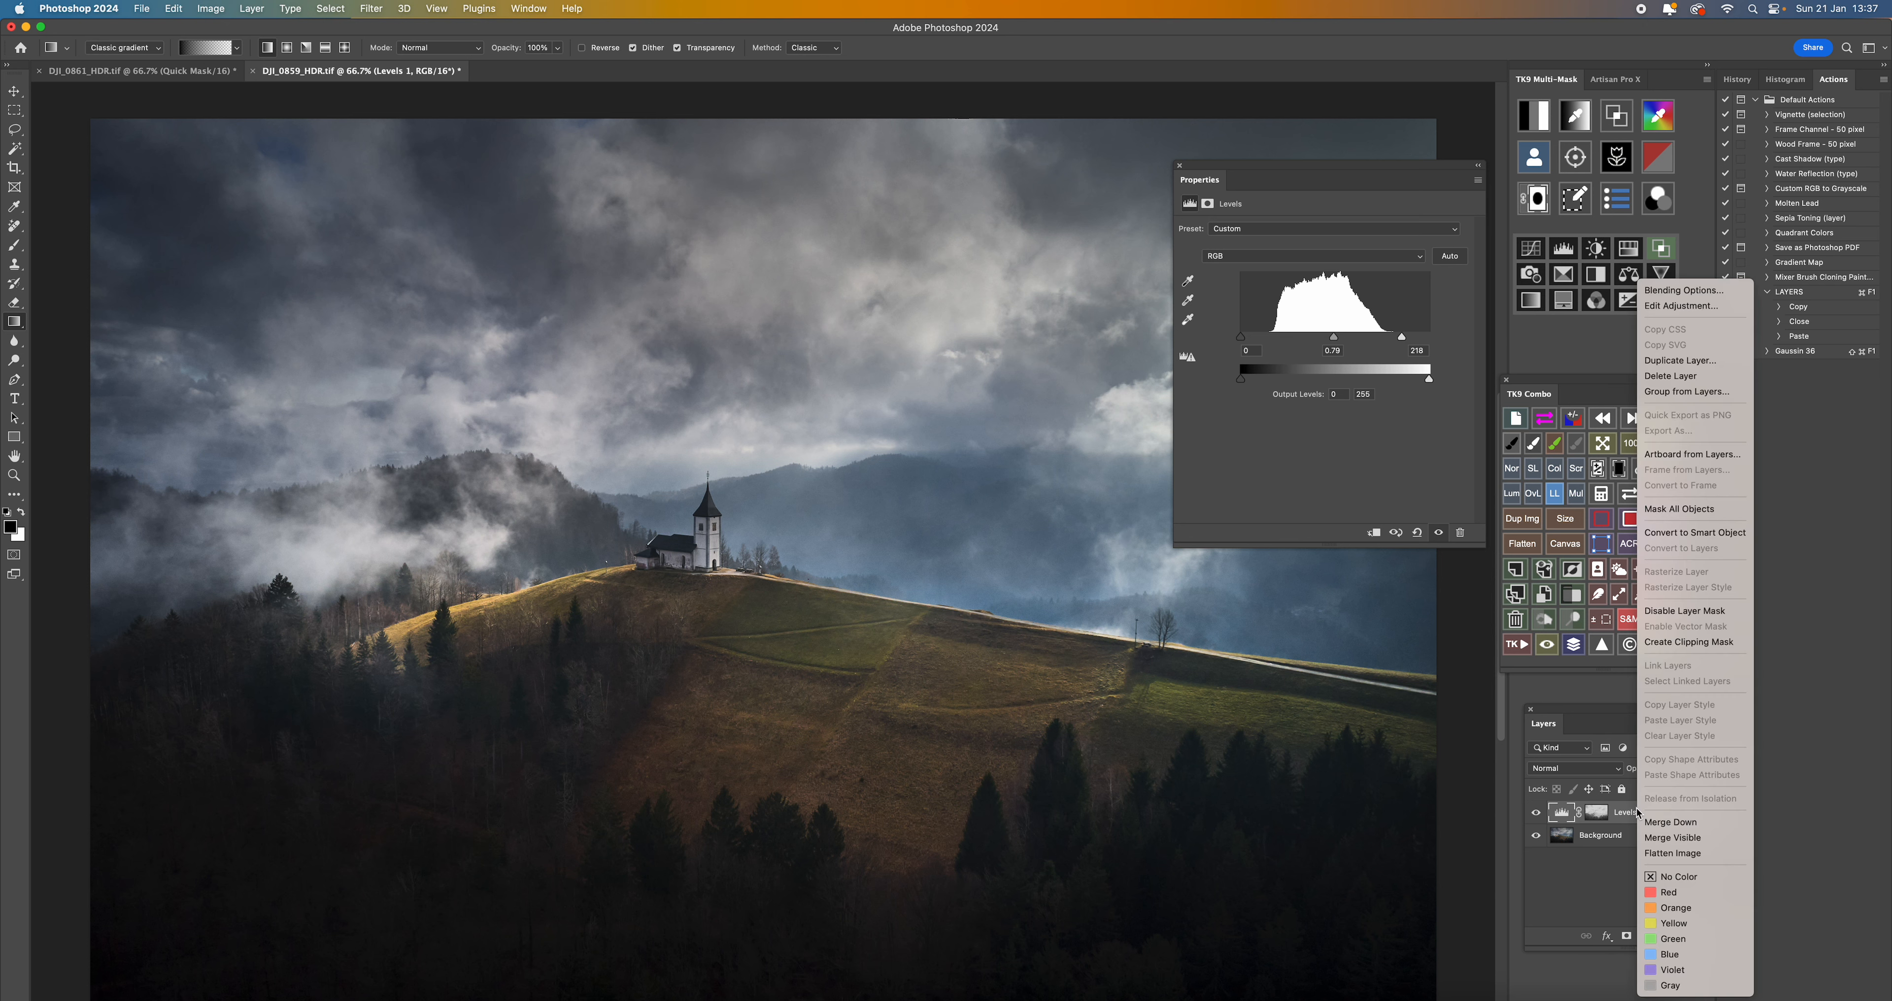
pyautogui.click(1652, 854)
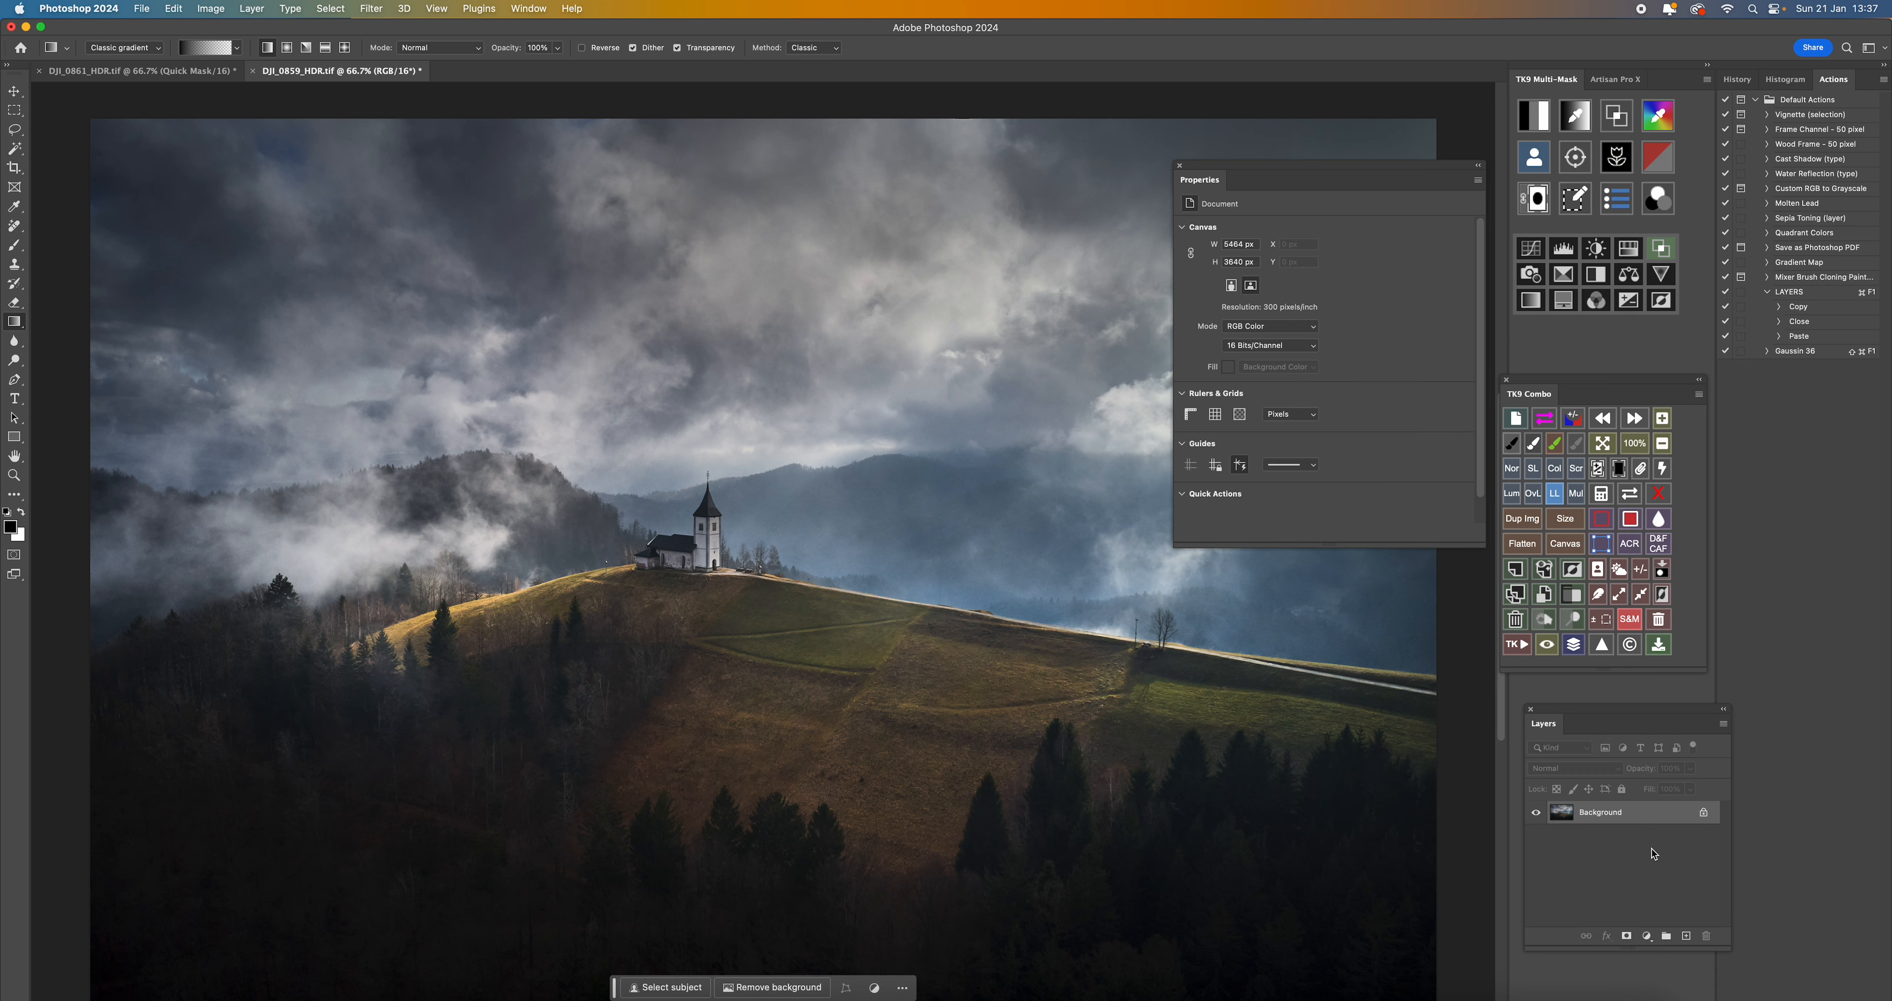
# - Generate luminosity masks and add a Levels adjustment through the Lights 1 mask, keeping its properties clear of the image
pyautogui.click(1528, 110)
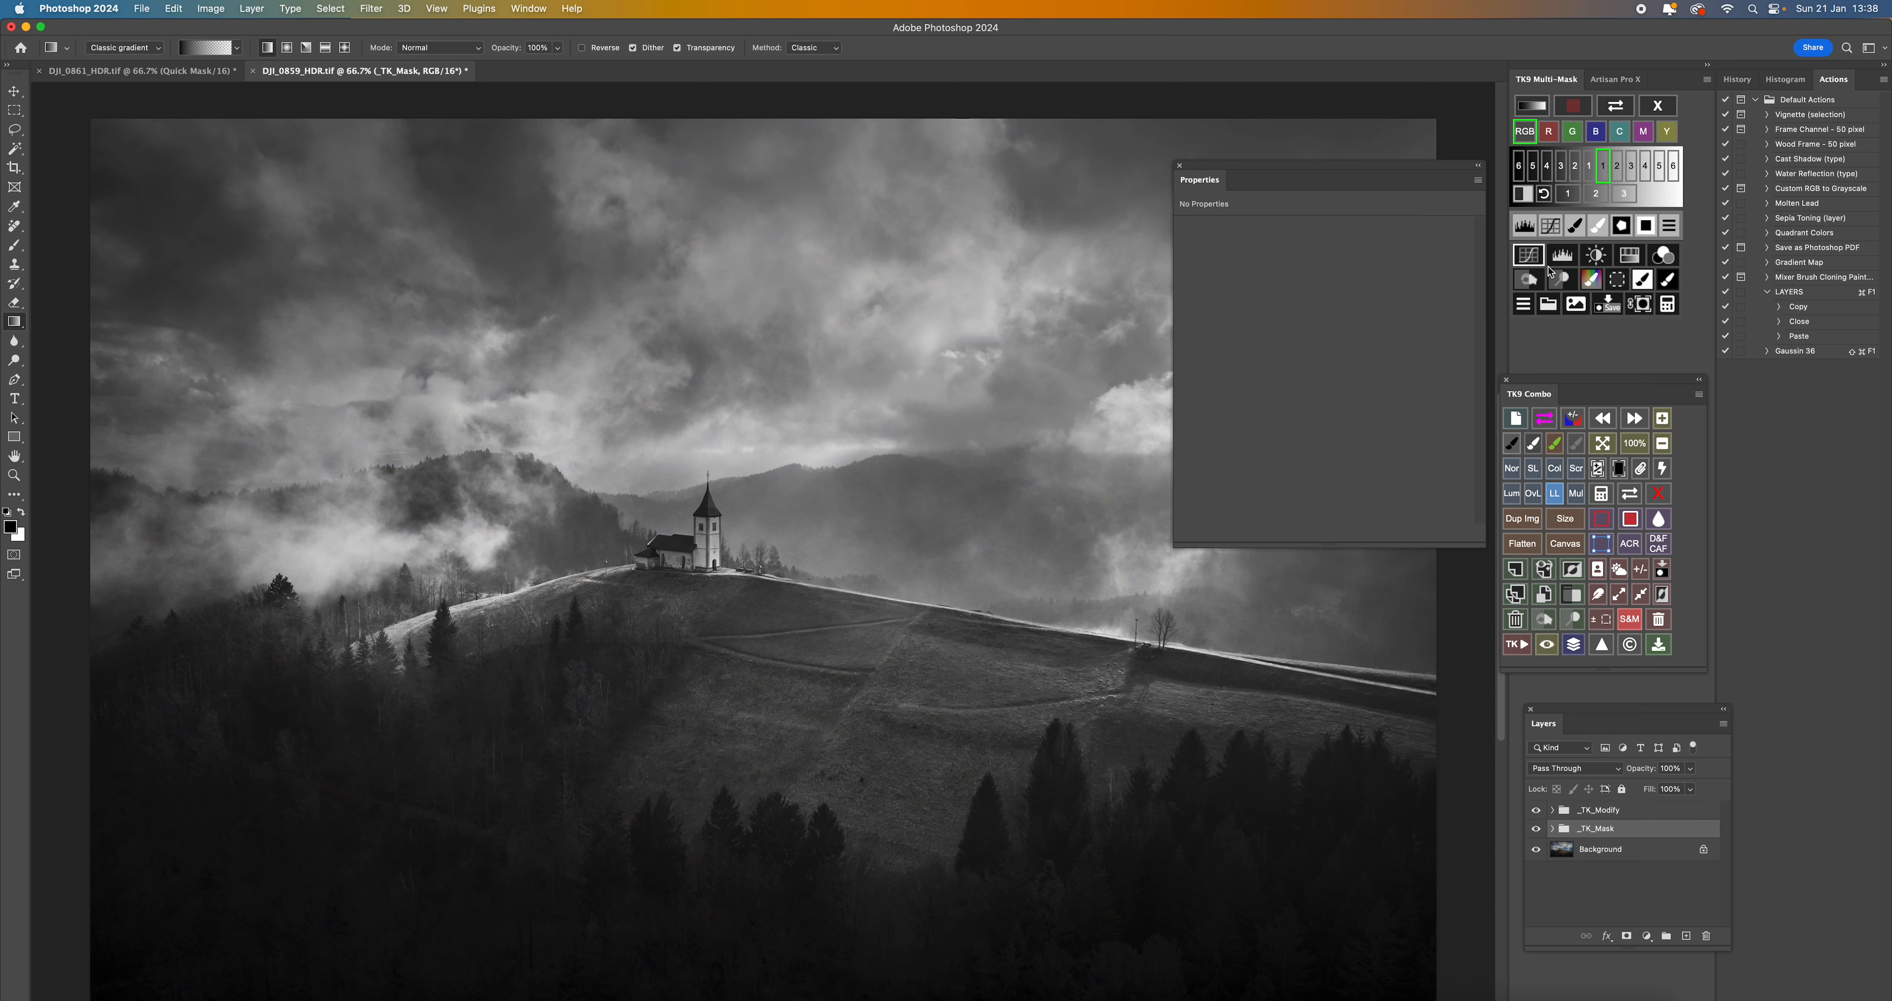
pyautogui.click(1603, 170)
pyautogui.click(1561, 258)
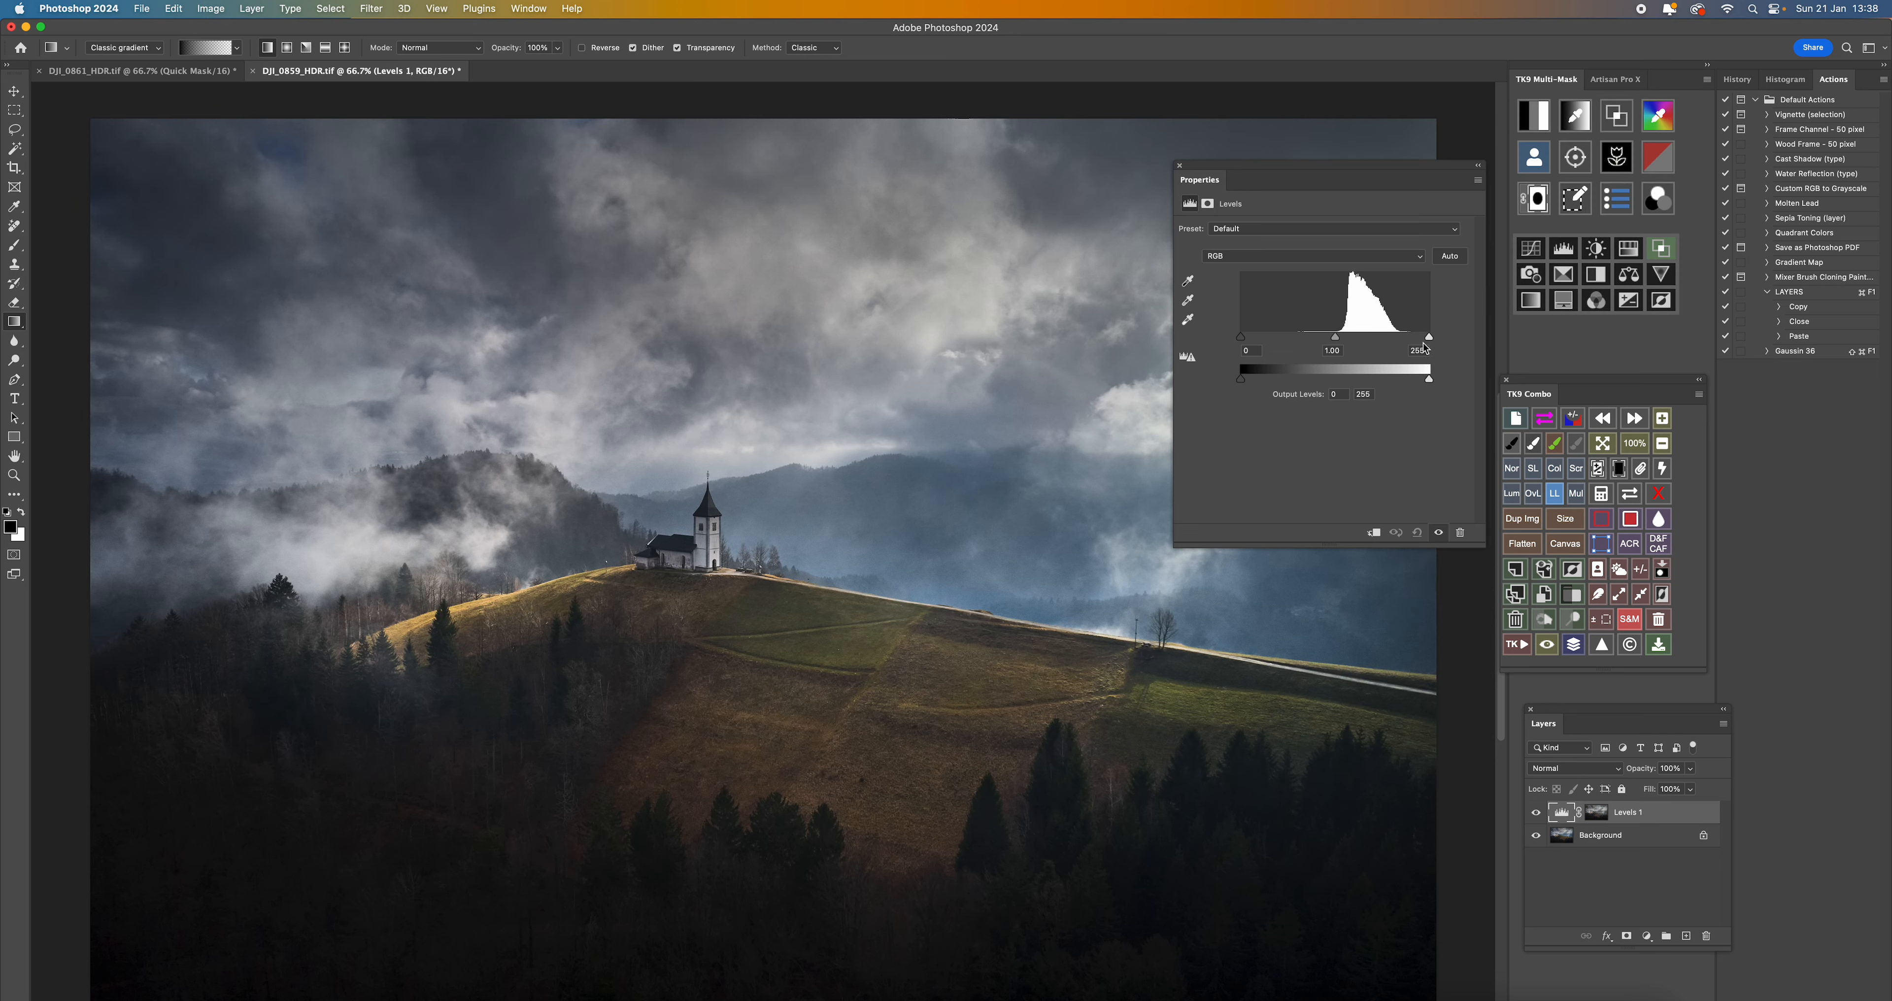
pyautogui.moveTo(1381, 171); pyautogui.dragTo(1707, 194)
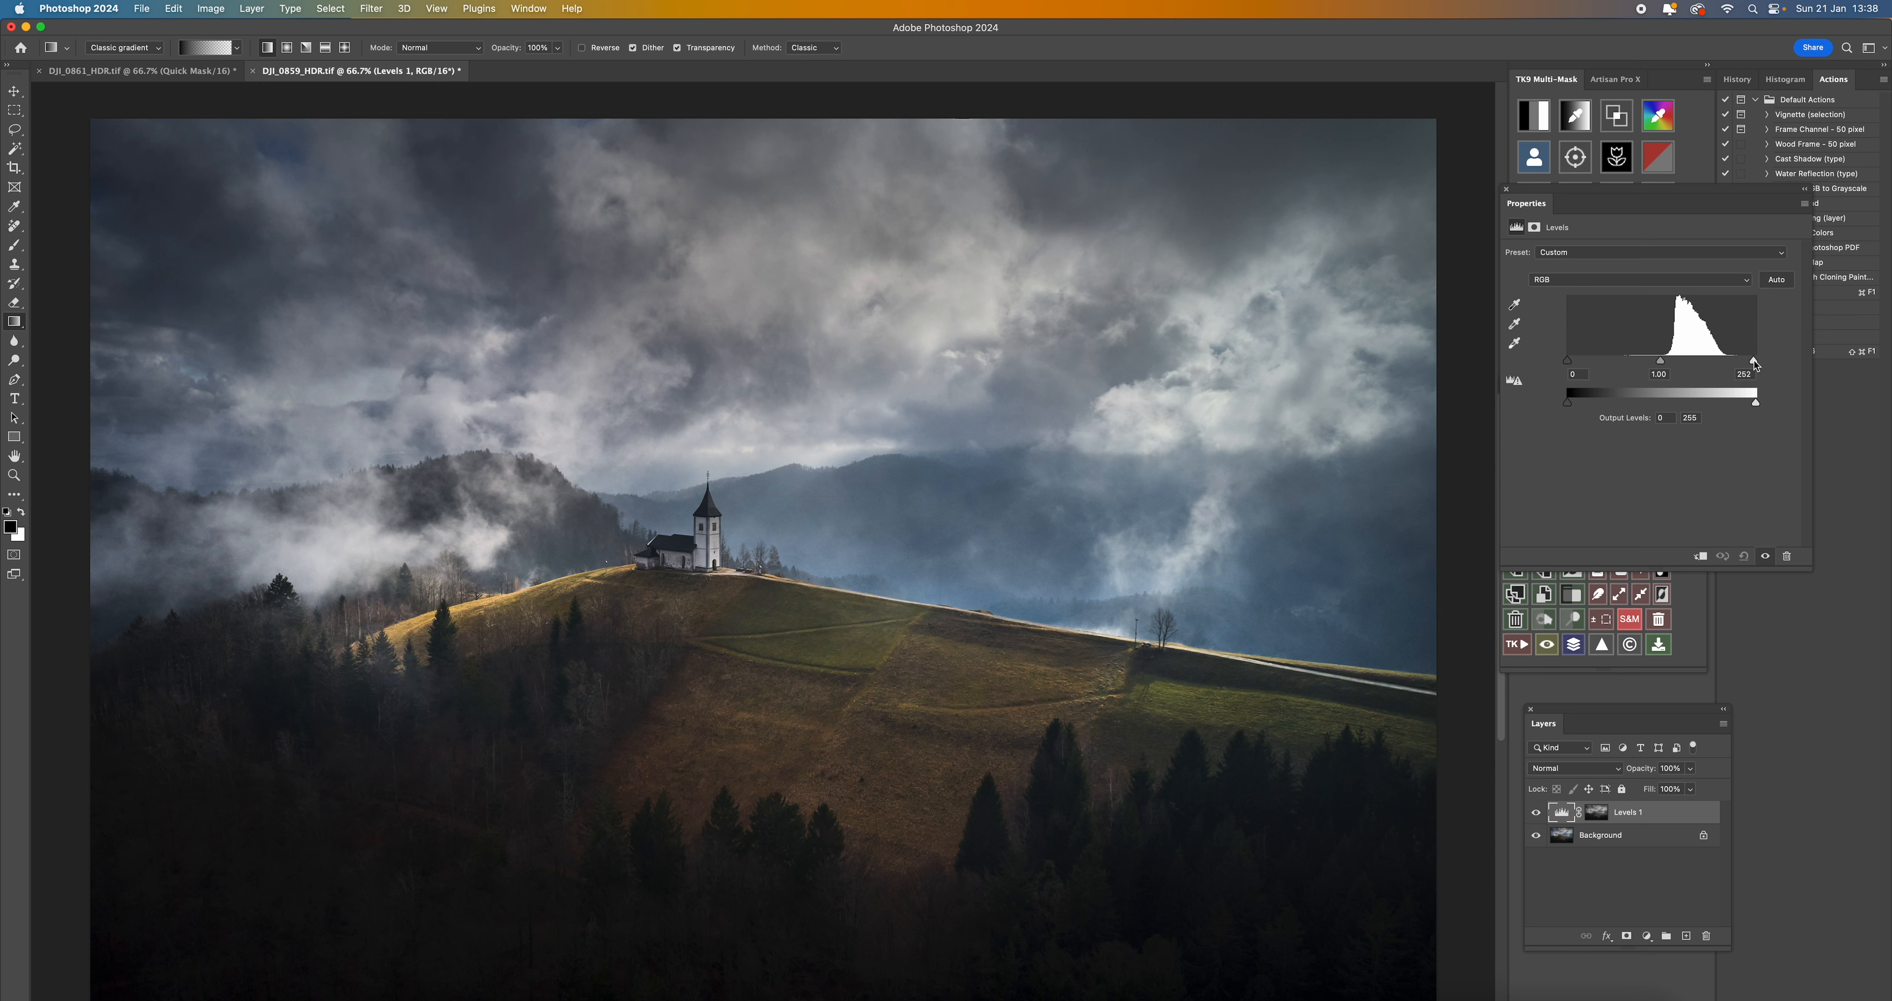
# - Try a white input of 234 with slightly darker midtones on the Levels adjustment, and reset it to the Default preset
pyautogui.moveTo(1753, 364); pyautogui.dragTo(1742, 364)
pyautogui.moveTo(1739, 364); pyautogui.dragTo(1740, 363)
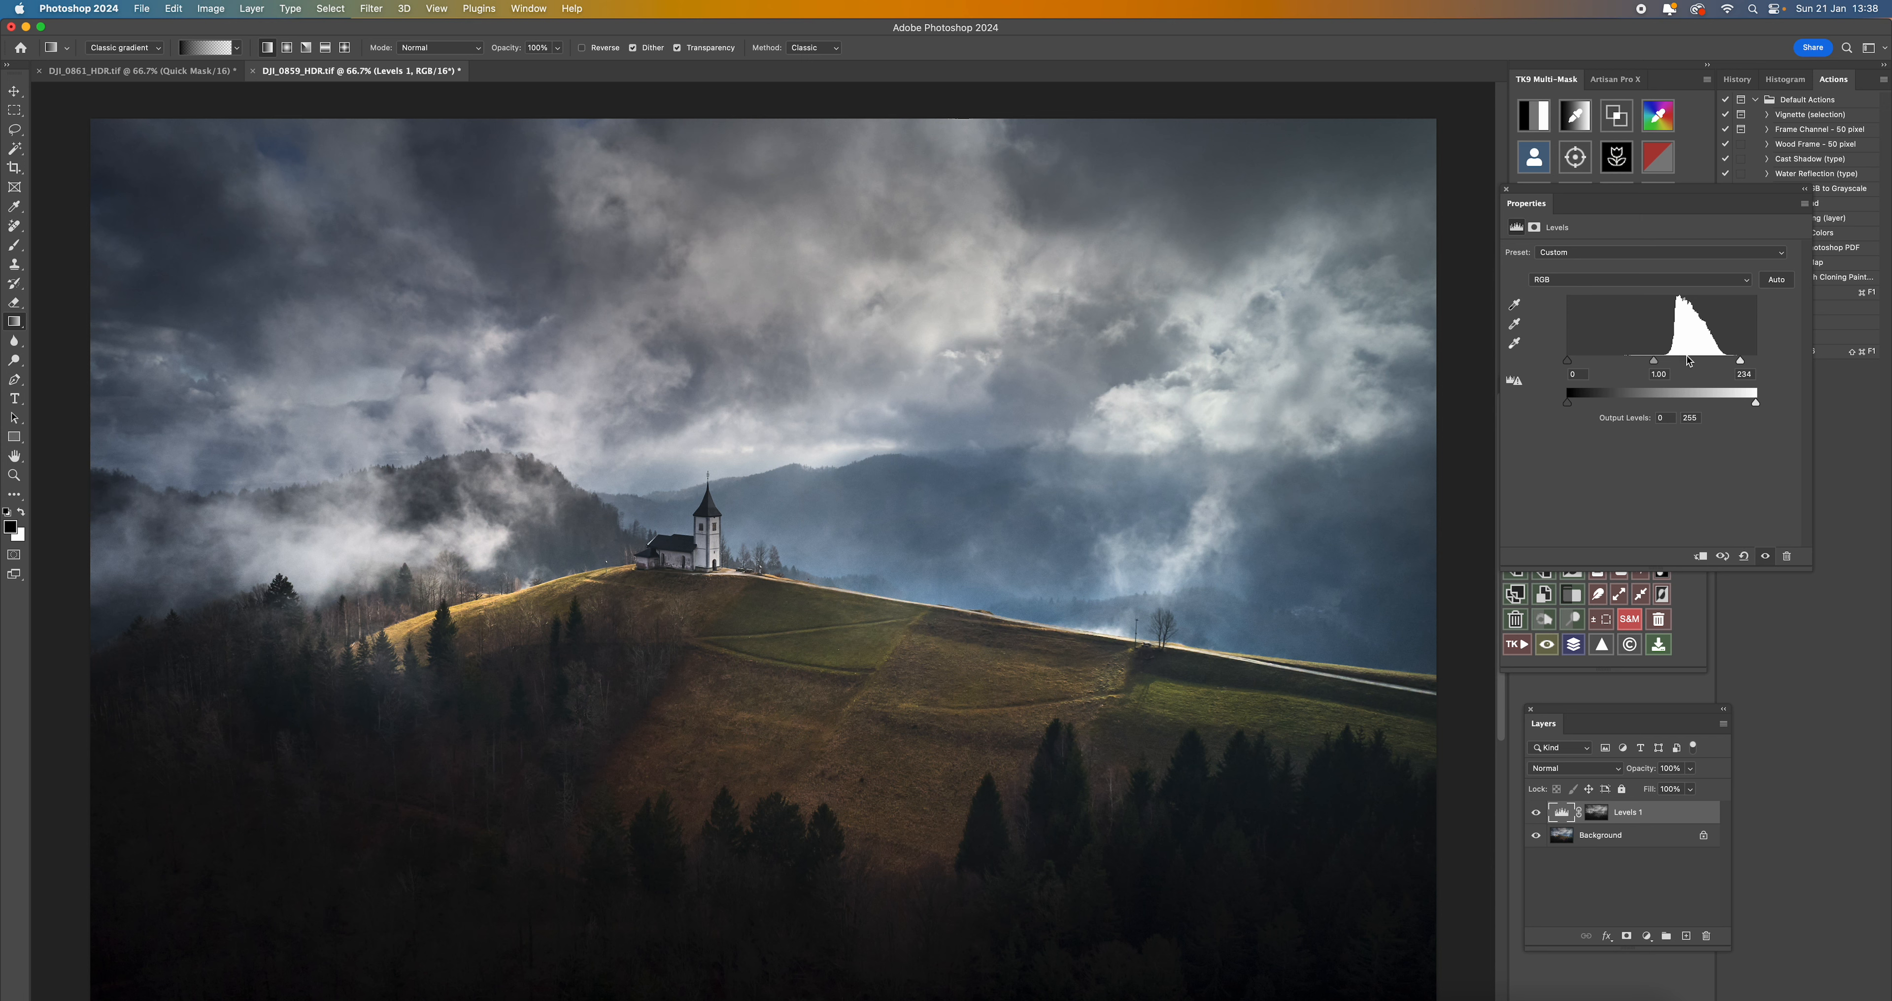
pyautogui.moveTo(1655, 364); pyautogui.dragTo(1654, 368)
pyautogui.click(1719, 255)
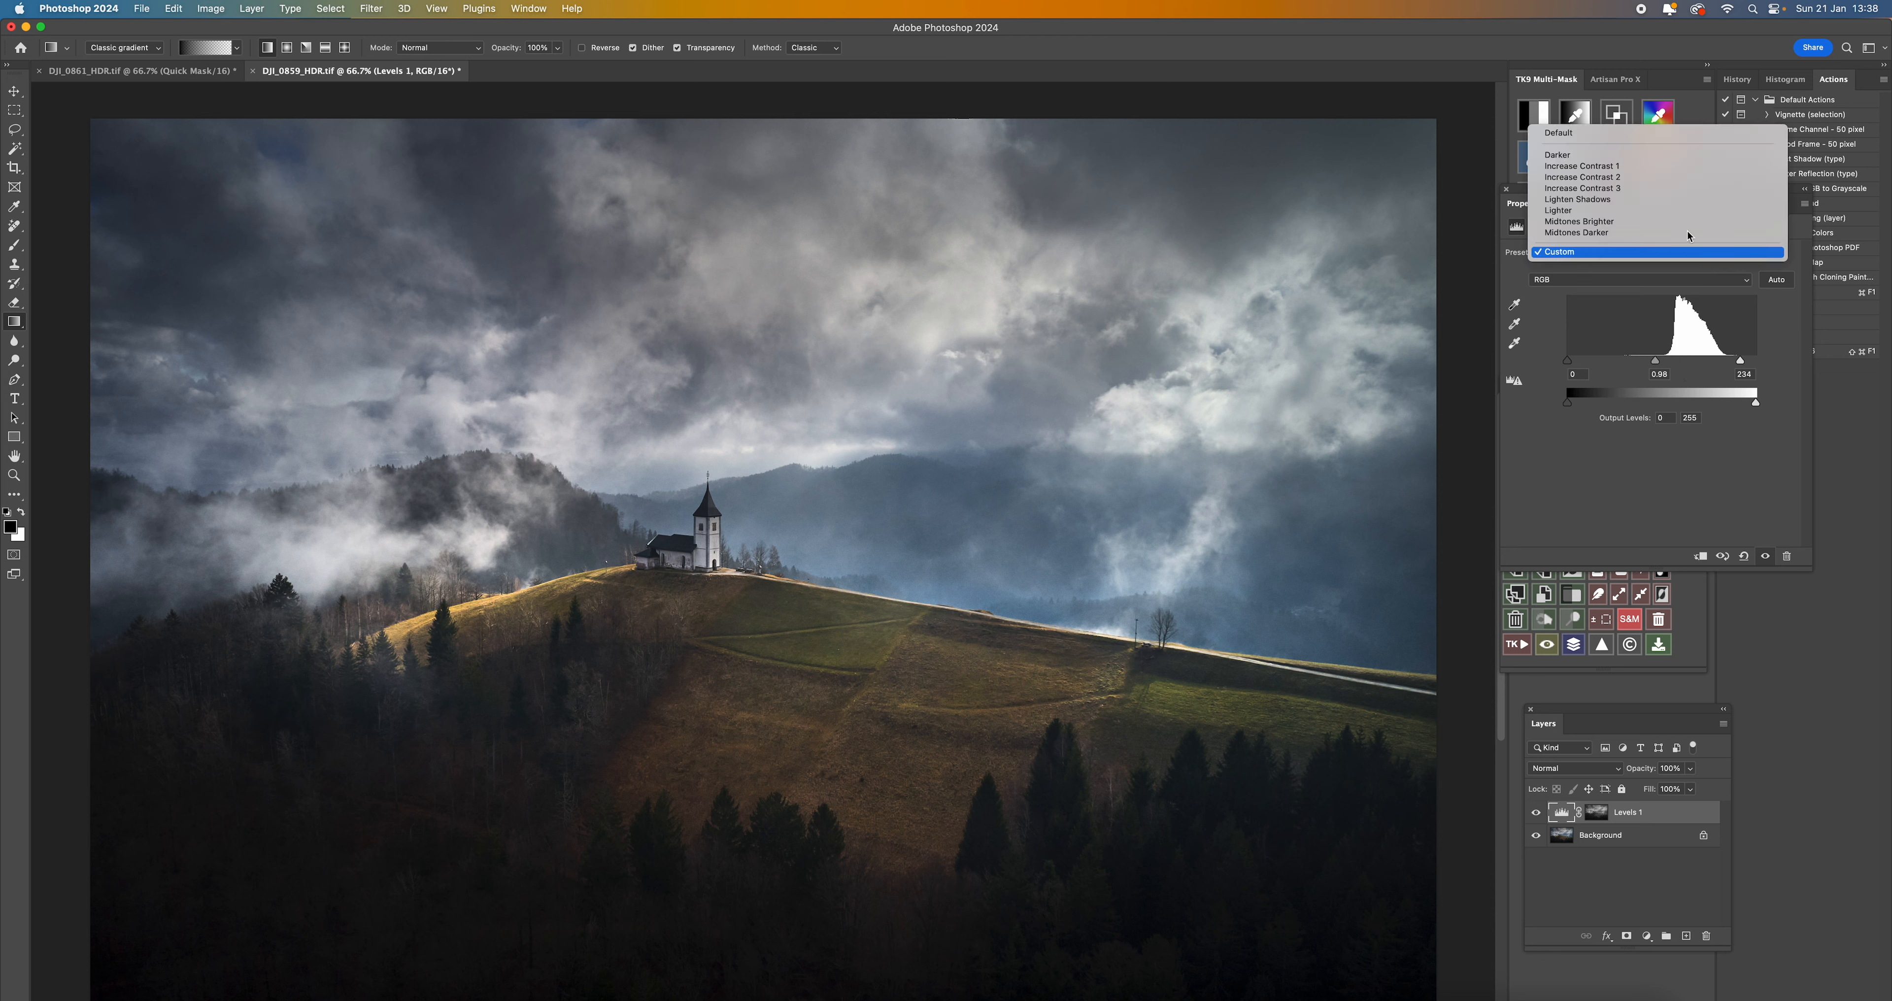
pyautogui.click(1675, 133)
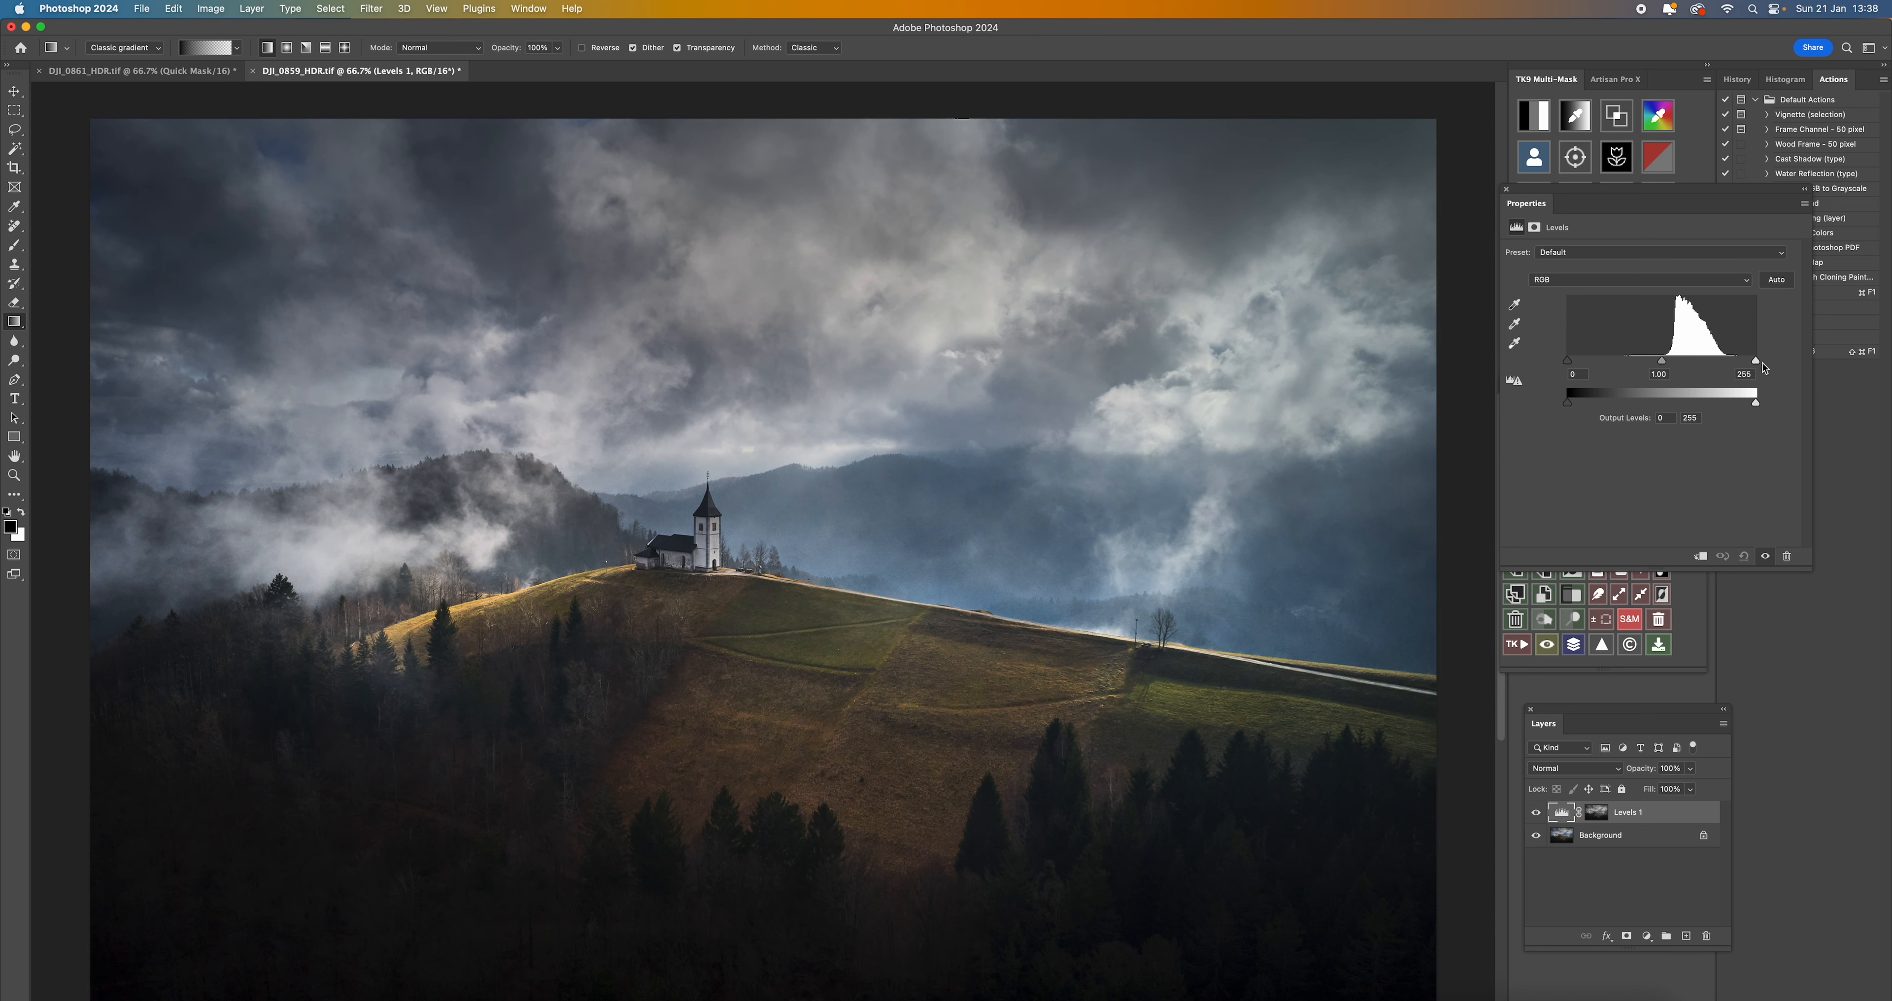
# - Set the Levels white input to 233 and compare the image with and without the adjustment
pyautogui.moveTo(1756, 361); pyautogui.dragTo(1738, 364)
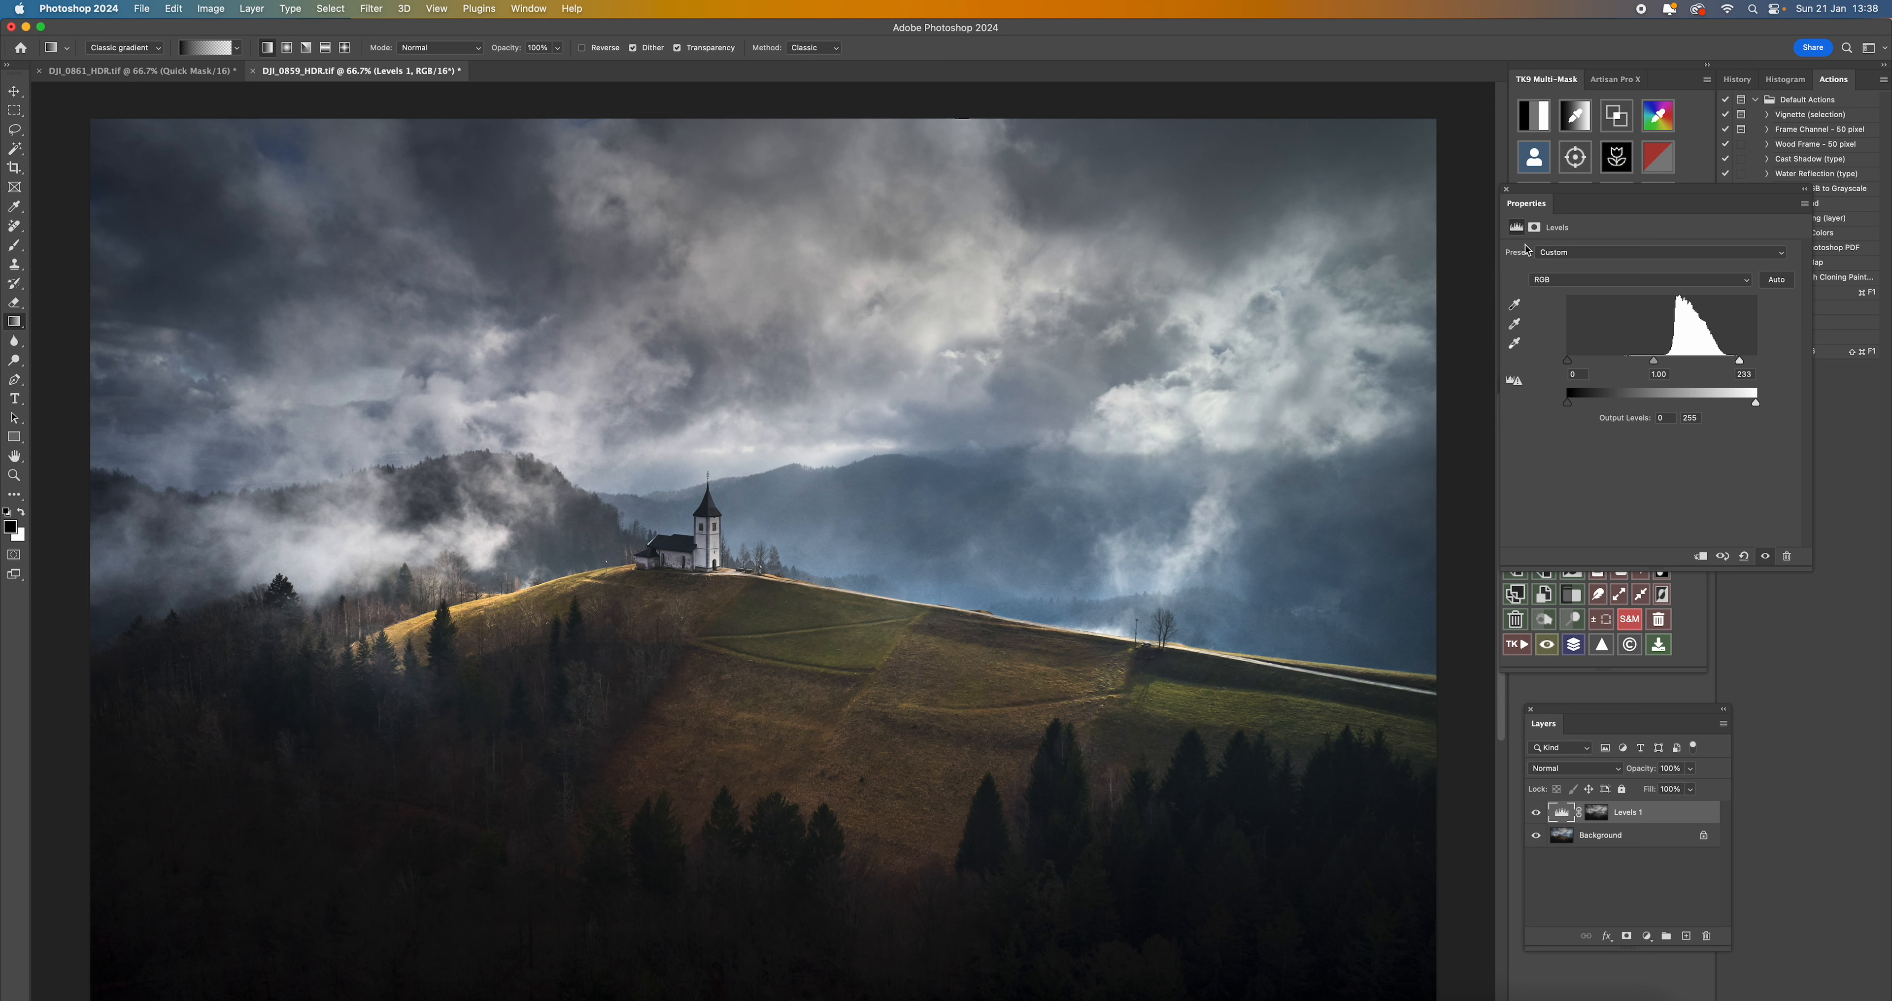
pyautogui.click(1505, 188)
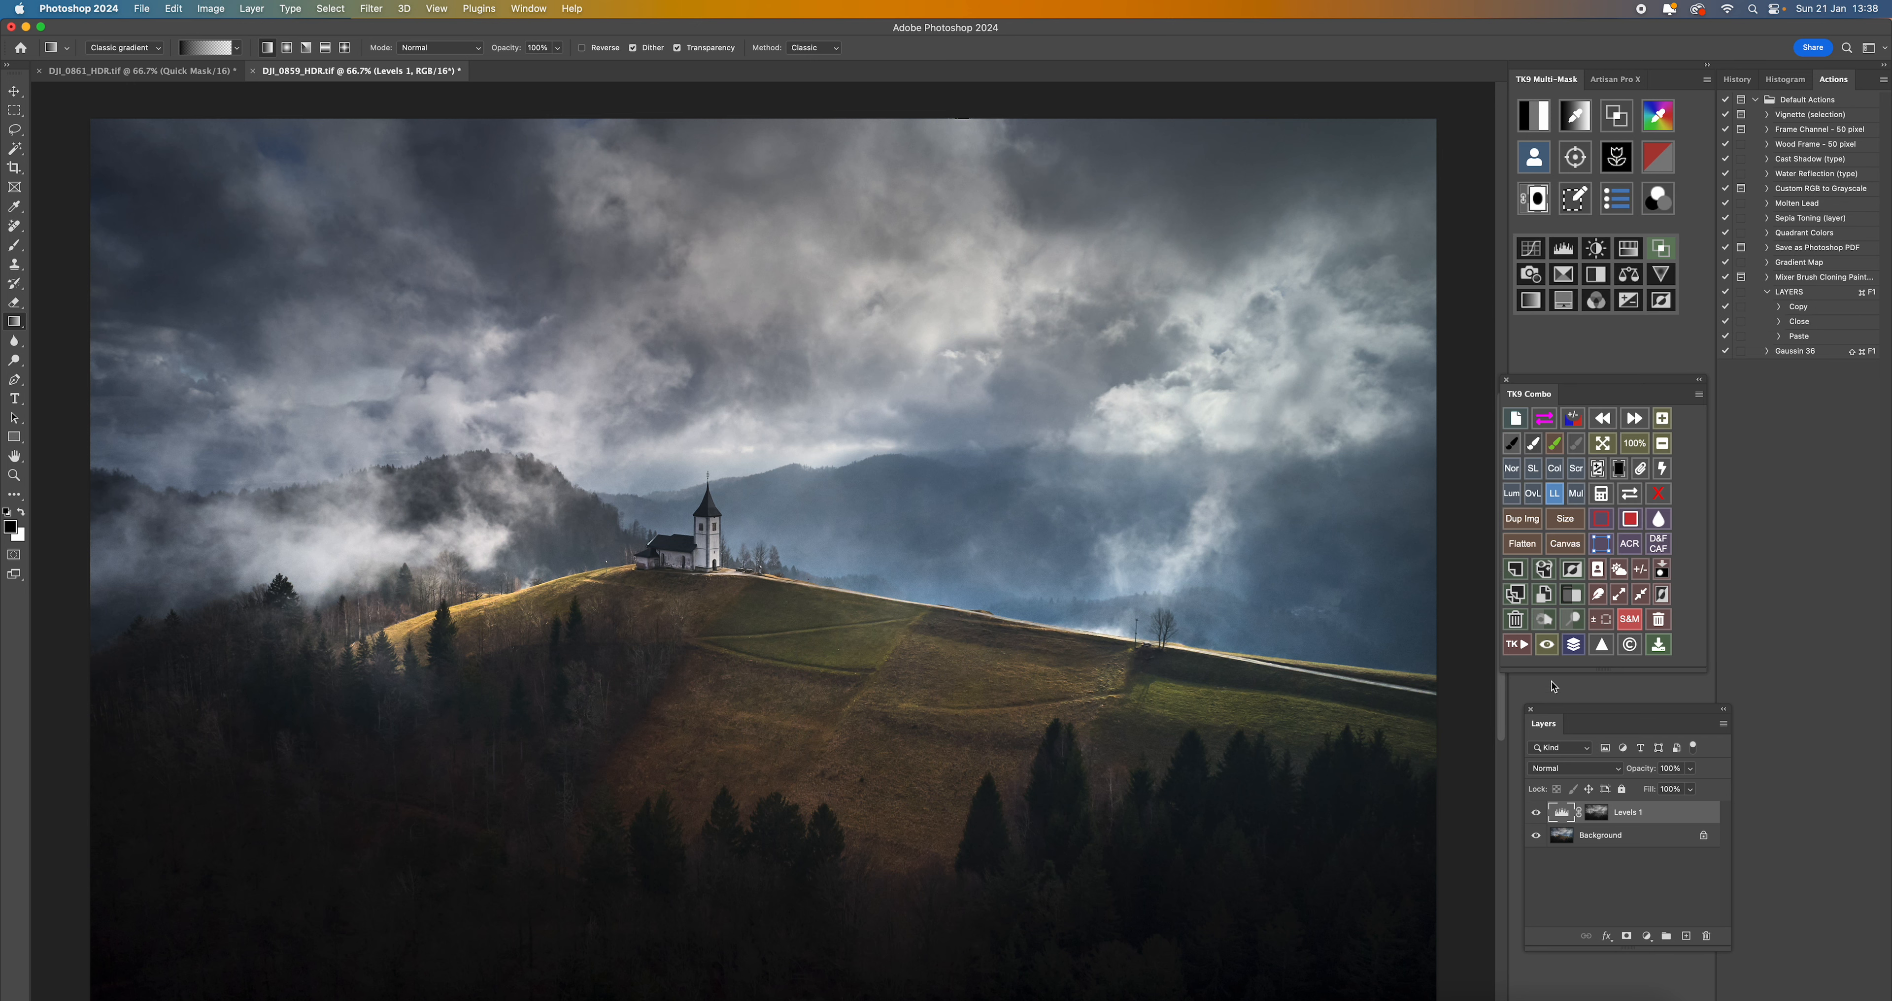
pyautogui.click(1536, 815)
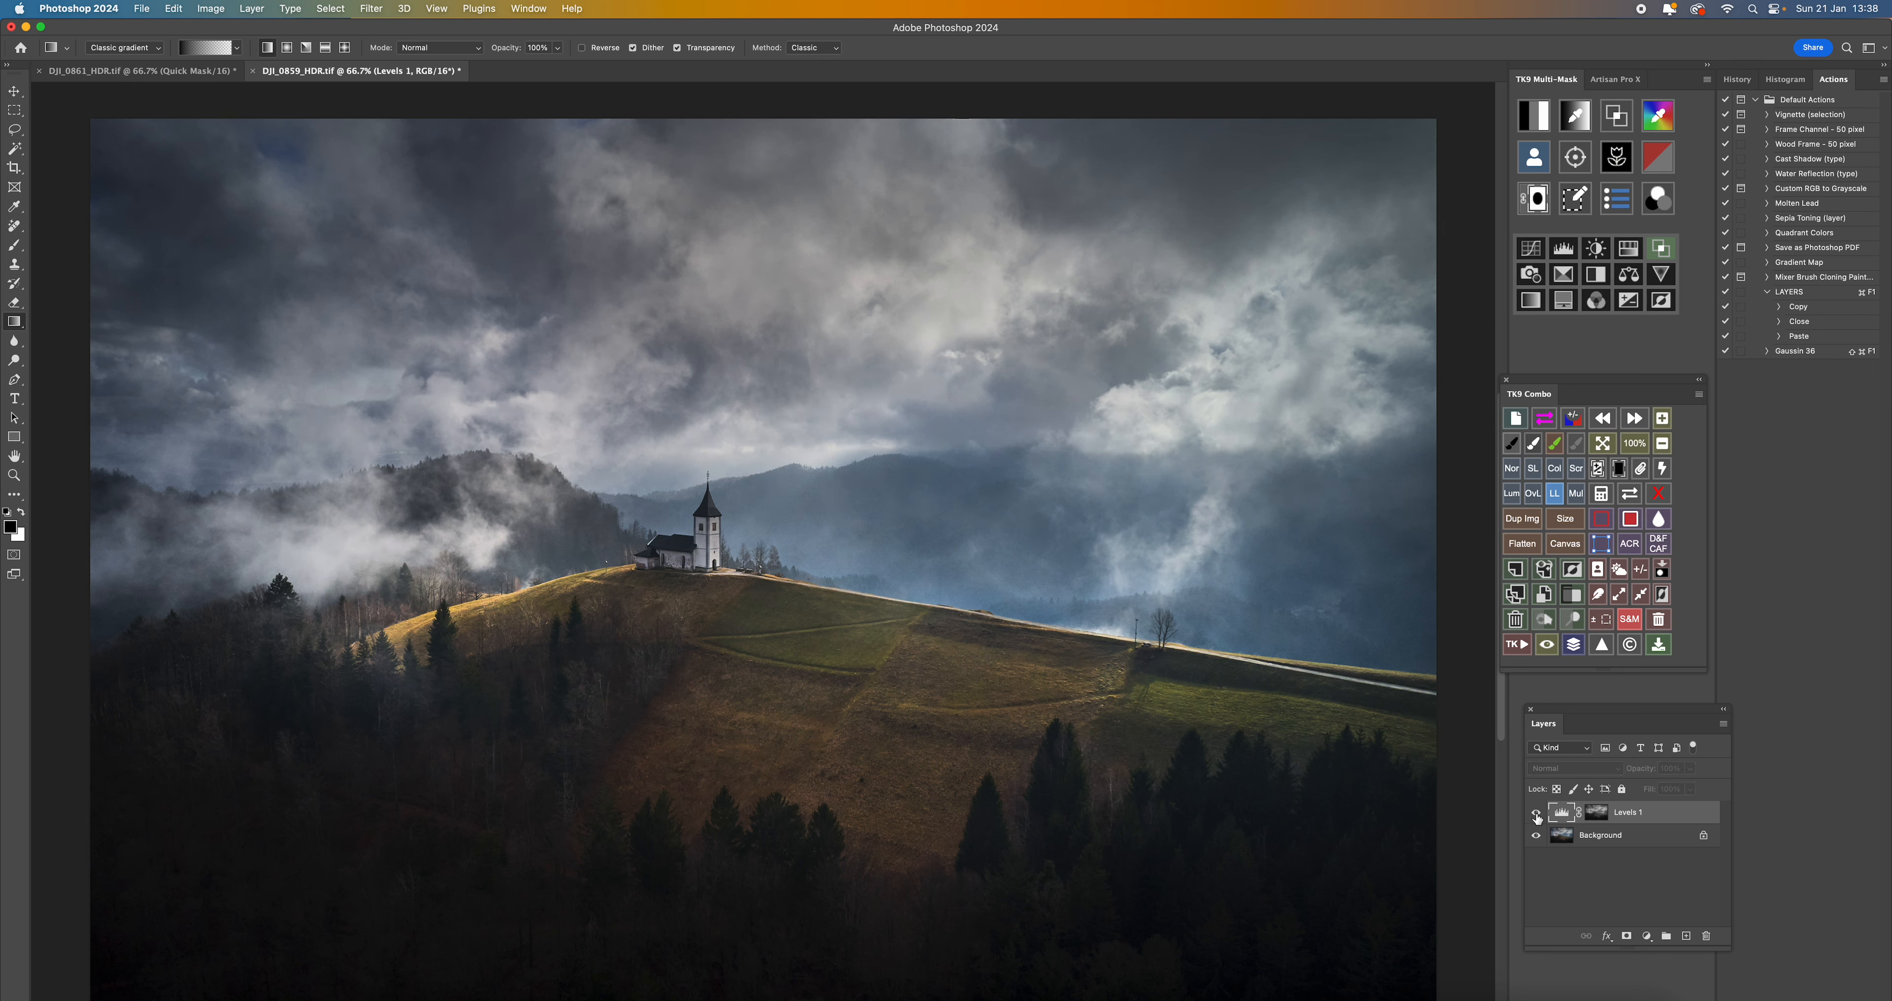
pyautogui.click(1537, 815)
pyautogui.click(1537, 814)
pyautogui.click(1537, 815)
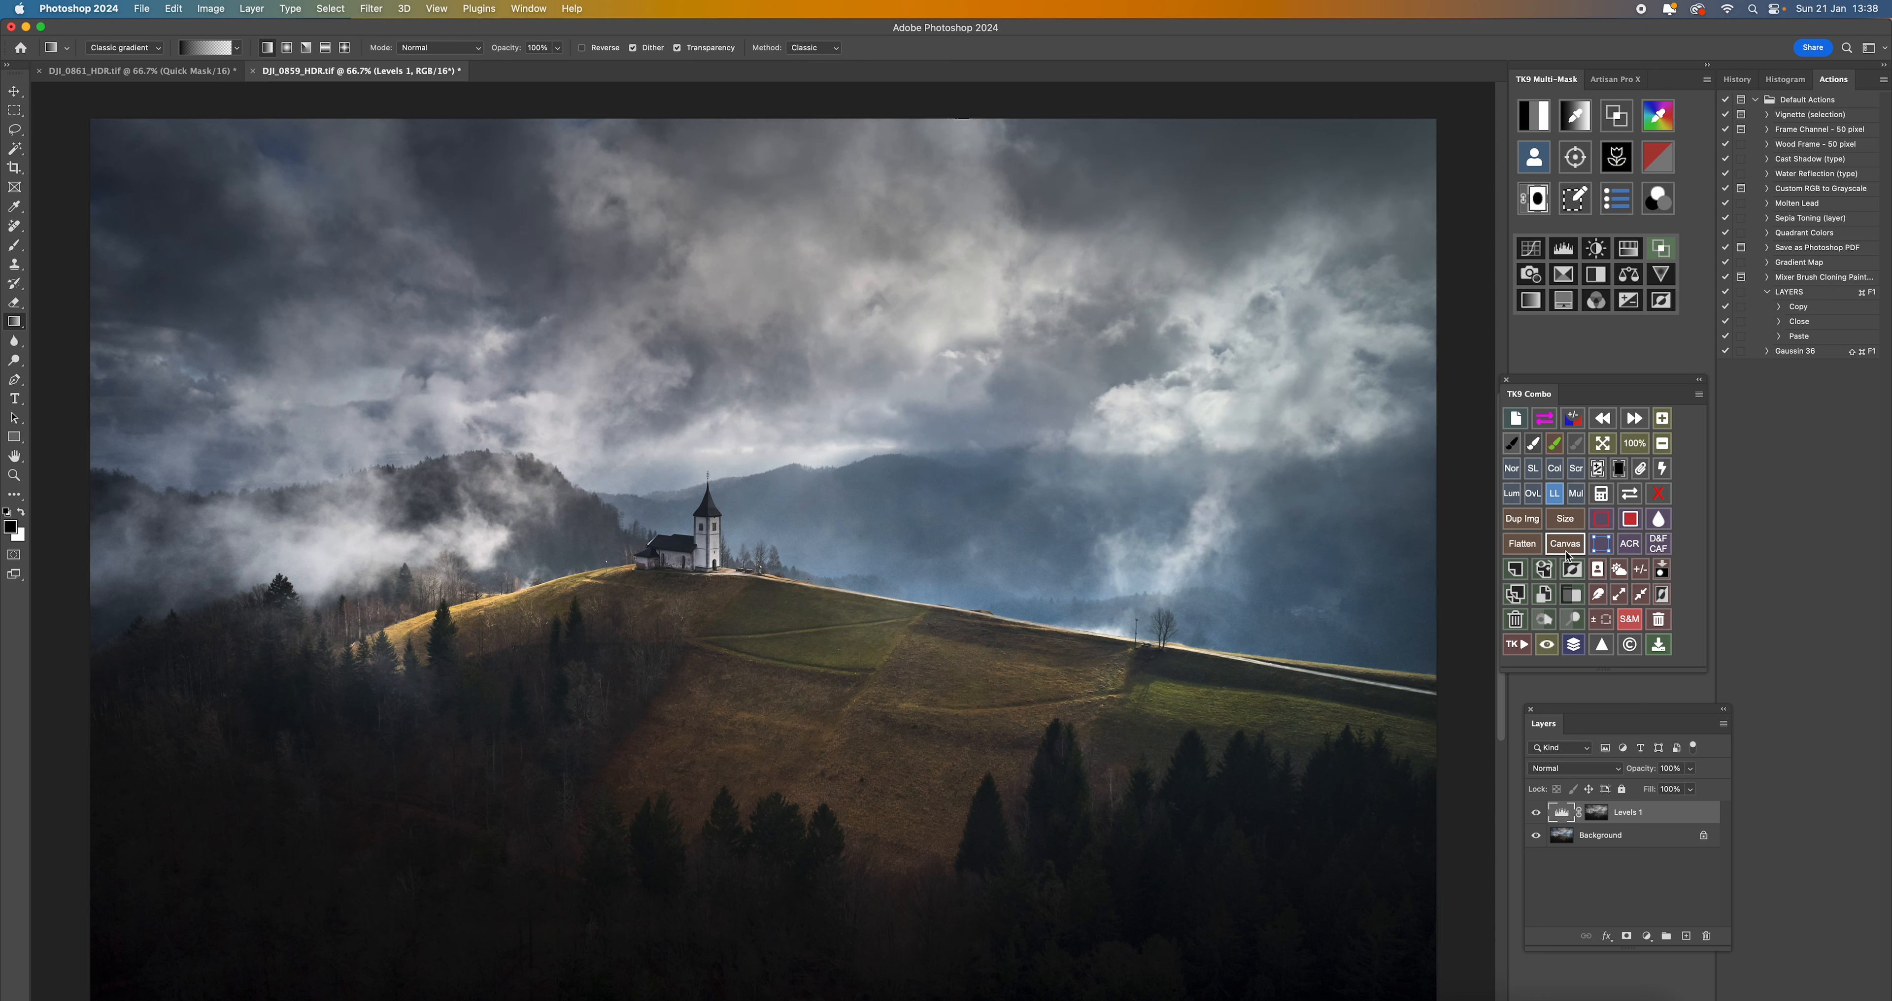
# - Flatten the image and compare it with the finished version in DJI_0861_HDR.tif
pyautogui.click(1520, 544)
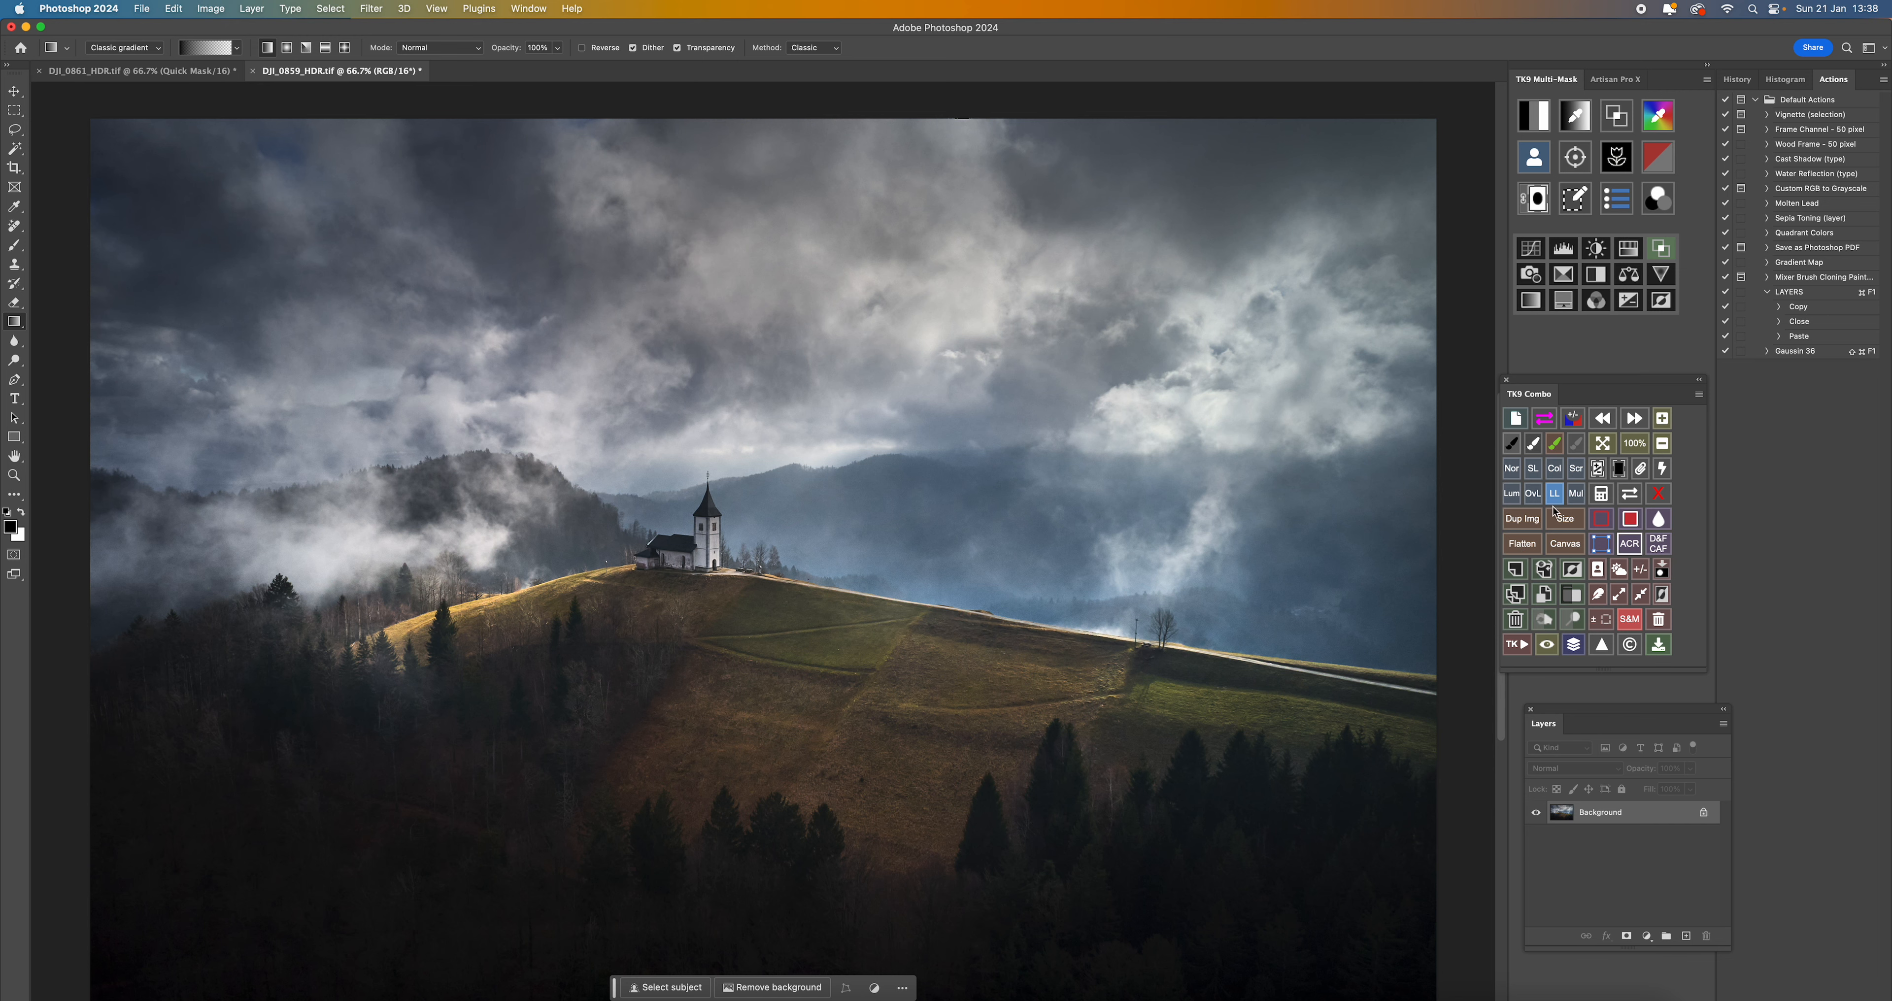
pyautogui.click(169, 77)
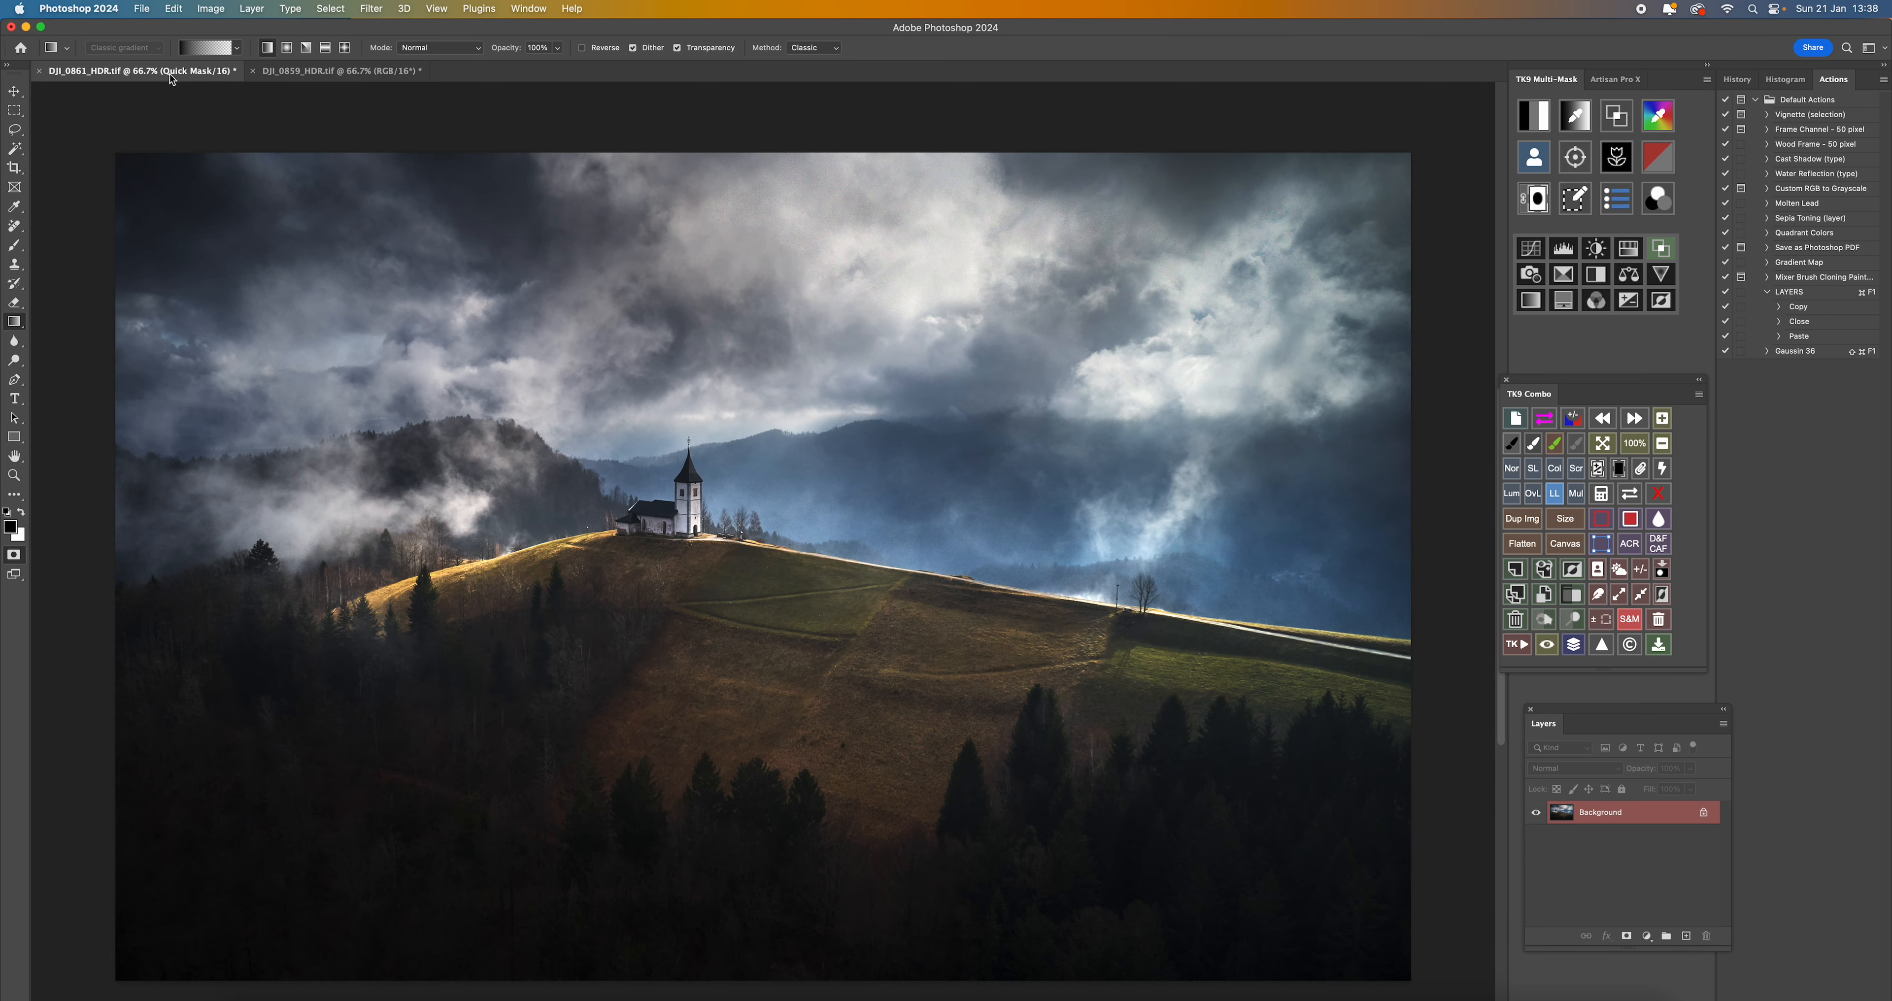
pyautogui.click(304, 76)
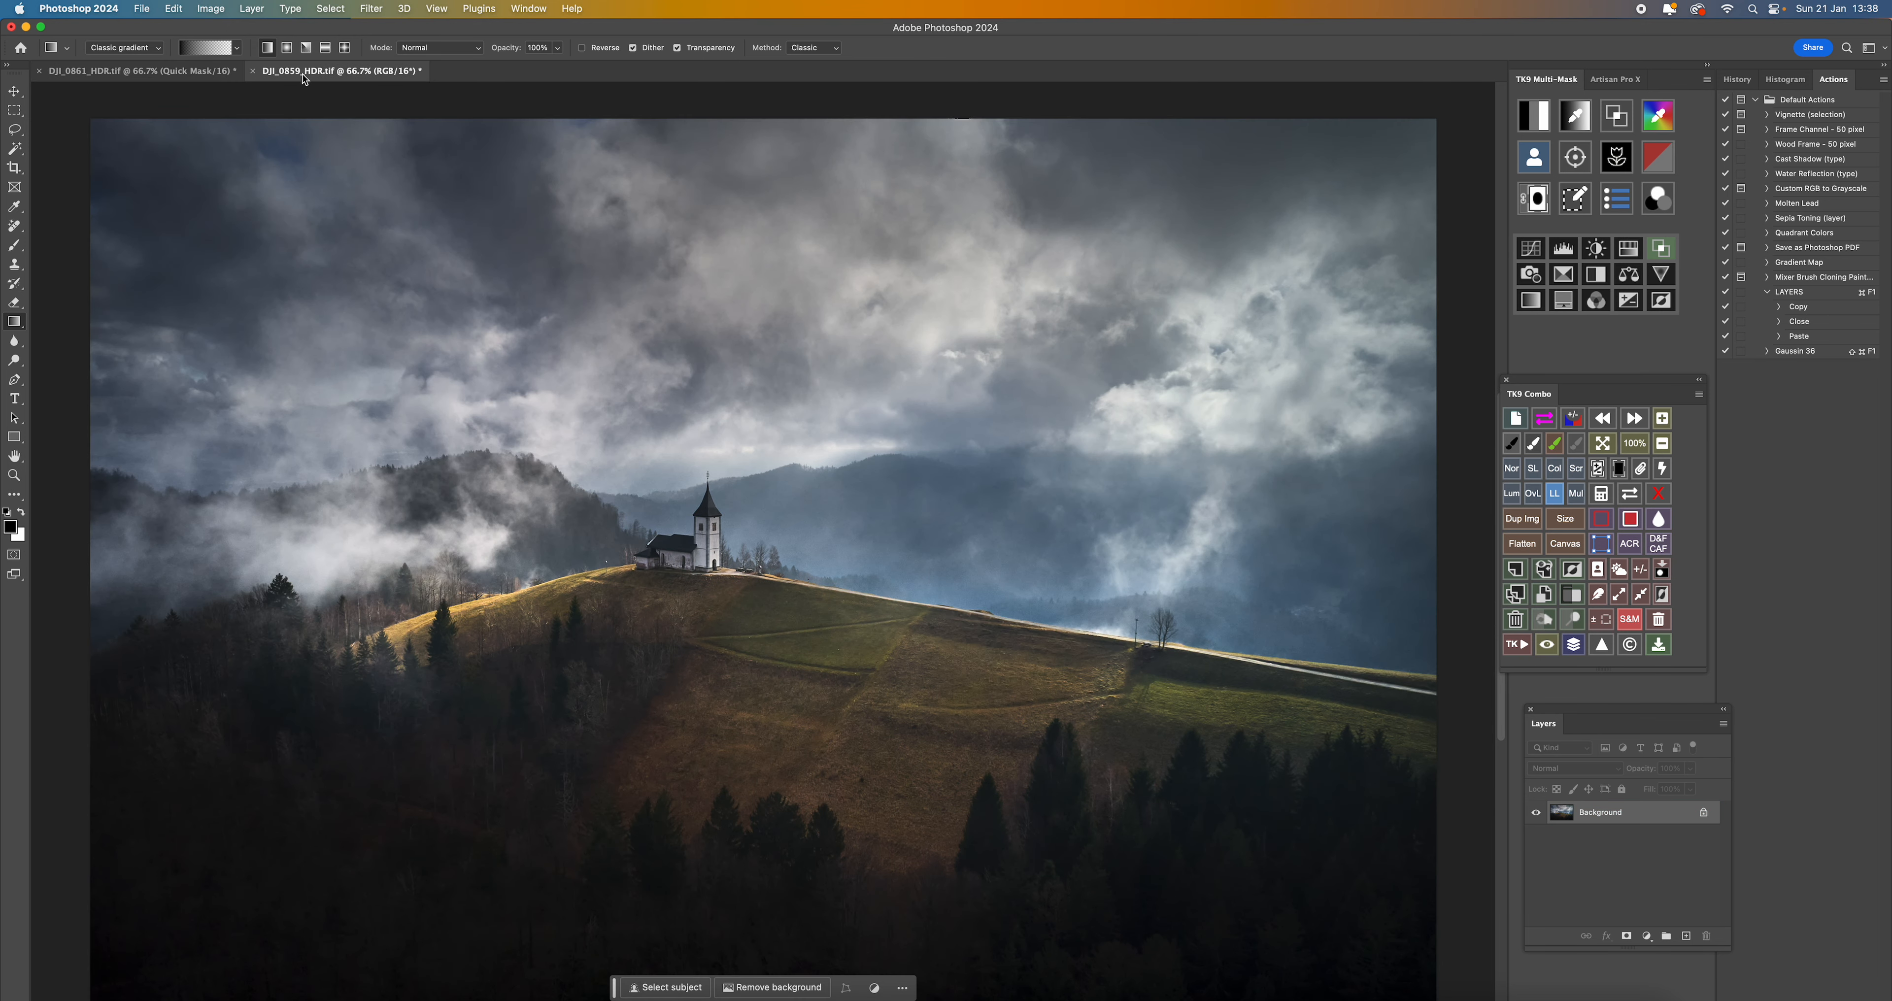
pyautogui.click(158, 72)
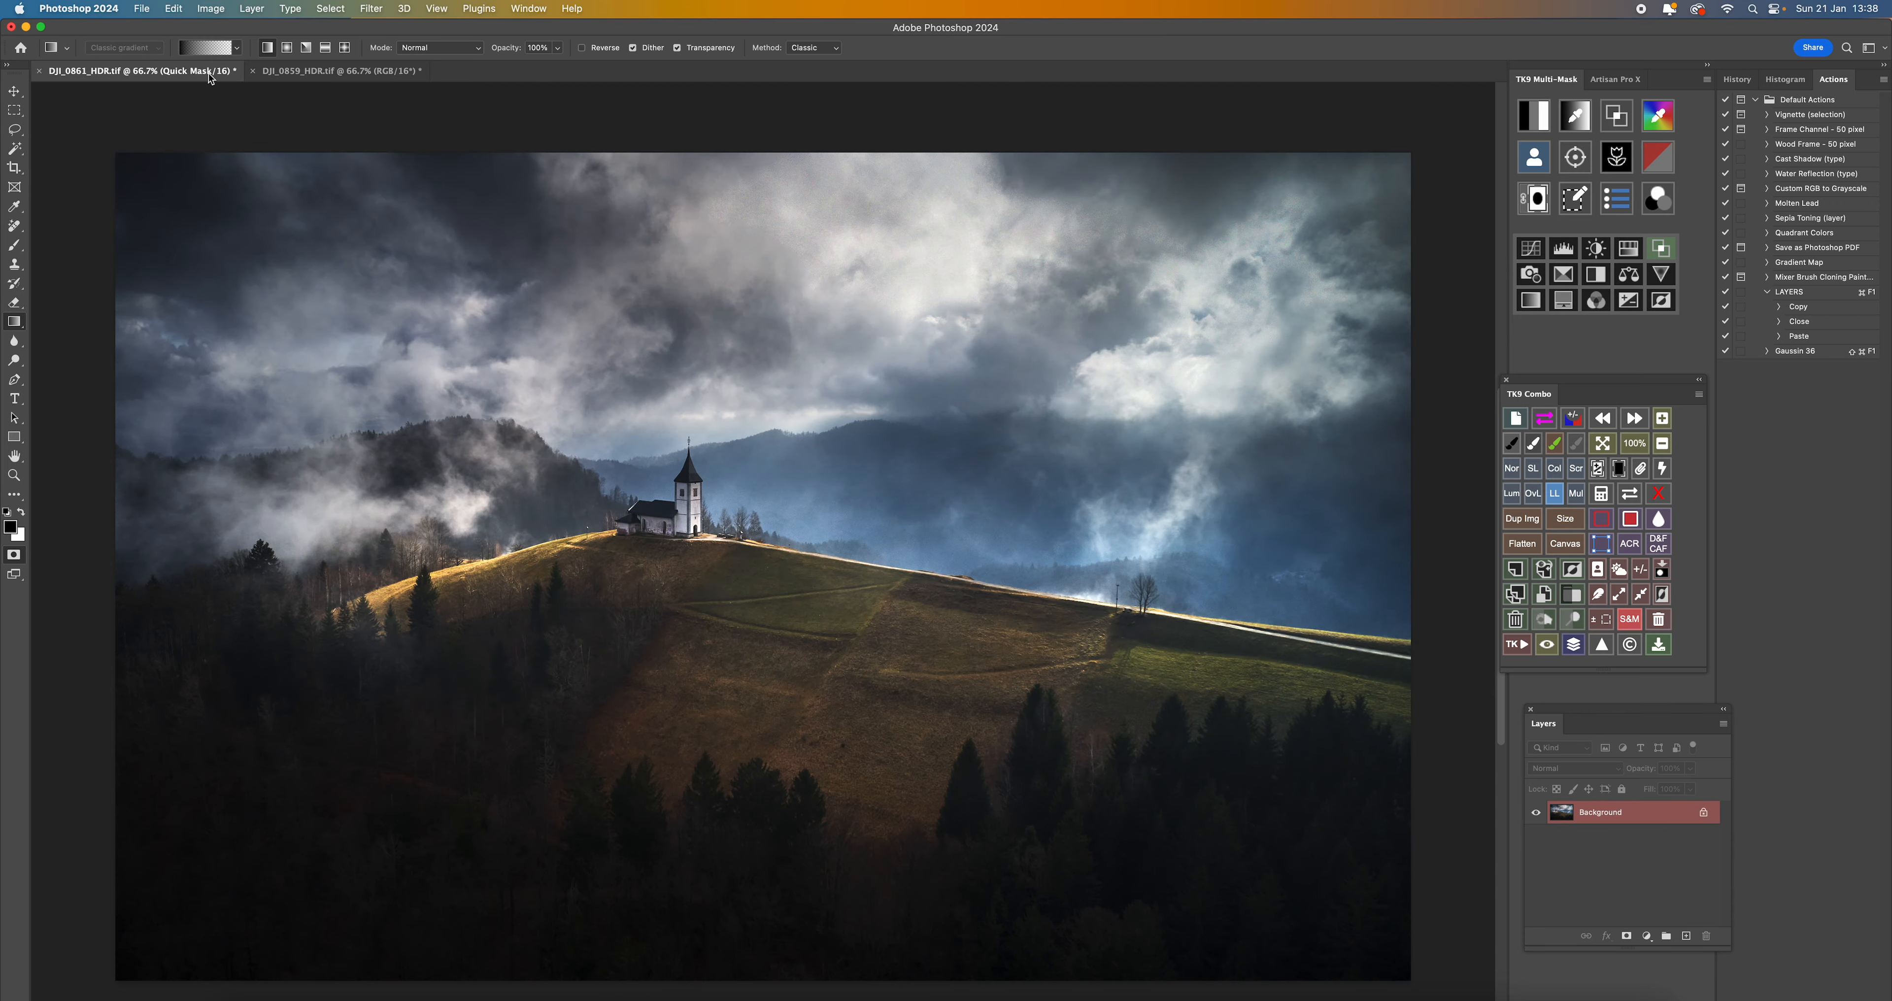
pyautogui.click(301, 73)
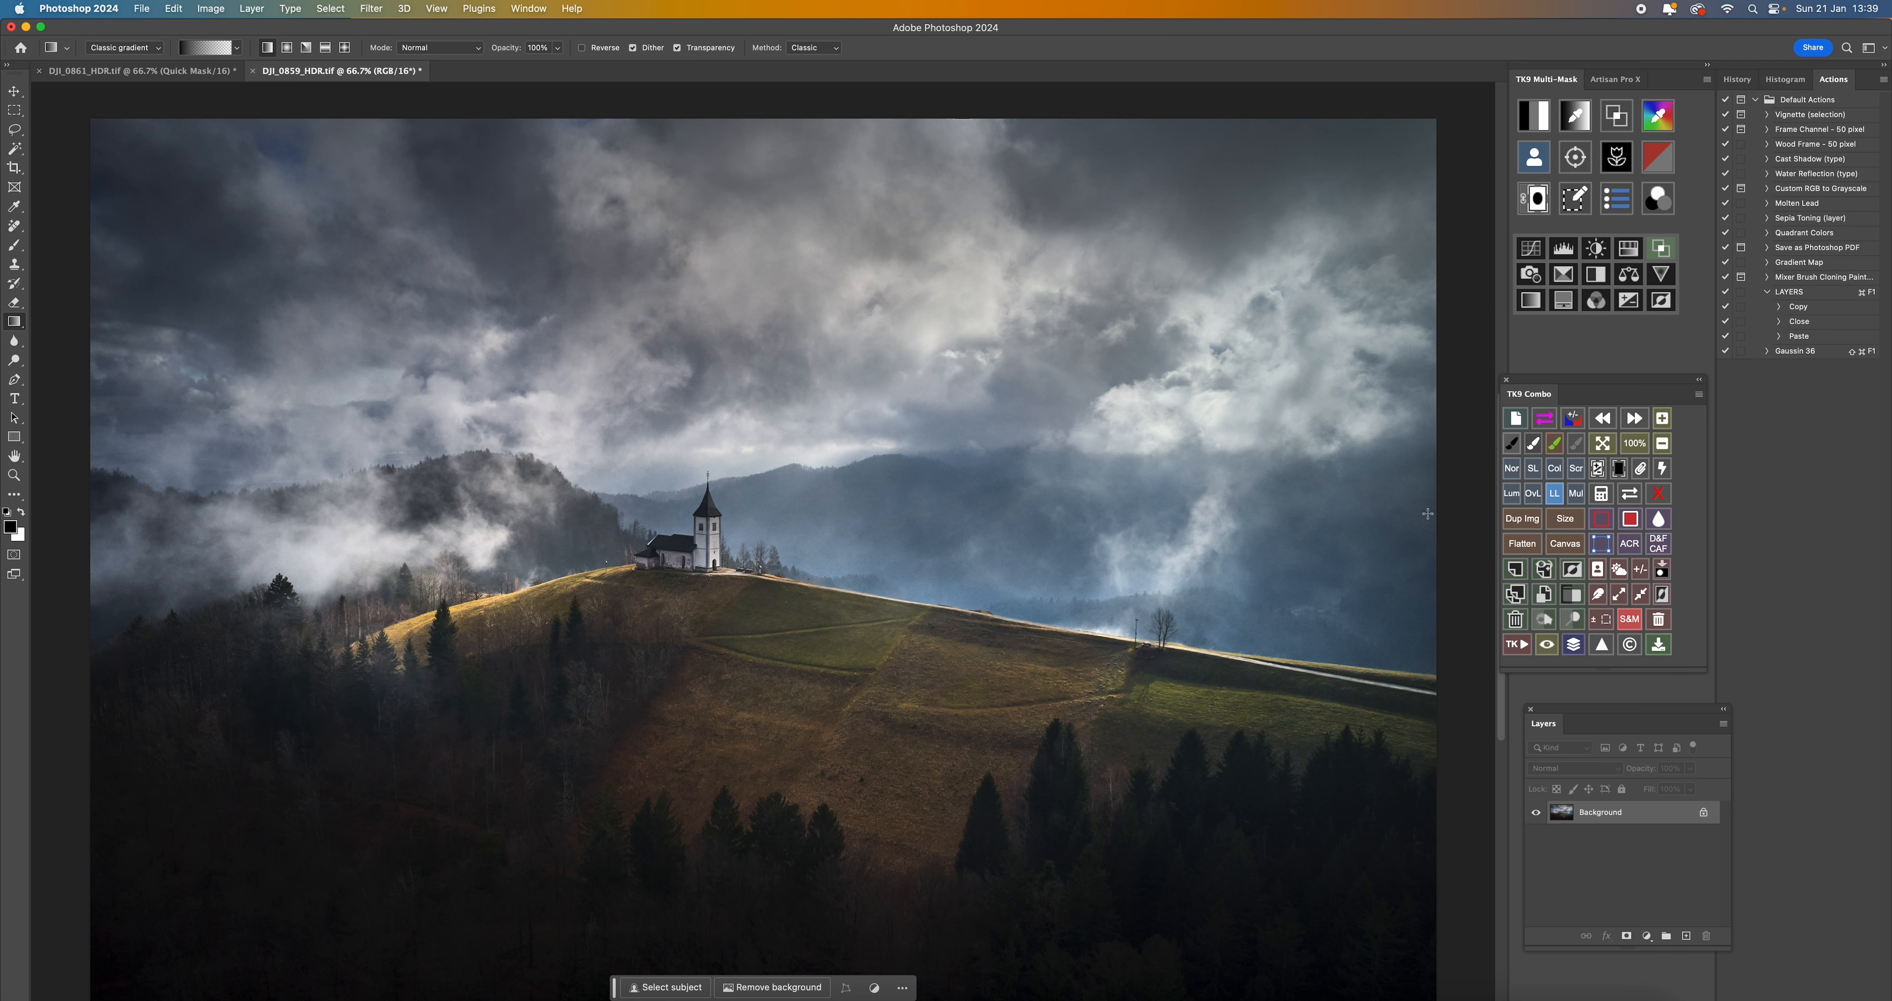
# - In the Camera Raw filter, add a linear gradient mask from the clouds down to the church and set its exposure to -0.25
pyautogui.click(1628, 547)
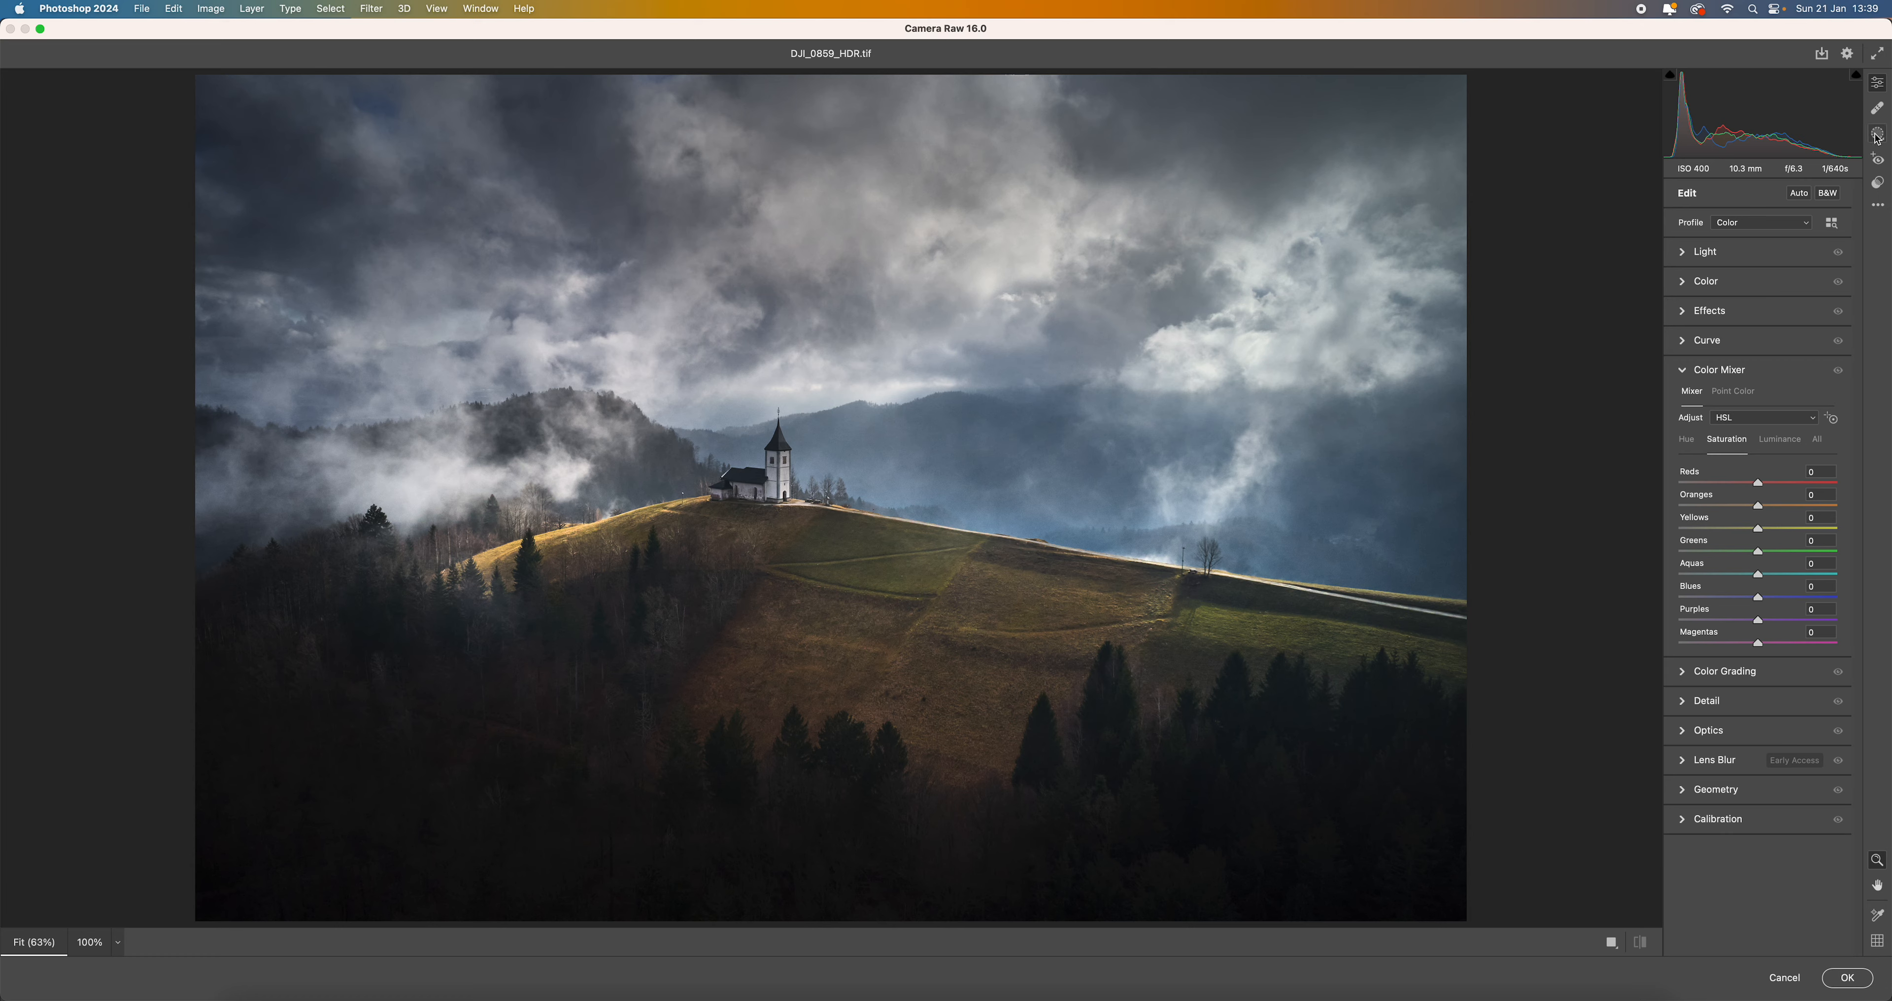
pyautogui.click(1875, 134)
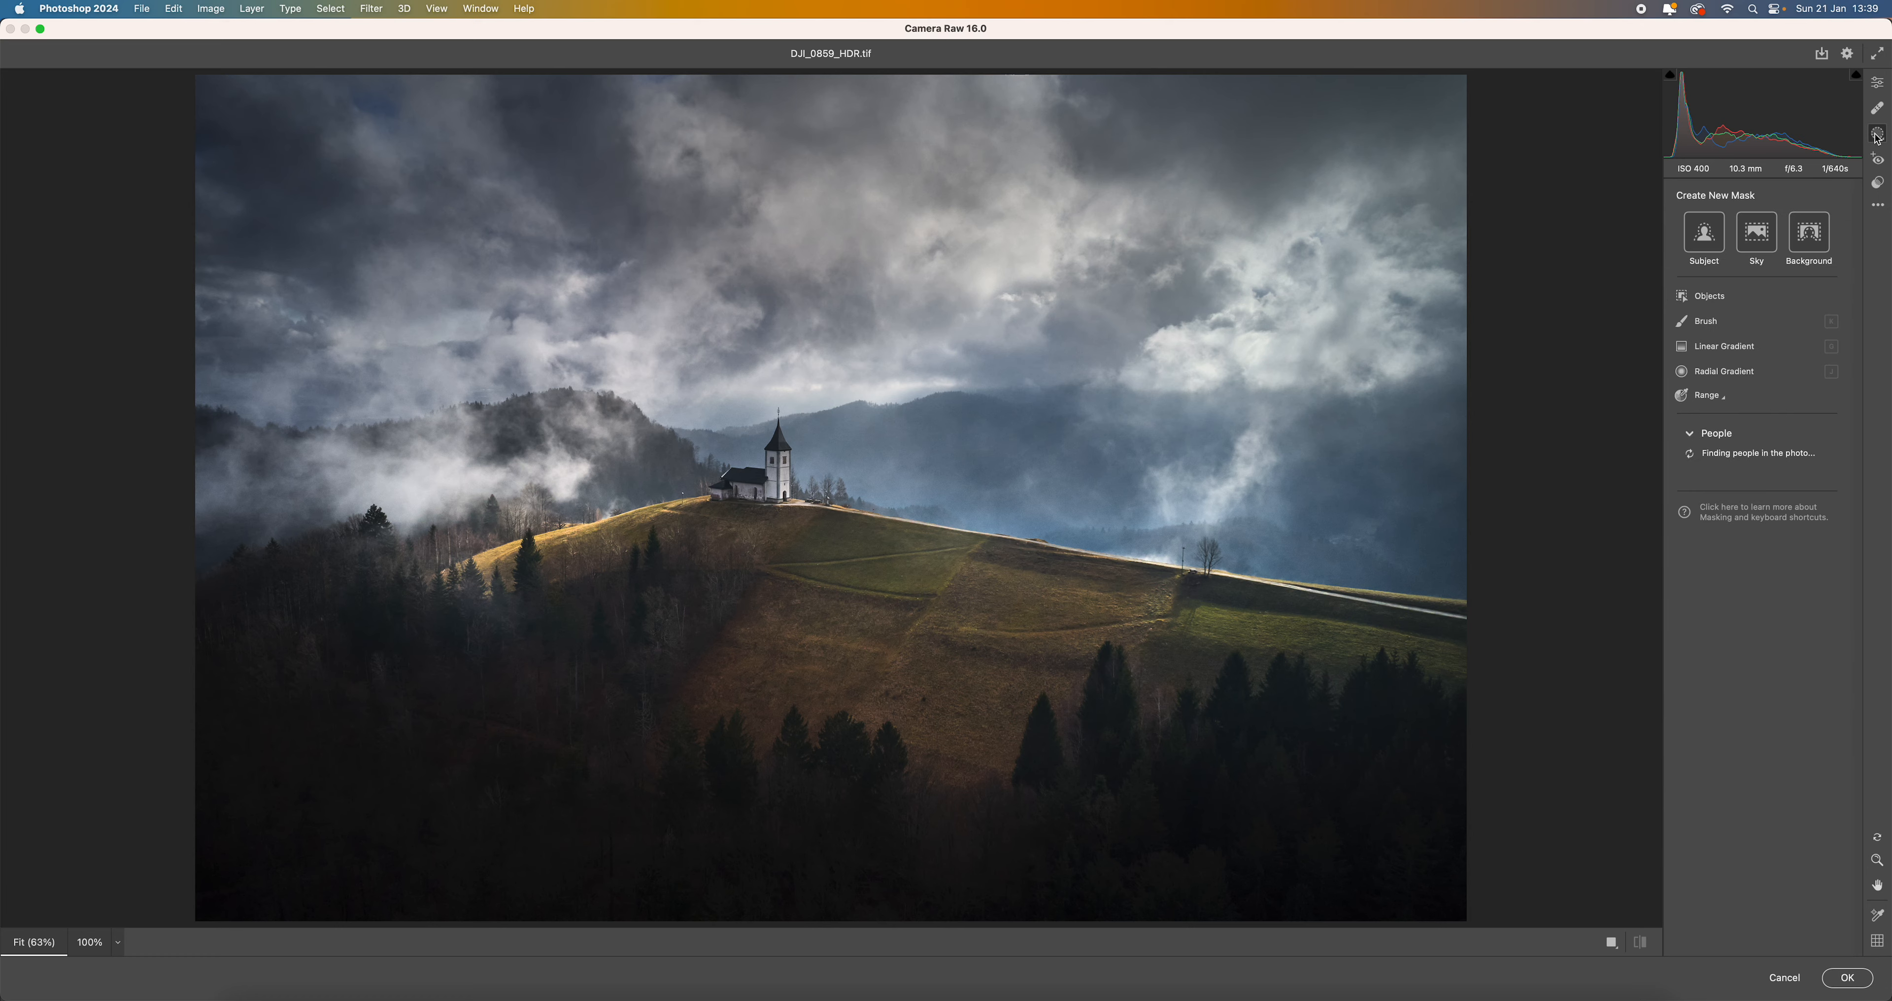
pyautogui.click(1725, 348)
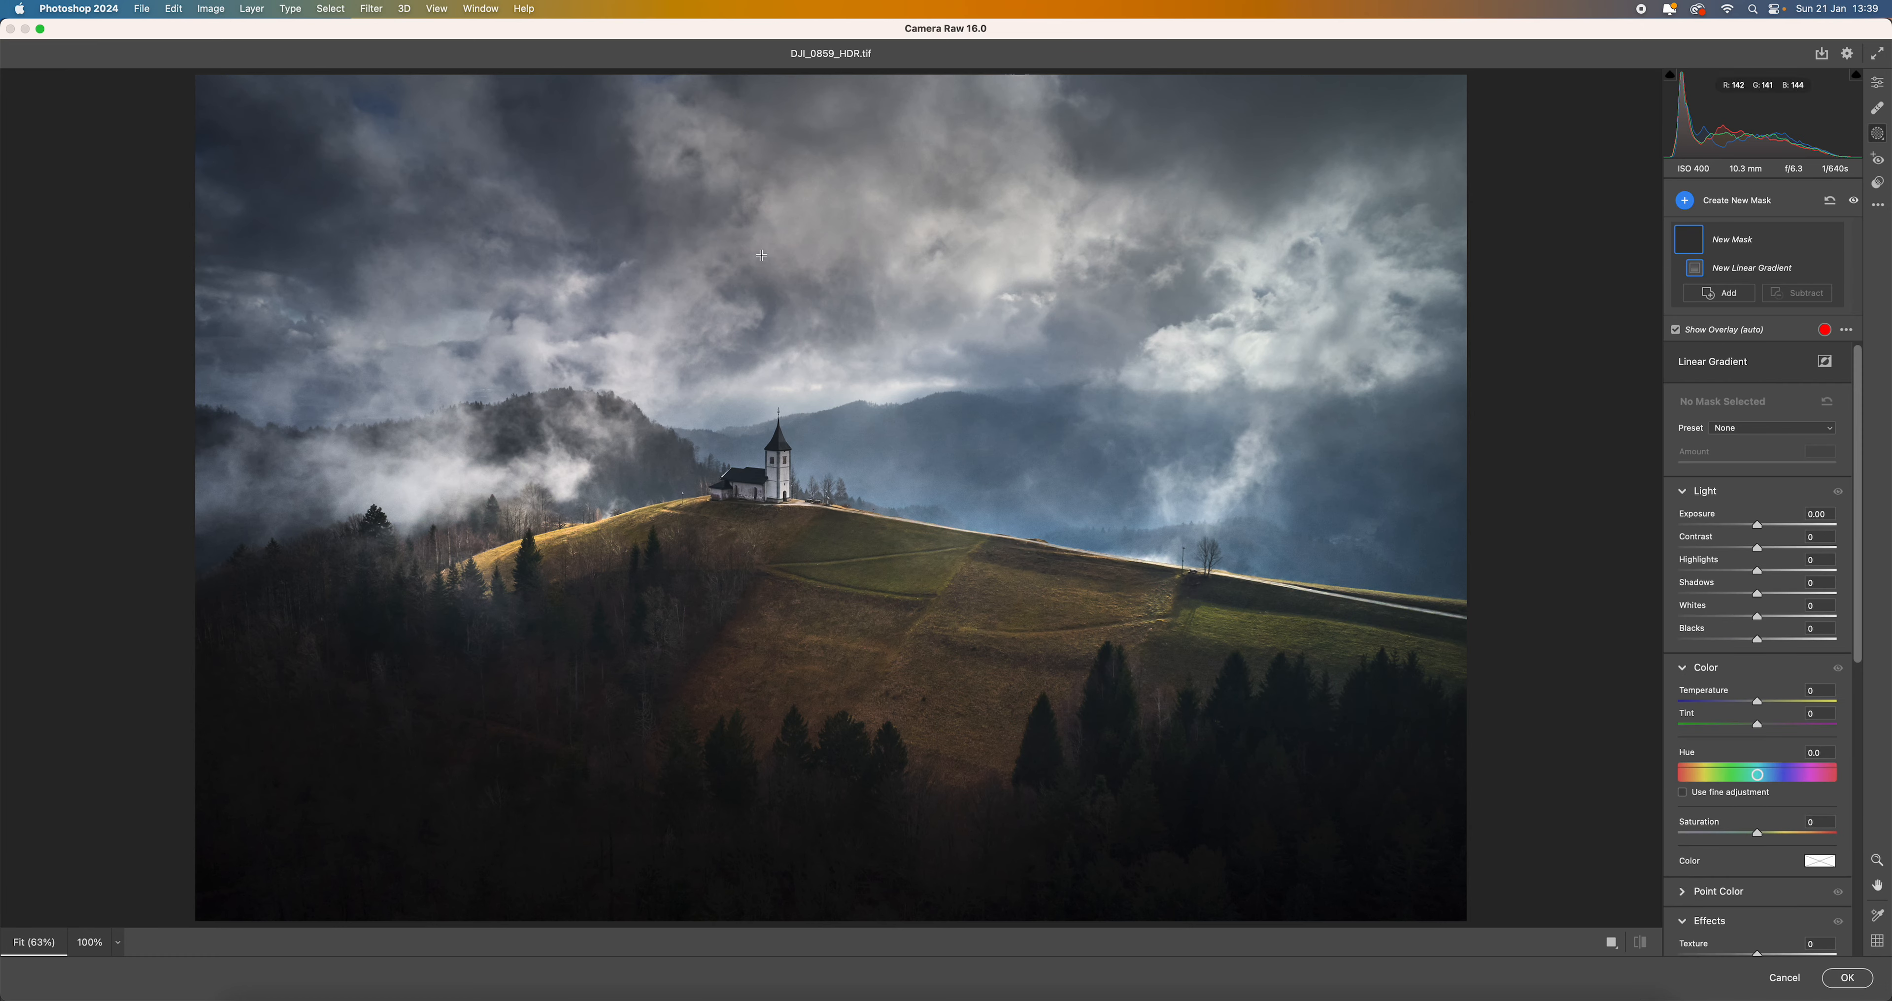
pyautogui.moveTo(761, 253); pyautogui.dragTo(770, 506)
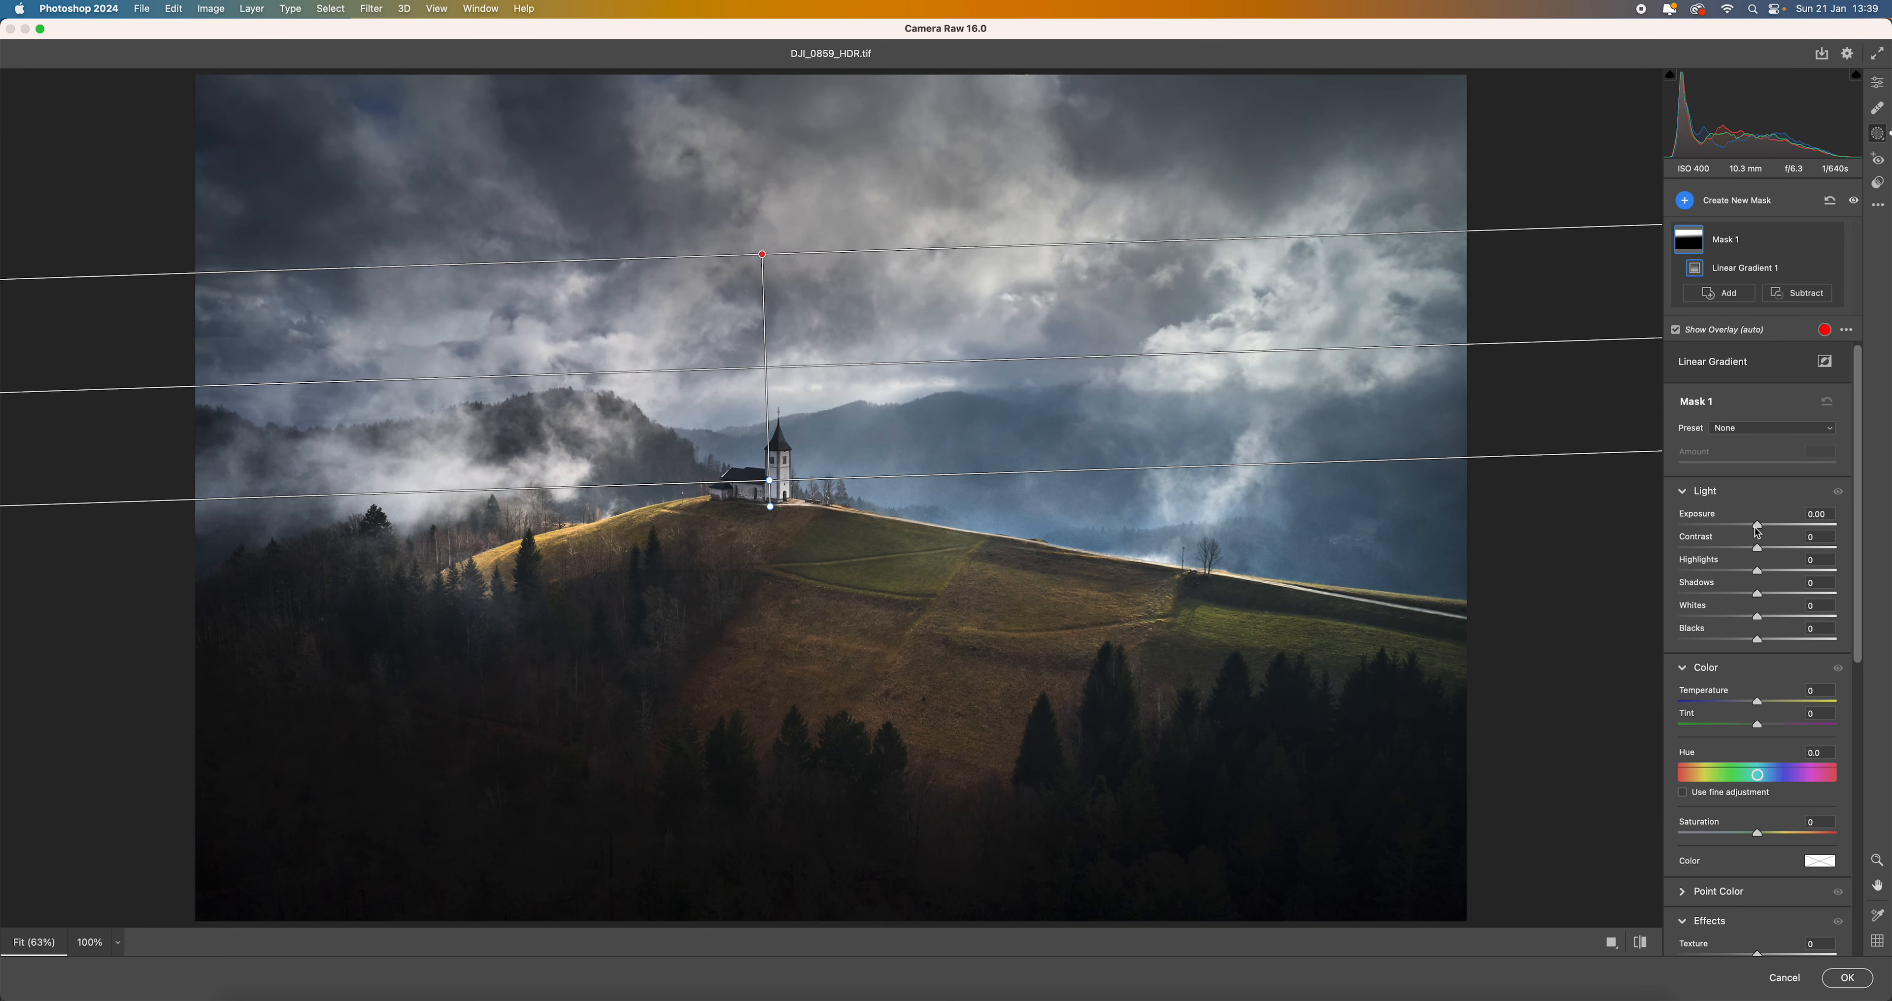
pyautogui.moveTo(1757, 533); pyautogui.dragTo(1752, 535)
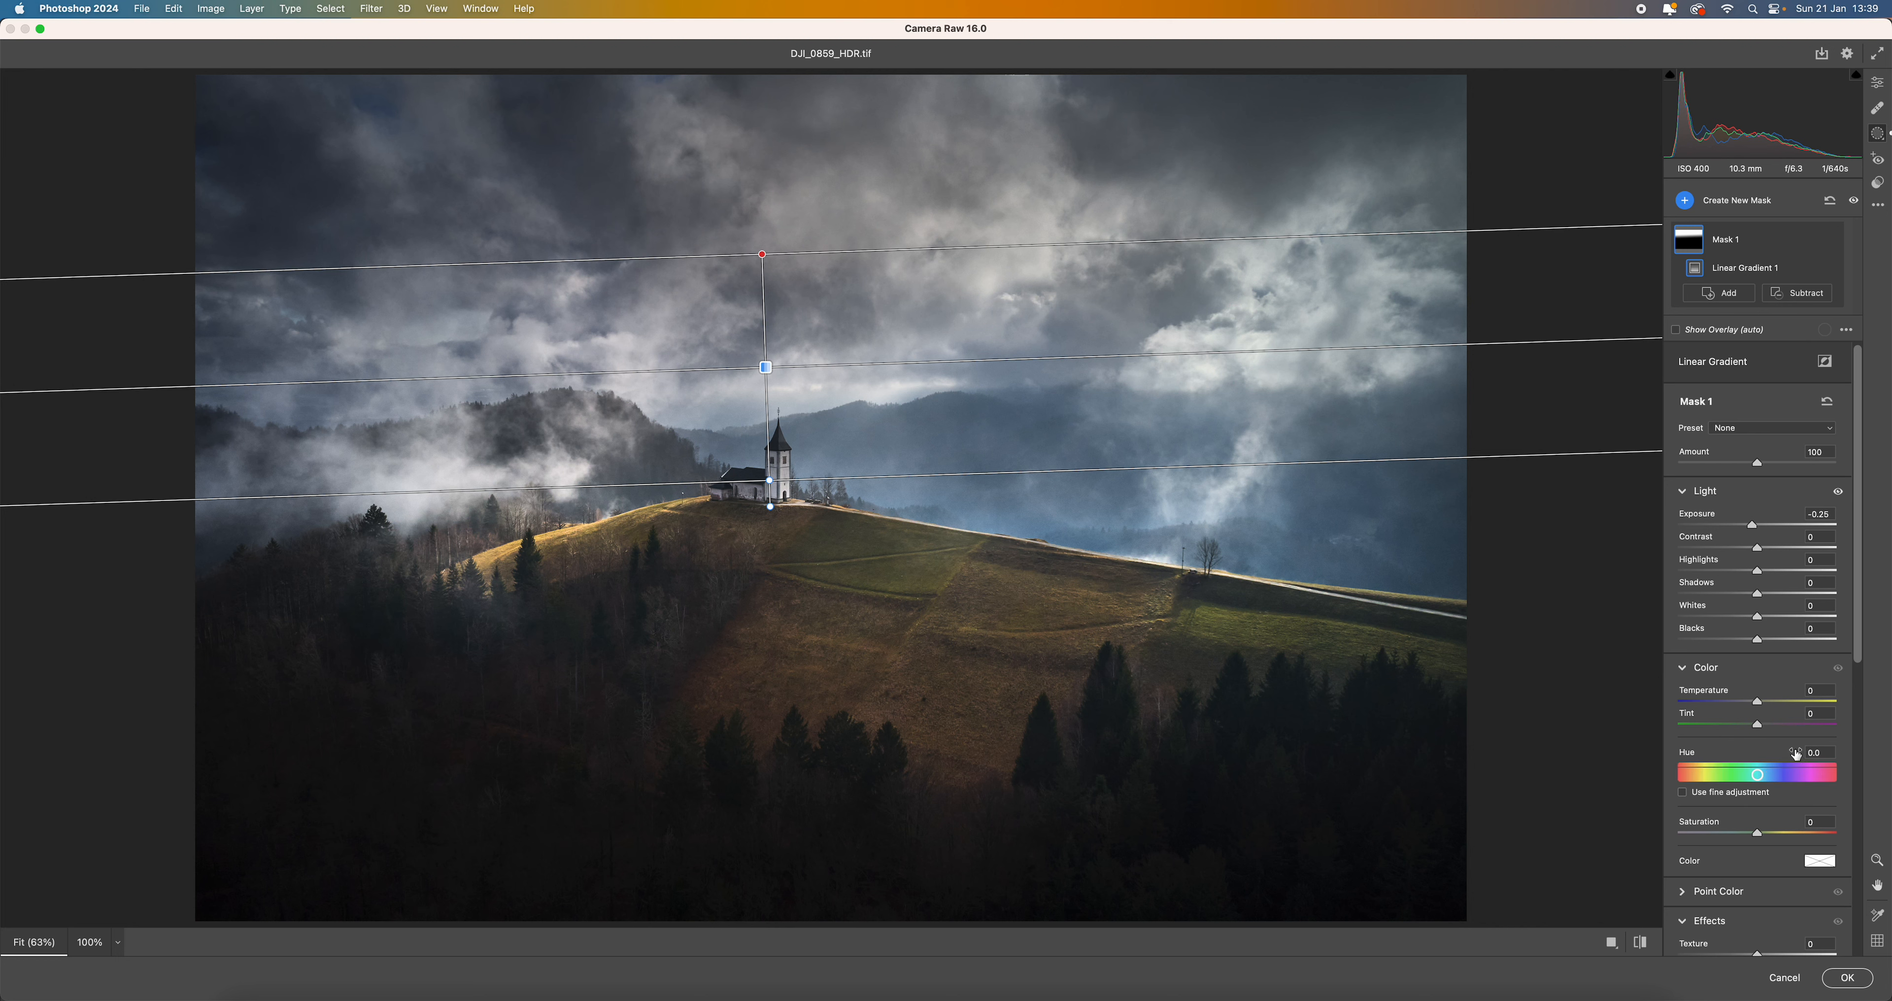
# - Add a wide radial gradient mask around the church and hilltop, with highlights at +21 and shadows at +18
pyautogui.click(1691, 204)
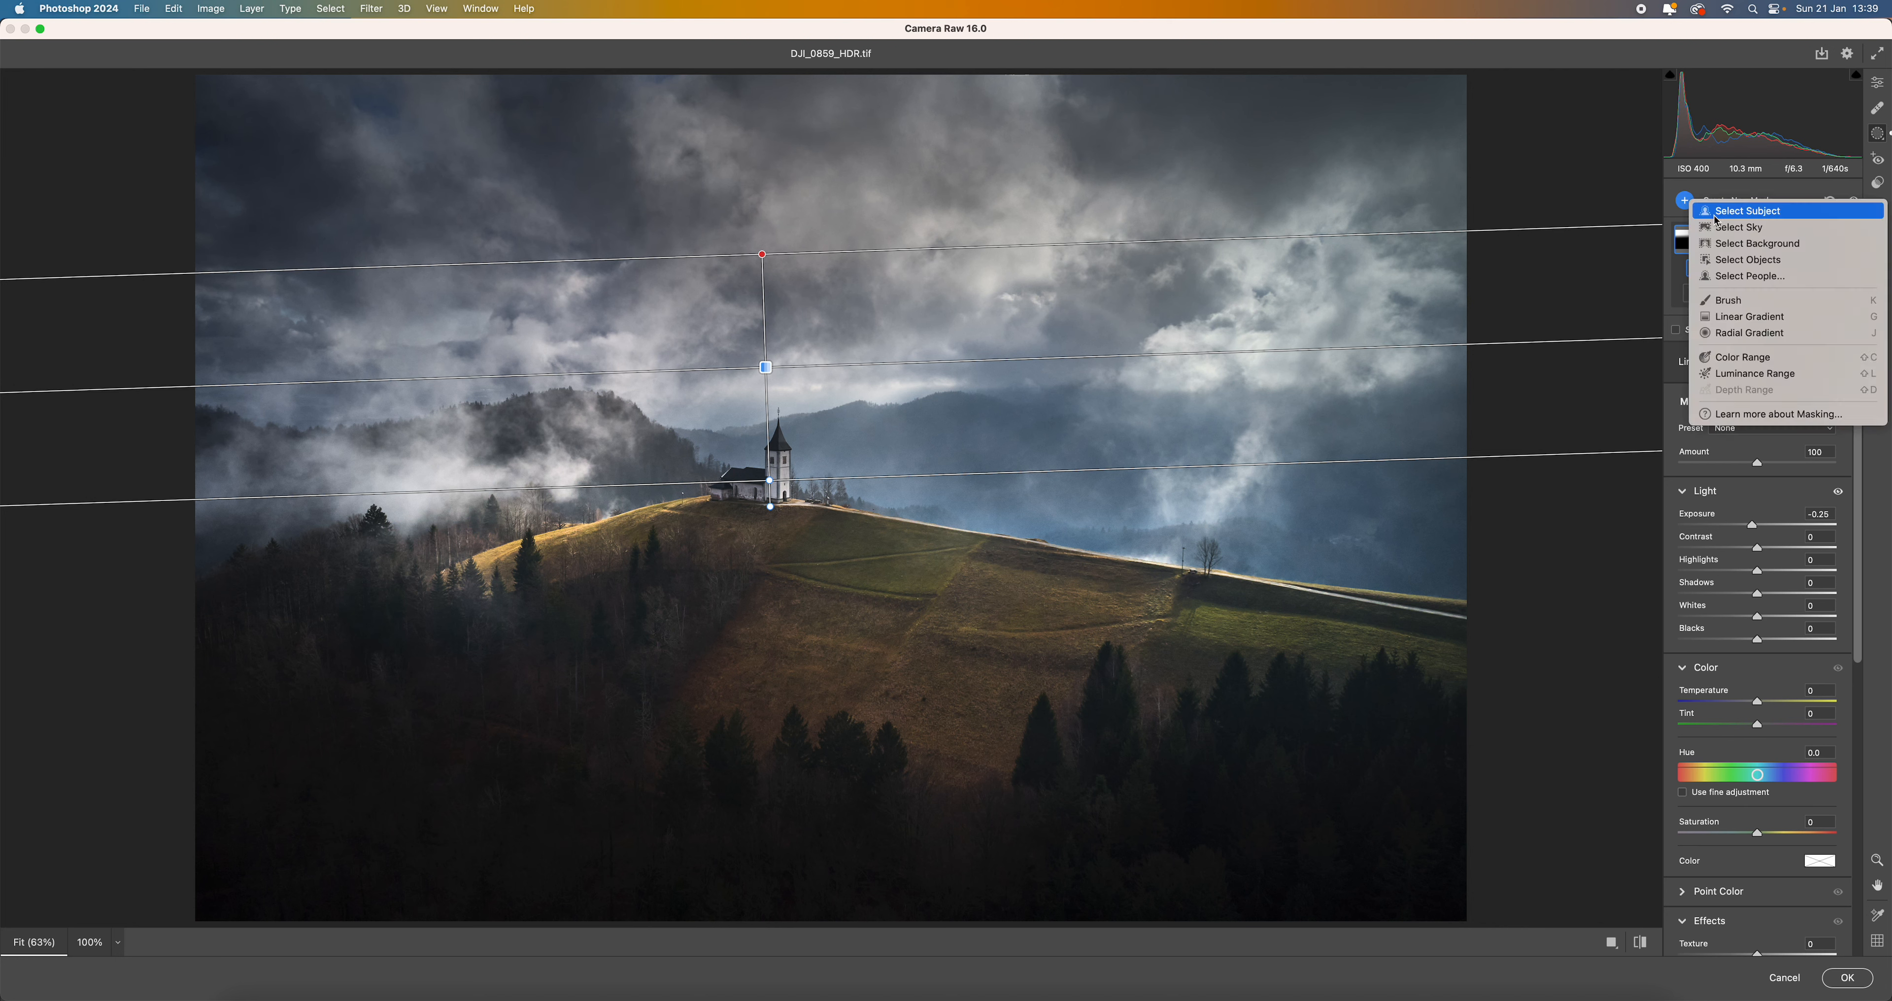
pyautogui.click(1711, 339)
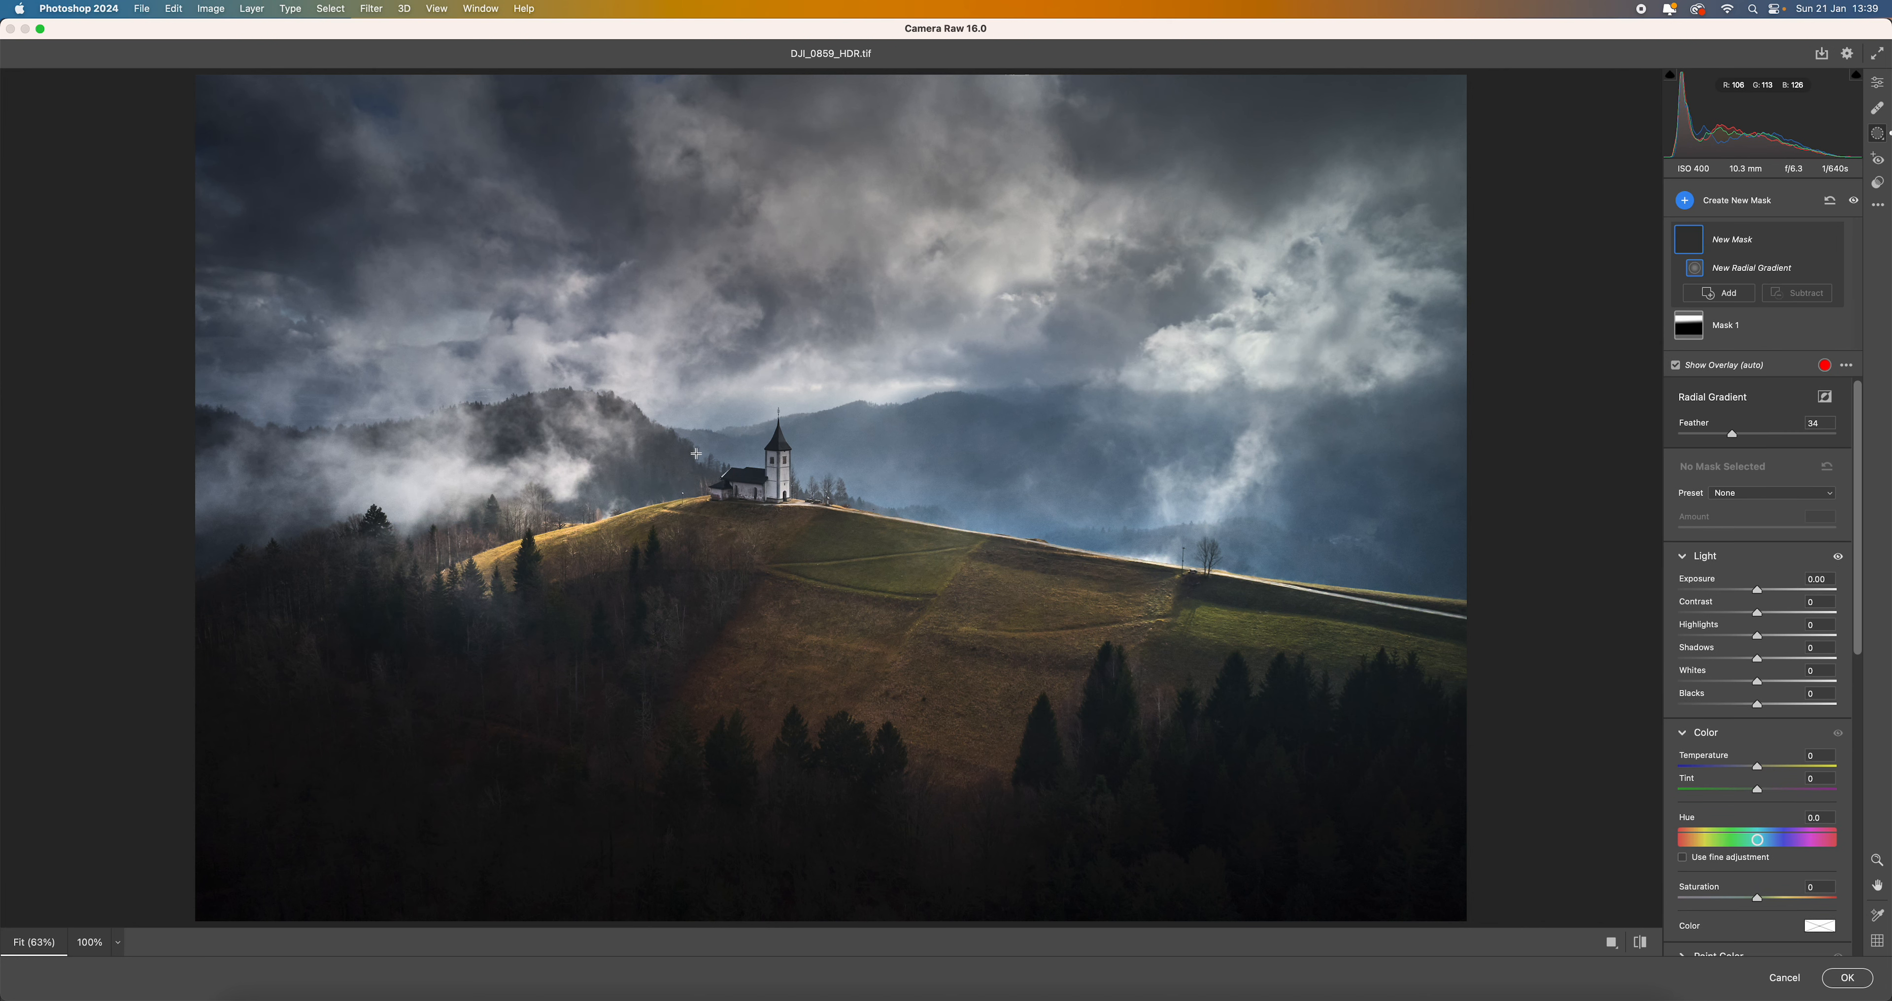
pyautogui.moveTo(696, 453); pyautogui.dragTo(1126, 591)
pyautogui.moveTo(963, 456); pyautogui.dragTo(1088, 557)
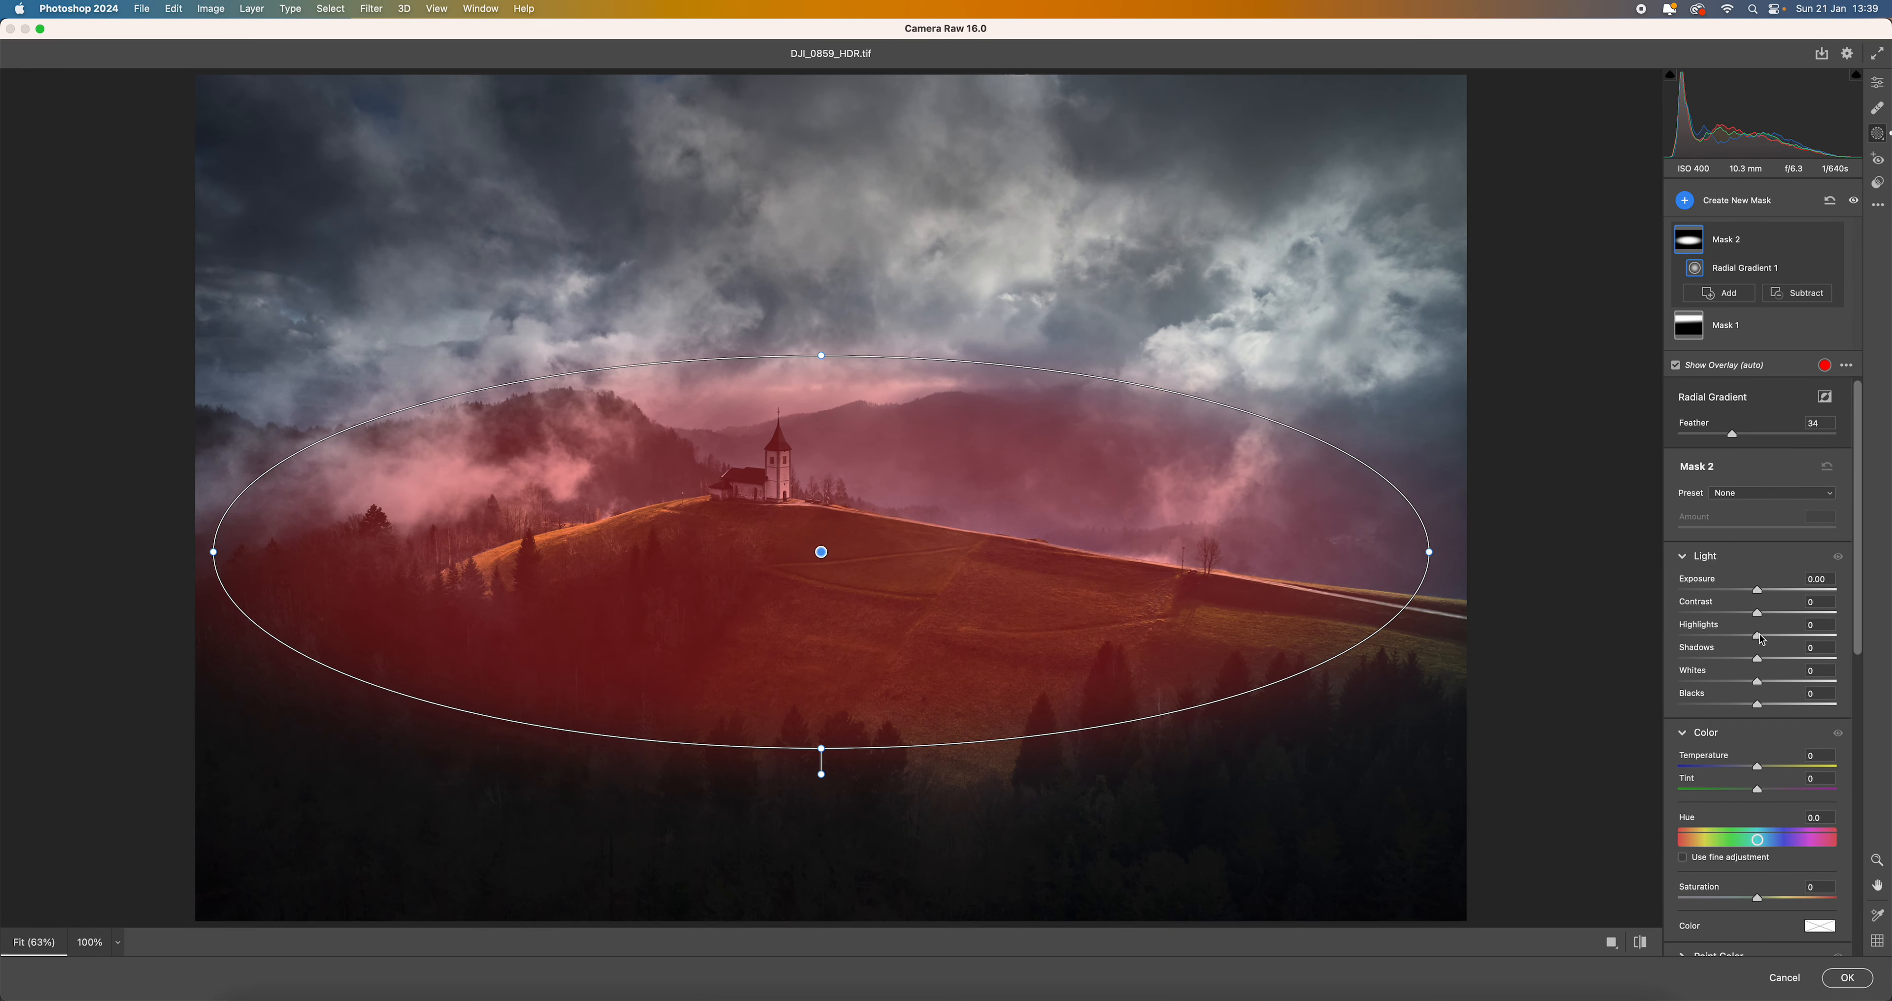
pyautogui.moveTo(1761, 638); pyautogui.dragTo(1773, 638)
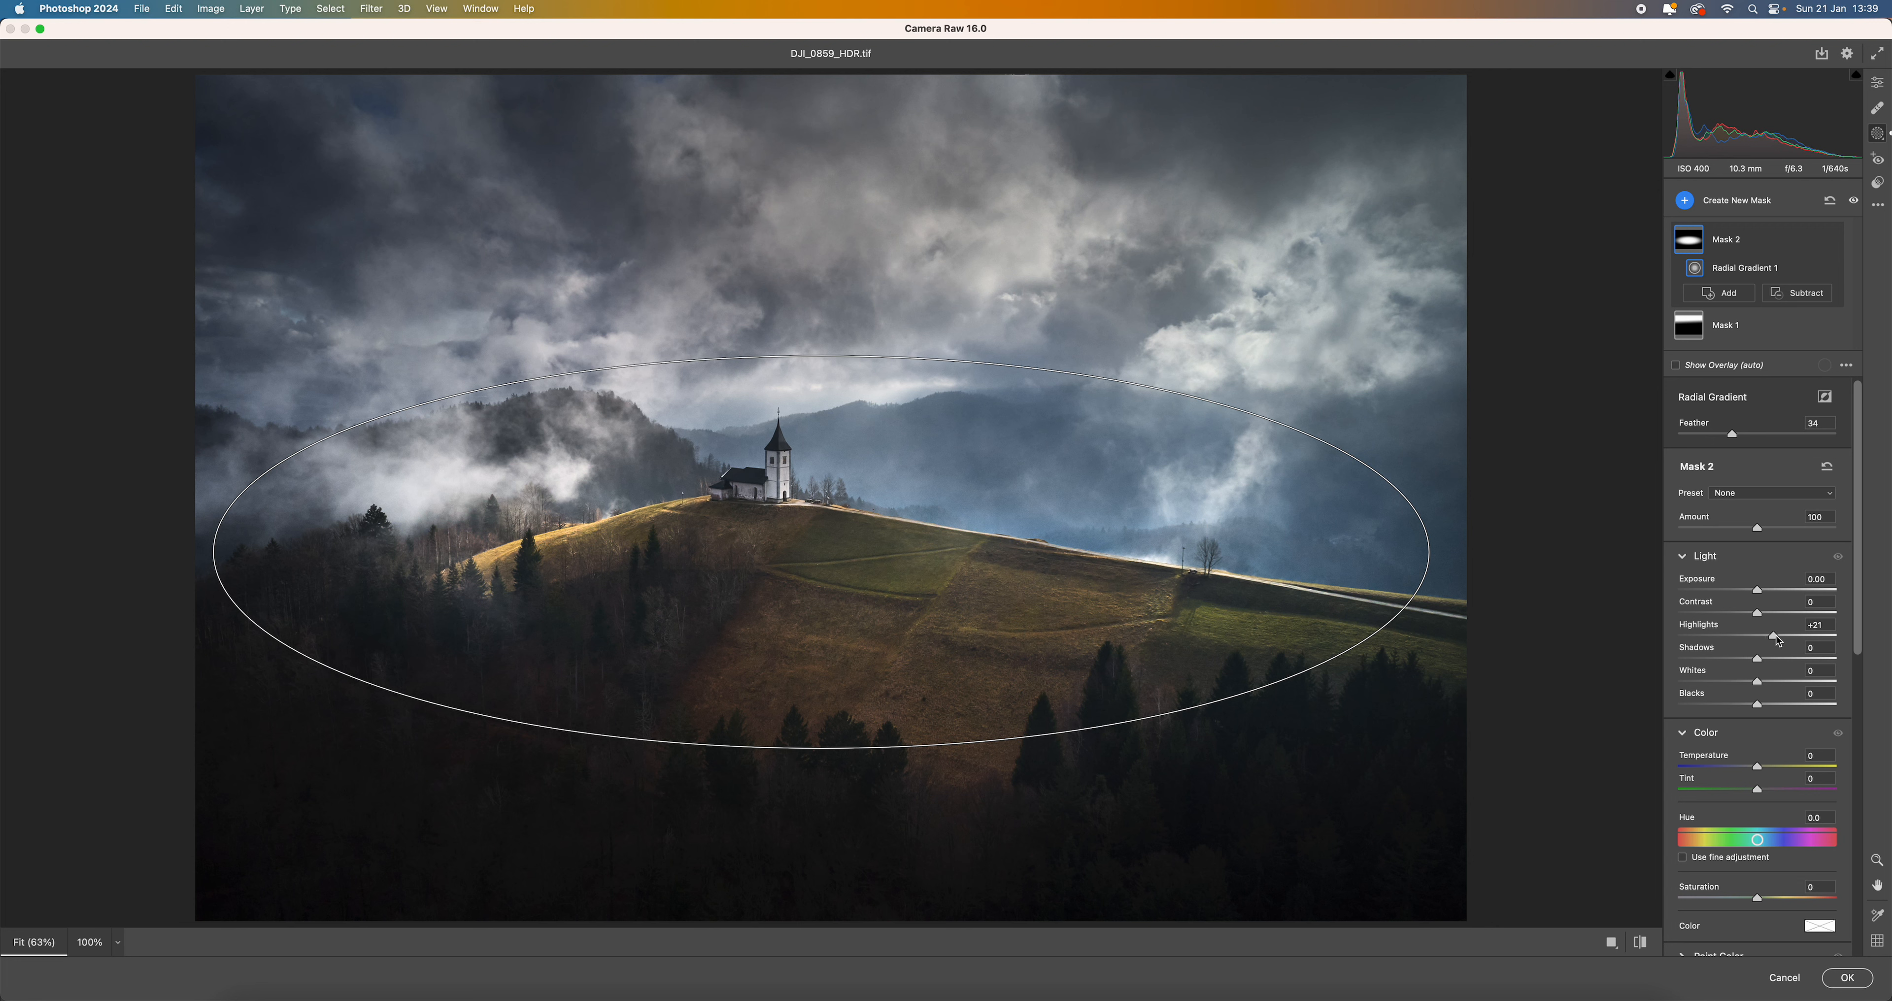
pyautogui.moveTo(1759, 659); pyautogui.dragTo(1775, 663)
# - Add a tilted radial gradient mask along the hill's slope with highlights +24 and whites +48, and apply the Camera Raw edits
pyautogui.click(1682, 201)
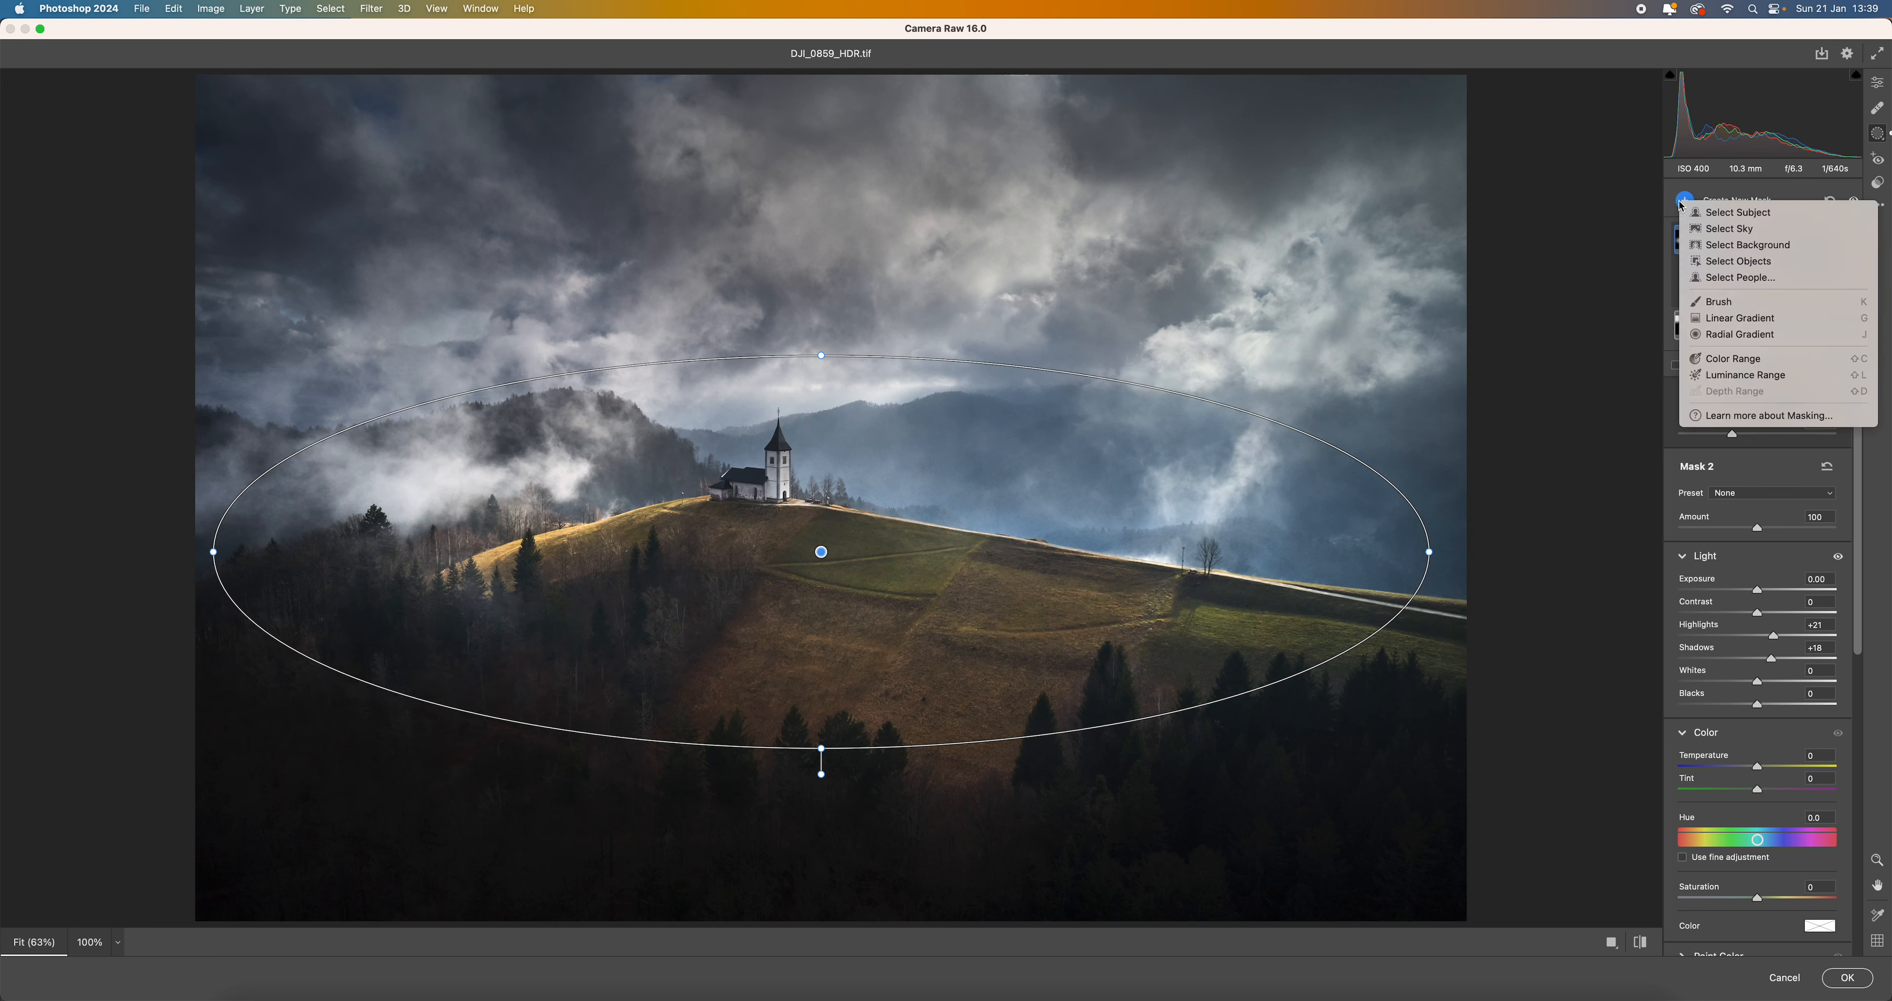
pyautogui.click(1724, 336)
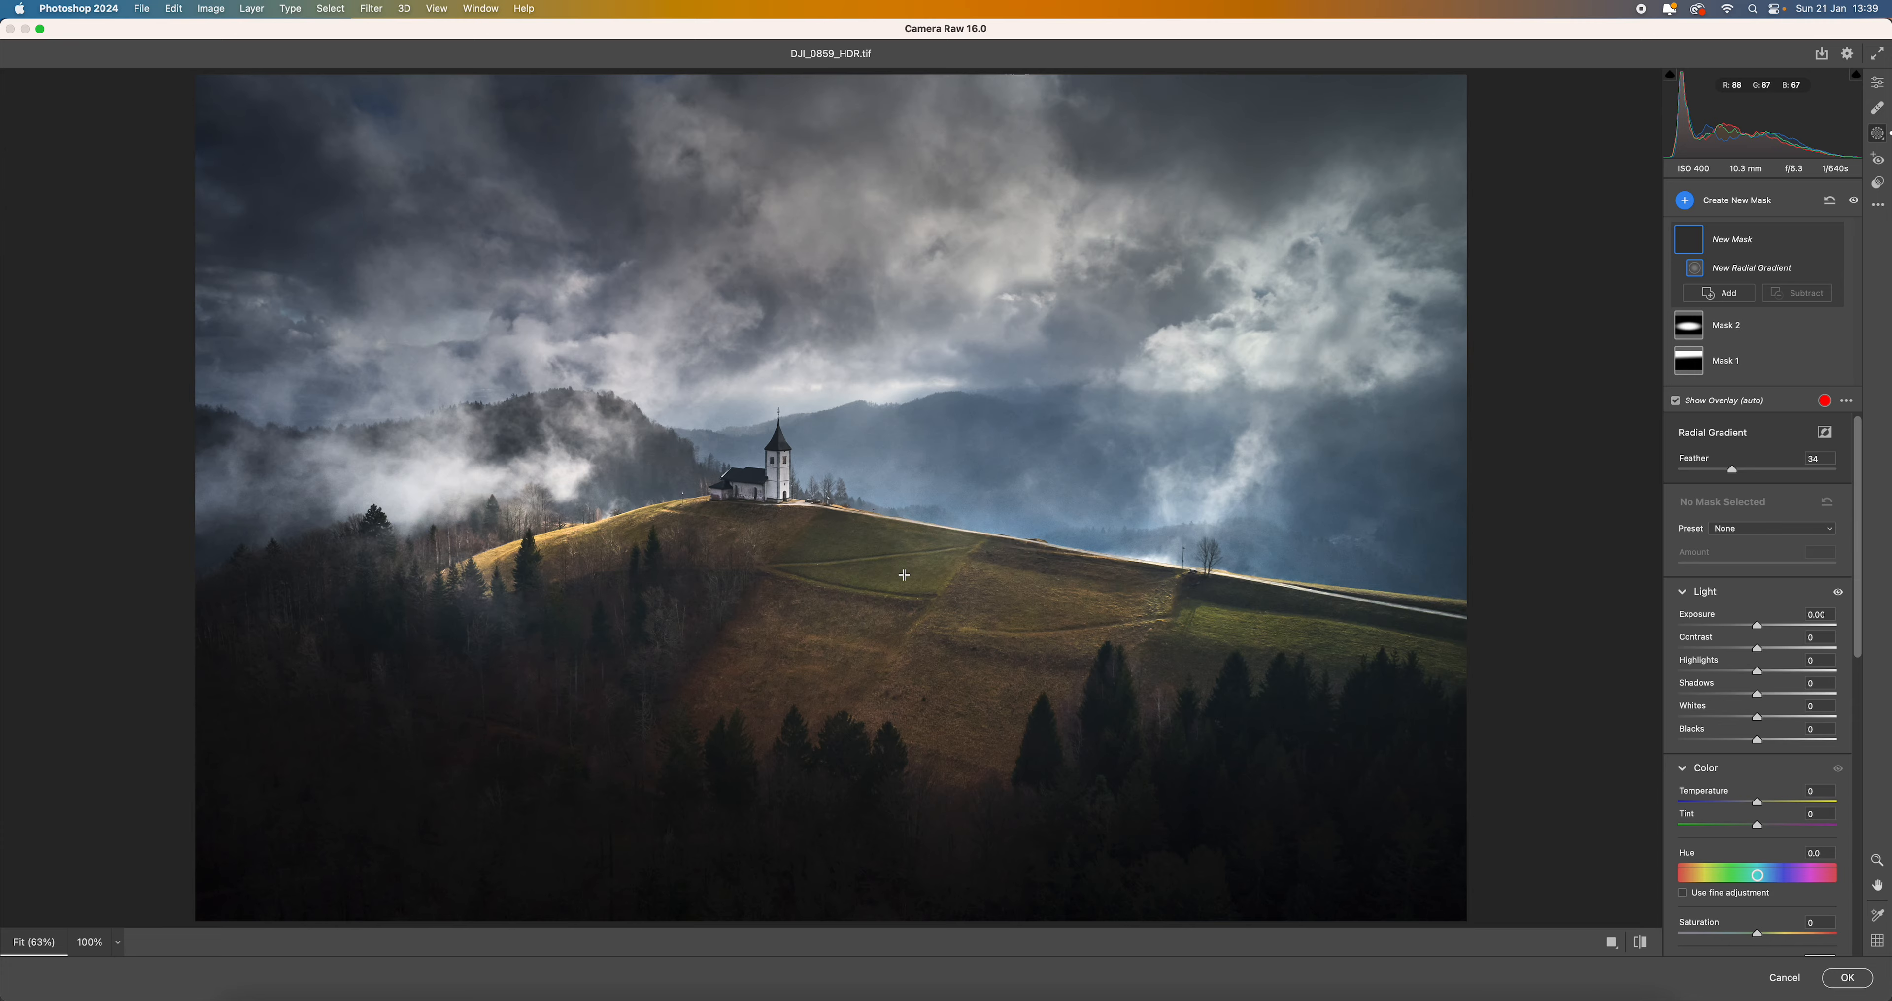
pyautogui.moveTo(902, 573); pyautogui.dragTo(1383, 554)
pyautogui.moveTo(1390, 406); pyautogui.dragTo(1449, 478)
pyautogui.moveTo(1447, 703); pyautogui.dragTo(1589, 752)
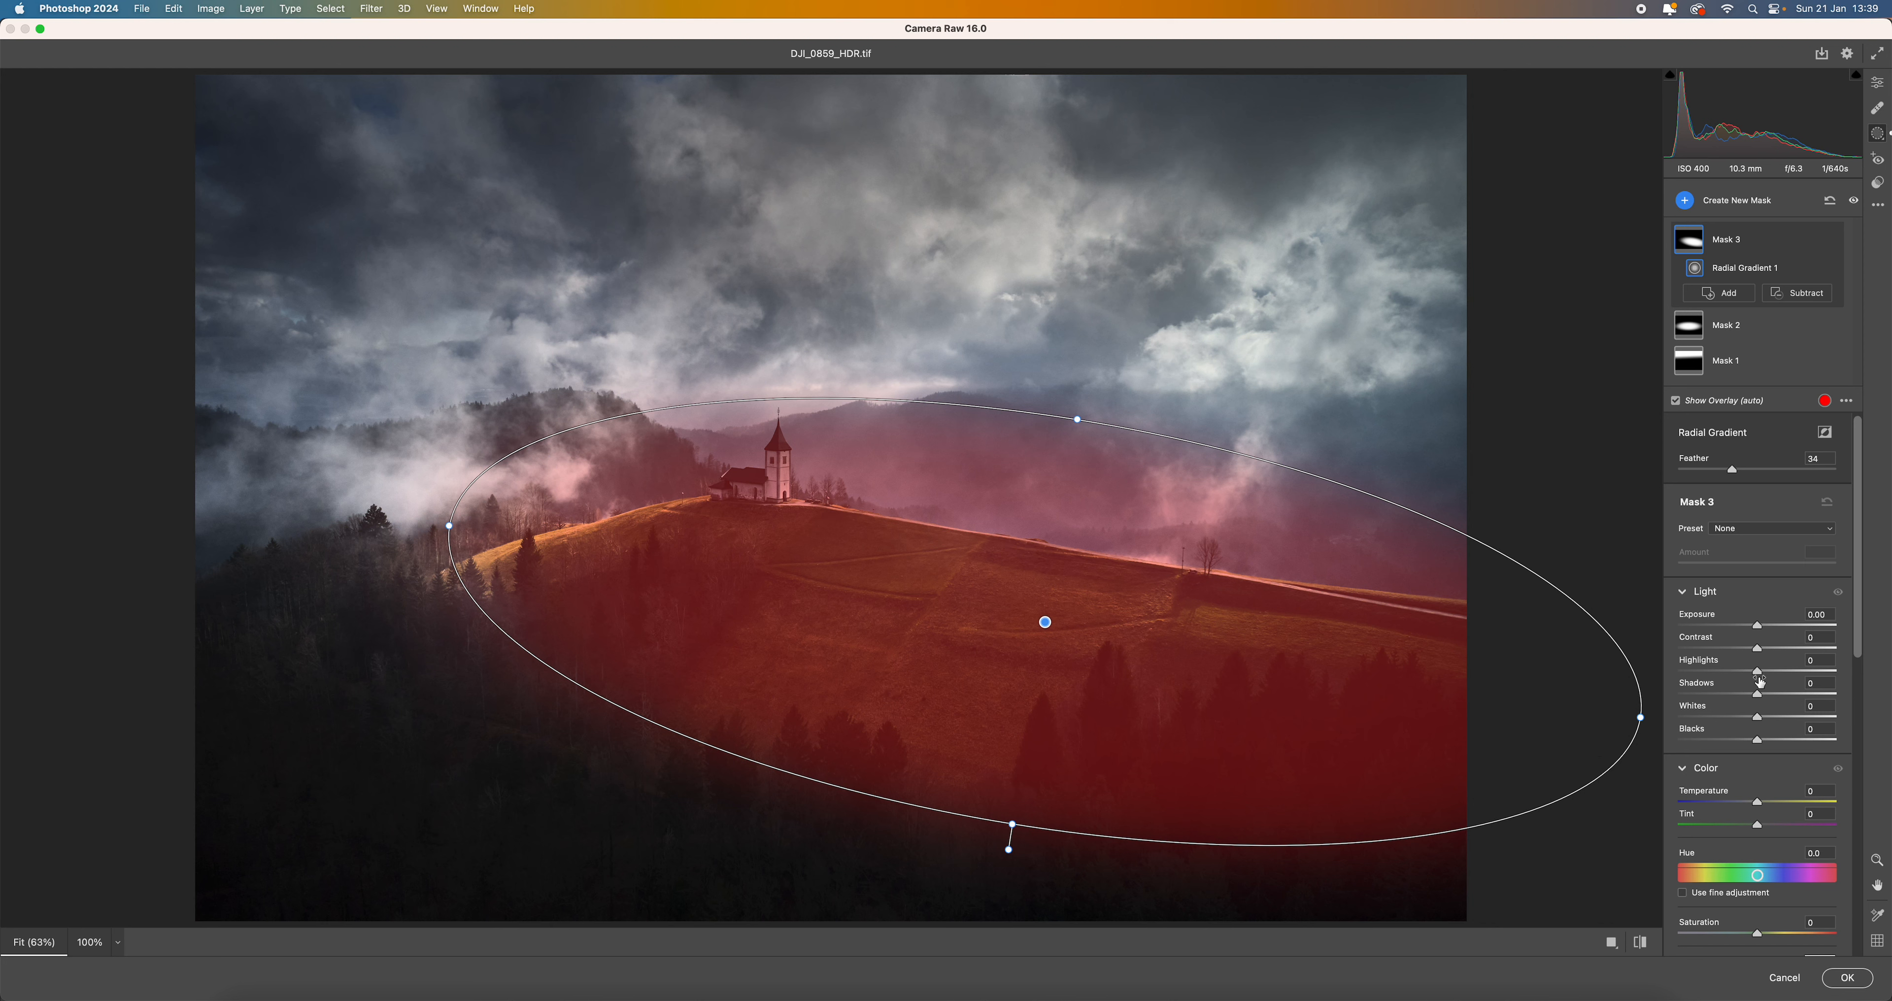
pyautogui.moveTo(1757, 671); pyautogui.dragTo(1795, 721)
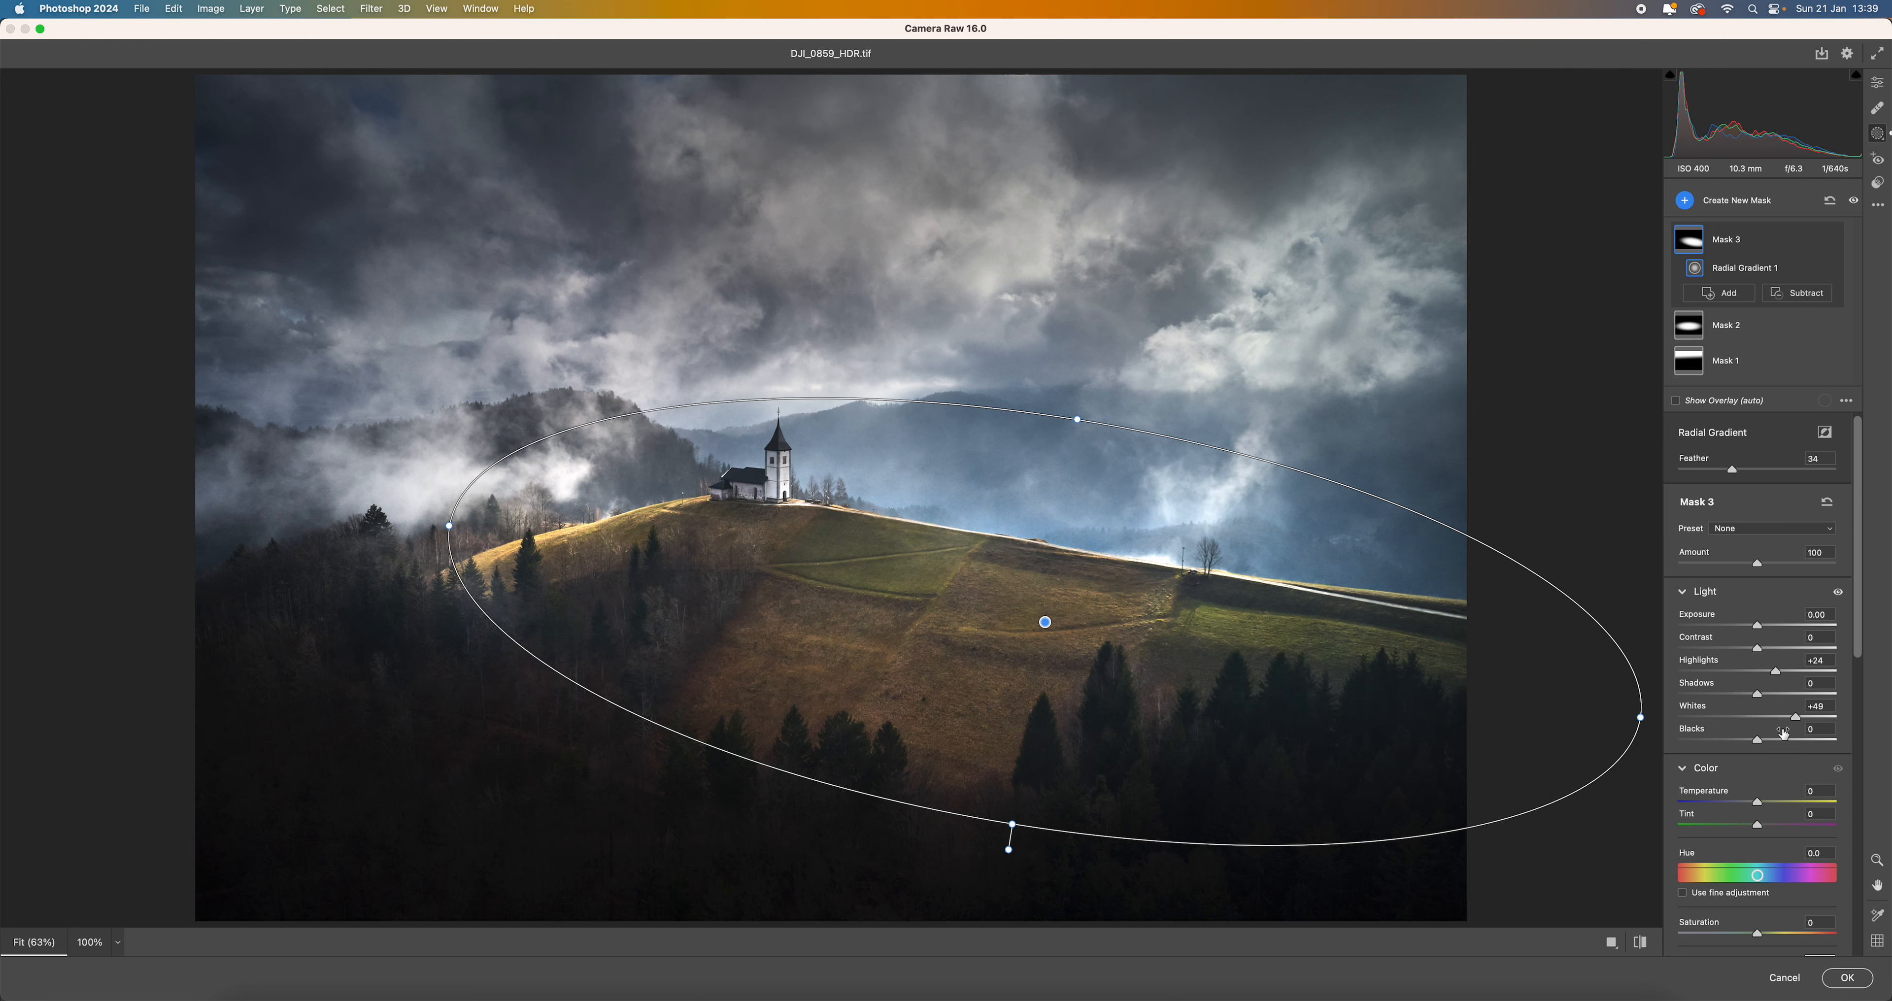
pyautogui.click(1847, 983)
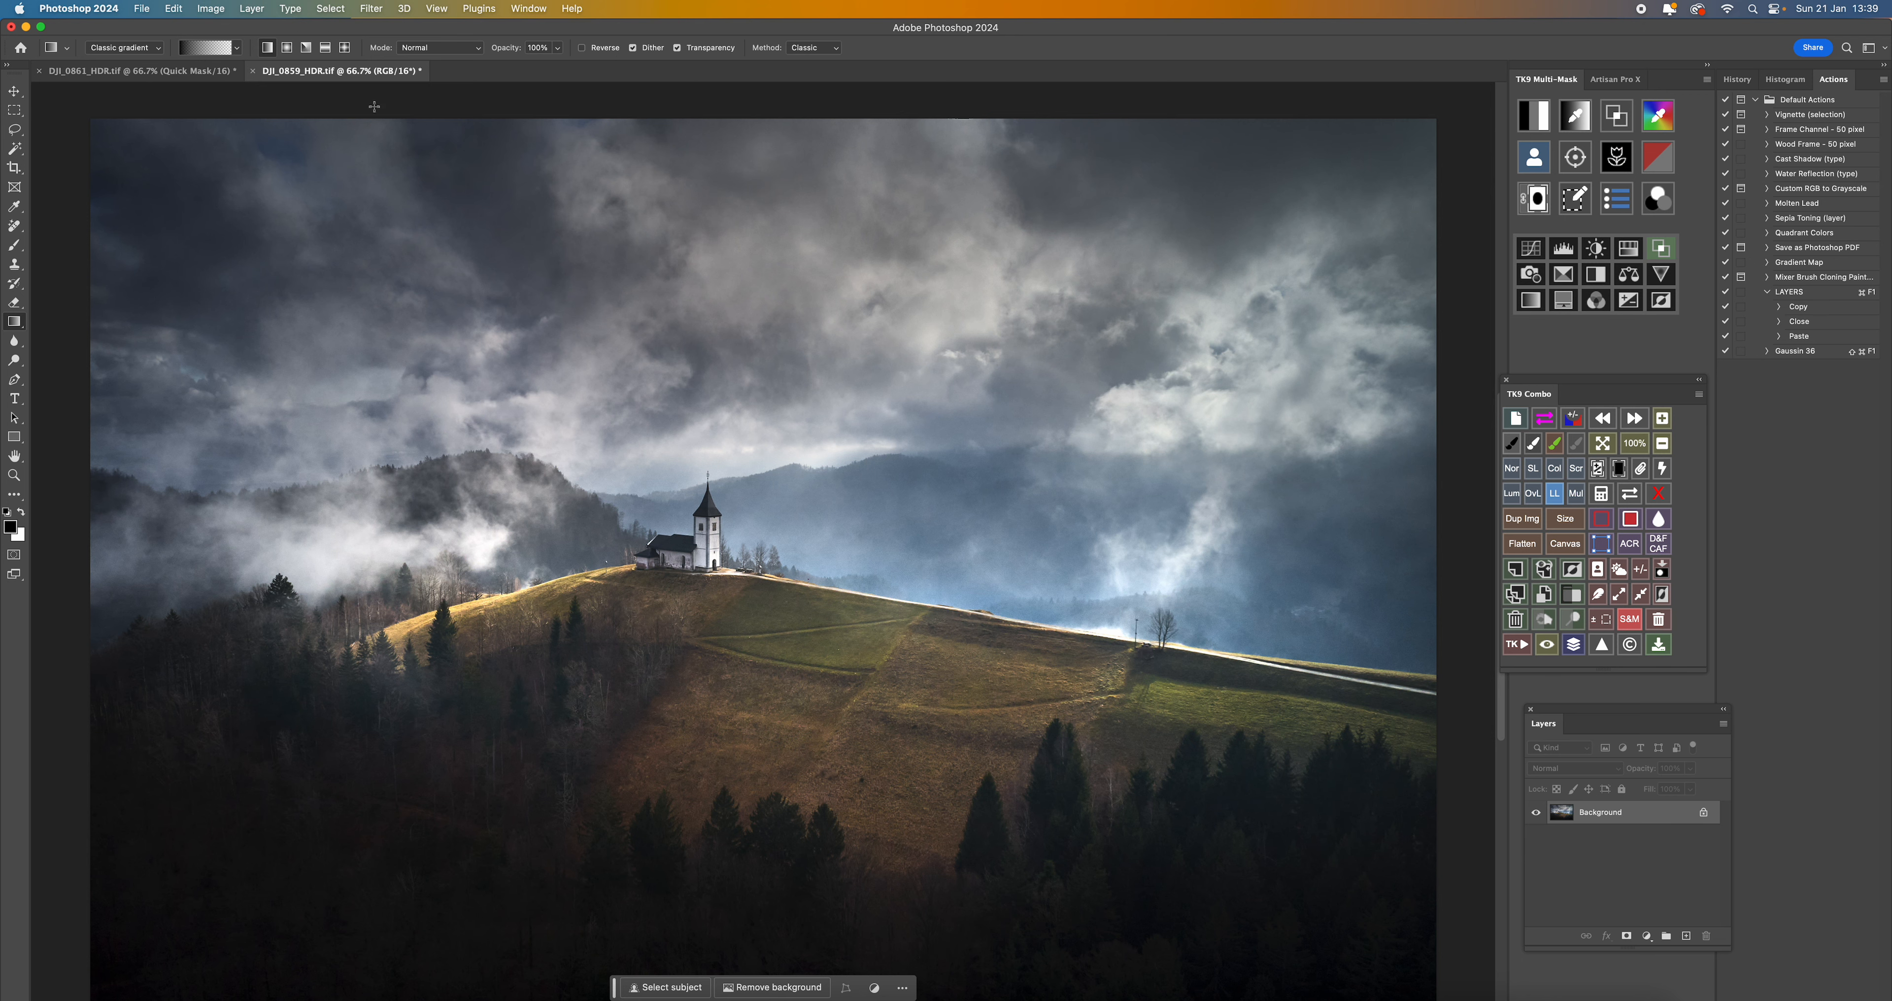
# - Compare the Camera Raw result with DJI_0861_HDR.tif by switching between the two documents
pyautogui.click(177, 72)
pyautogui.click(328, 74)
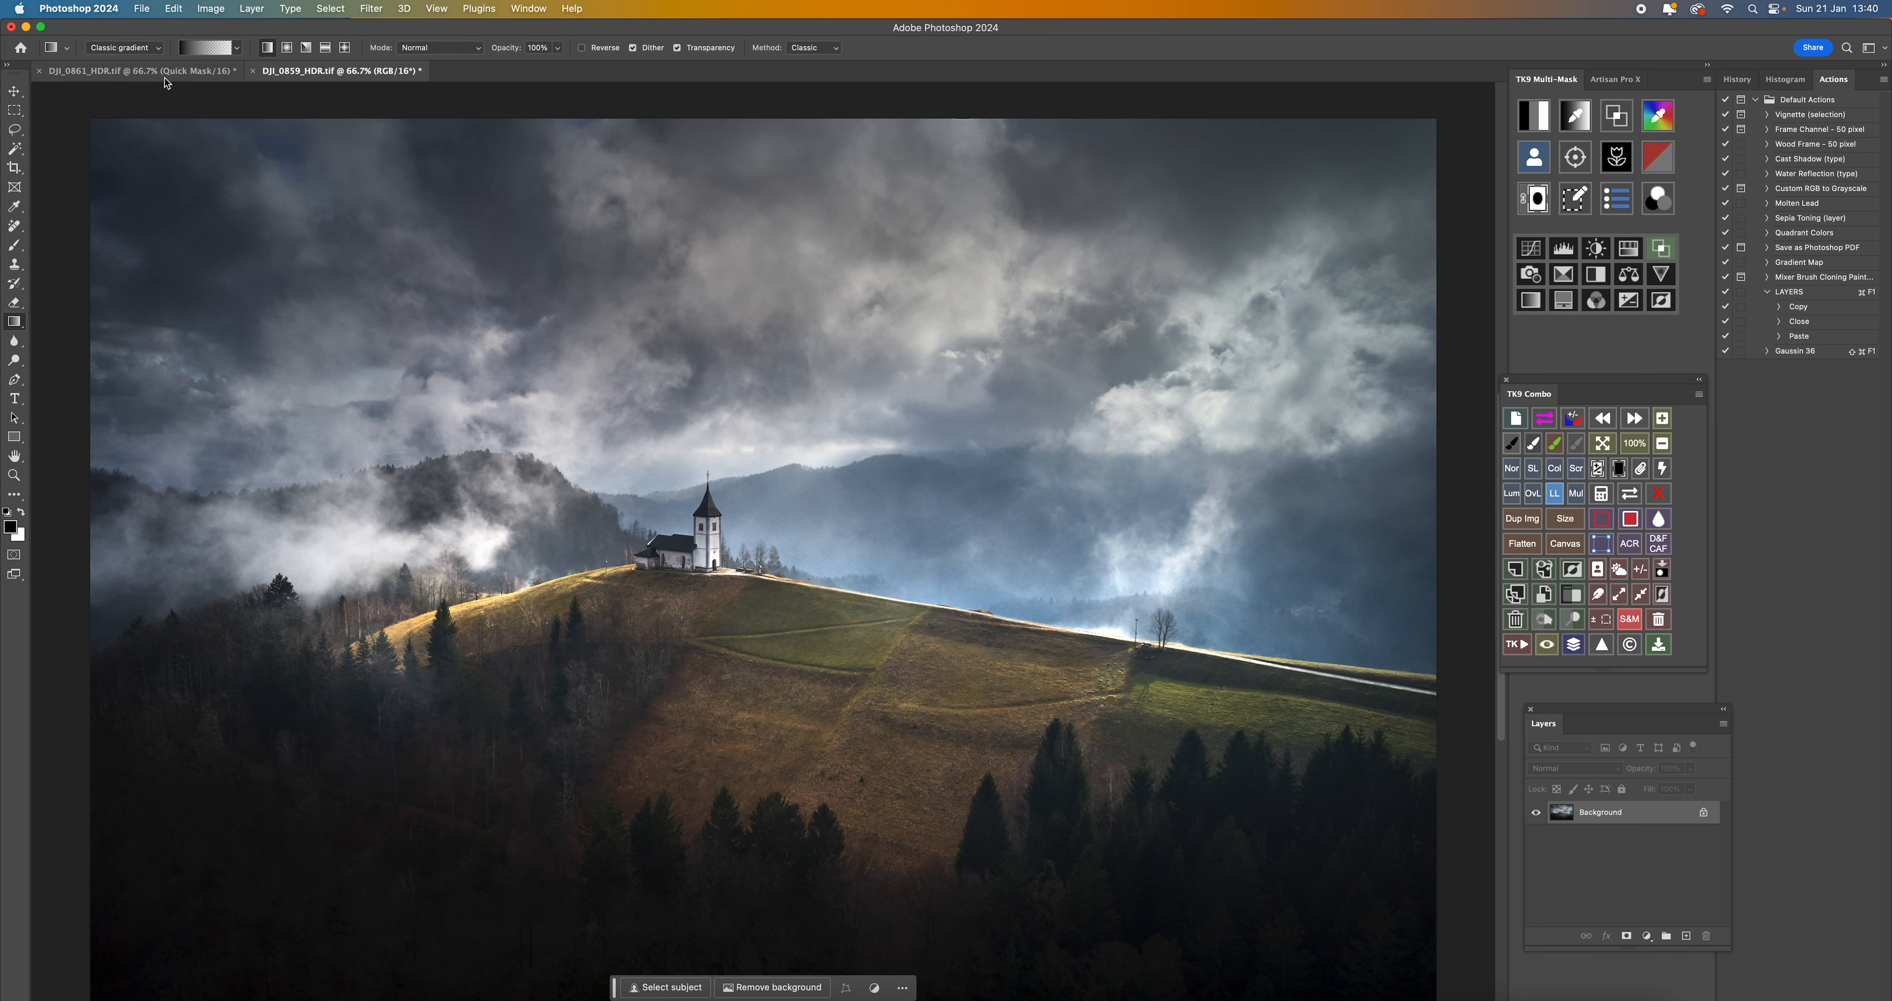
pyautogui.click(166, 79)
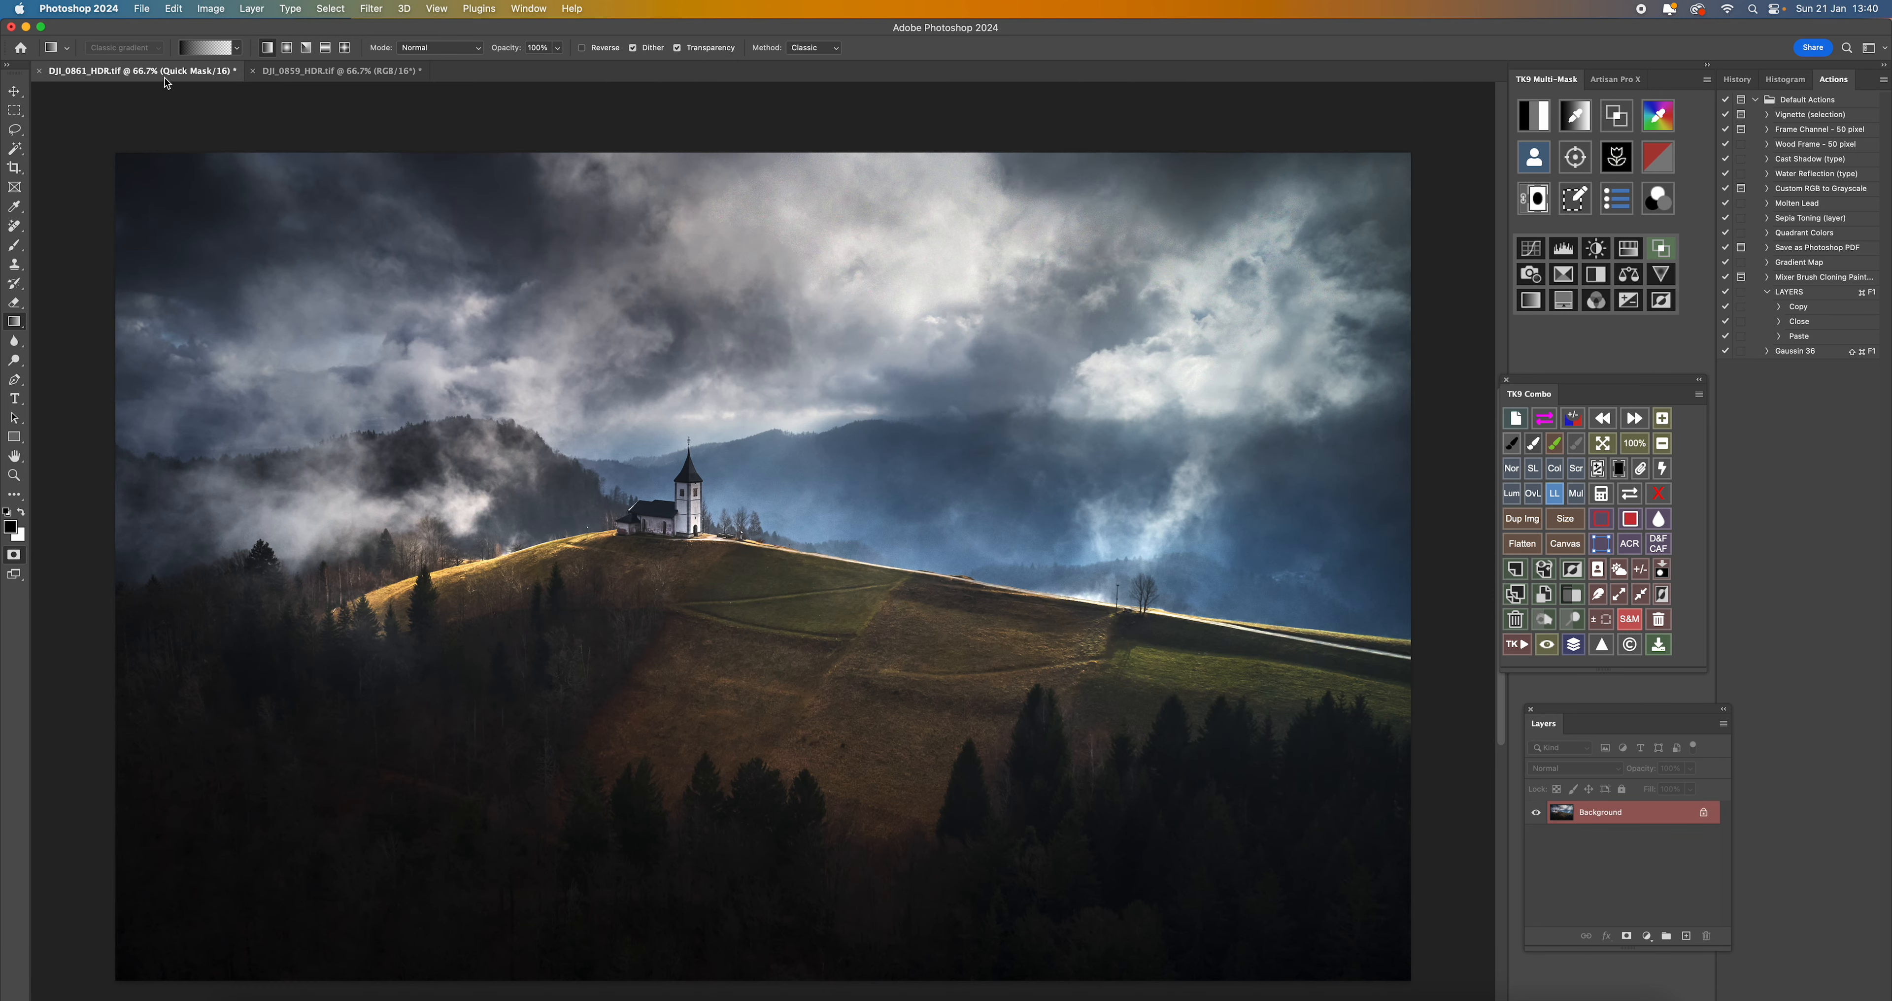
pyautogui.click(363, 76)
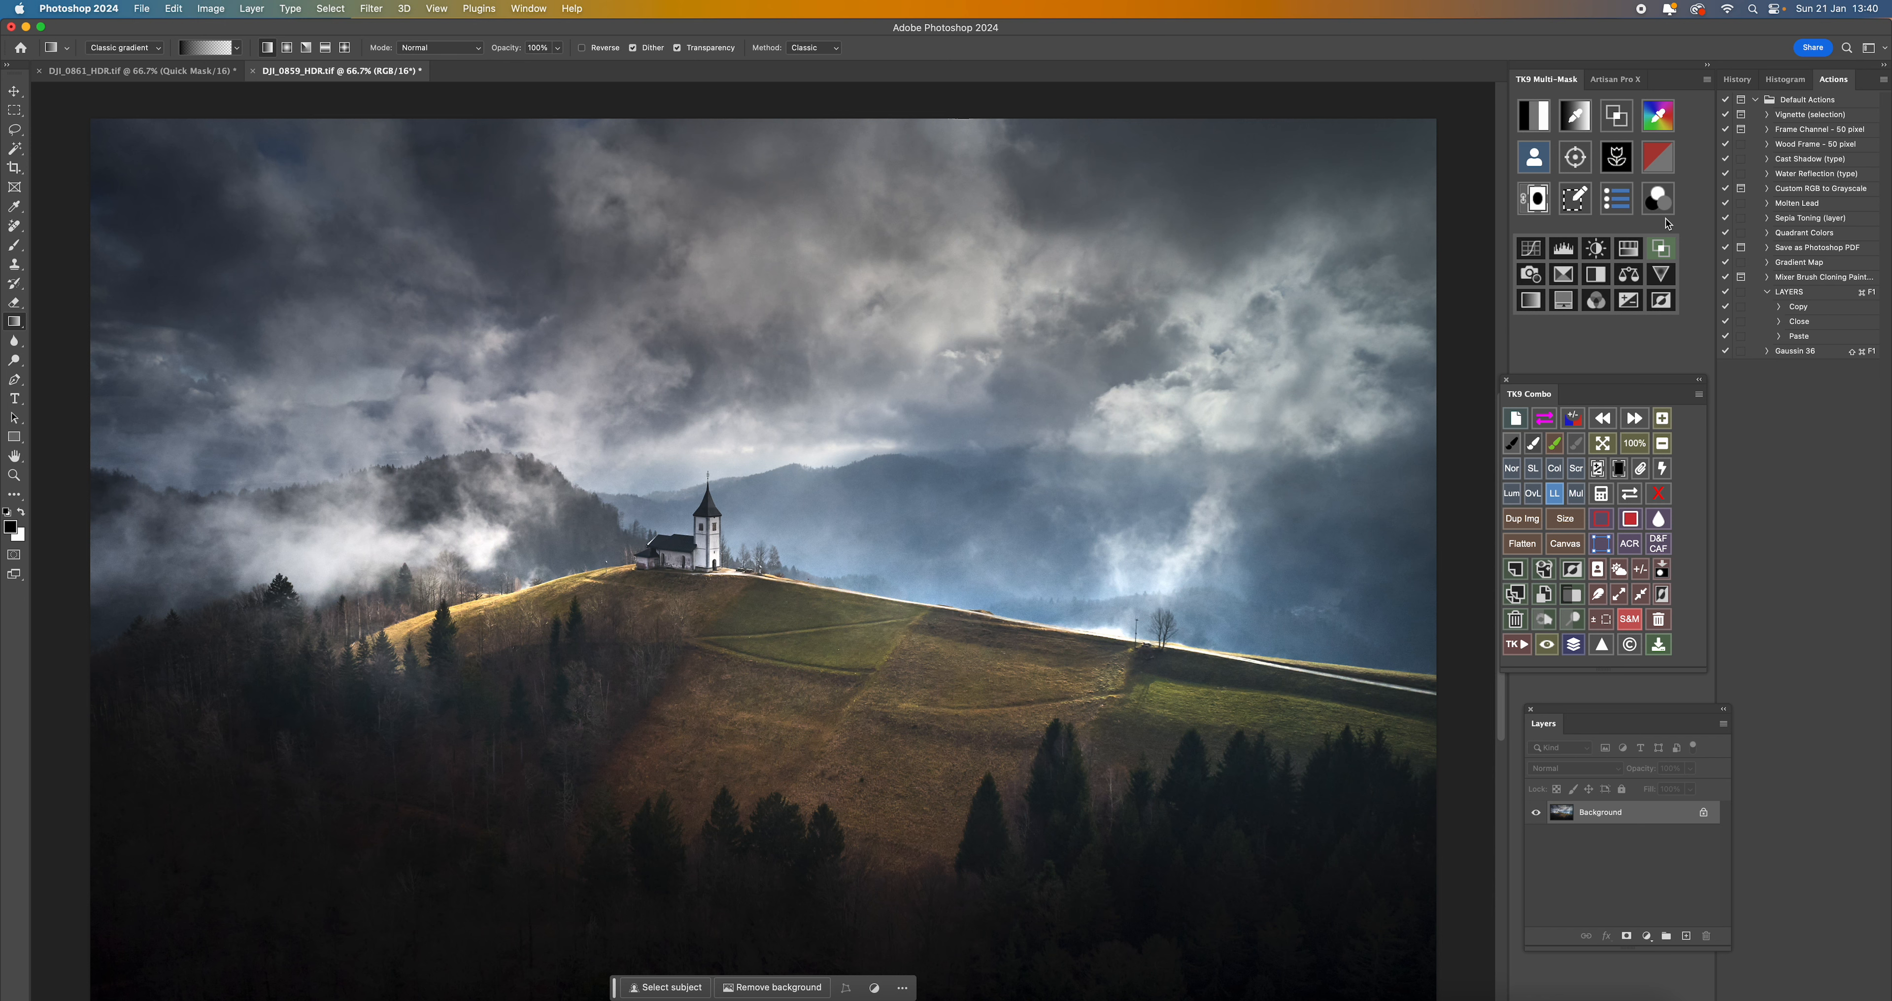
# - Compare the edited image with its opening history state, and view the two DJI_0859_HDR.dng variants in Capture One before returning to Photoshop
pyautogui.click(1748, 83)
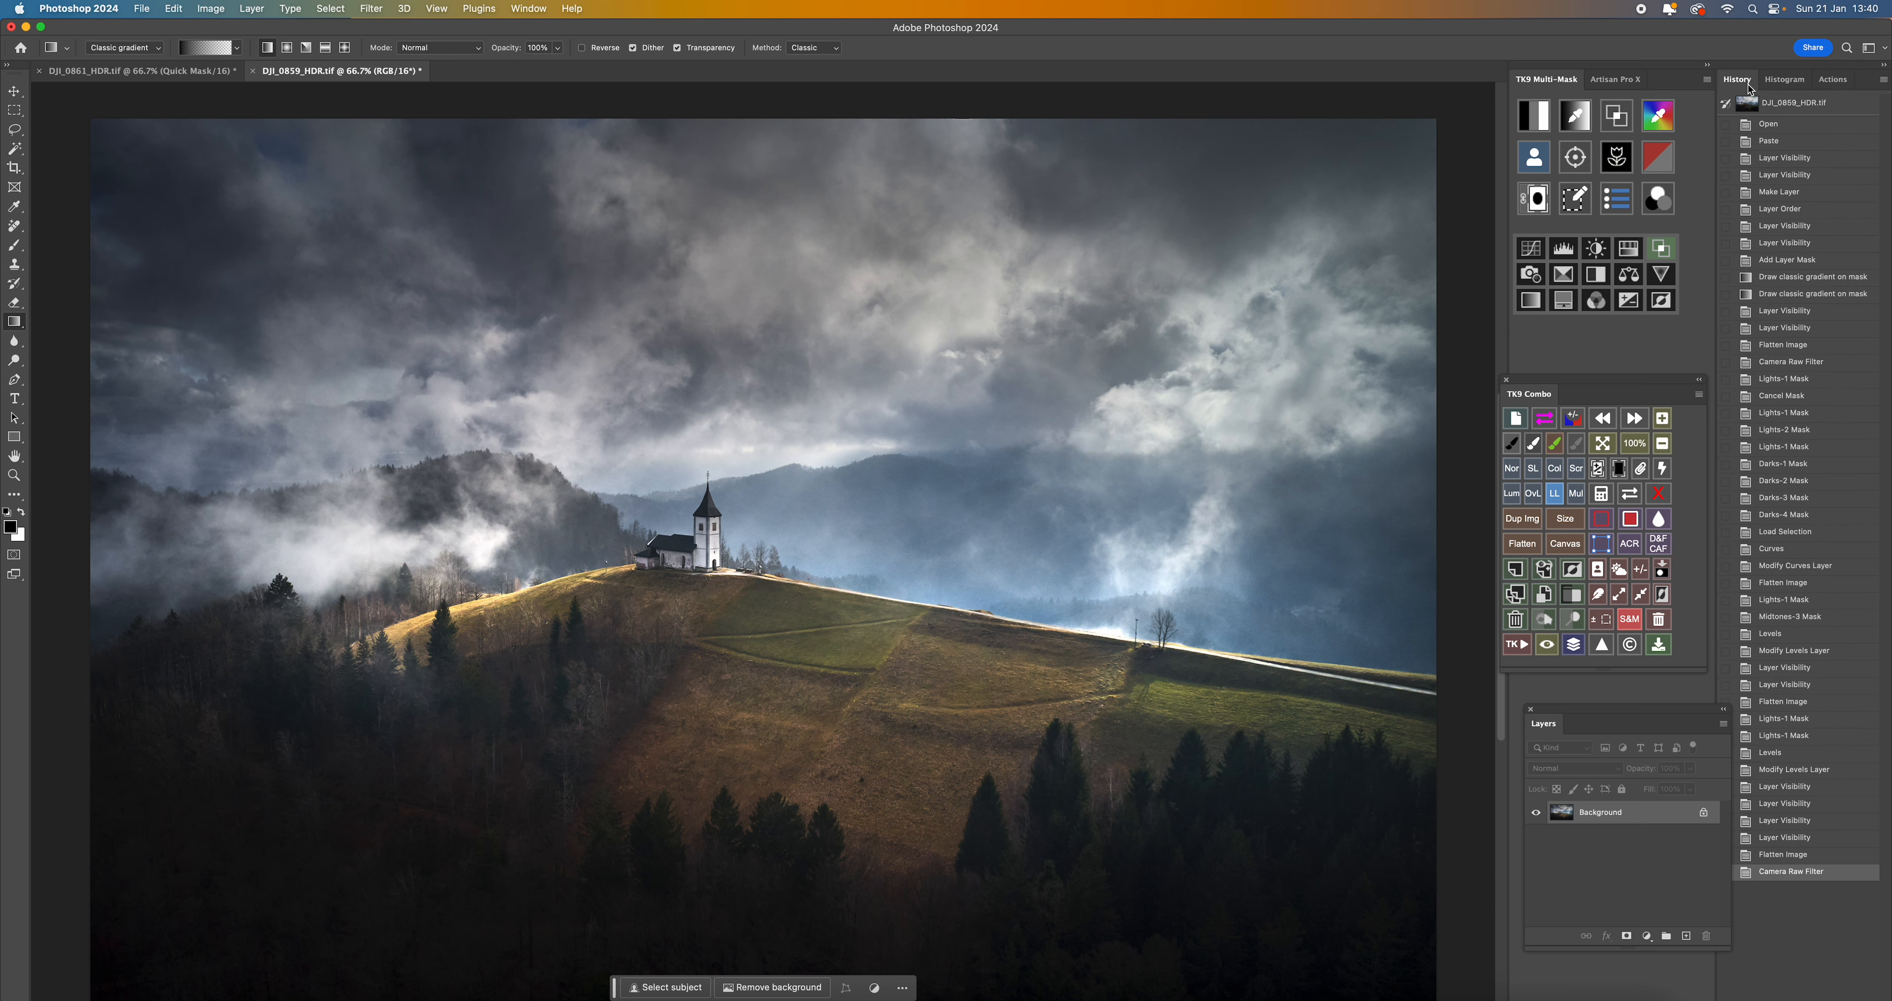
pyautogui.click(1798, 107)
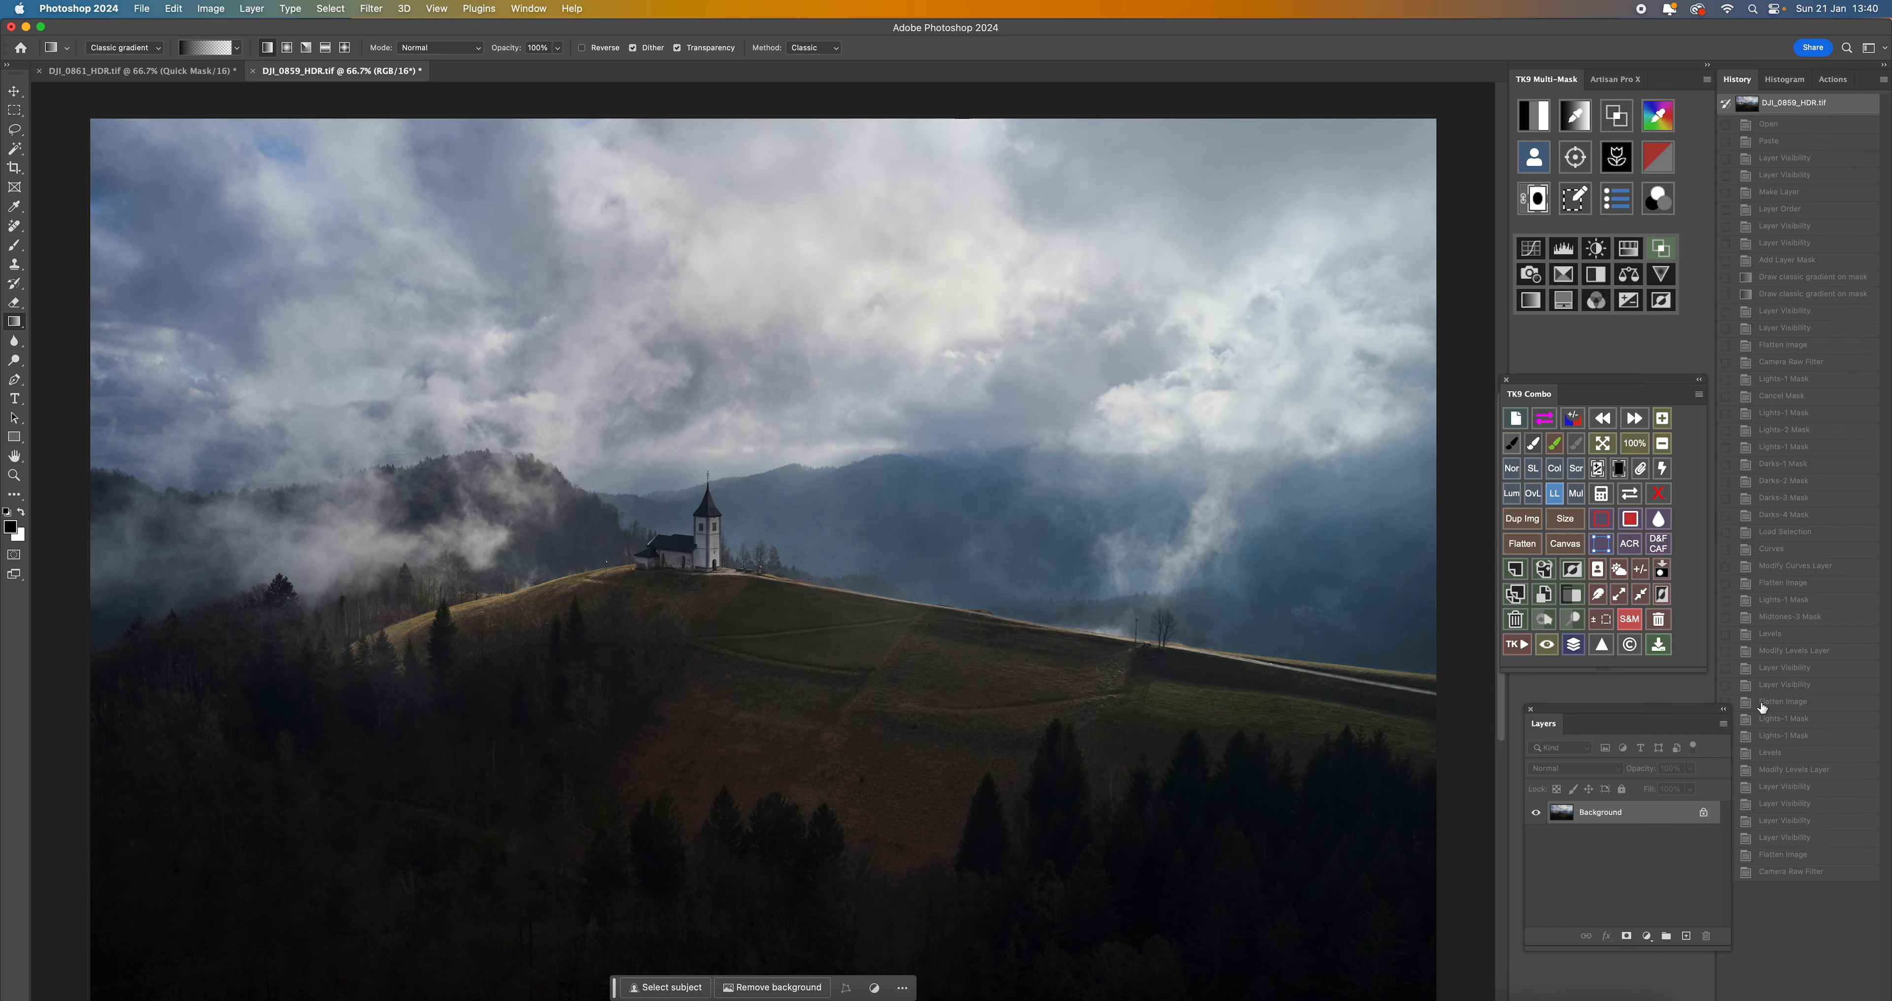
pyautogui.click(1787, 872)
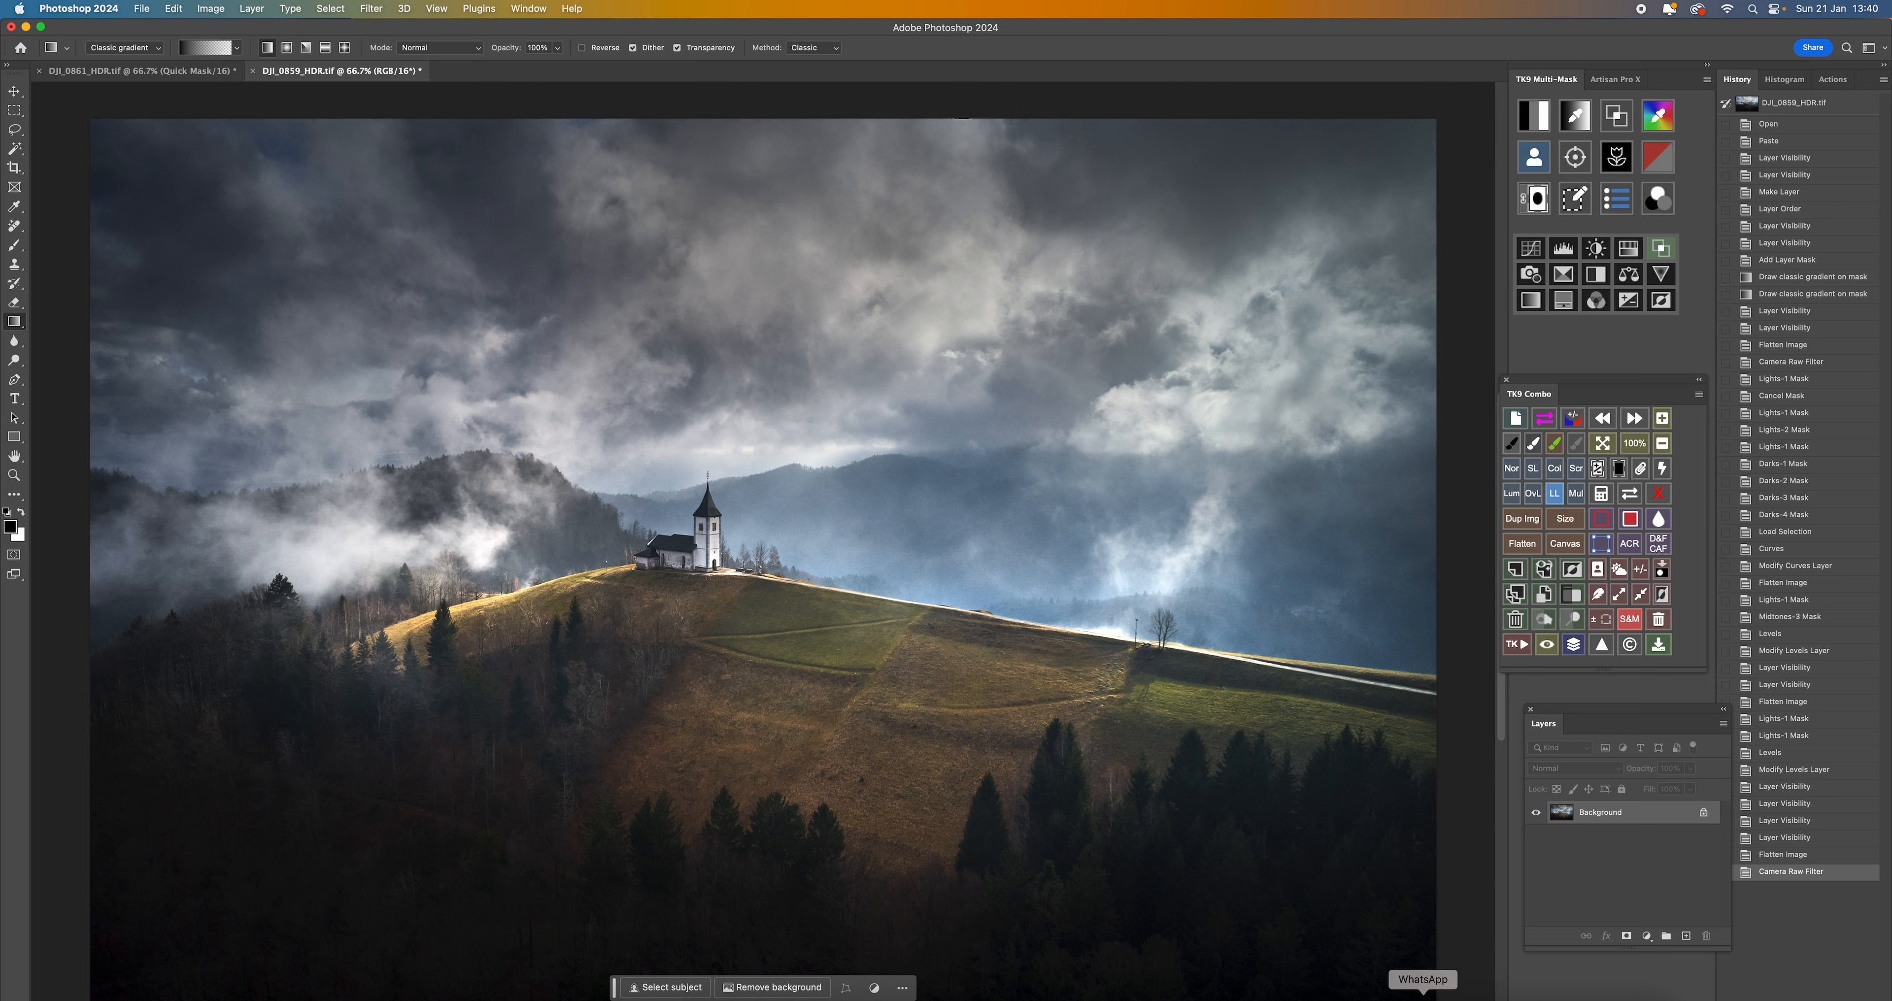
pyautogui.click(1272, 997)
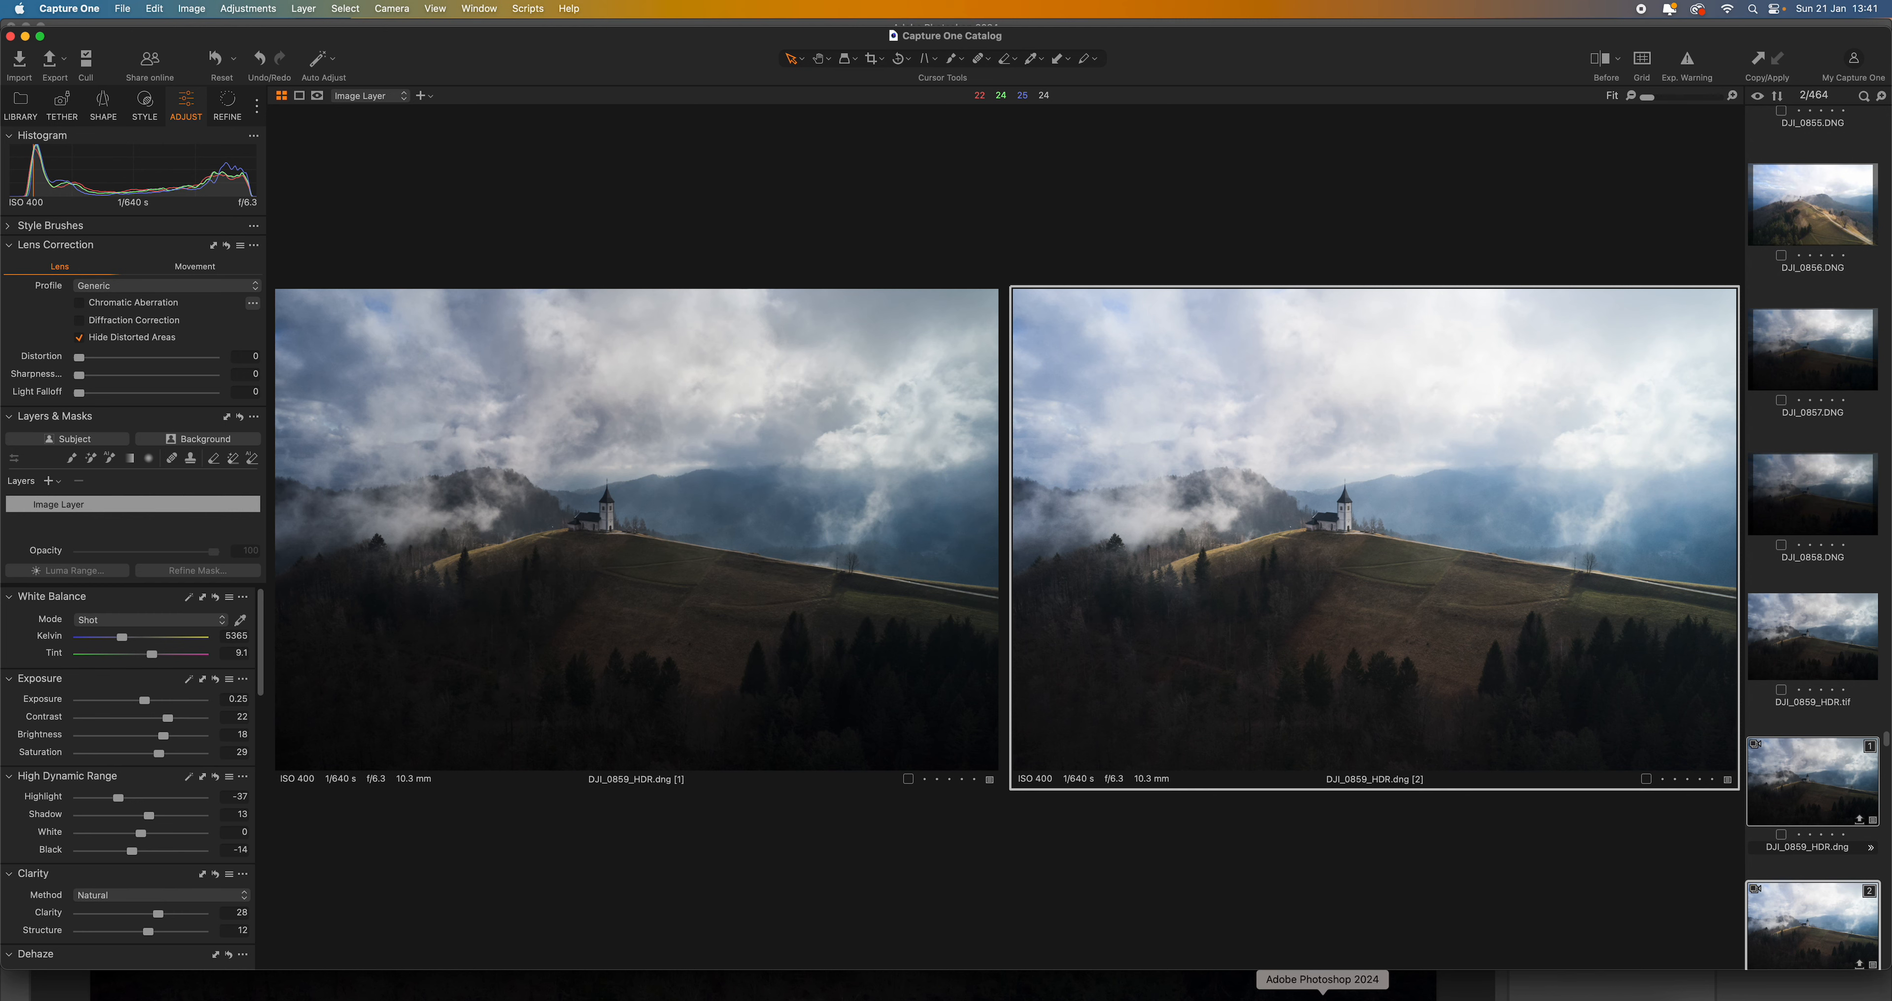
pyautogui.click(1322, 997)
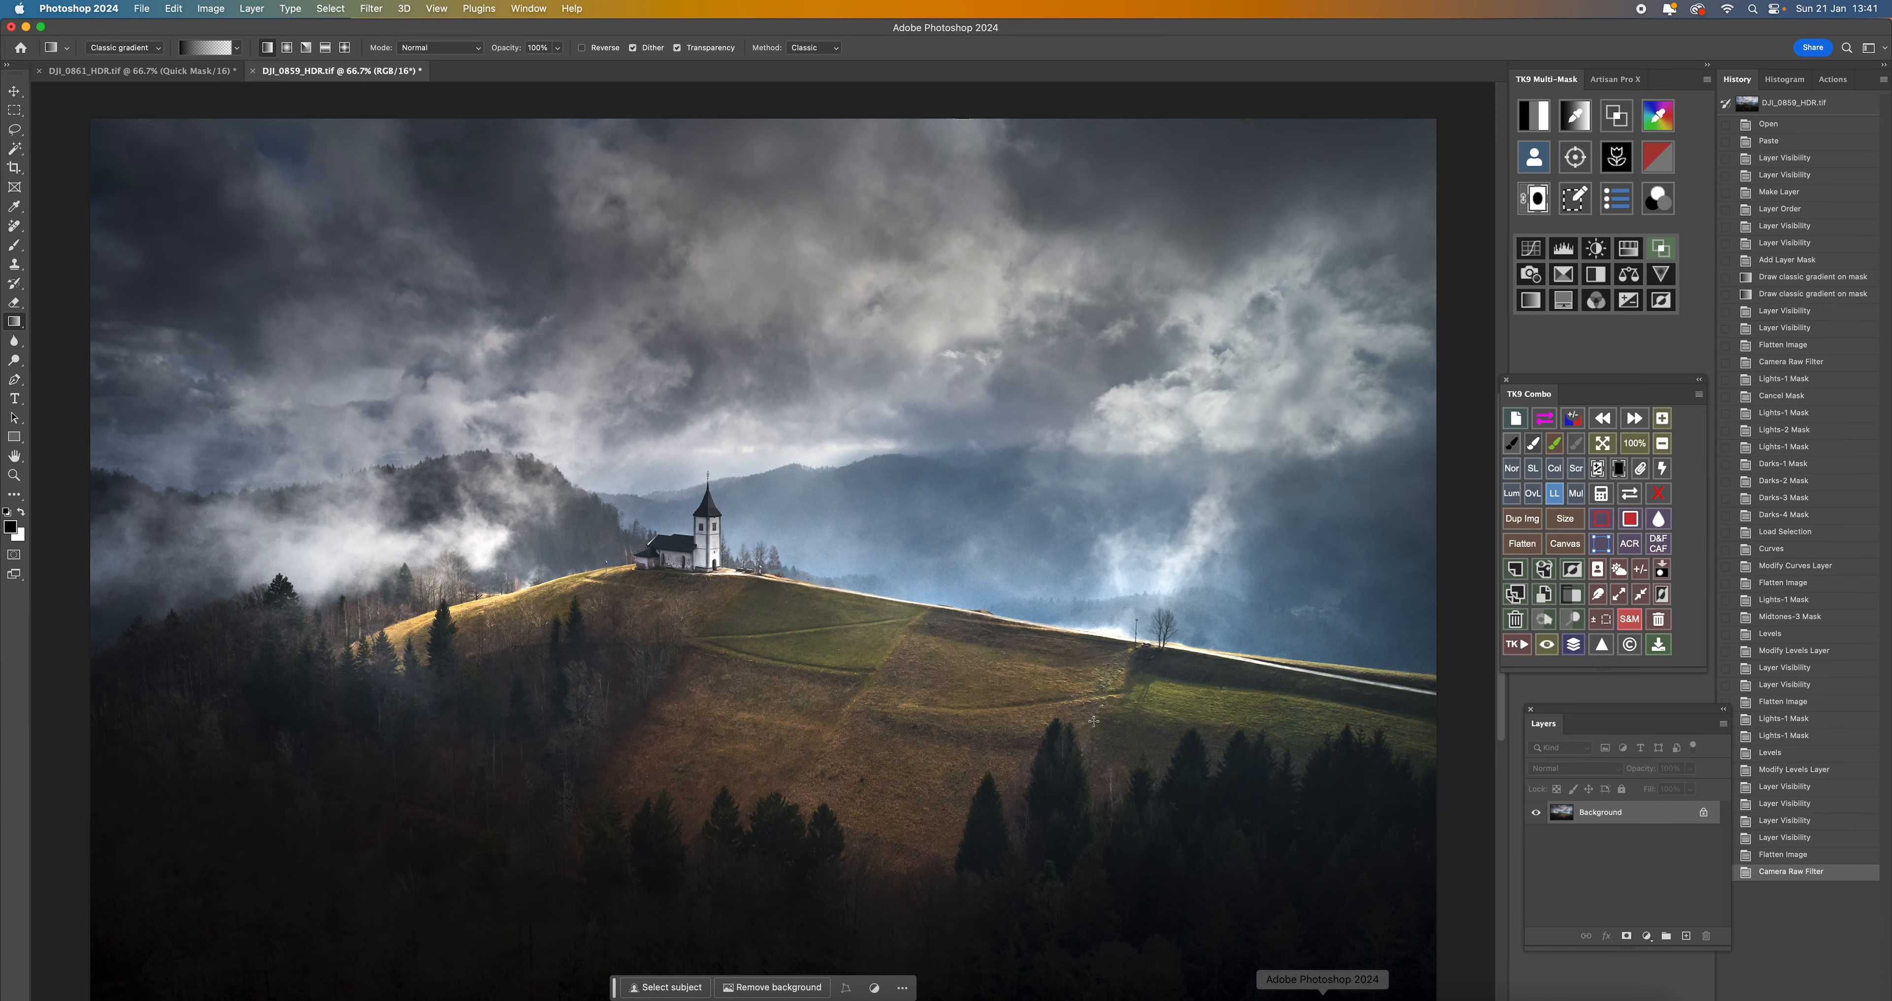
# - Alternate between DJI_0861_HDR.tif and DJI_0859_HDR.tif to judge the differences in contrast and light
pyautogui.click(109, 73)
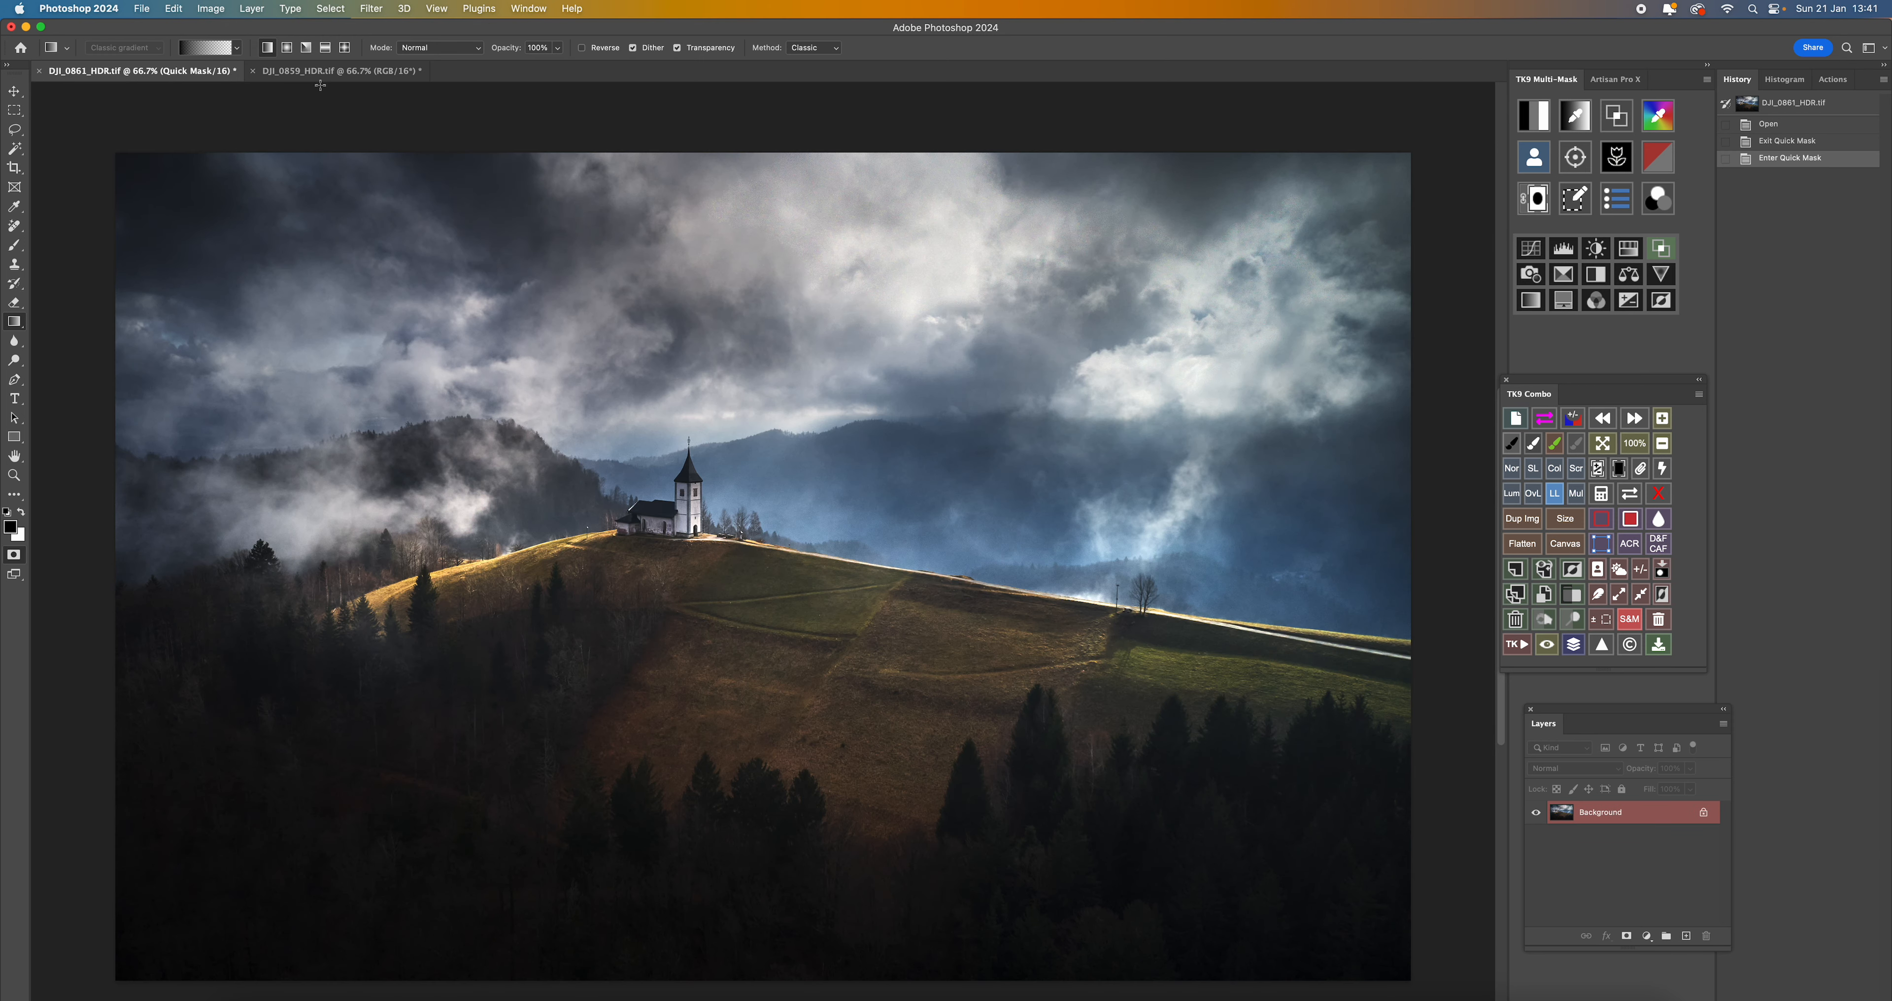
pyautogui.click(342, 72)
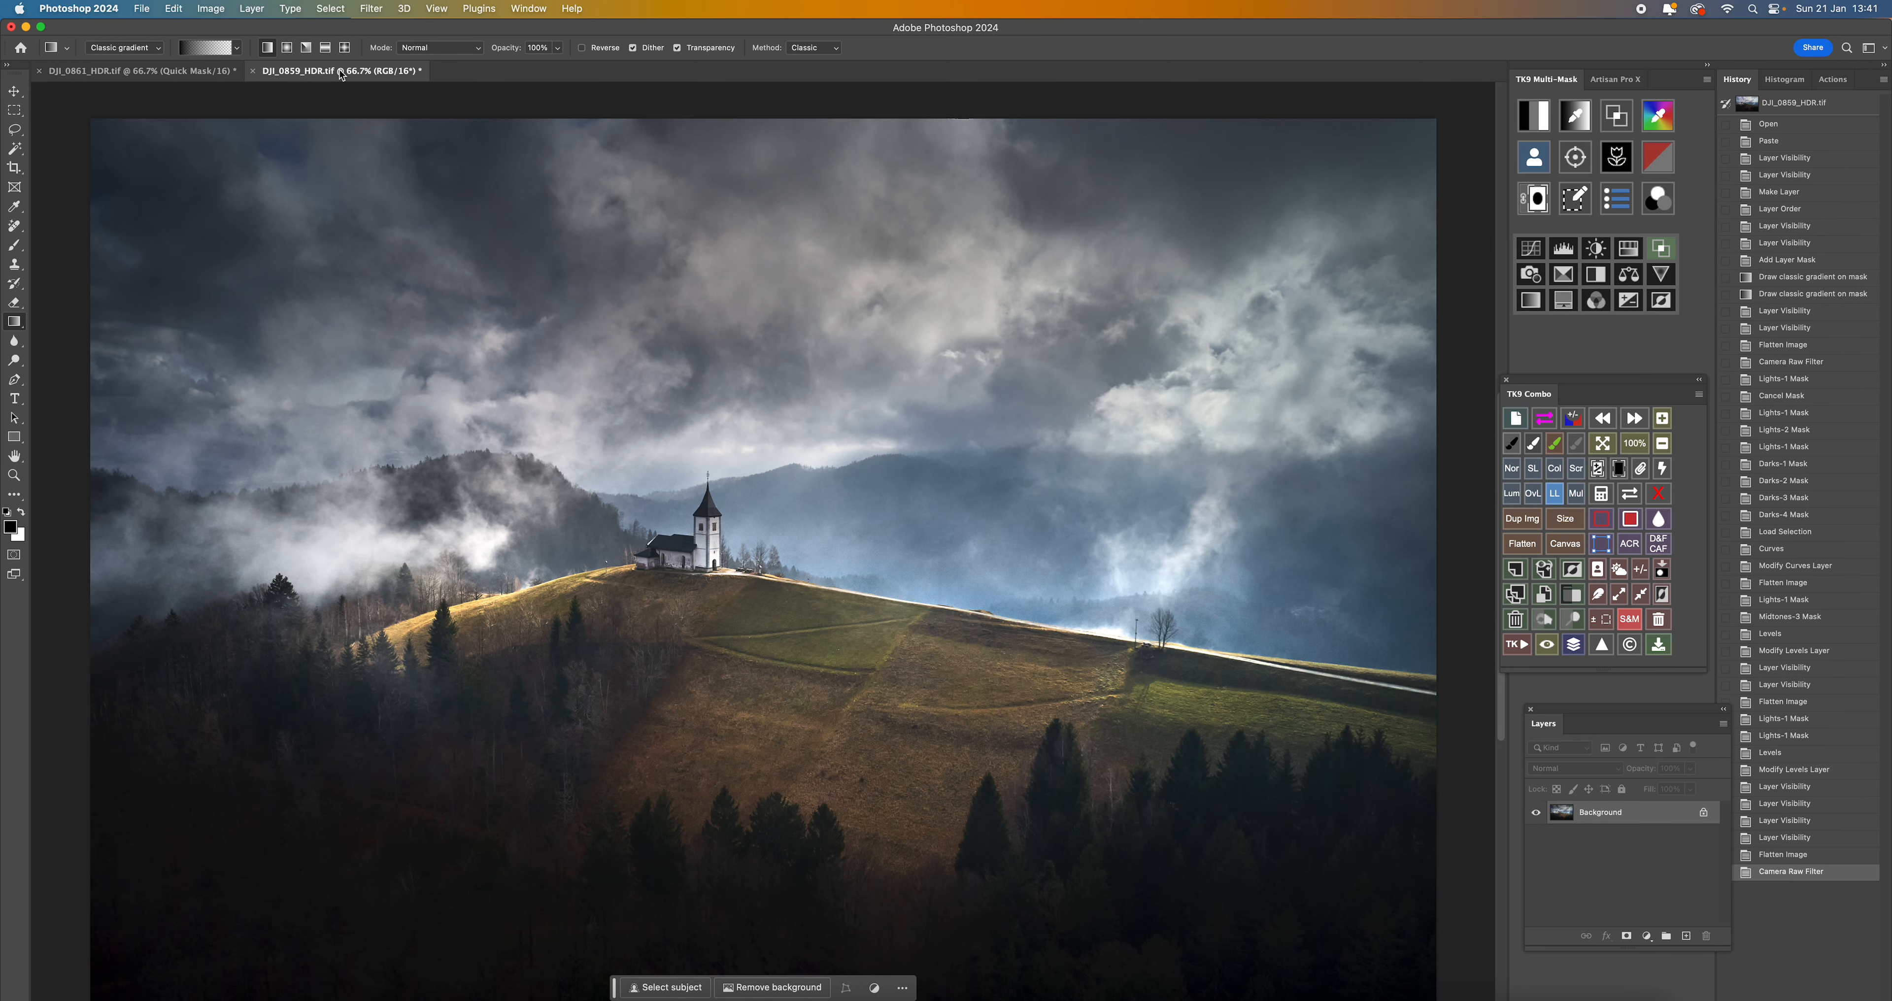
pyautogui.hotkey('ctrl', 'Tab')
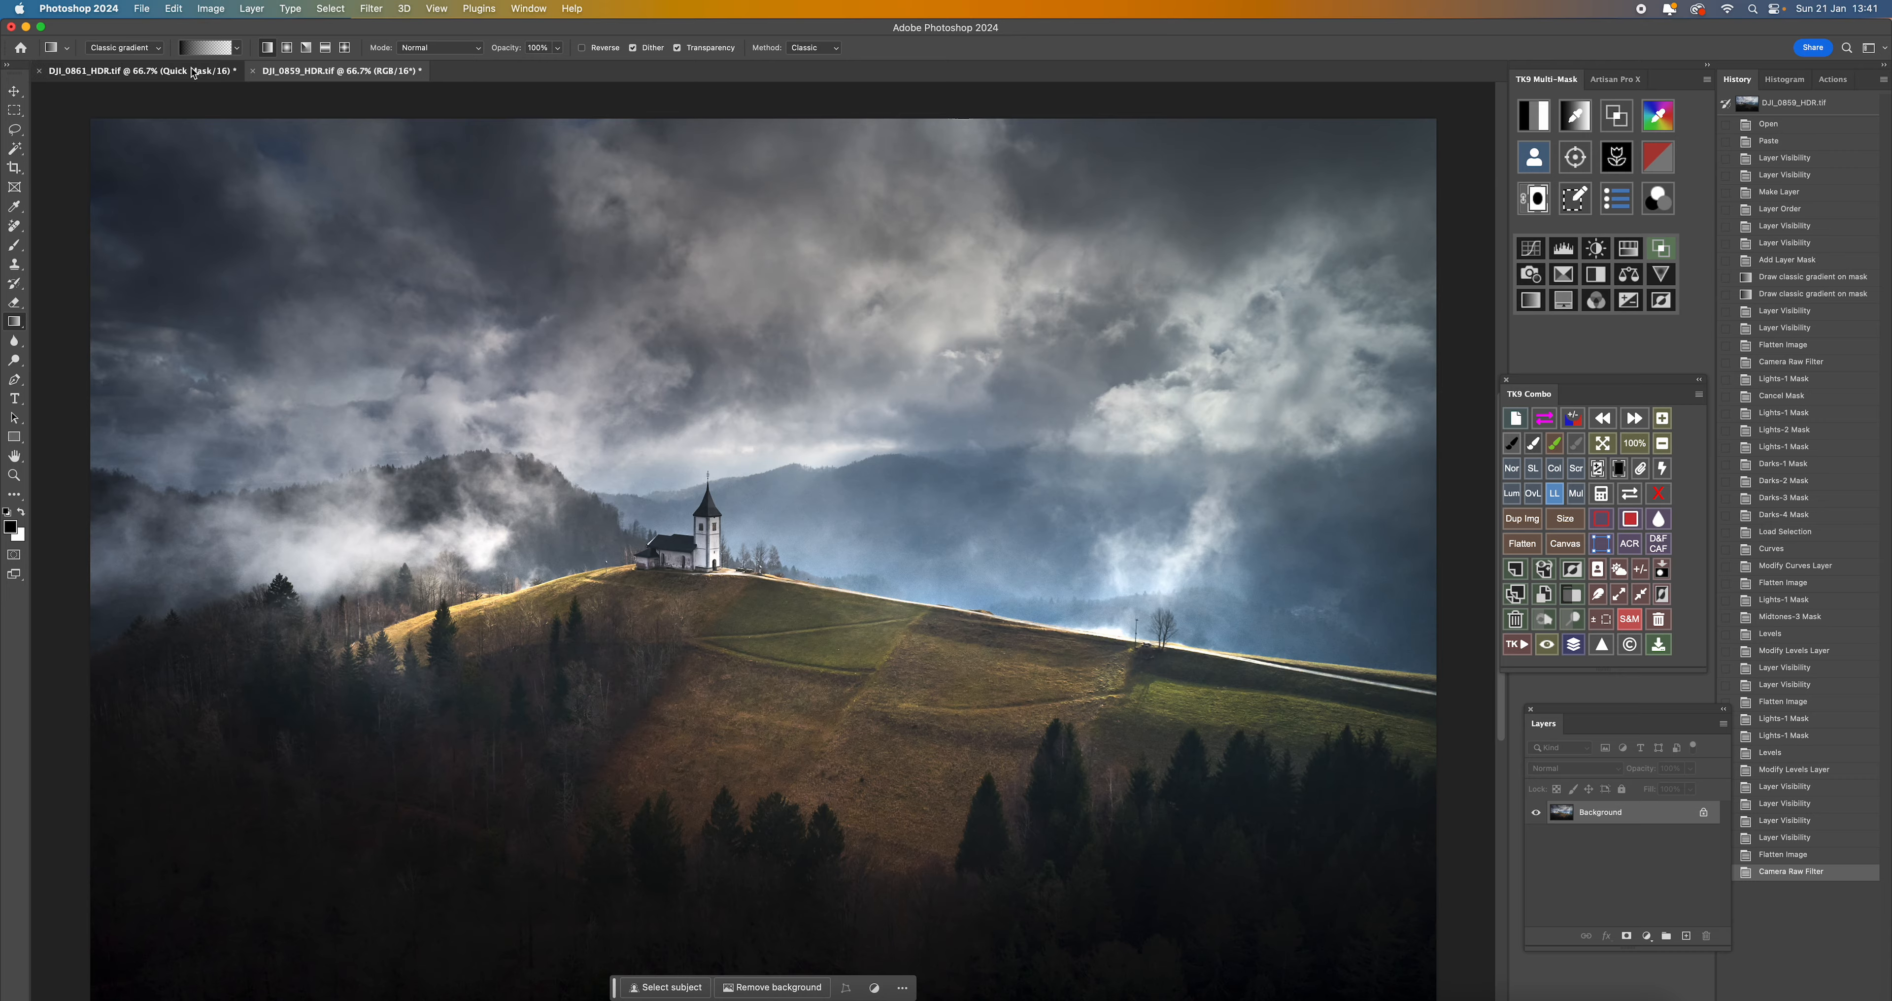
pyautogui.click(341, 73)
pyautogui.click(170, 77)
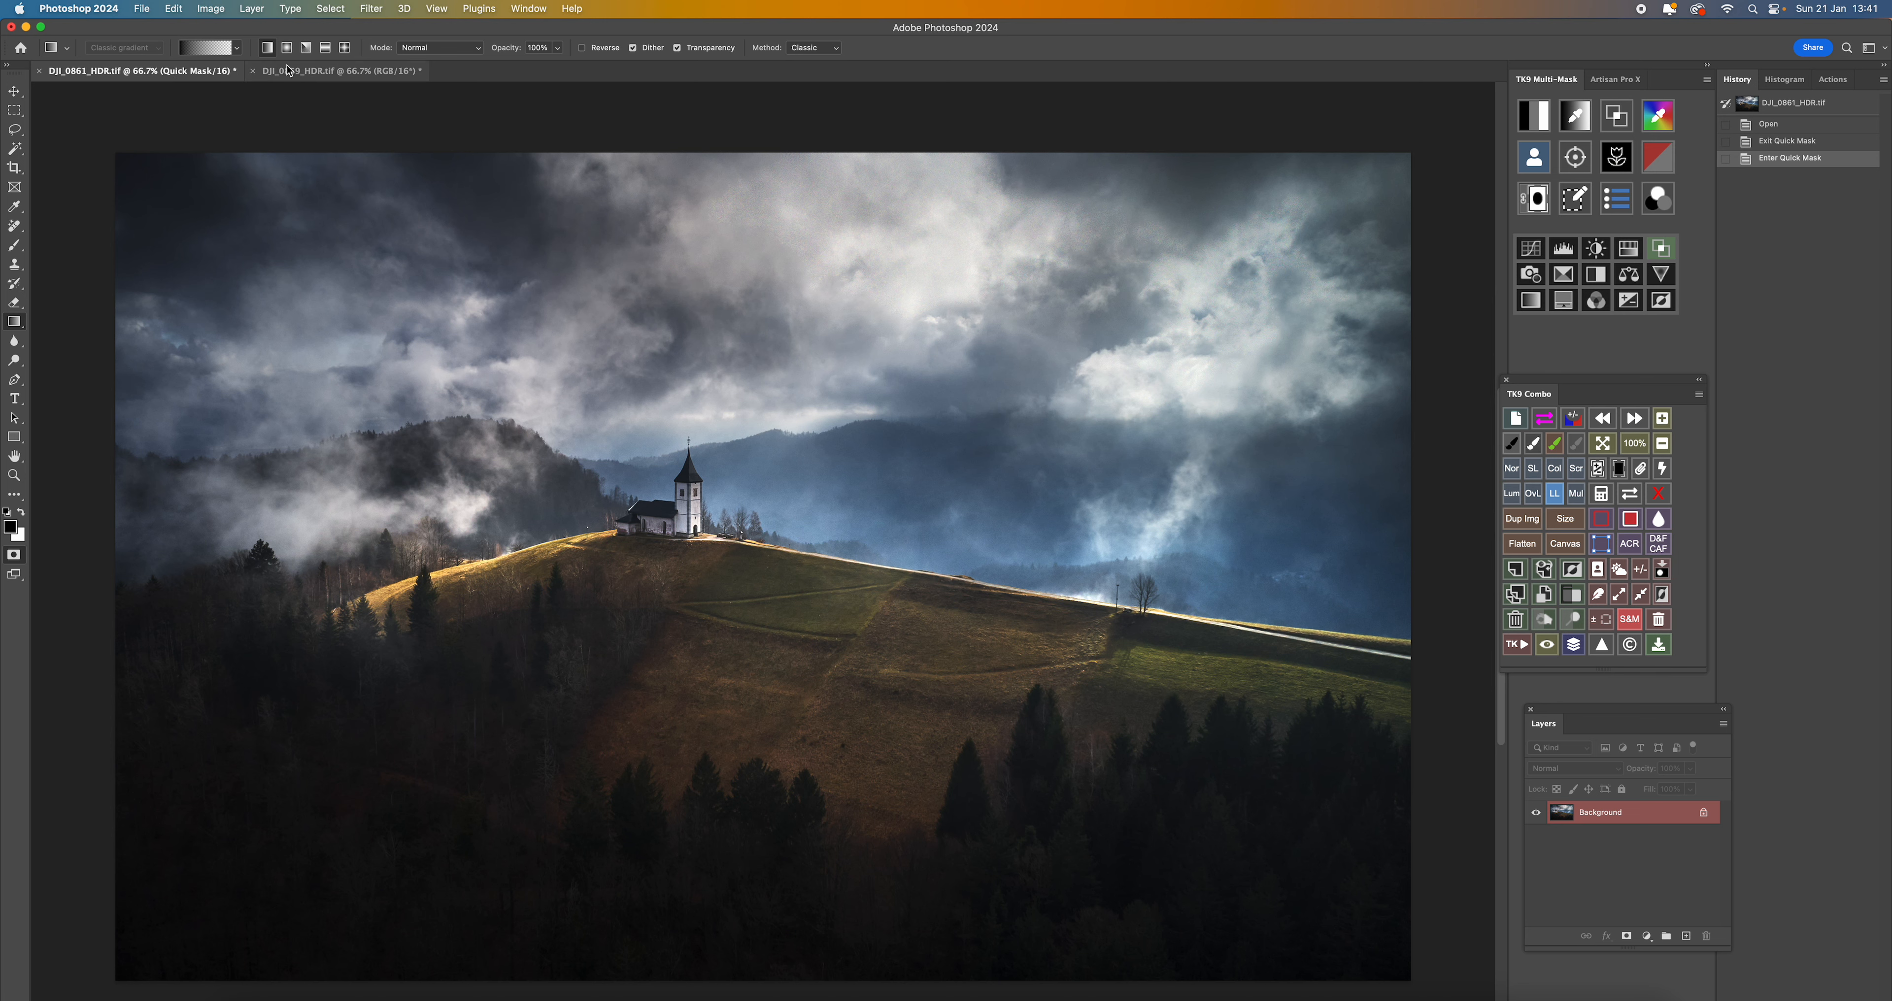
pyautogui.click(341, 74)
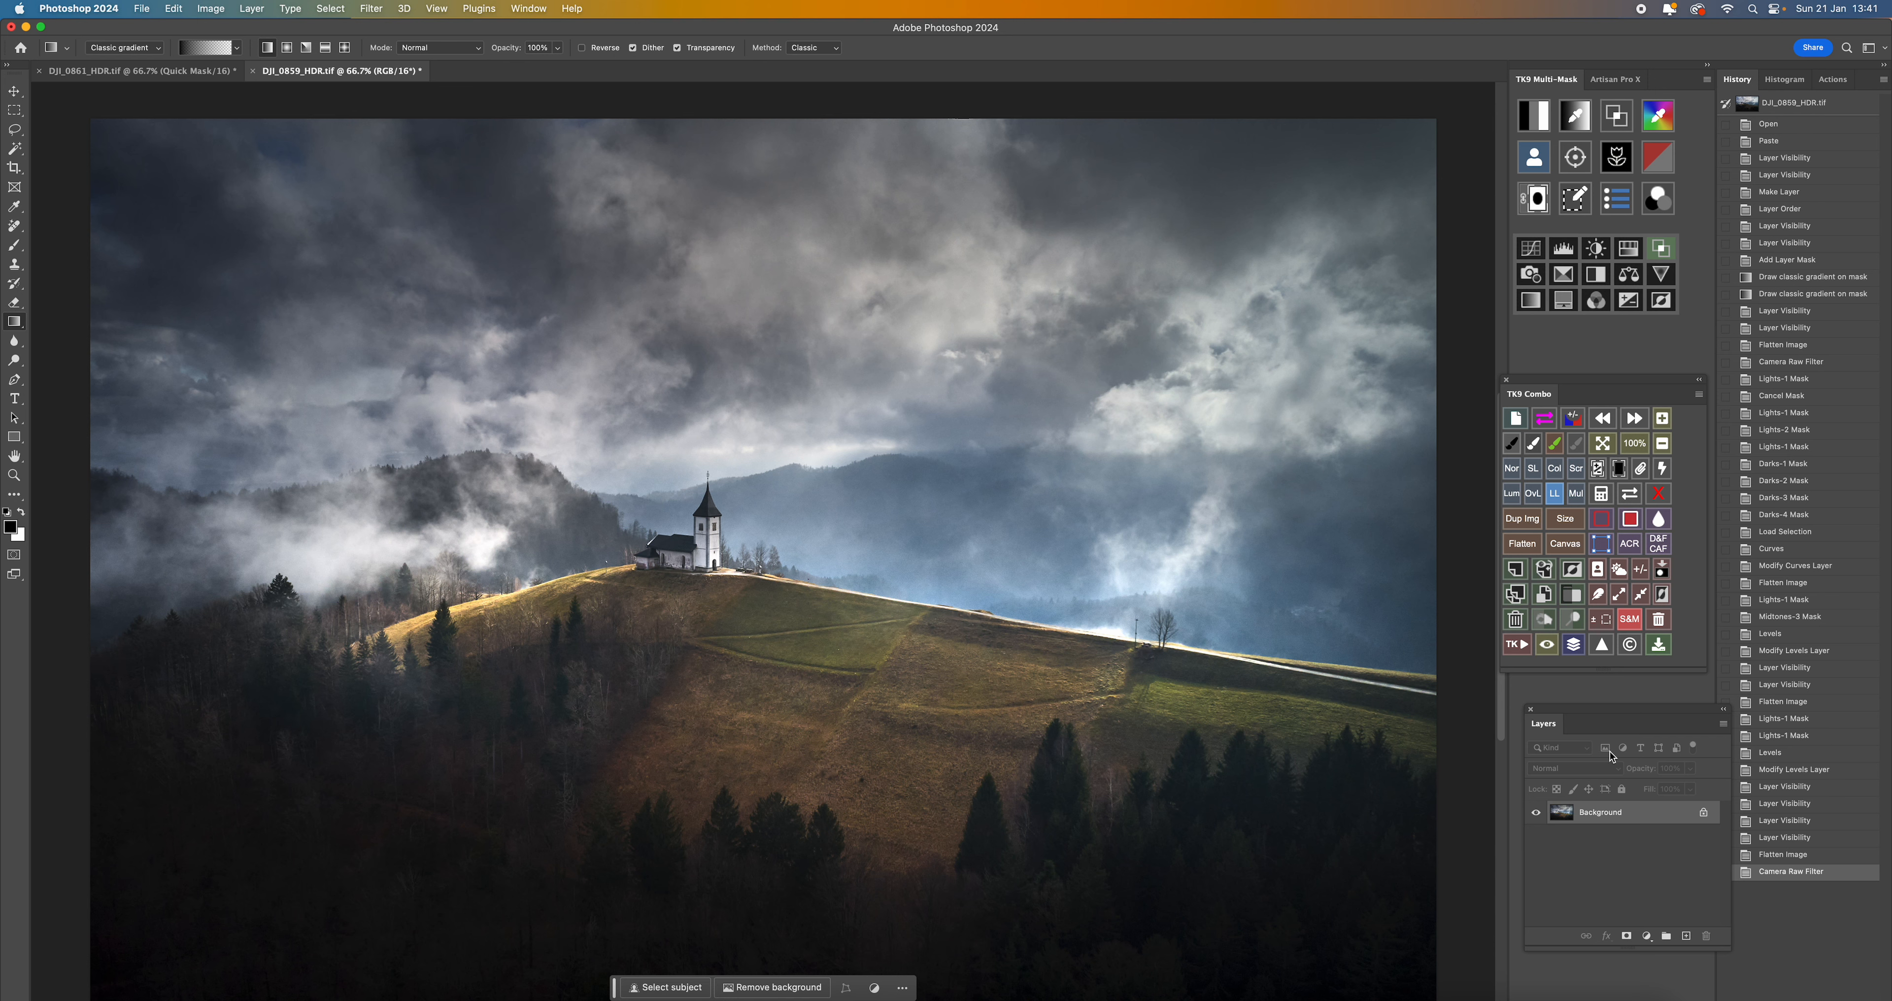
# - Add a Curves adjustment with a slightly lifted black point, lowered shadows, midtones raised to output 137 and highlights to output 209
pyautogui.click(1531, 248)
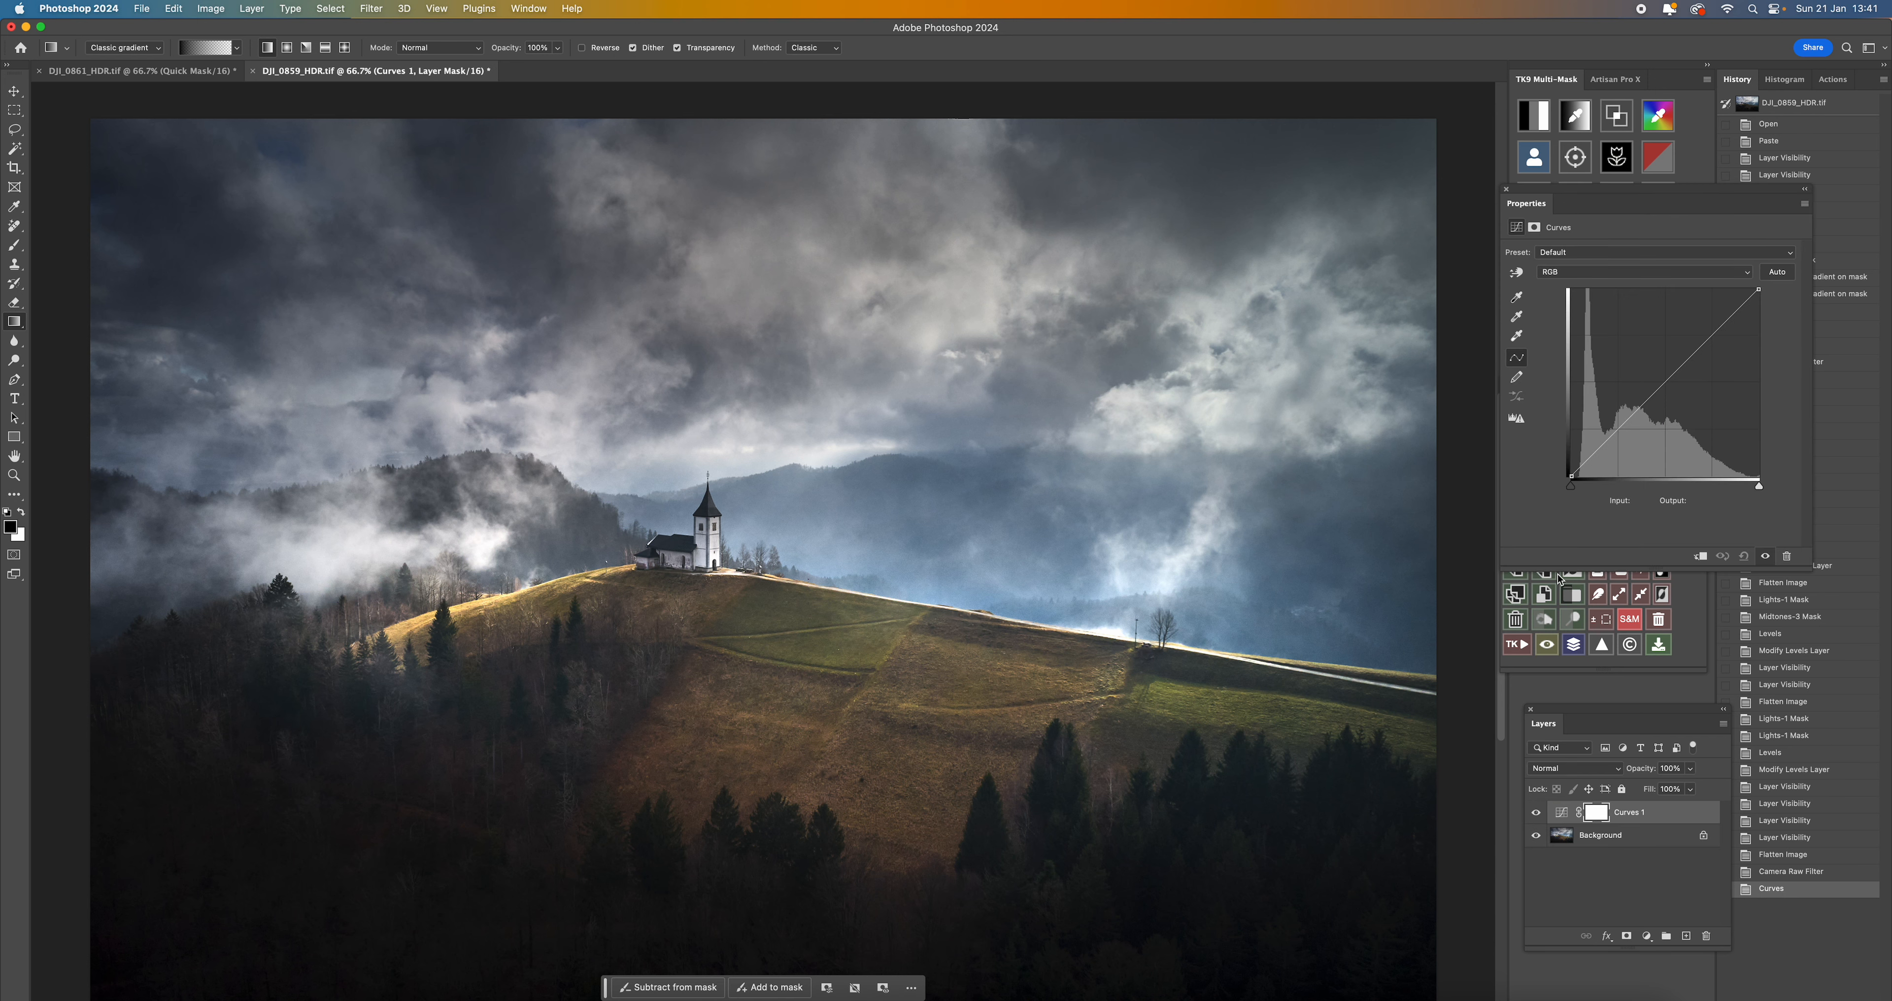
pyautogui.click(1571, 476)
pyautogui.moveTo(1571, 476); pyautogui.dragTo(1572, 471)
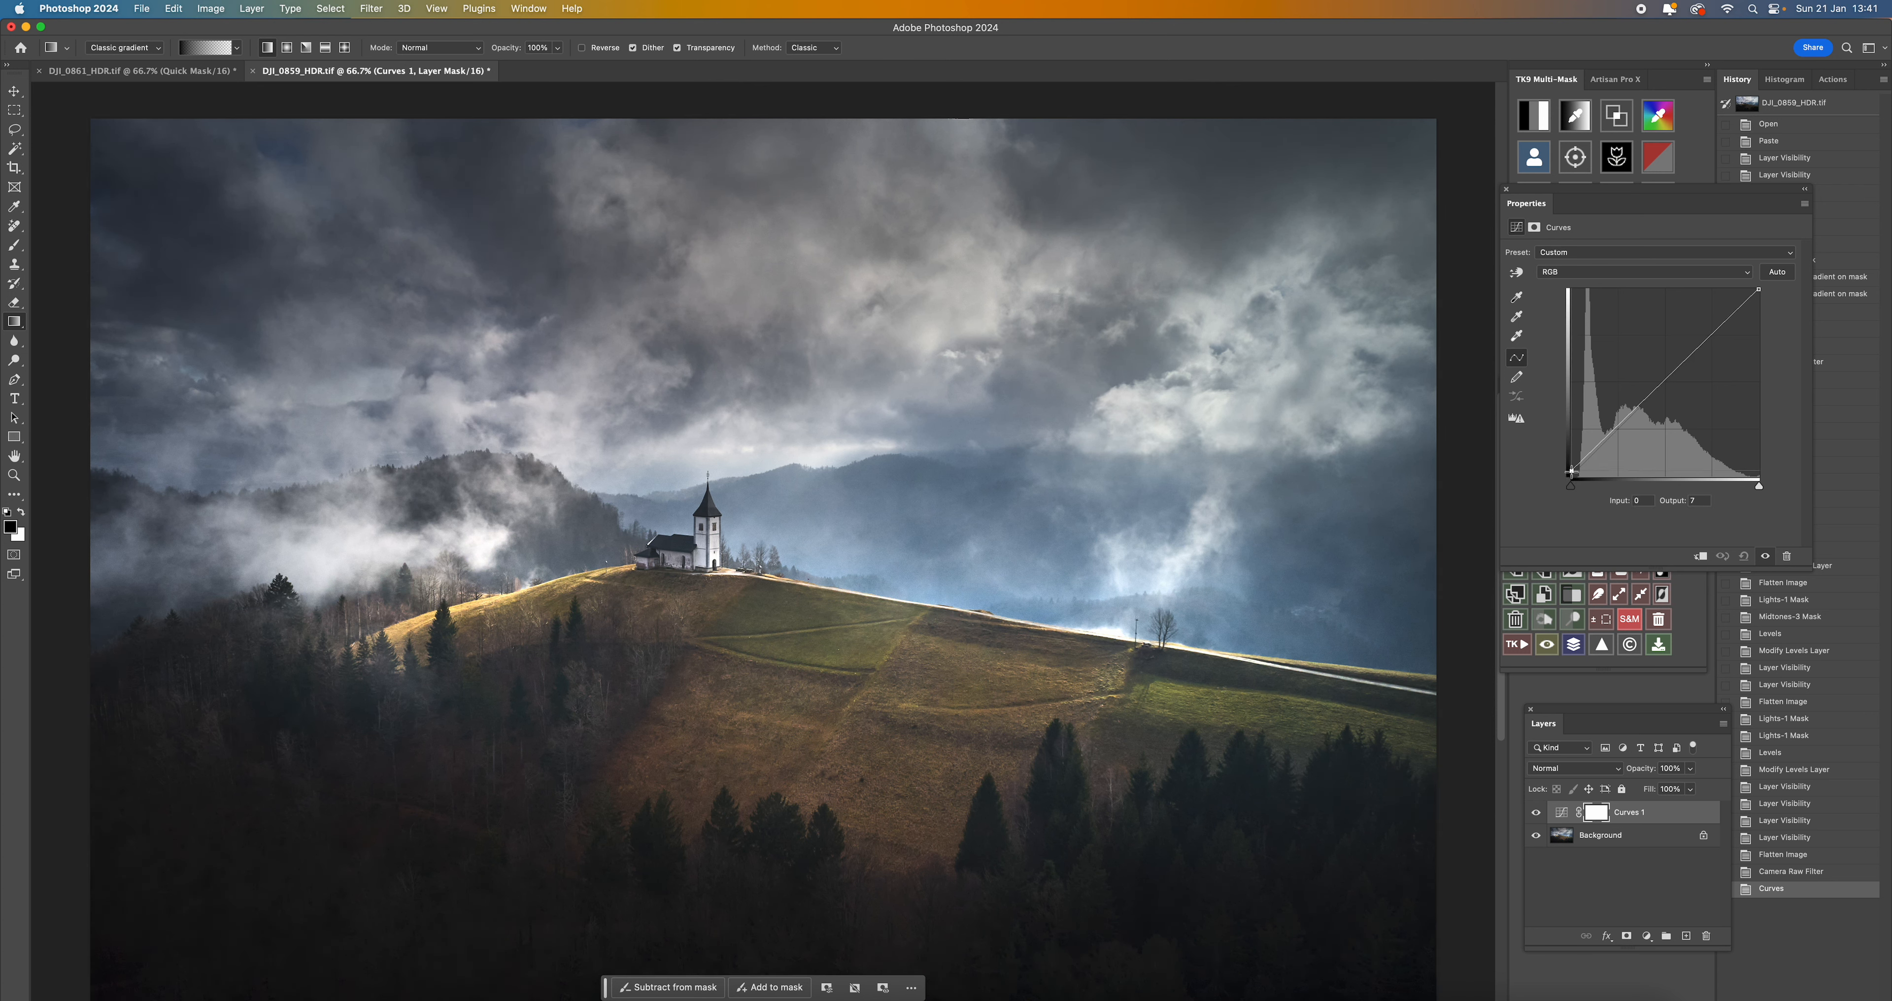
pyautogui.click(1616, 429)
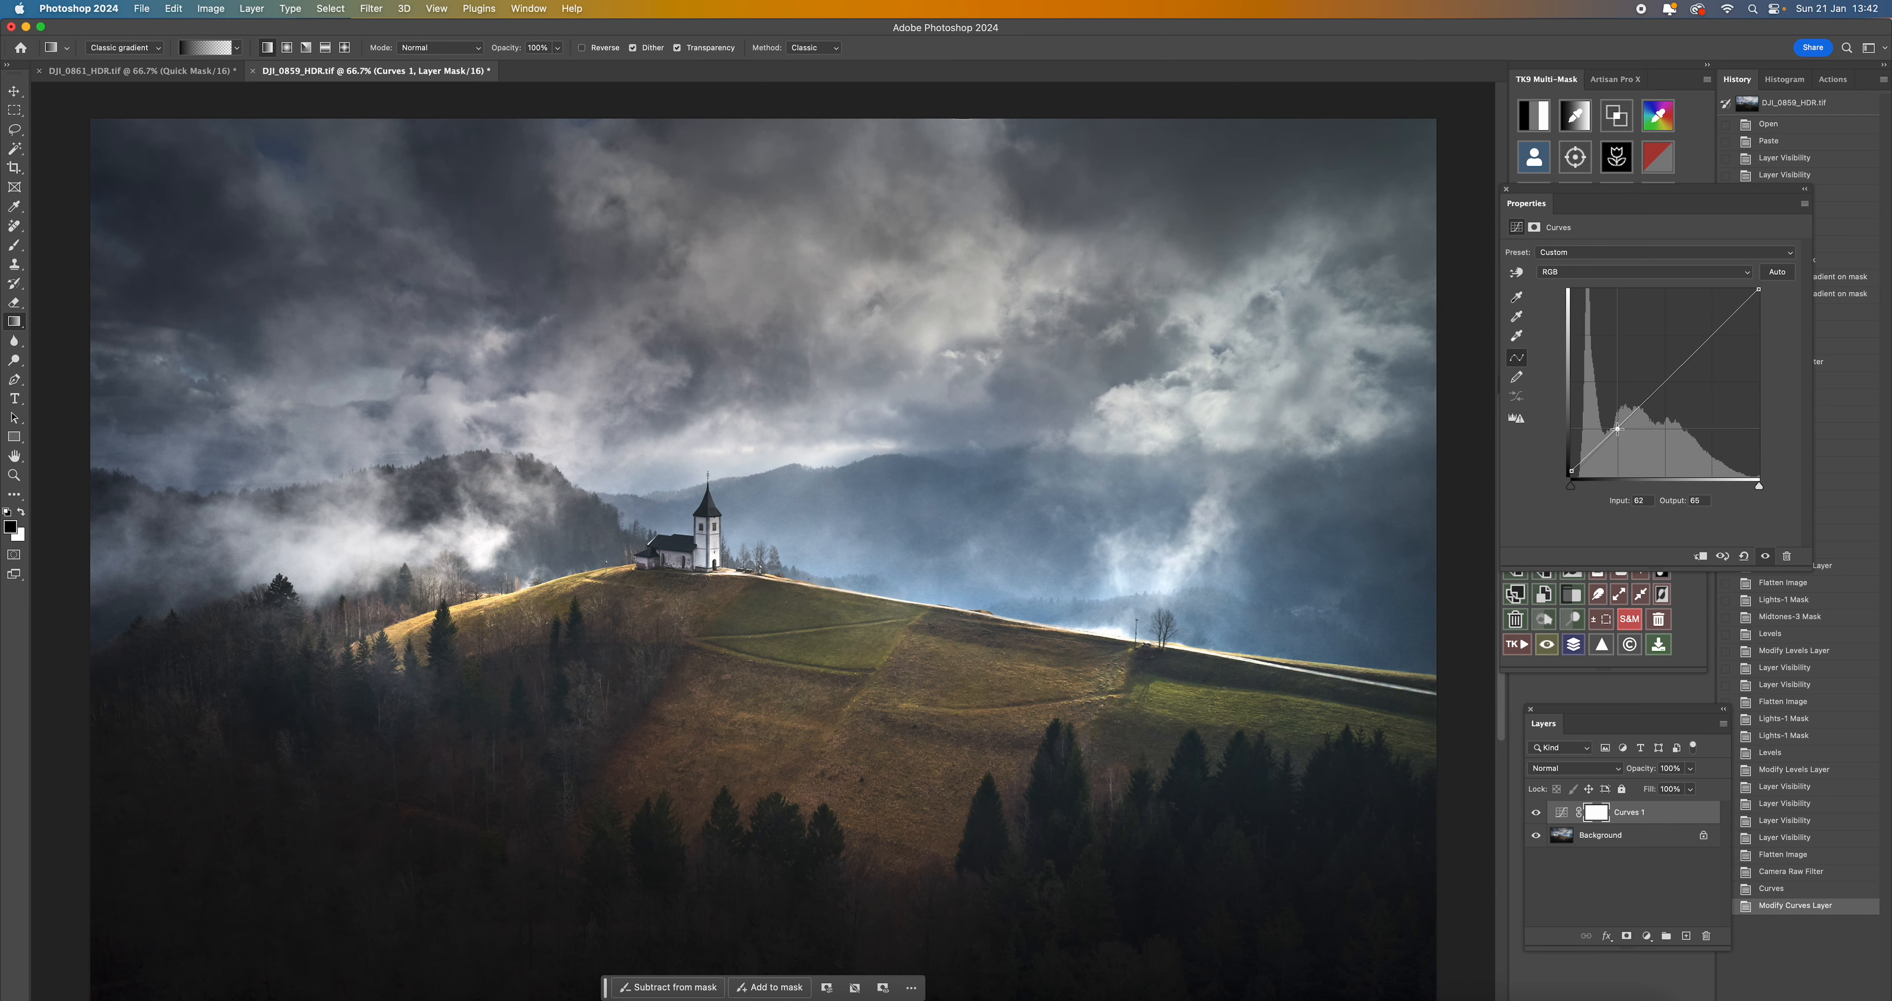
pyautogui.moveTo(1617, 428); pyautogui.dragTo(1617, 434)
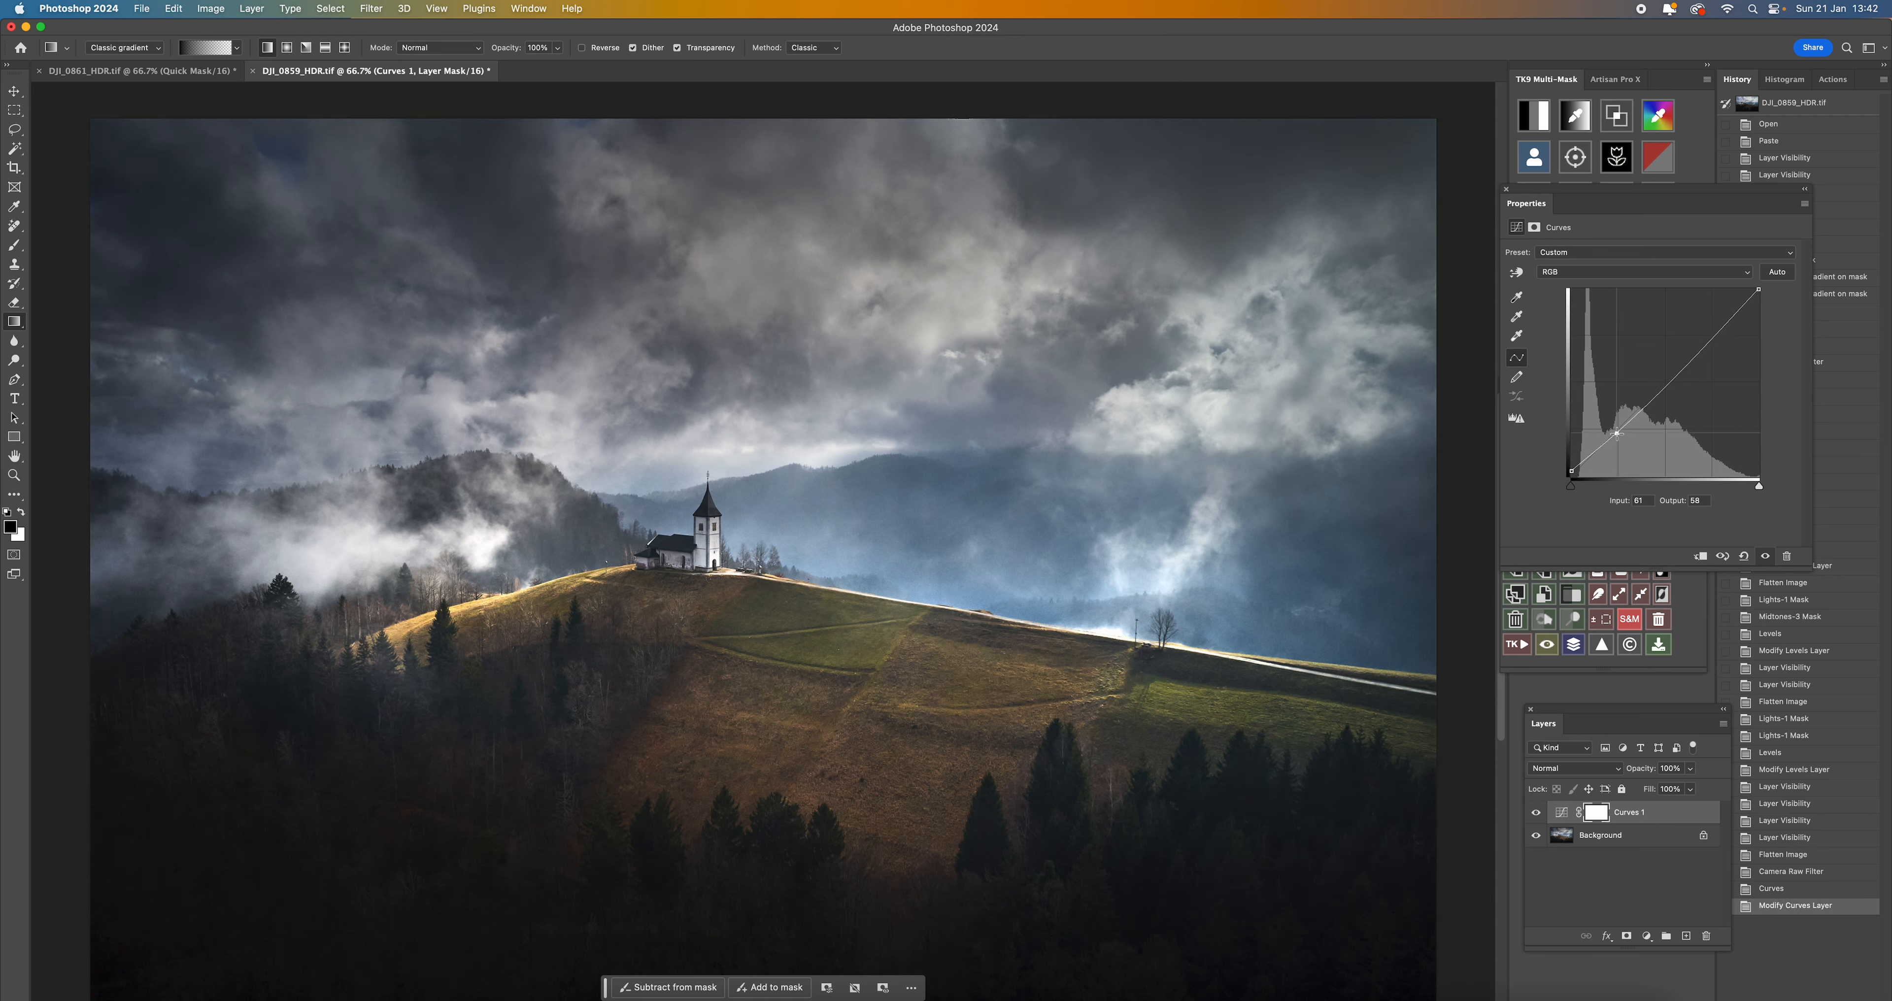
pyautogui.click(1667, 379)
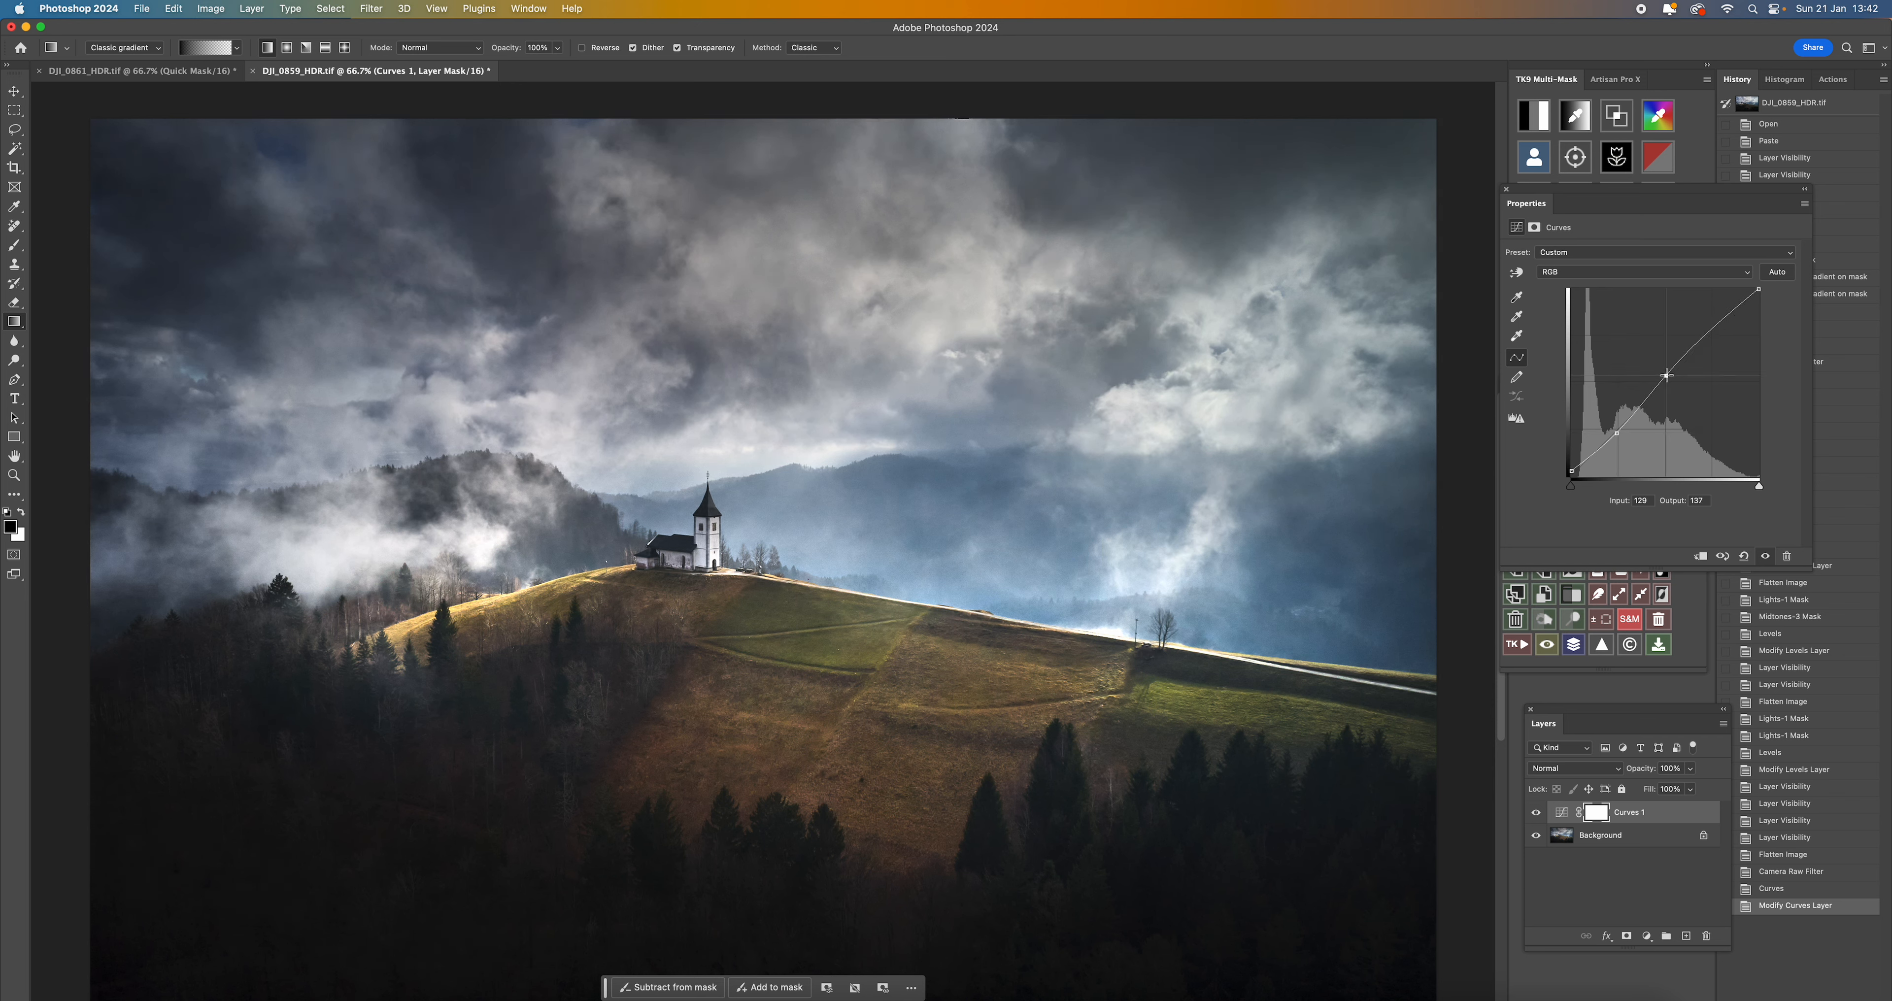
pyautogui.moveTo(1716, 329); pyautogui.dragTo(1717, 323)
# - Check the image without and with the Curves 1 layer, and flatten the image
pyautogui.click(1535, 813)
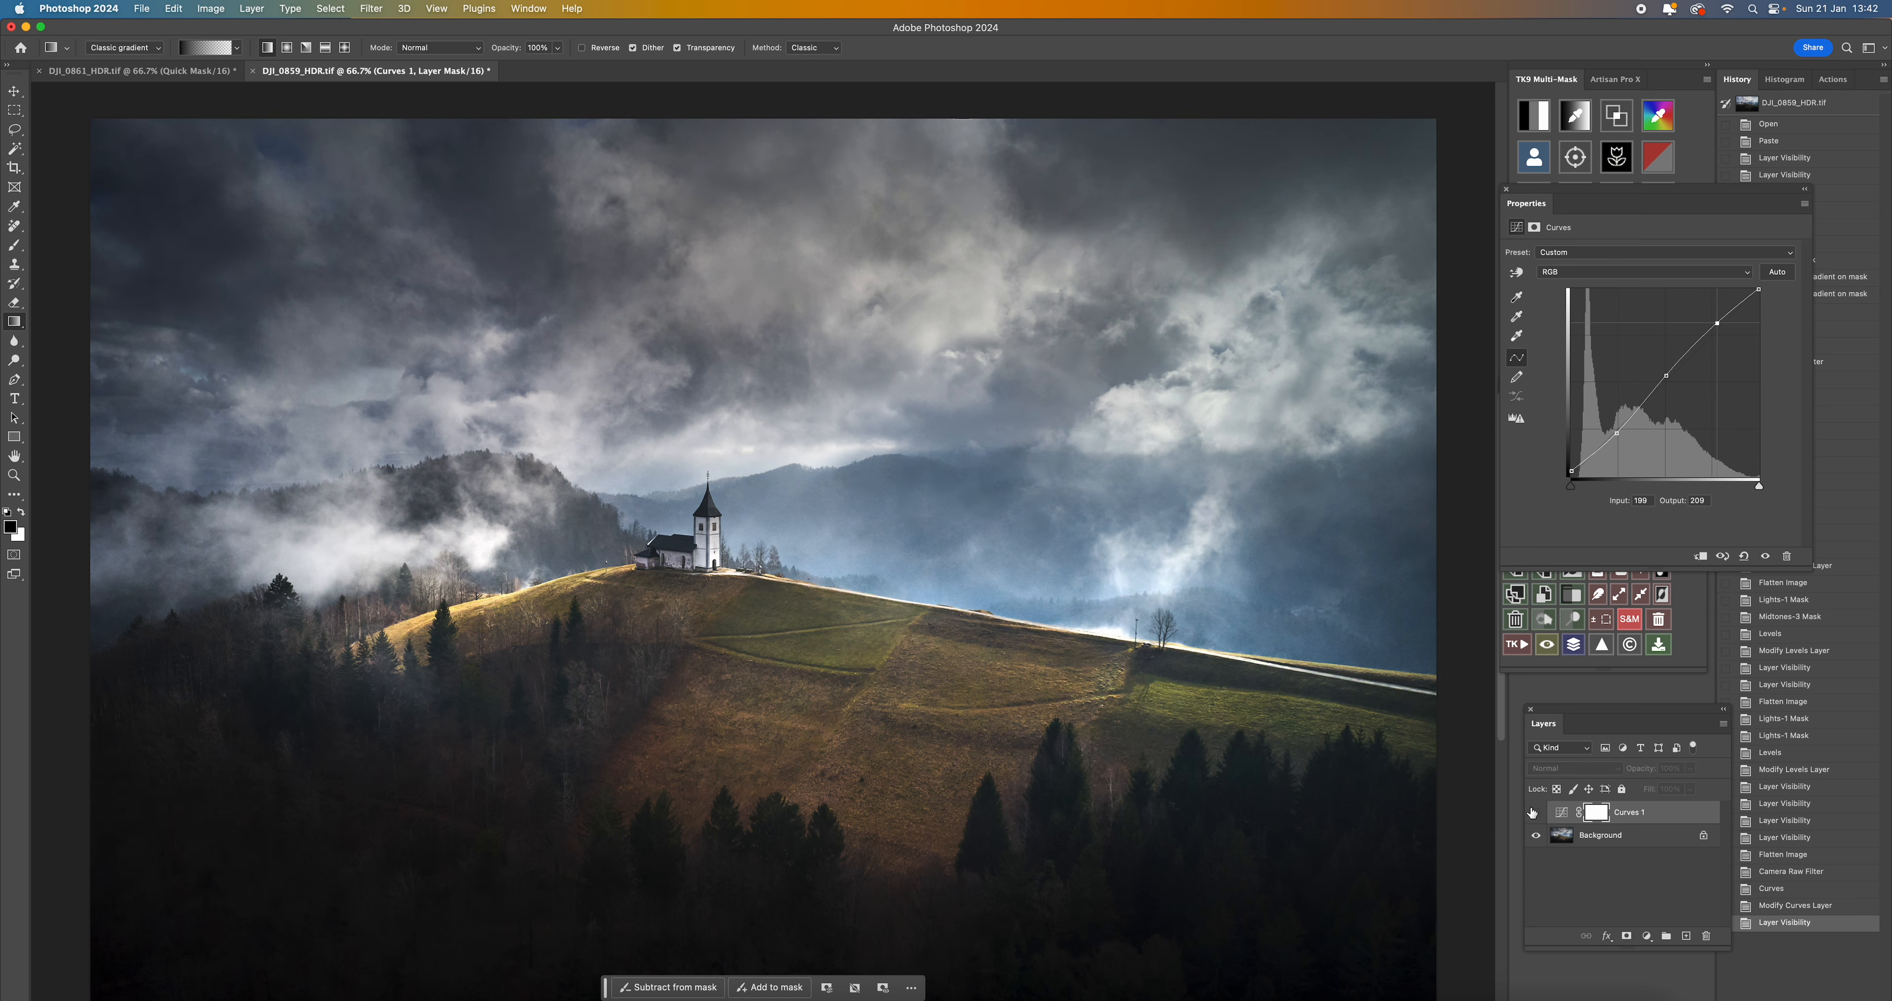
pyautogui.click(1535, 813)
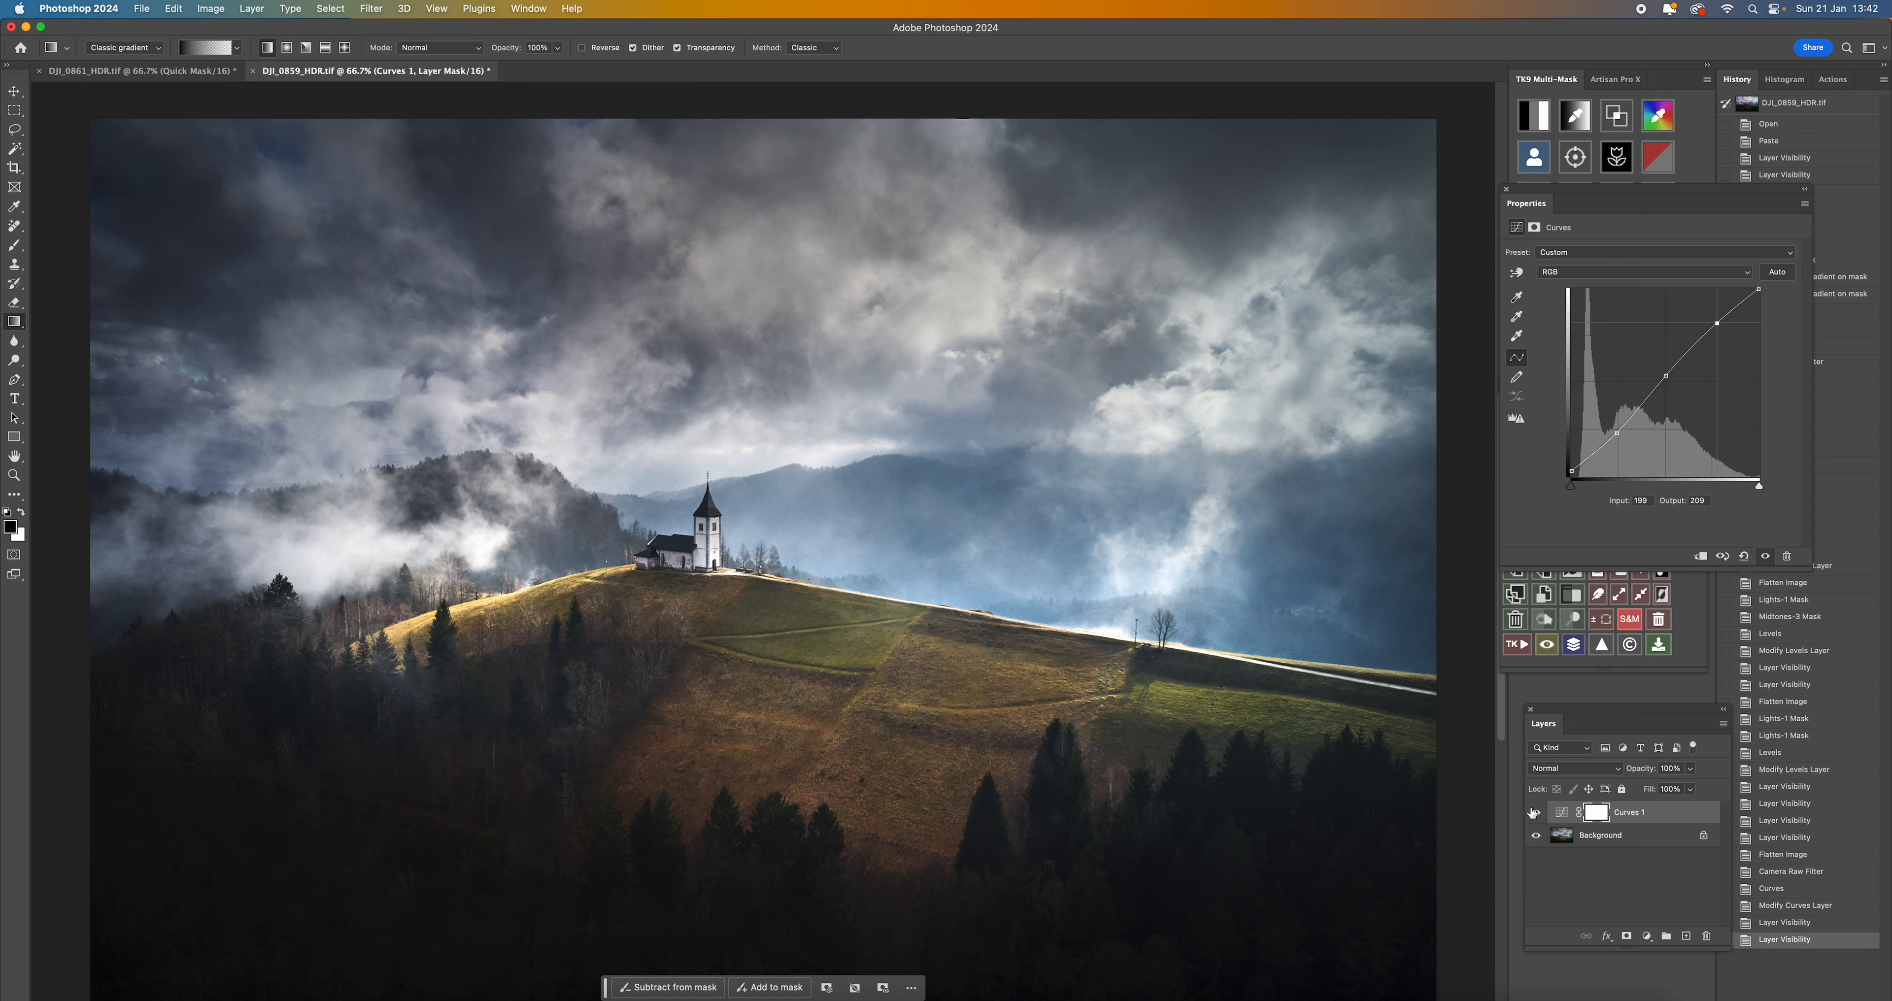
pyautogui.rightClick(1656, 810)
pyautogui.click(1674, 854)
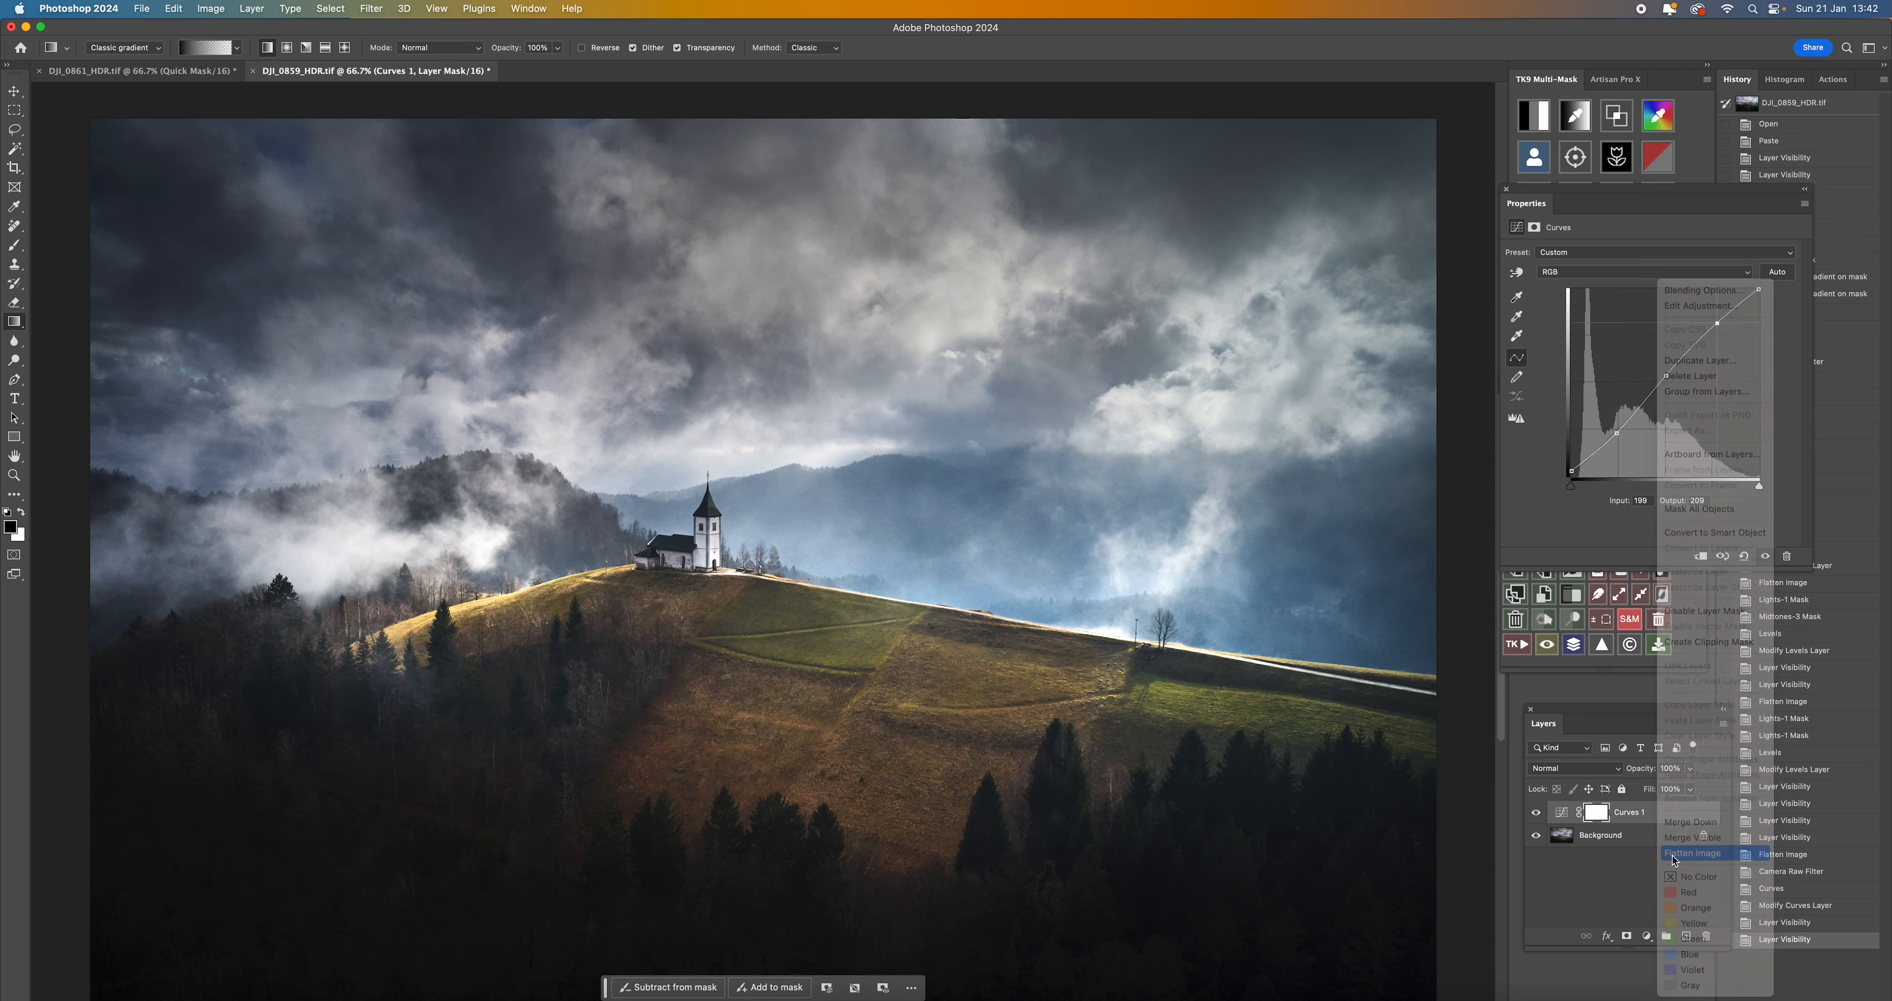